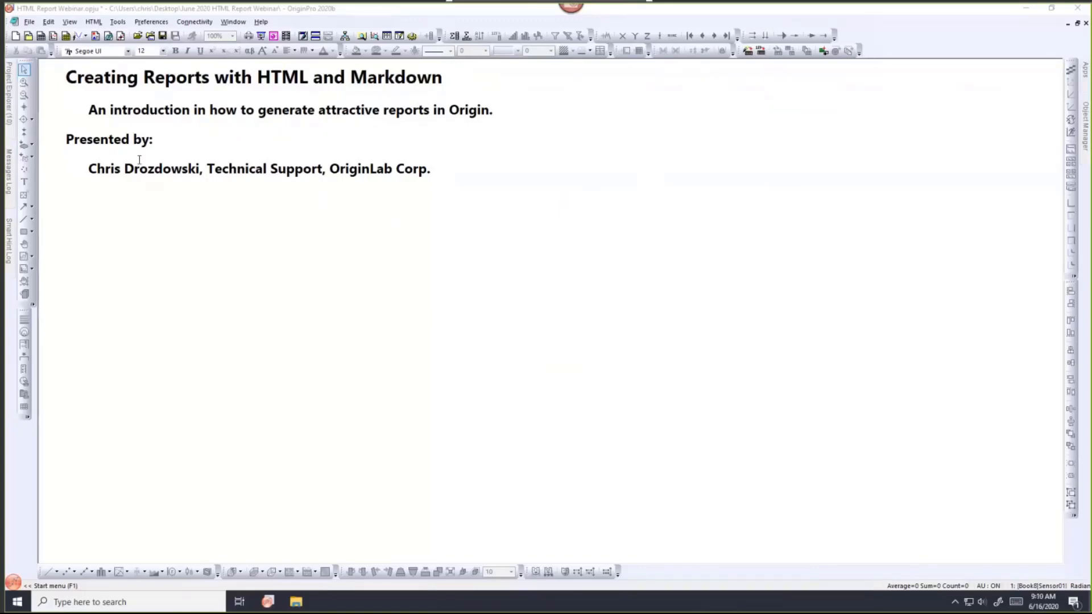
Step: Open the 5. Intro folder and expand the Input Data section of the linear fit report sheet
{"action": "mouse_move", "coordinate": [9, 108]}
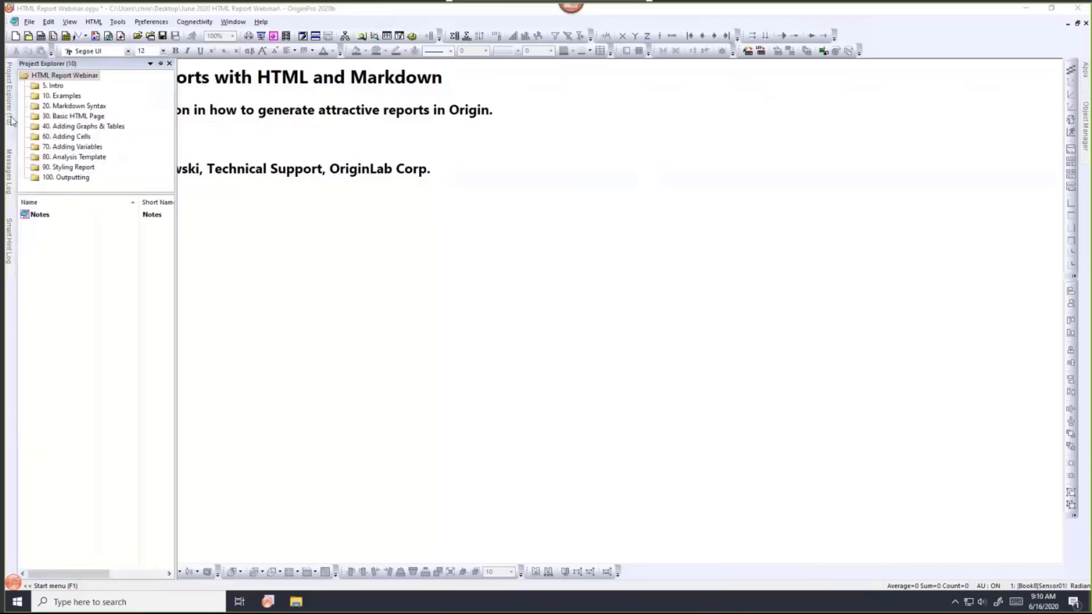
{"action": "left_click", "coordinate": [48, 94]}
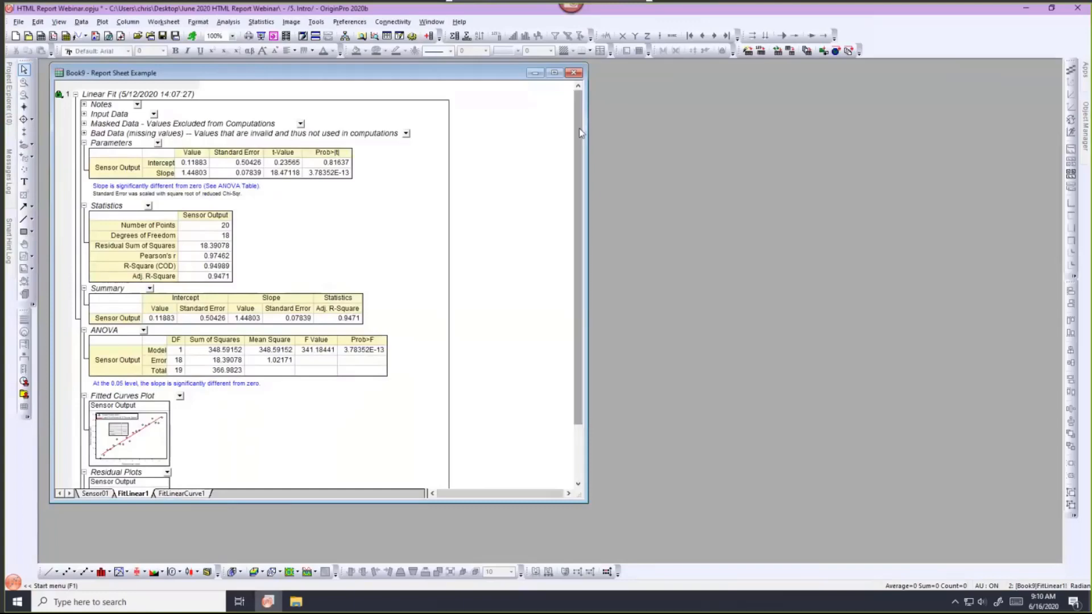
{"action": "mouse_move", "coordinate": [579, 127]}
{"action": "left_mouse_down"}
{"action": "mouse_move", "coordinate": [578, 193]}
{"action": "mouse_move", "coordinate": [580, 108]}
{"action": "left_mouse_up"}
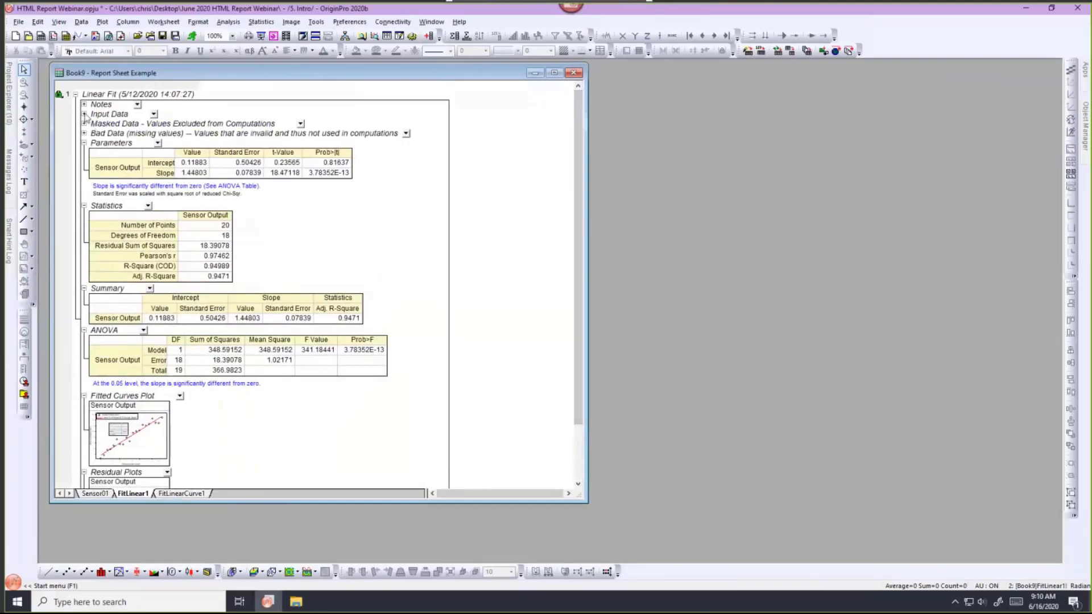
{"action": "left_click", "coordinate": [84, 114]}
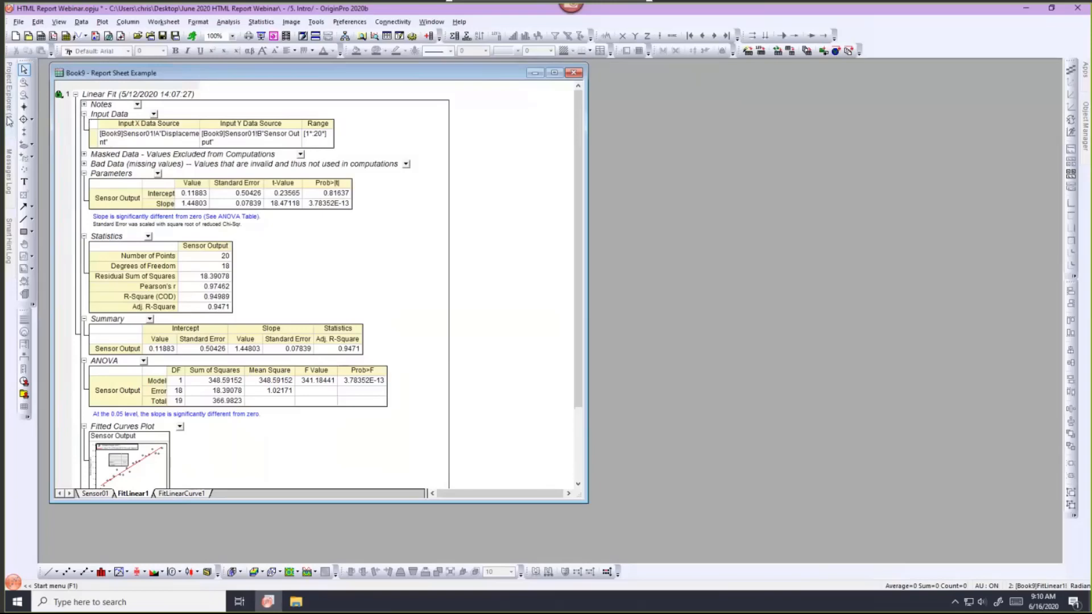
Step: Open the 10. Examples folder, enlarge the Peak Fitting Report window and review its graph and peak table
{"action": "mouse_move", "coordinate": [9, 120]}
{"action": "left_click", "coordinate": [61, 96]}
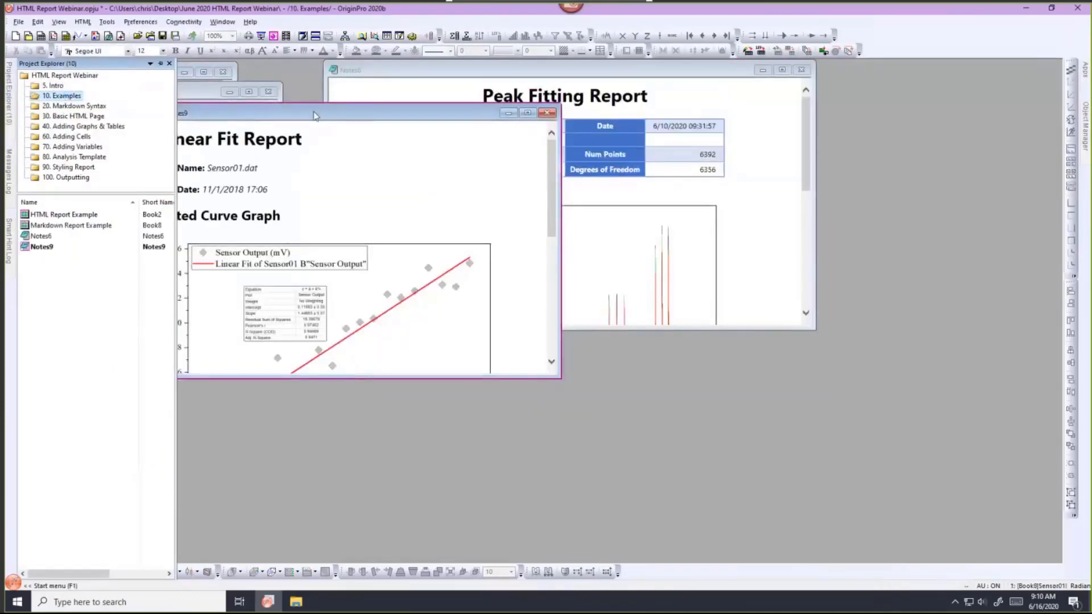
{"action": "left_click", "coordinate": [418, 71]}
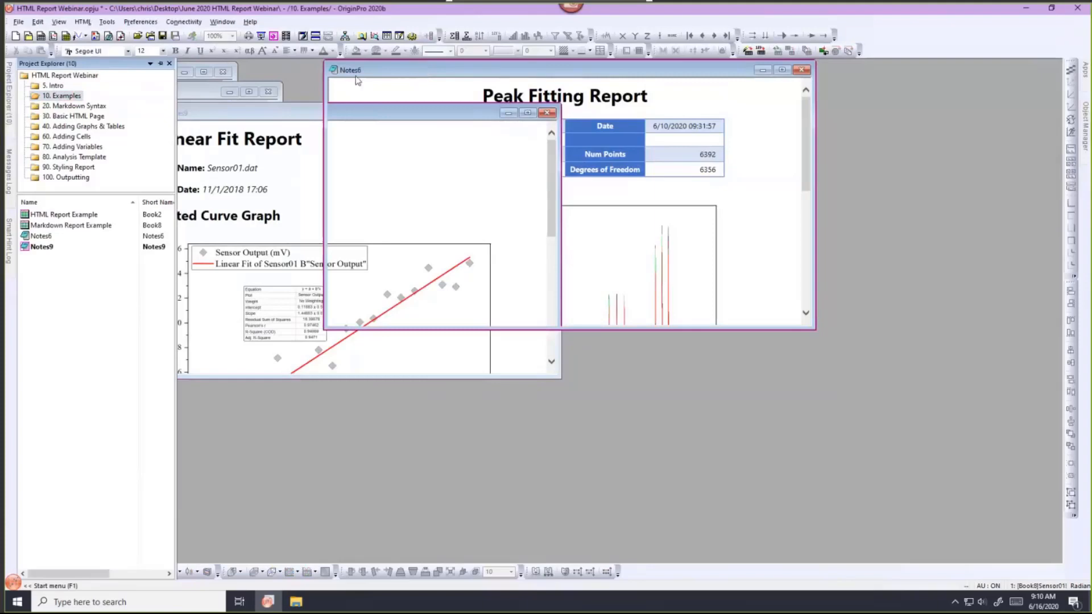
{"action": "left_click_drag", "start_coordinate": [357, 80], "coordinate": [293, 89]}
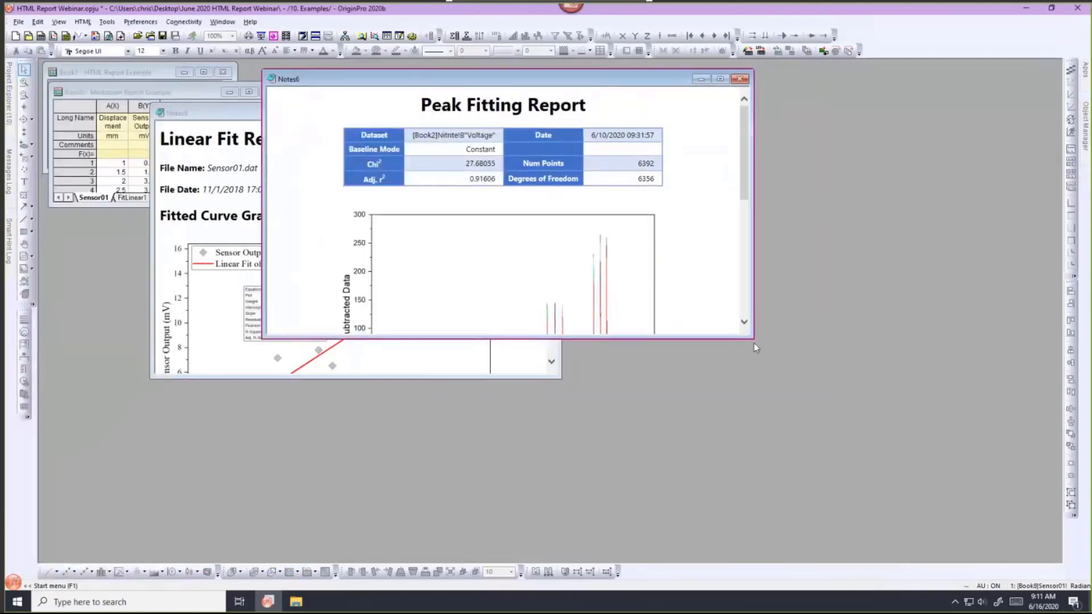
{"action": "left_click_drag", "start_coordinate": [756, 339], "coordinate": [919, 518]}
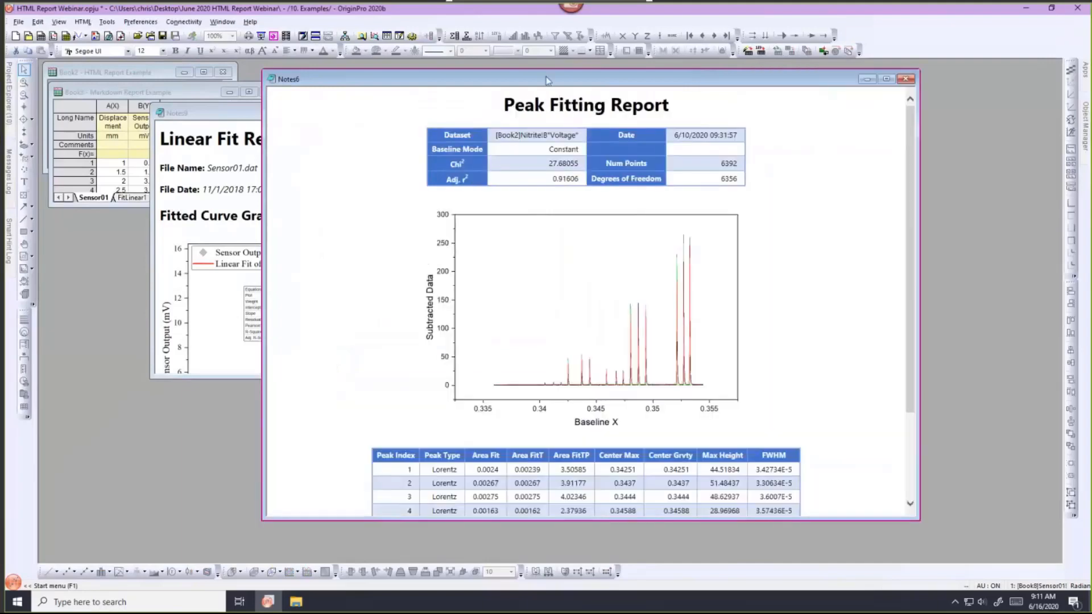
{"action": "left_click_drag", "start_coordinate": [379, 77], "coordinate": [214, 76]}
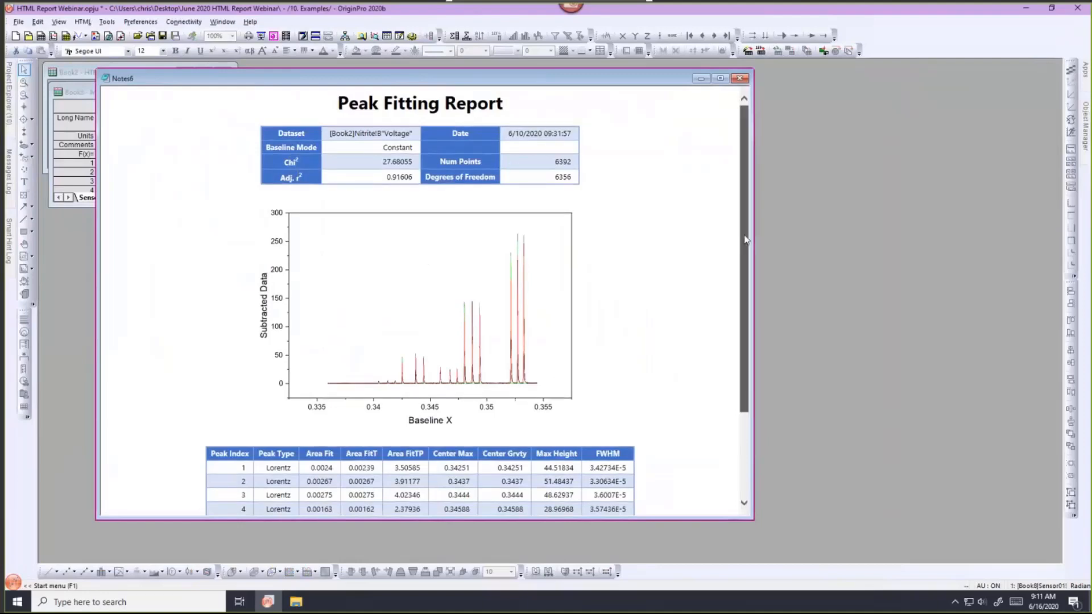
{"action": "scroll", "coordinate": [747, 224], "scroll_direction": "down", "scroll_amount": 3}
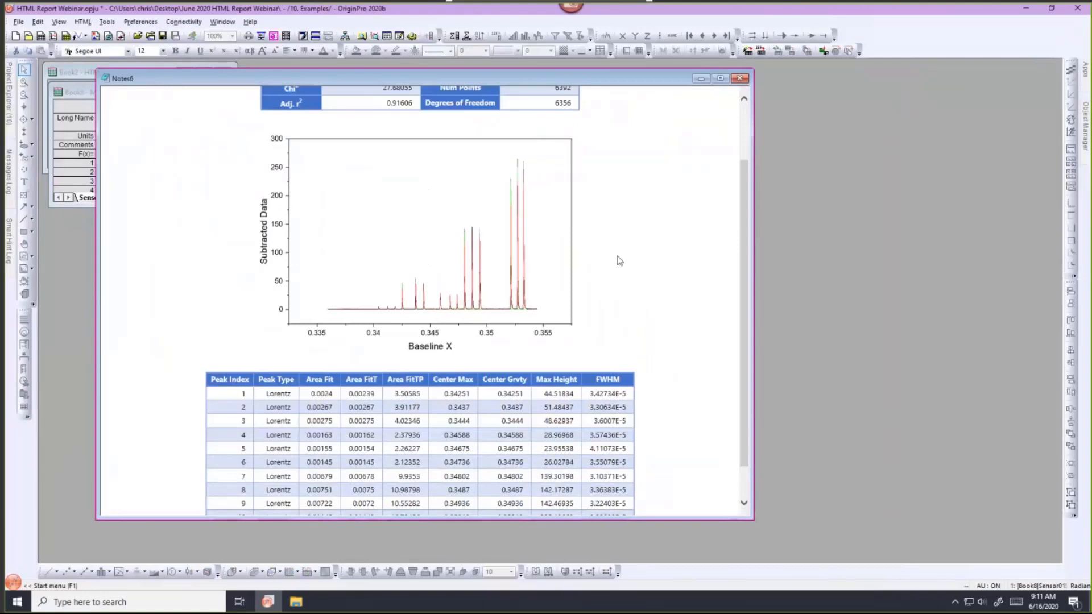
{"action": "scroll", "coordinate": [747, 293], "scroll_direction": "down", "scroll_amount": 2}
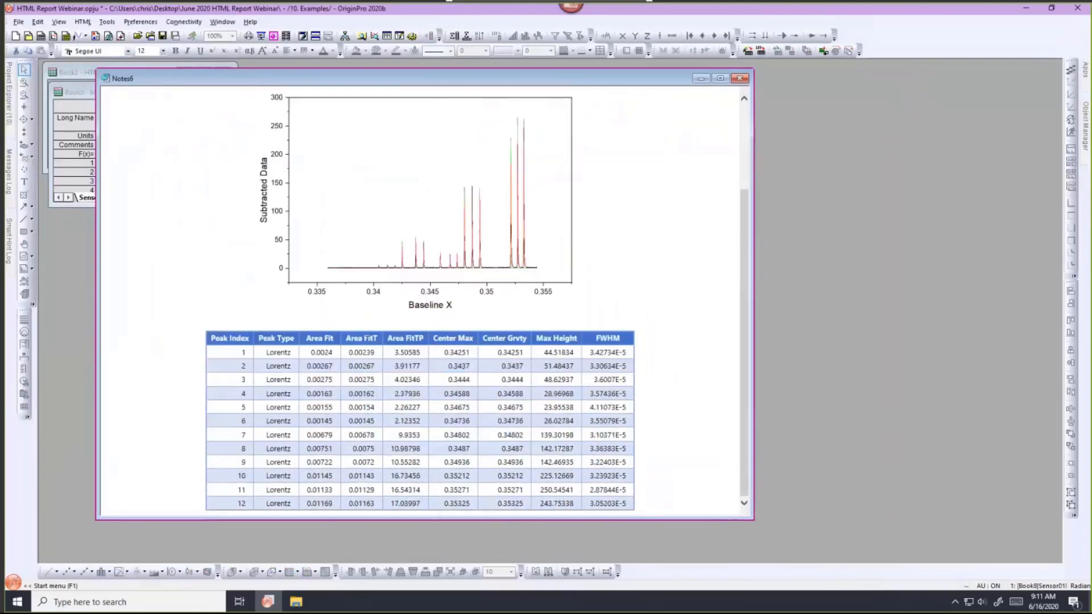
{"action": "scroll", "coordinate": [745, 340], "scroll_direction": "up", "scroll_amount": 6}
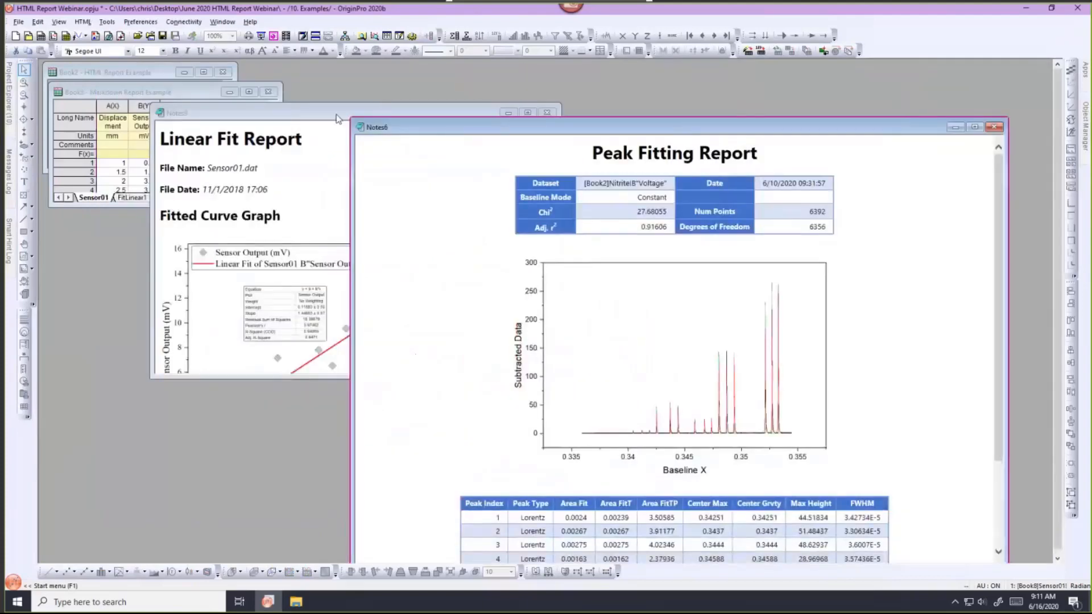
Step: Bring forward and enlarge the Linear Fit Report window, reviewing its fitted curve graph and fit parameters
{"action": "left_click_drag", "start_coordinate": [336, 118], "coordinate": [339, 74]}
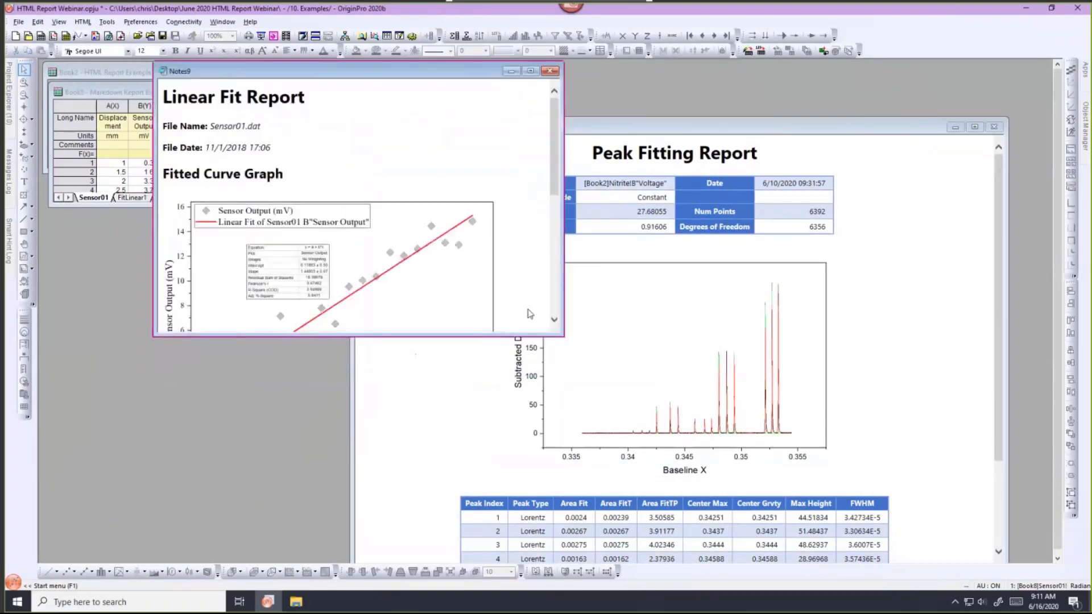
{"action": "left_click_drag", "start_coordinate": [603, 374], "coordinate": [728, 476]}
{"action": "left_click_drag", "start_coordinate": [718, 161], "coordinate": [718, 196]}
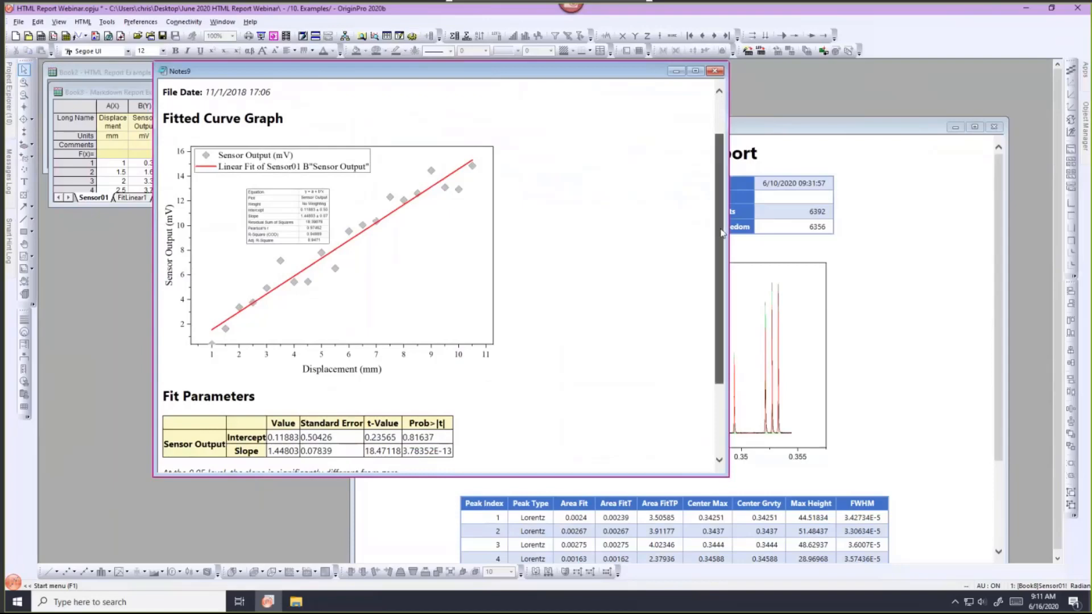
{"action": "left_click_drag", "start_coordinate": [721, 233], "coordinate": [721, 235]}
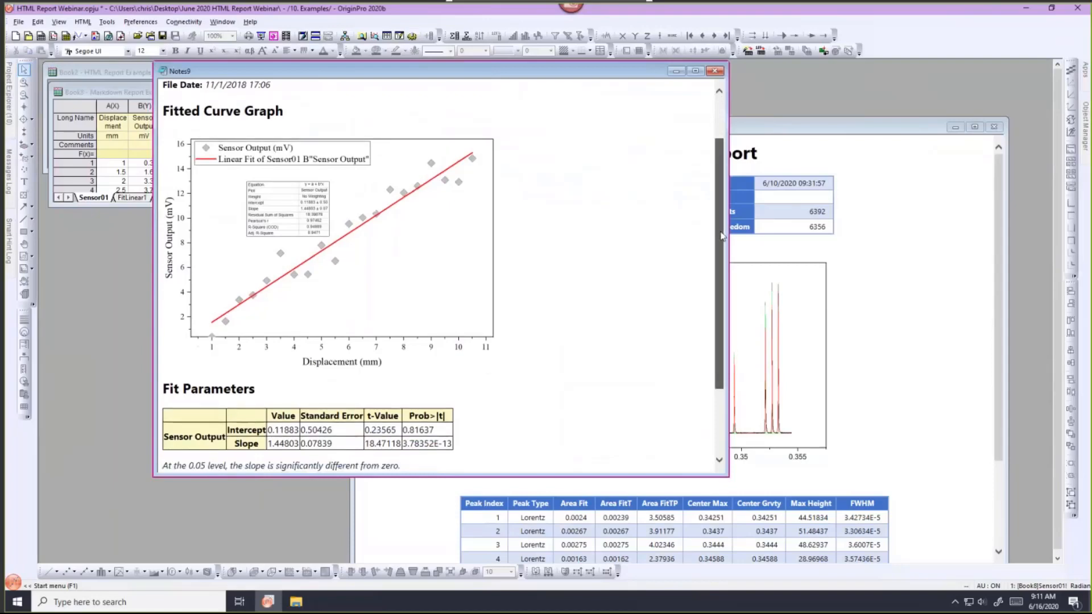
{"action": "scroll", "coordinate": [721, 235], "scroll_direction": "up", "scroll_amount": 3}
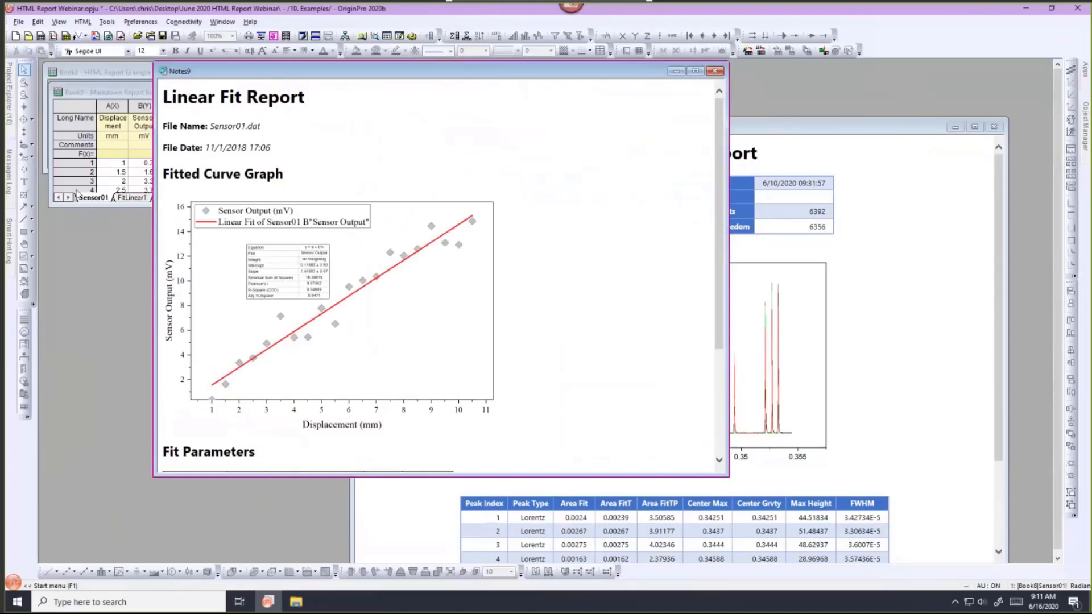
Step: Open the 20. Markdown Syntax project folder
{"action": "mouse_move", "coordinate": [8, 126]}
{"action": "left_click", "coordinate": [56, 106]}
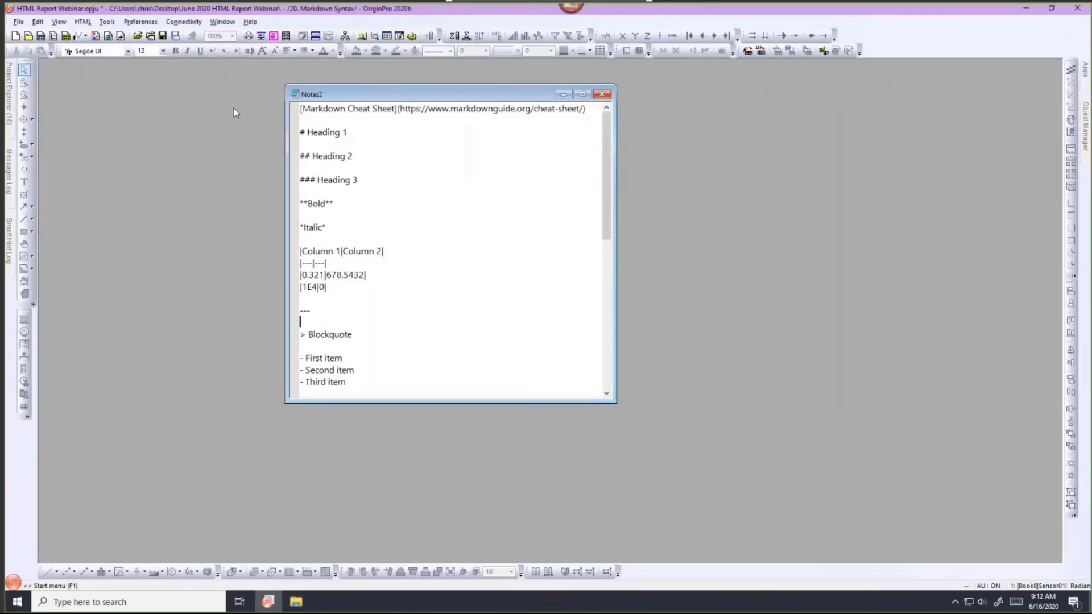
Step: Create a new blank notes window and enlarge it over the existing Markdown notes
{"action": "left_click", "coordinate": [110, 36]}
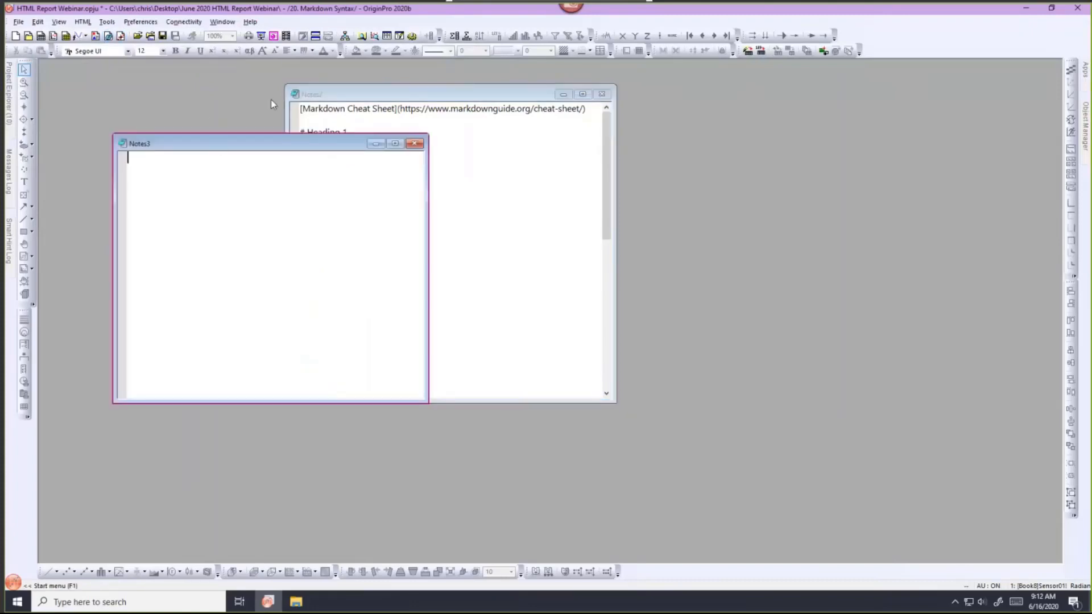
{"action": "left_click_drag", "start_coordinate": [212, 144], "coordinate": [270, 101]}
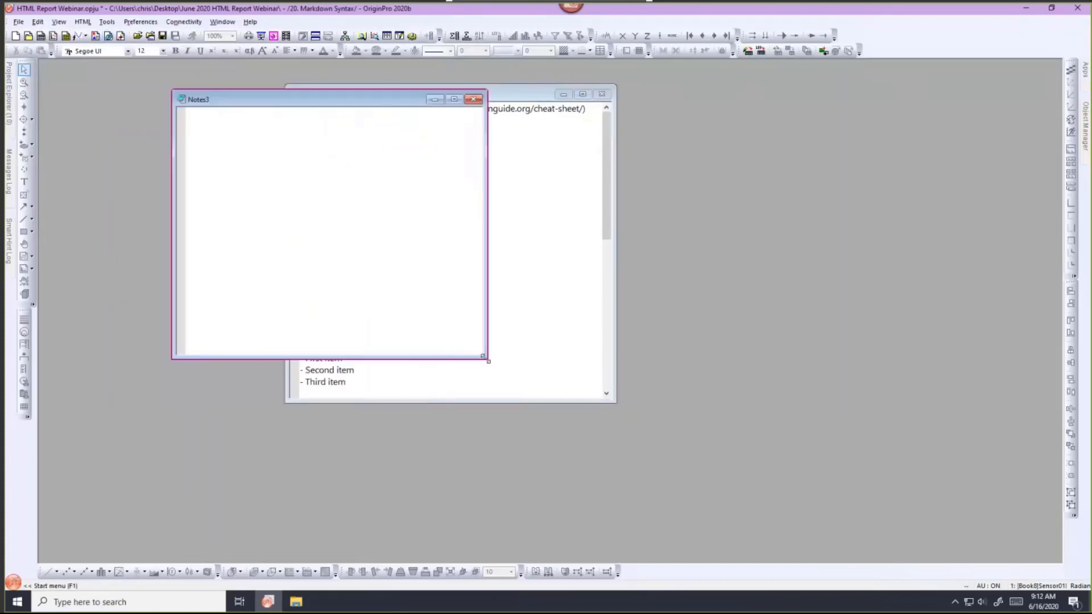
{"action": "left_click_drag", "start_coordinate": [488, 361], "coordinate": [547, 394]}
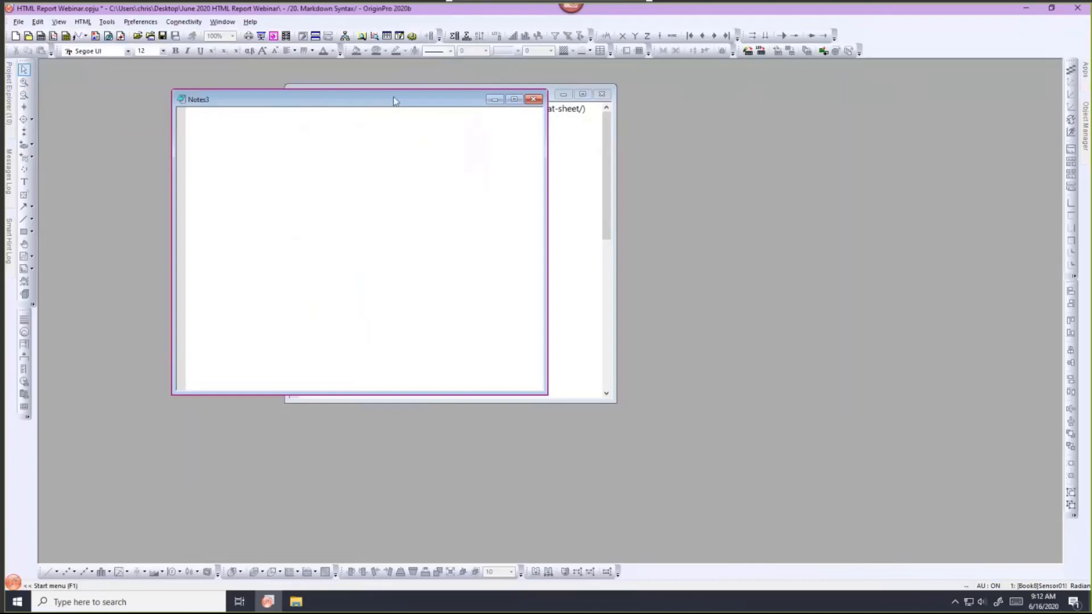
Step: Look at the syntax options of the blank notes window and delete that window
{"action": "right_click", "coordinate": [308, 99]}
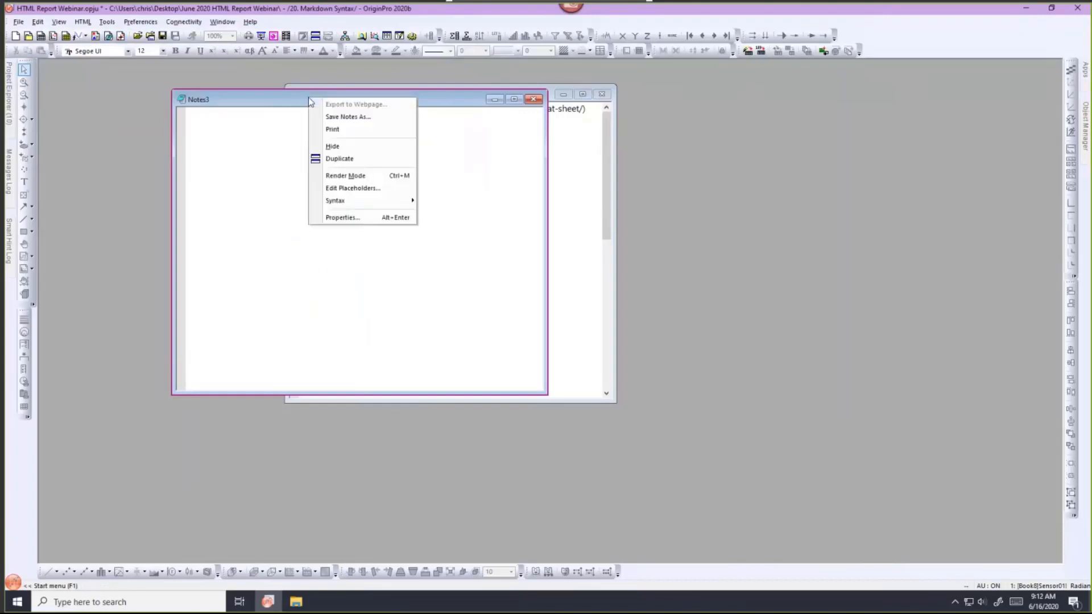
{"action": "mouse_move", "coordinate": [316, 202]}
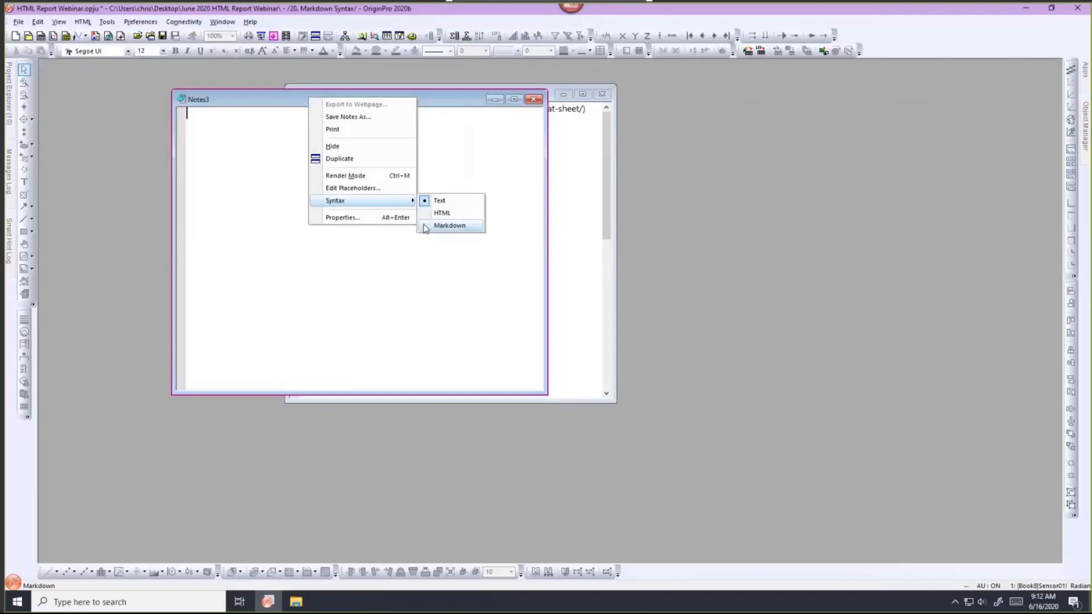
{"action": "left_click", "coordinate": [457, 101]}
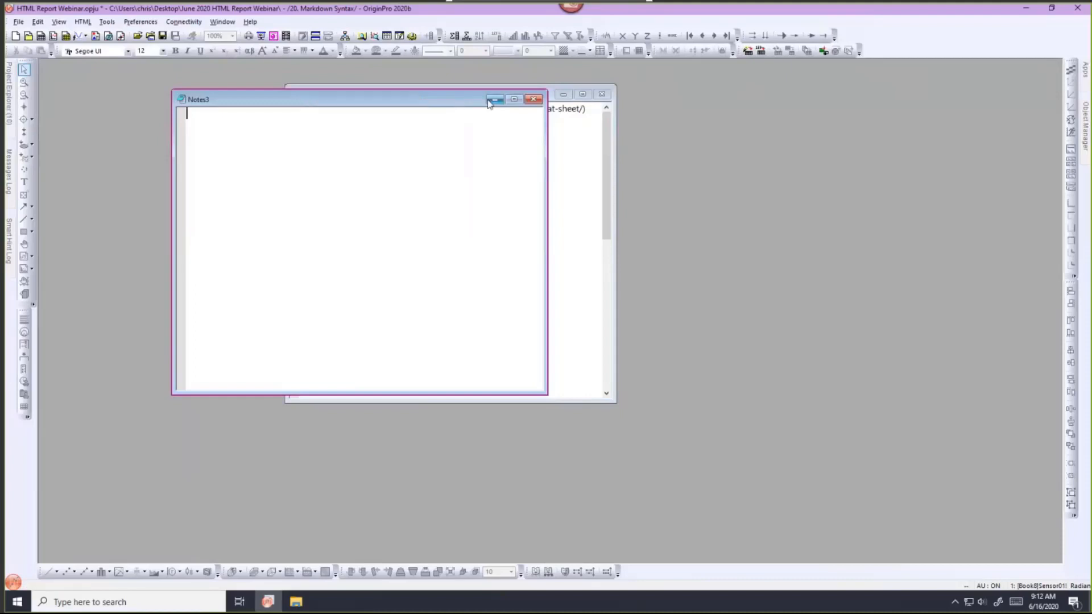
{"action": "left_click", "coordinate": [532, 100]}
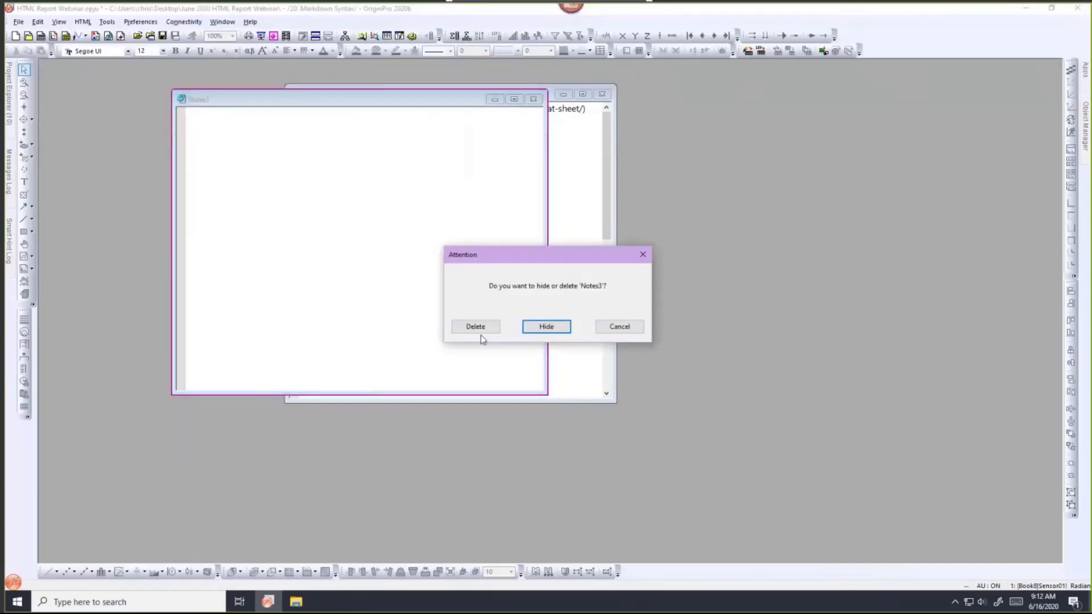
{"action": "left_click", "coordinate": [481, 327]}
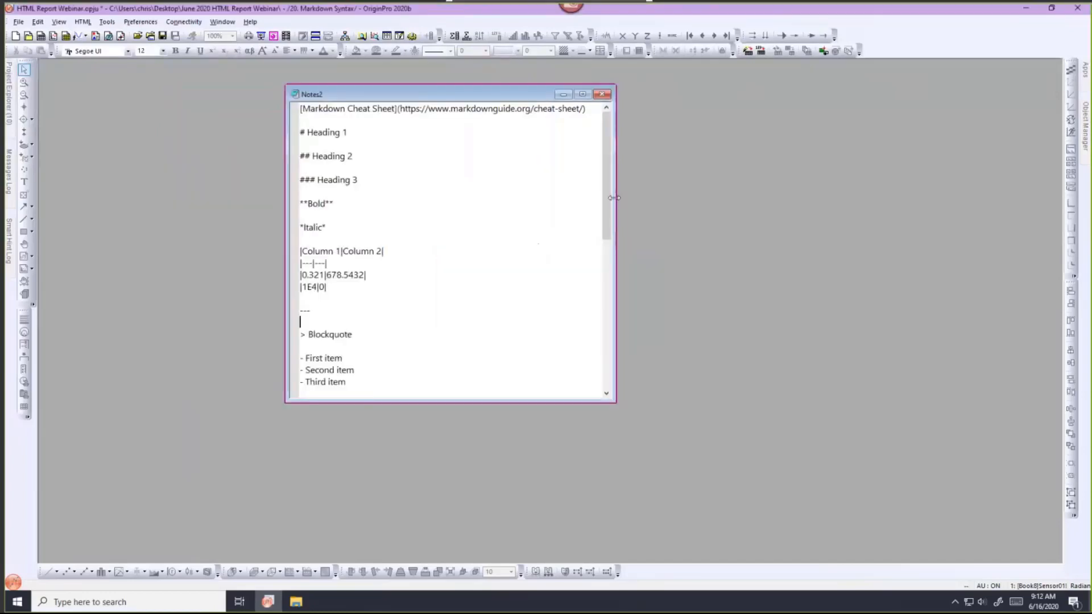
Step: Widen the Notes2 window and check which syntax it uses
{"action": "left_click_drag", "start_coordinate": [614, 197], "coordinate": [680, 199]}
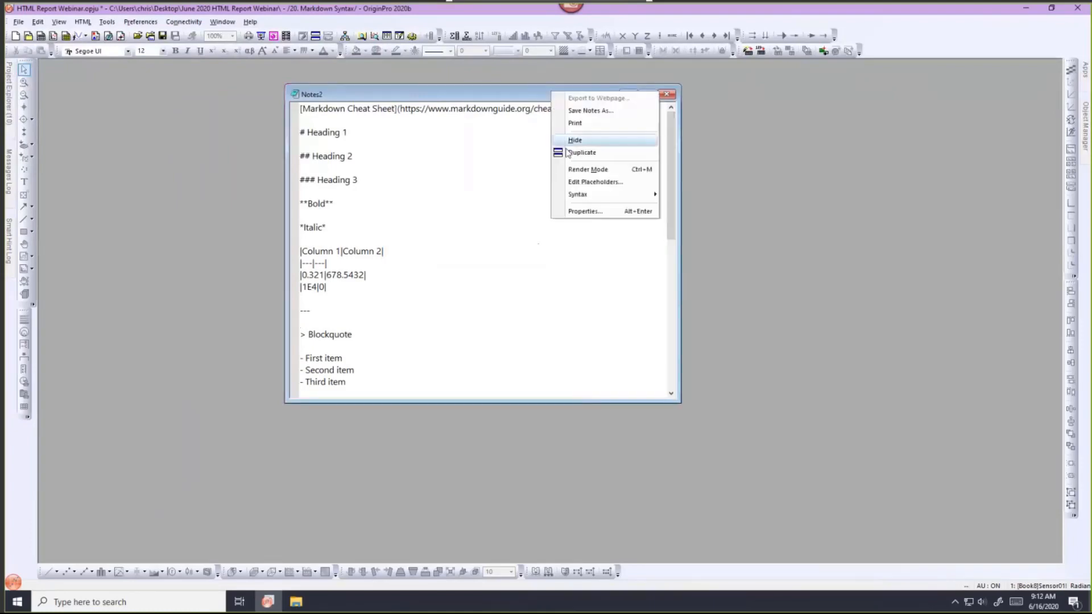
{"action": "mouse_move", "coordinate": [626, 196]}
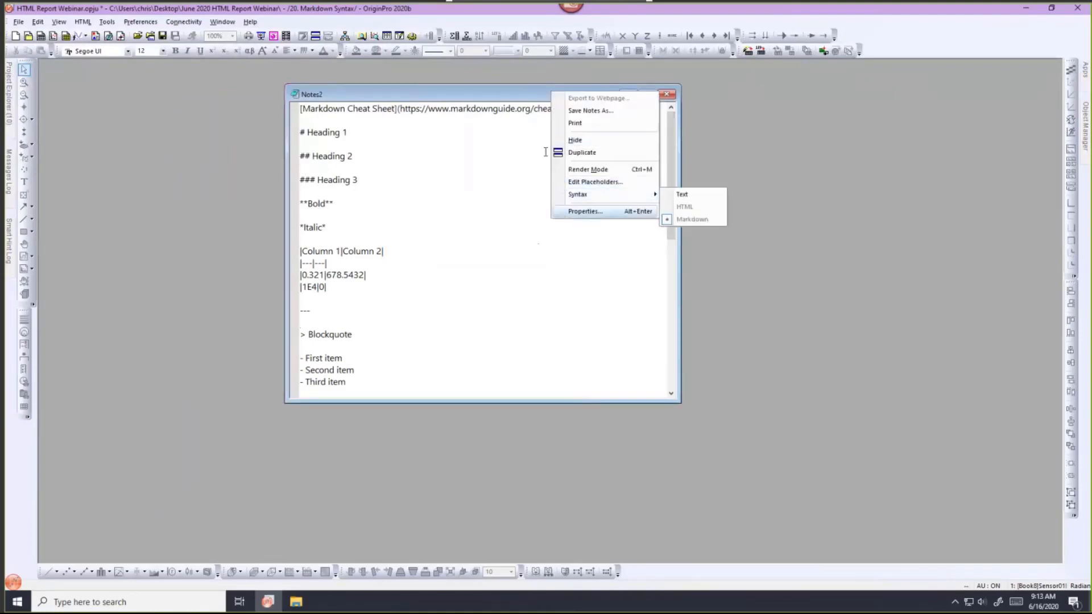
{"action": "left_click", "coordinate": [487, 92]}
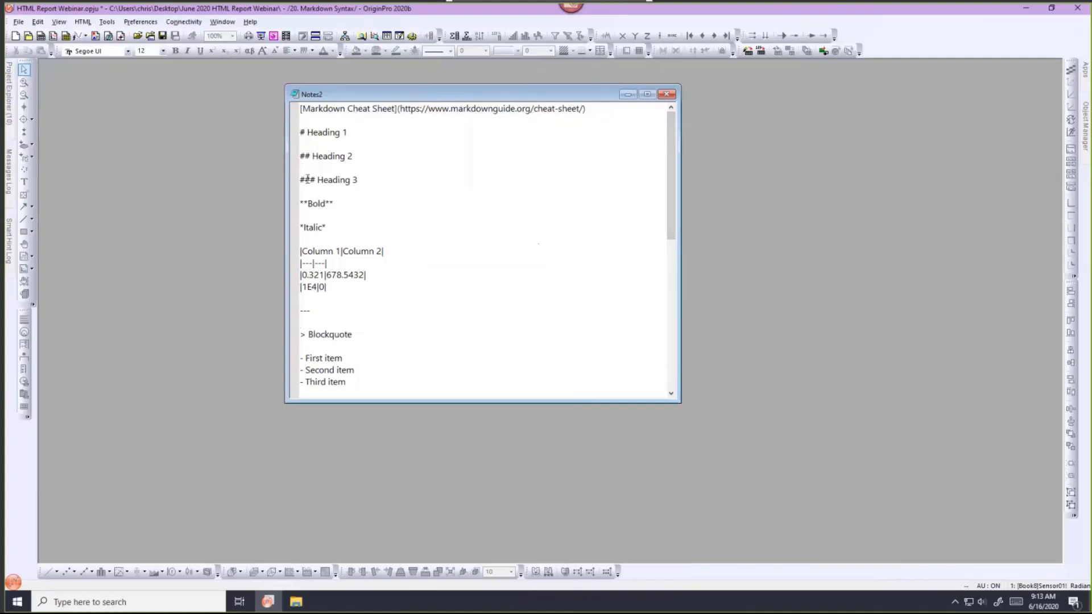
Step: Render the Markdown notes in Notes2 and review the formatted result down to the numbered list
{"action": "left_click", "coordinate": [466, 167]}
{"action": "key", "text": "ctrl+m"}
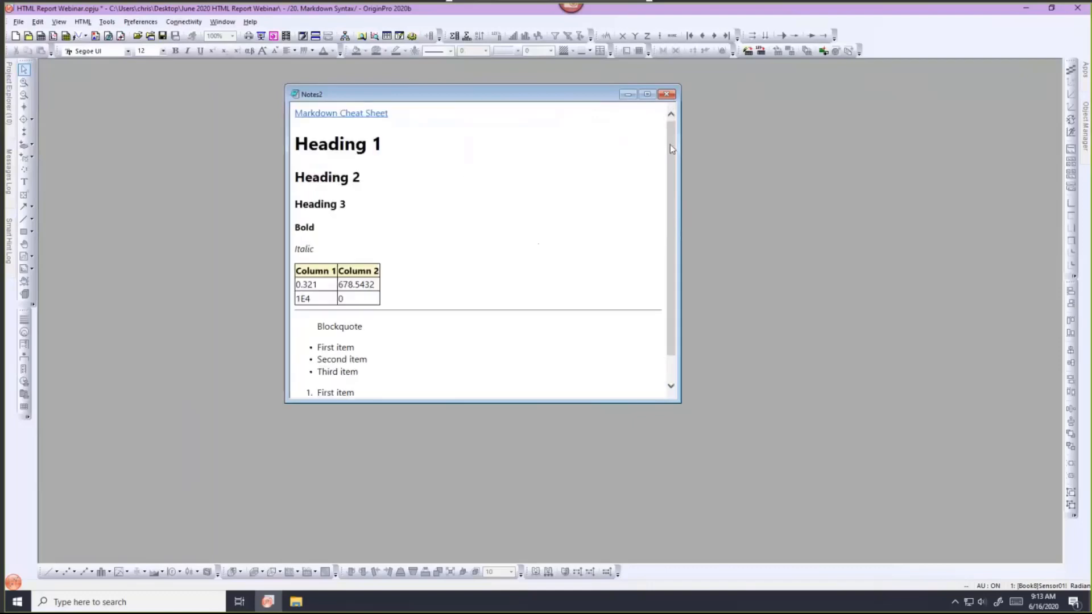
{"action": "left_click_drag", "start_coordinate": [671, 144], "coordinate": [671, 141]}
{"action": "left_click_drag", "start_coordinate": [672, 271], "coordinate": [671, 299]}
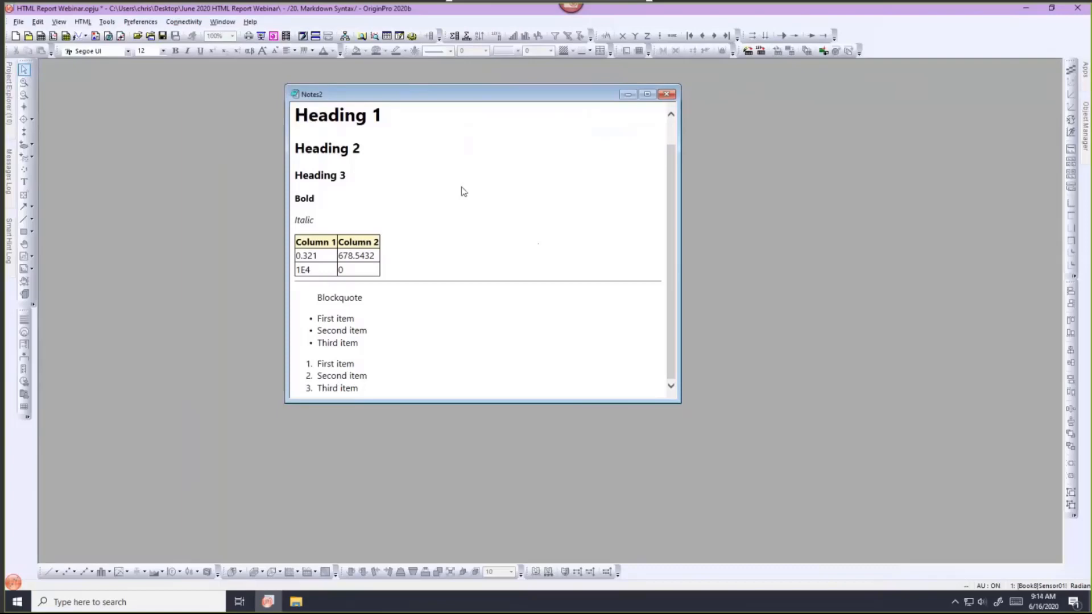
Step: Return Notes2 to its Markdown source and examine the syntax for the blockquote, bulleted and numbered lists
{"action": "double_click", "coordinate": [463, 191]}
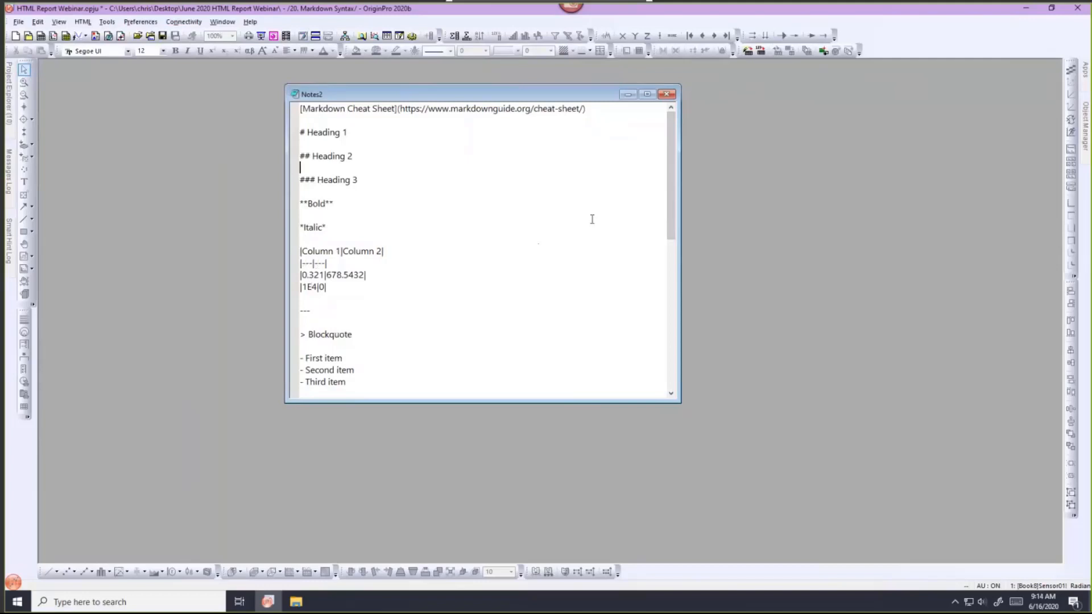
{"action": "left_click_drag", "start_coordinate": [670, 208], "coordinate": [670, 244]}
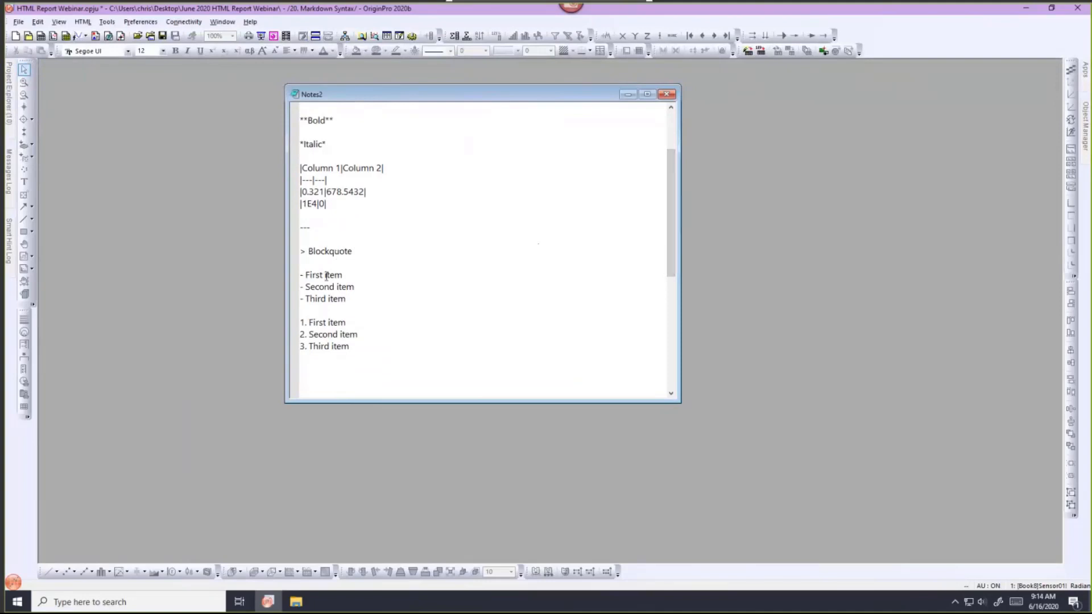
{"action": "left_click_drag", "start_coordinate": [671, 267], "coordinate": [676, 226]}
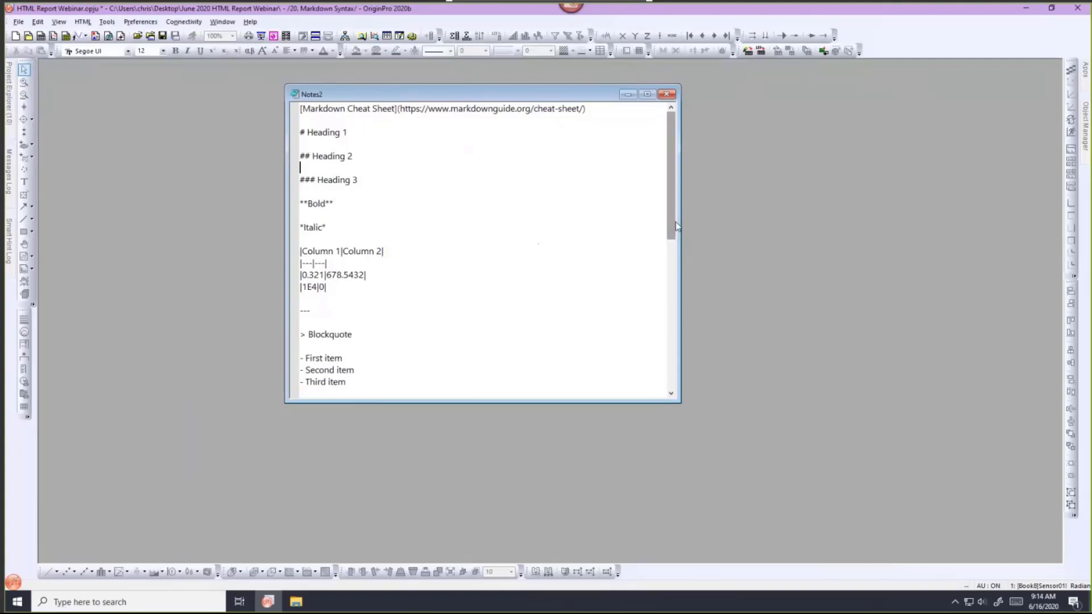
Step: Switch Notes2 to render mode again and view the formatted page from the Markdown Cheat Sheet link
{"action": "left_click", "coordinate": [482, 223]}
{"action": "key", "text": "ctrl+m"}
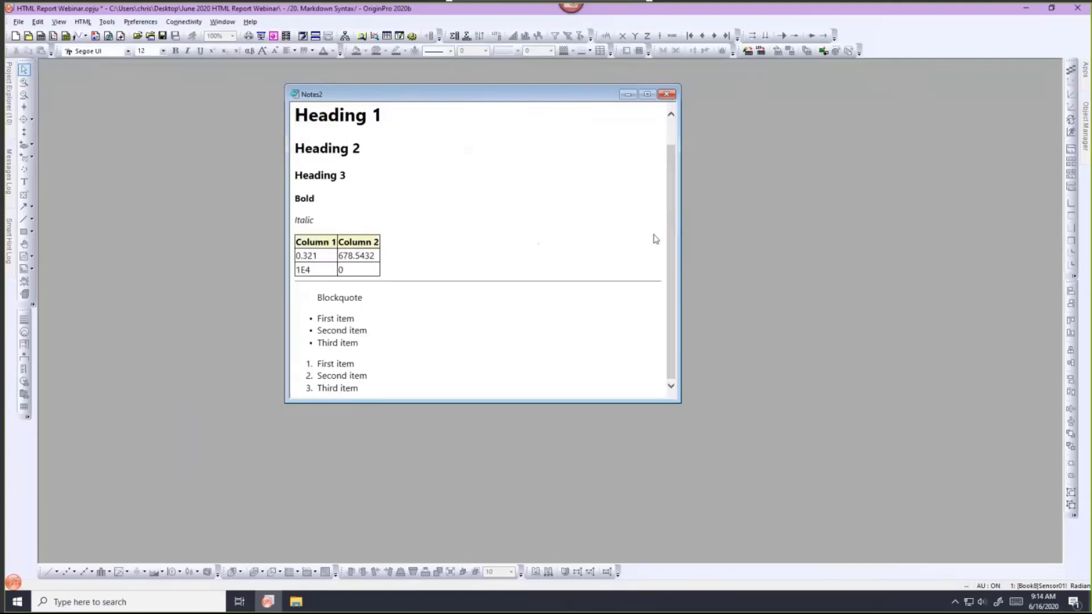
{"action": "scroll", "coordinate": [674, 227], "scroll_direction": "up", "scroll_amount": 1}
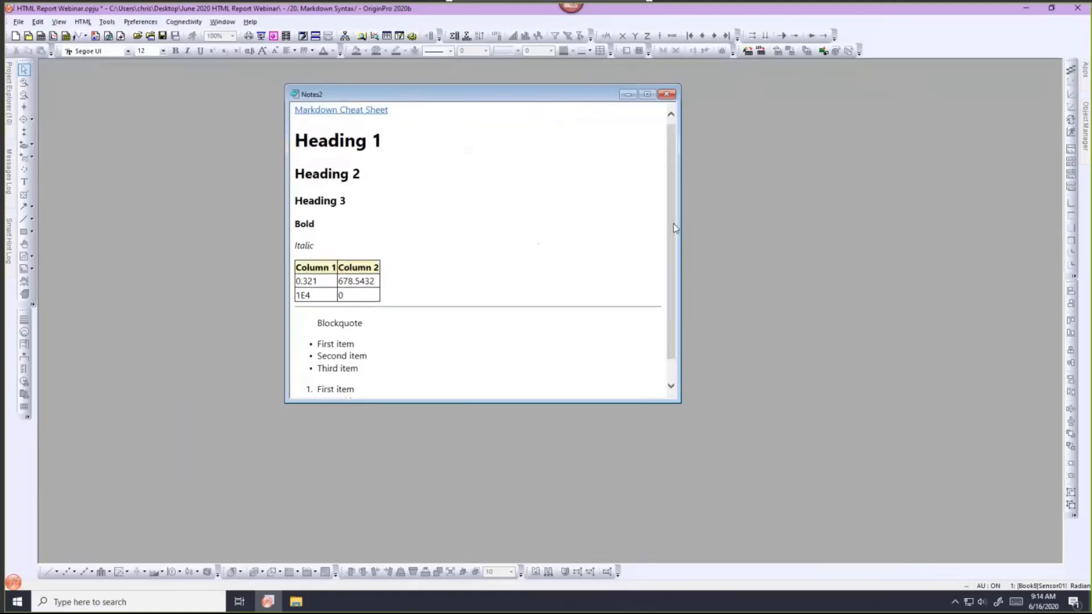
Step: Open the 30. Basic HTML Page folder, enlarge the Notes5 window and examine its HTML source from the head through the table
{"action": "mouse_move", "coordinate": [9, 122]}
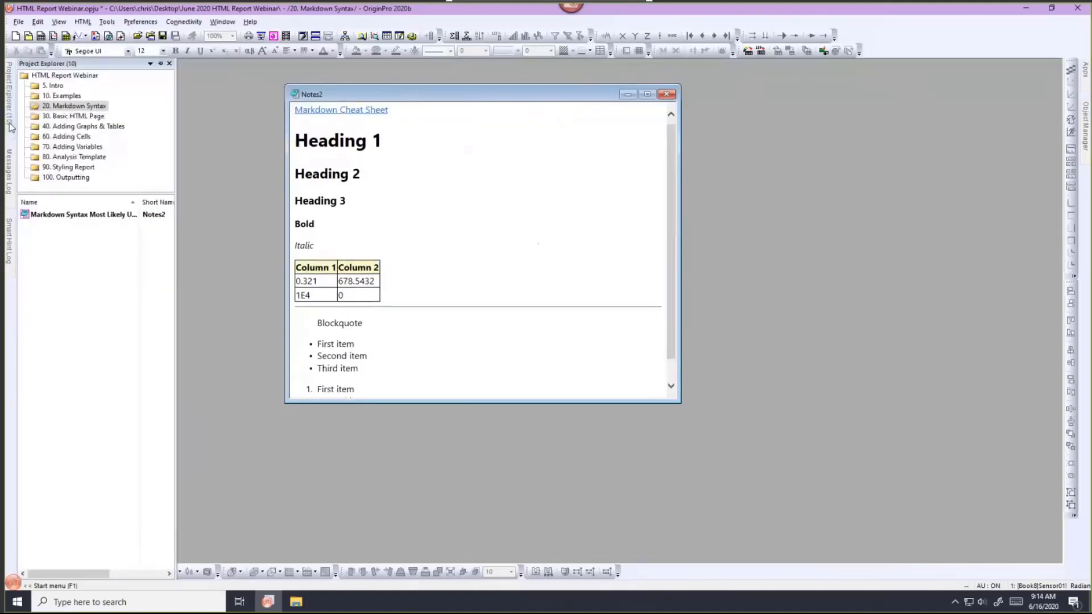
{"action": "left_click", "coordinate": [58, 117]}
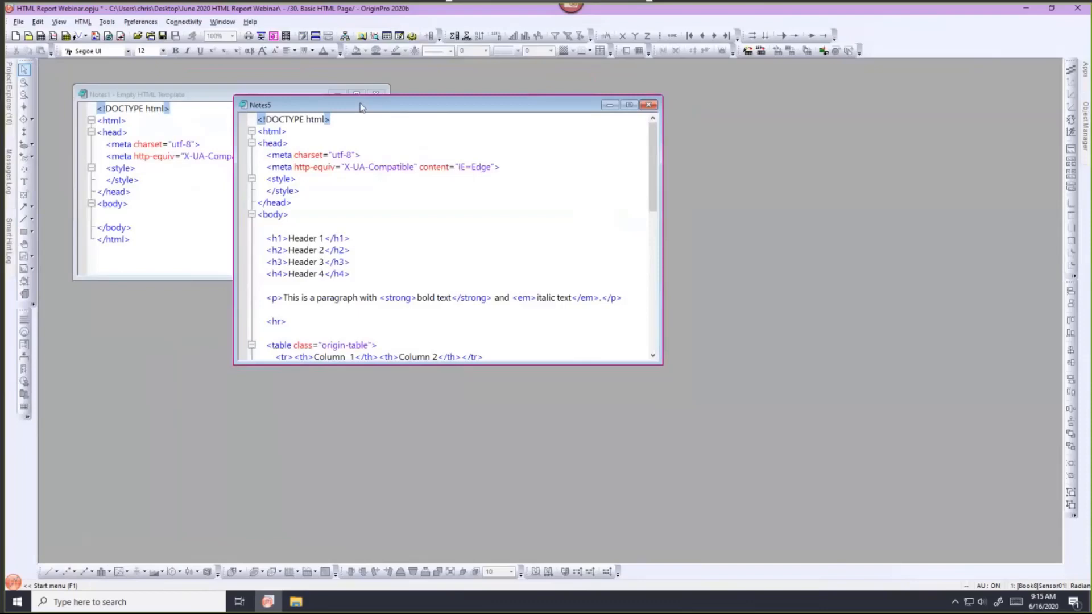
{"action": "right_click", "coordinate": [360, 107]}
{"action": "mouse_move", "coordinate": [383, 209]}
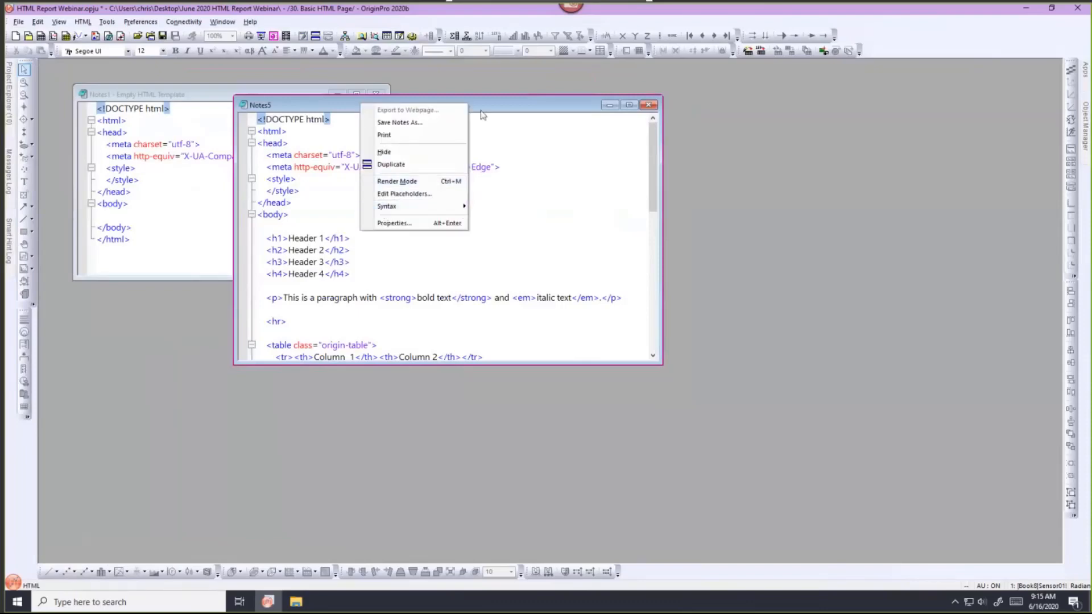
{"action": "left_click", "coordinate": [481, 114]}
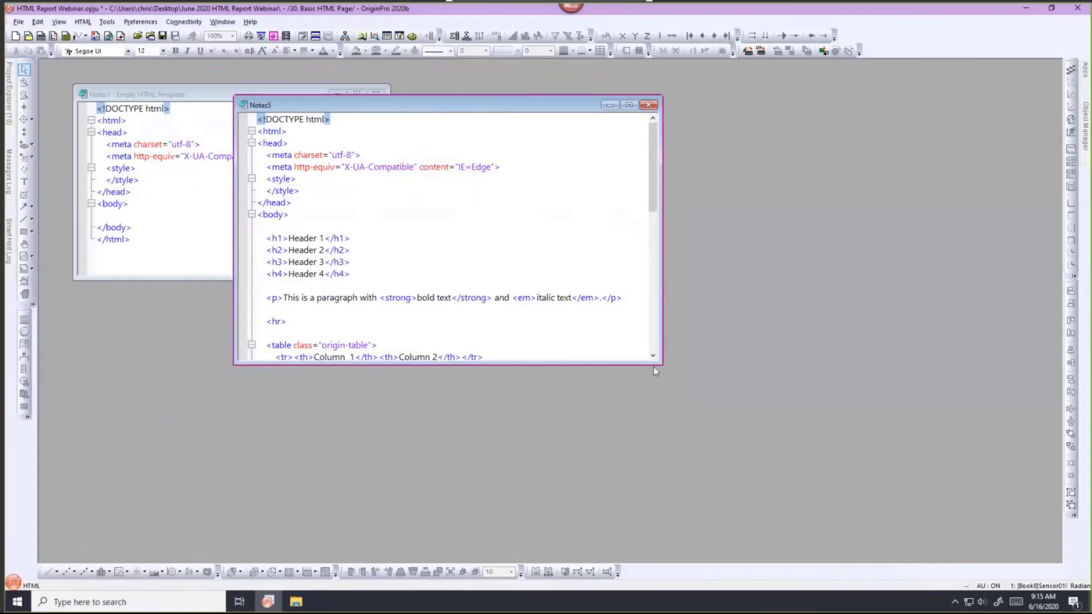
{"action": "left_click_drag", "start_coordinate": [655, 369], "coordinate": [730, 447]}
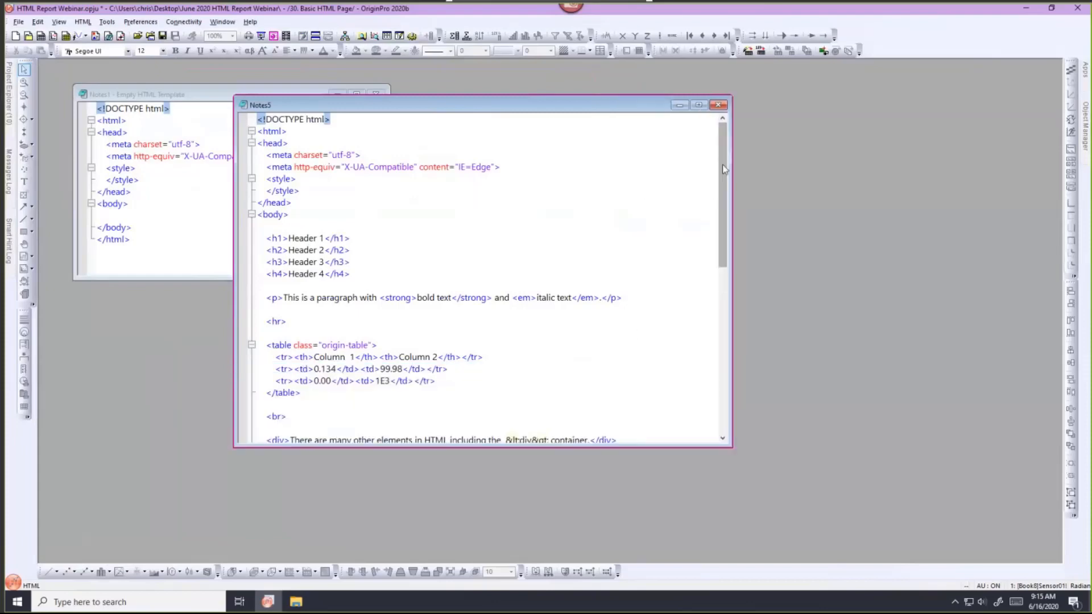
{"action": "left_click_drag", "start_coordinate": [723, 170], "coordinate": [721, 175]}
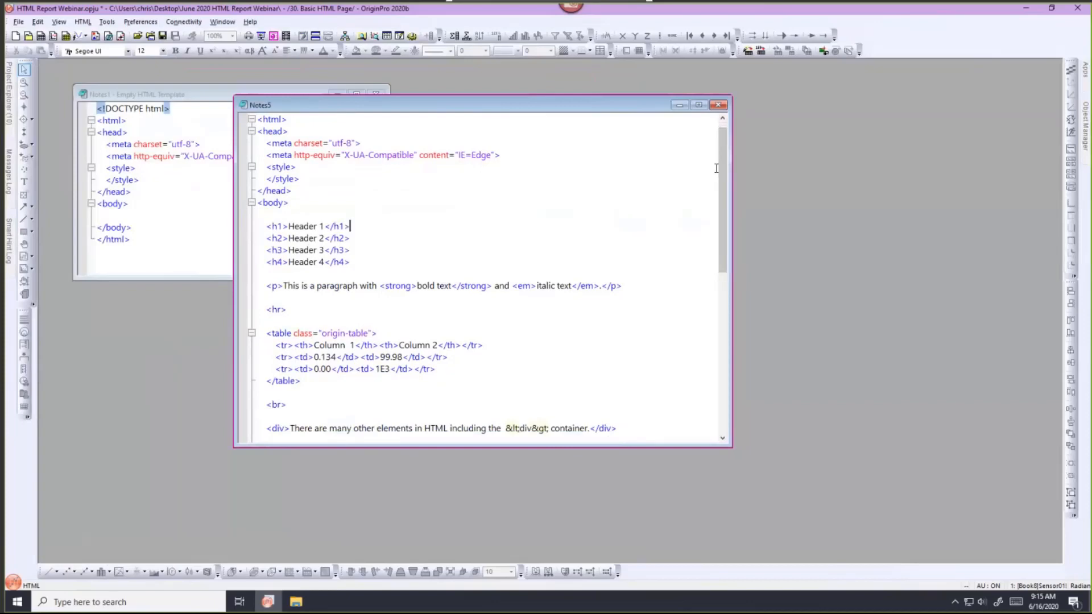
{"action": "scroll", "coordinate": [722, 182], "scroll_direction": "up", "scroll_amount": 1}
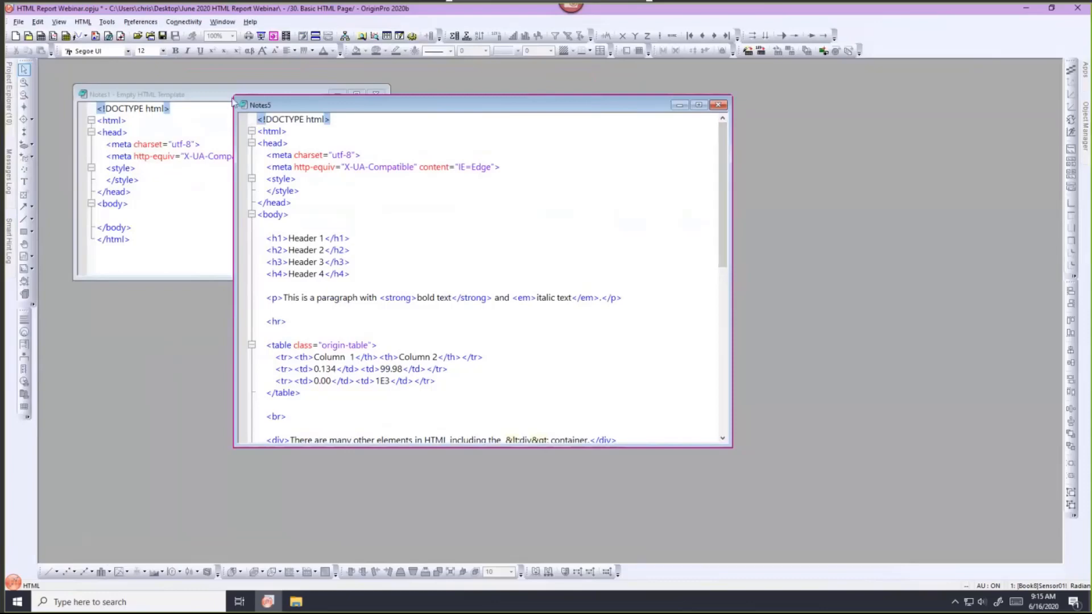
Step: Bring the Empty HTML Template notes window forward, enlarge it and examine the basic head and body structure
{"action": "left_click", "coordinate": [203, 97]}
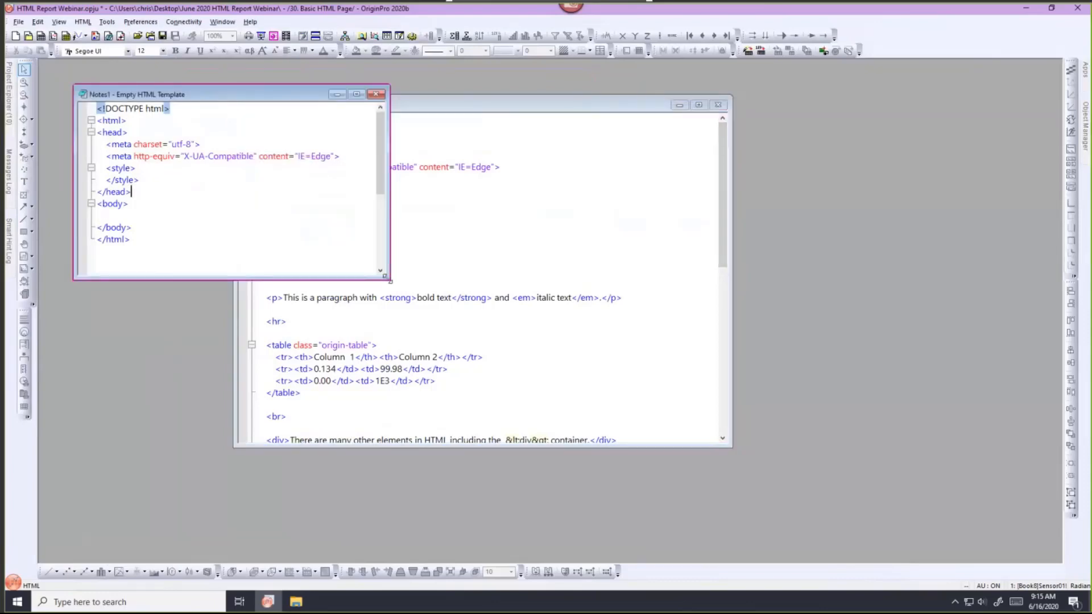
{"action": "left_click_drag", "start_coordinate": [389, 278], "coordinate": [595, 387]}
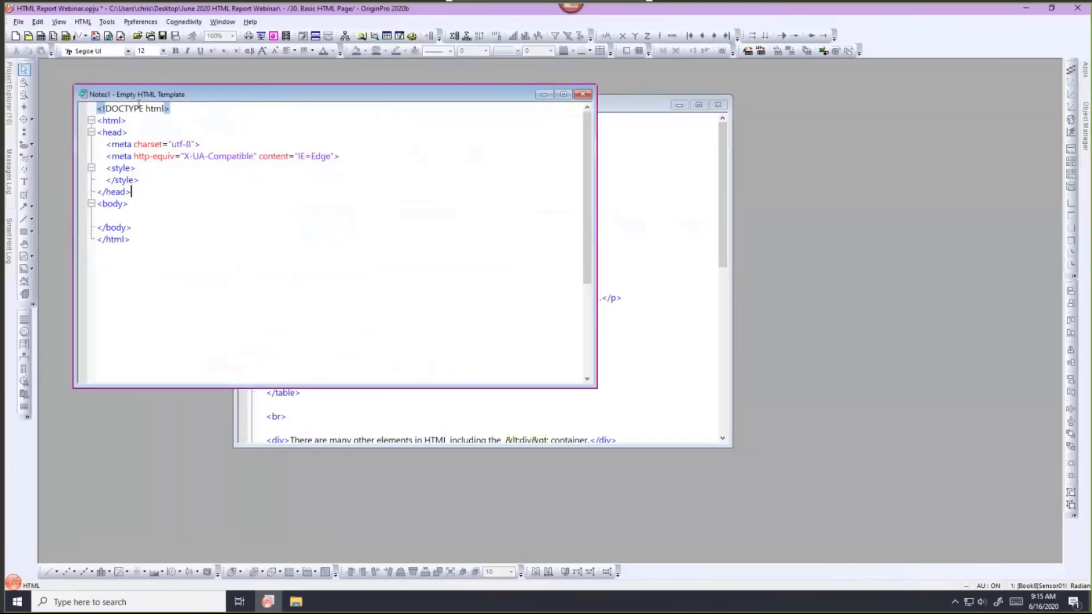
{"action": "left_click", "coordinate": [104, 215]}
Step: Render the HTML page in Notes5, view the formatted headers, paragraph and table, and return it to source view
{"action": "left_click", "coordinate": [630, 110]}
{"action": "left_click_drag", "start_coordinate": [571, 108], "coordinate": [527, 108]}
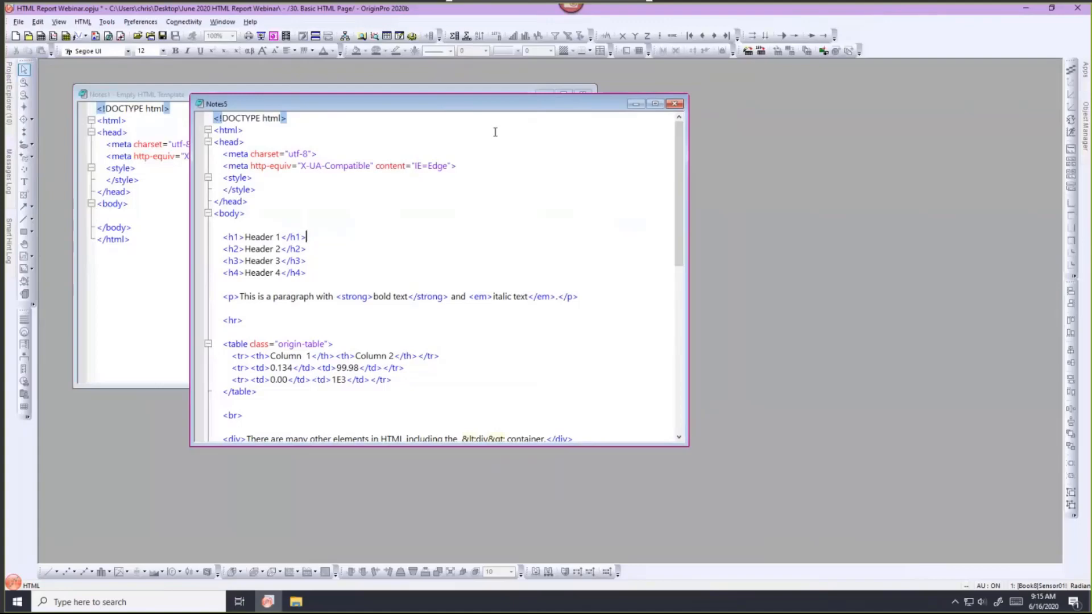
{"action": "key", "text": "ctrl+m"}
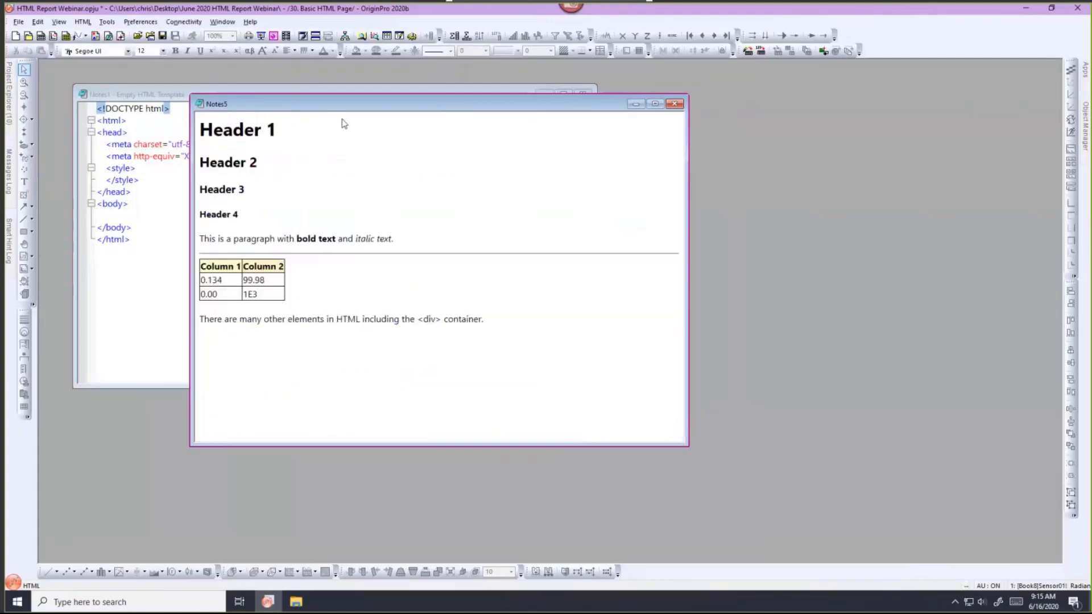
{"action": "double_click", "coordinate": [234, 133]}
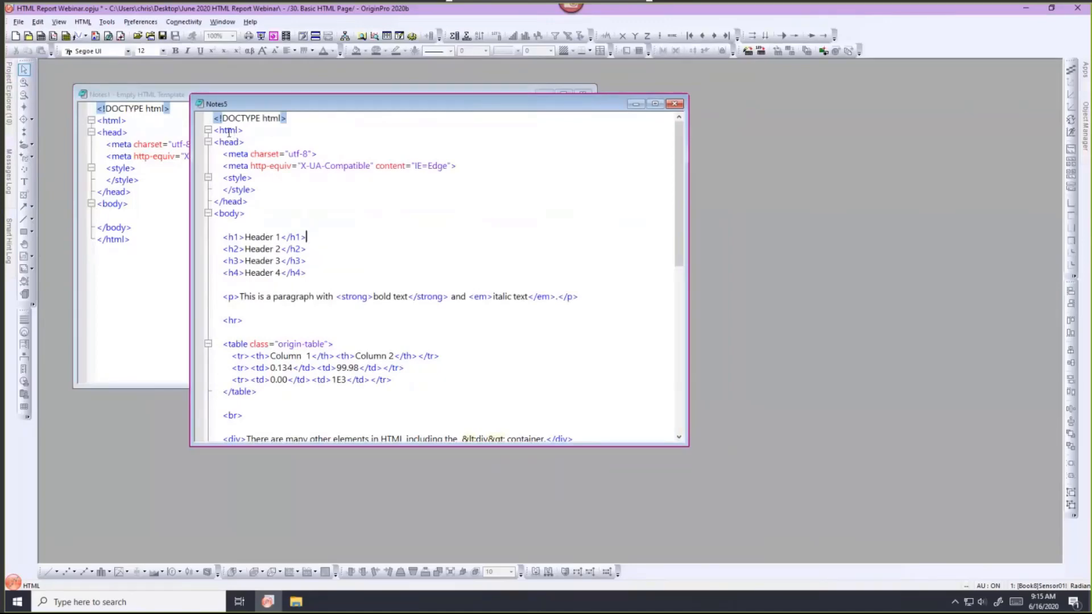
Step: Open the 40. Adding Graphs & Tables folder, then reposition and enlarge Notes14 to view its whole example report
{"action": "mouse_move", "coordinate": [14, 131]}
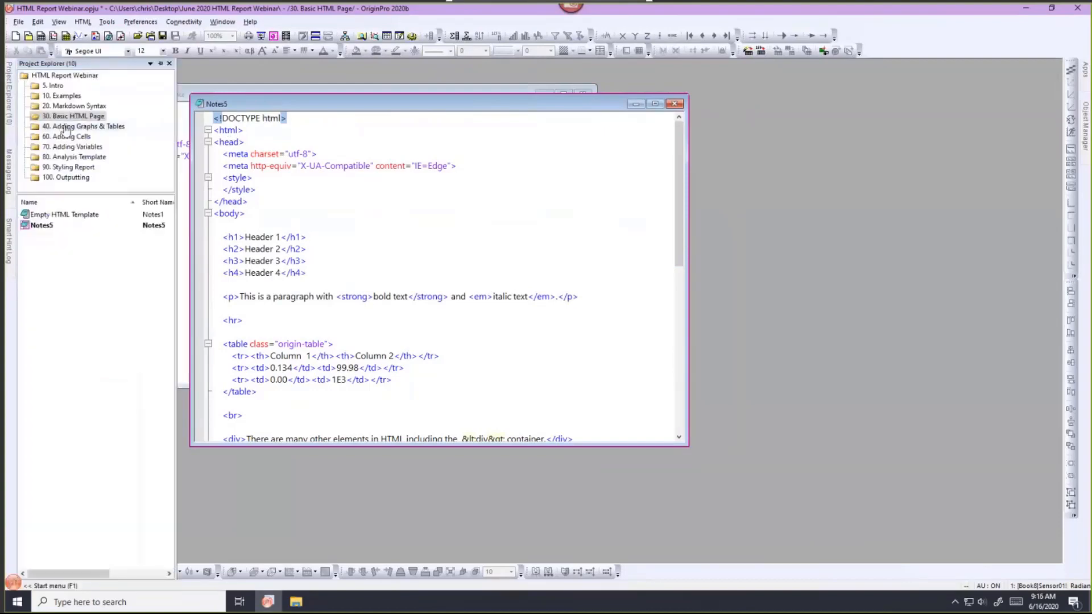
{"action": "left_click", "coordinate": [131, 127]}
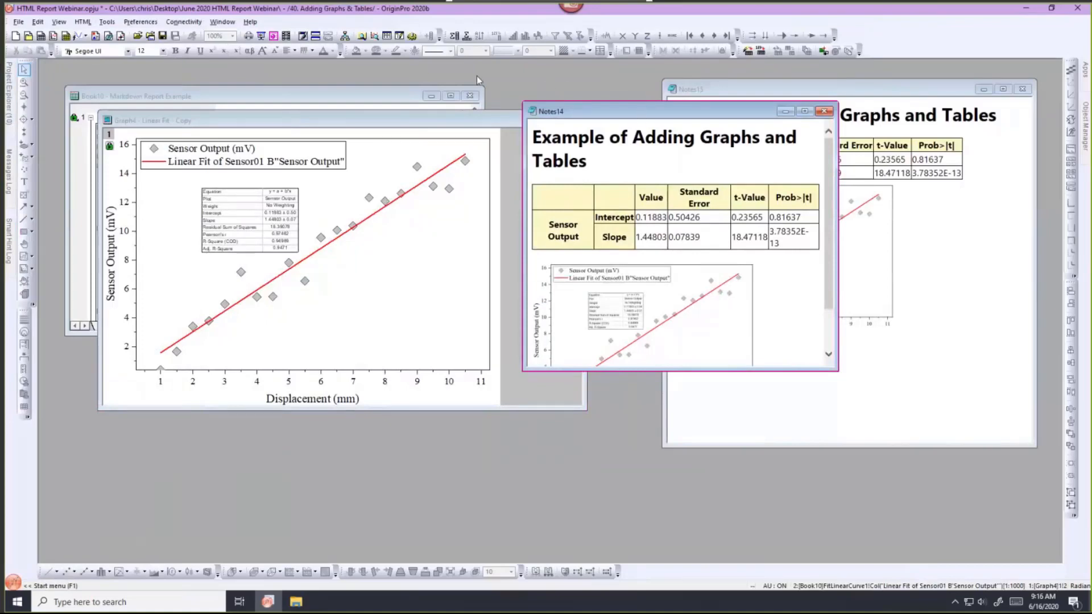
{"action": "left_click_drag", "start_coordinate": [637, 113], "coordinate": [401, 79]}
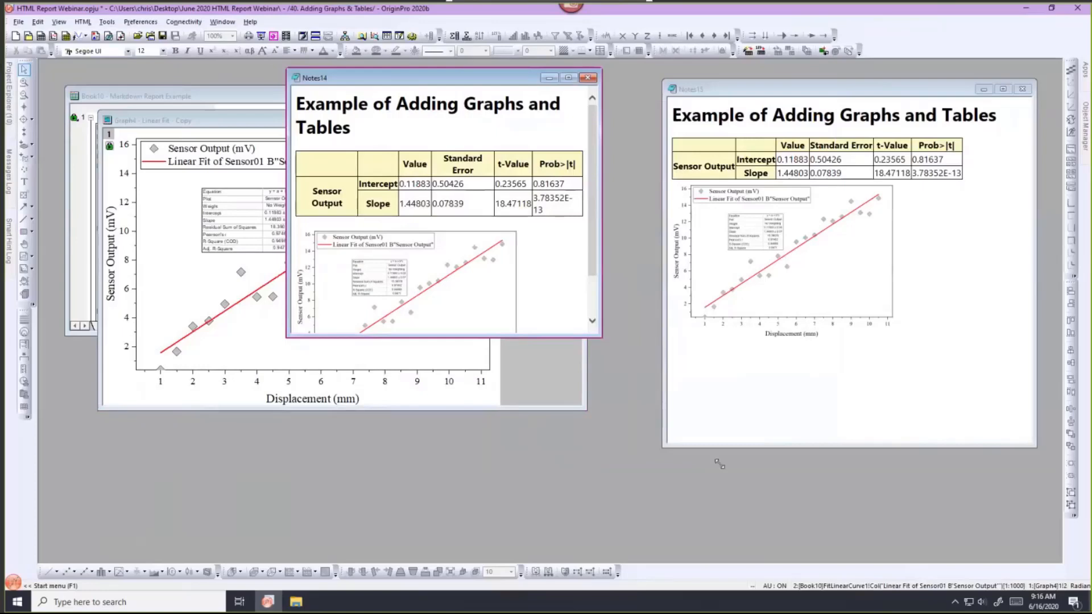
{"action": "left_click_drag", "start_coordinate": [601, 337], "coordinate": [730, 473]}
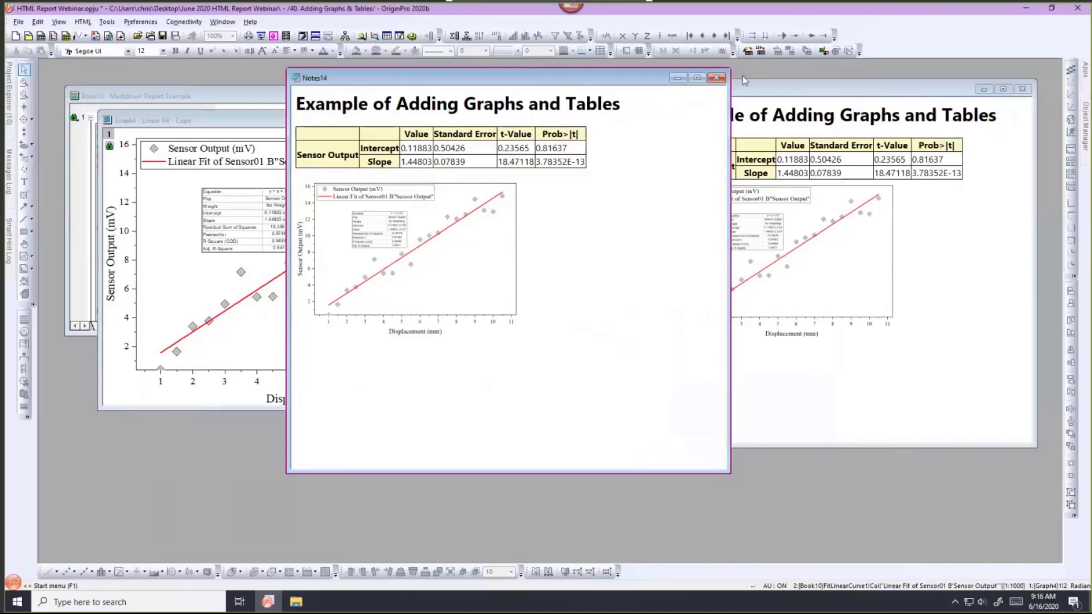
Step: Delete the two example report windows, Notes14 and Notes15, from the Adding Graphs & Tables folder
{"action": "left_click", "coordinate": [716, 77]}
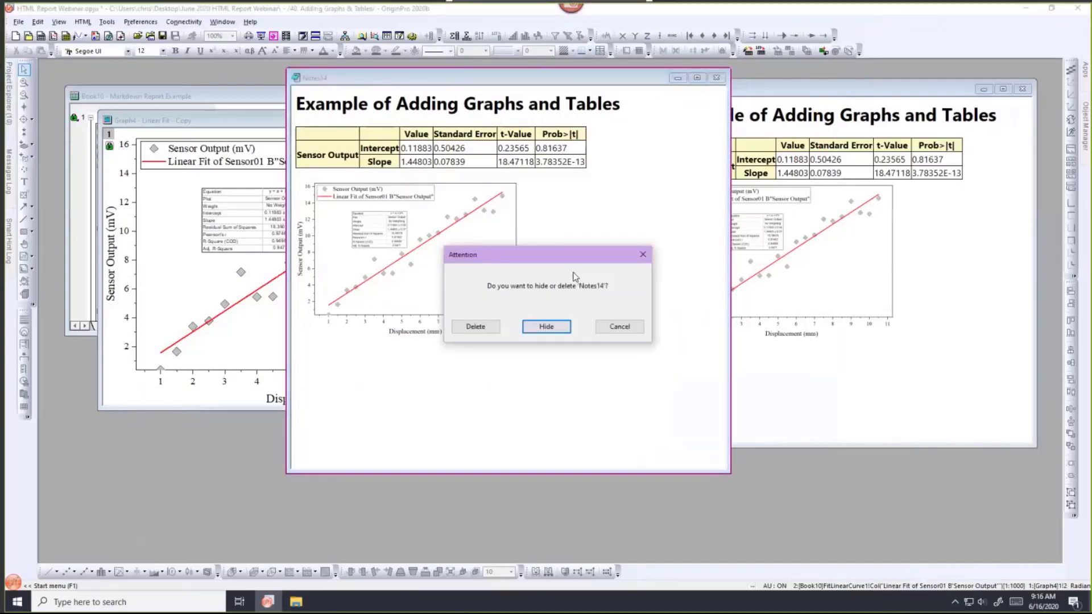
{"action": "left_click", "coordinate": [473, 328]}
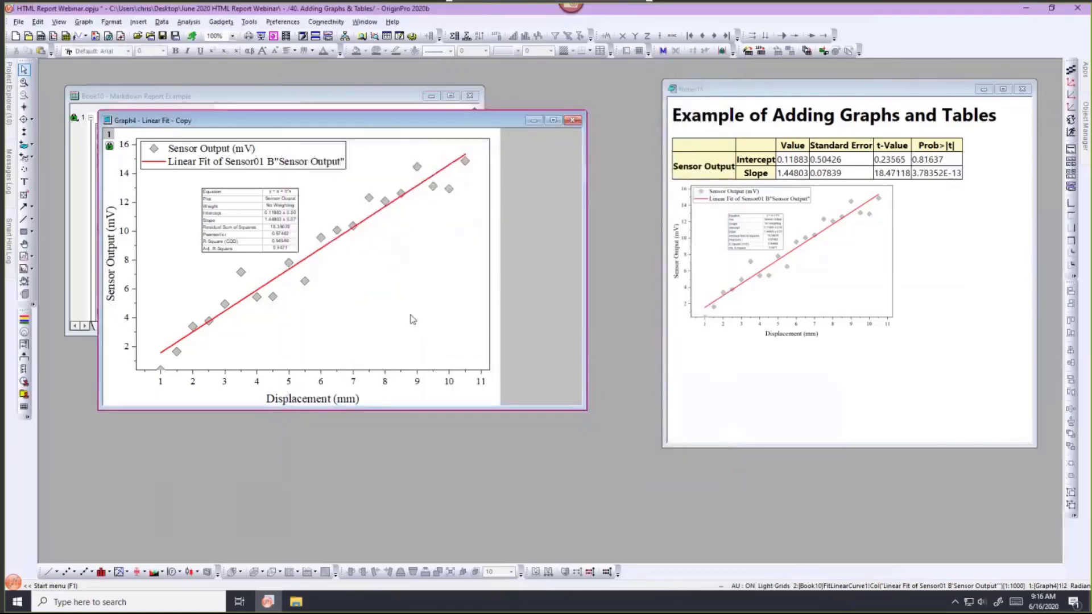
{"action": "left_click", "coordinate": [863, 91]}
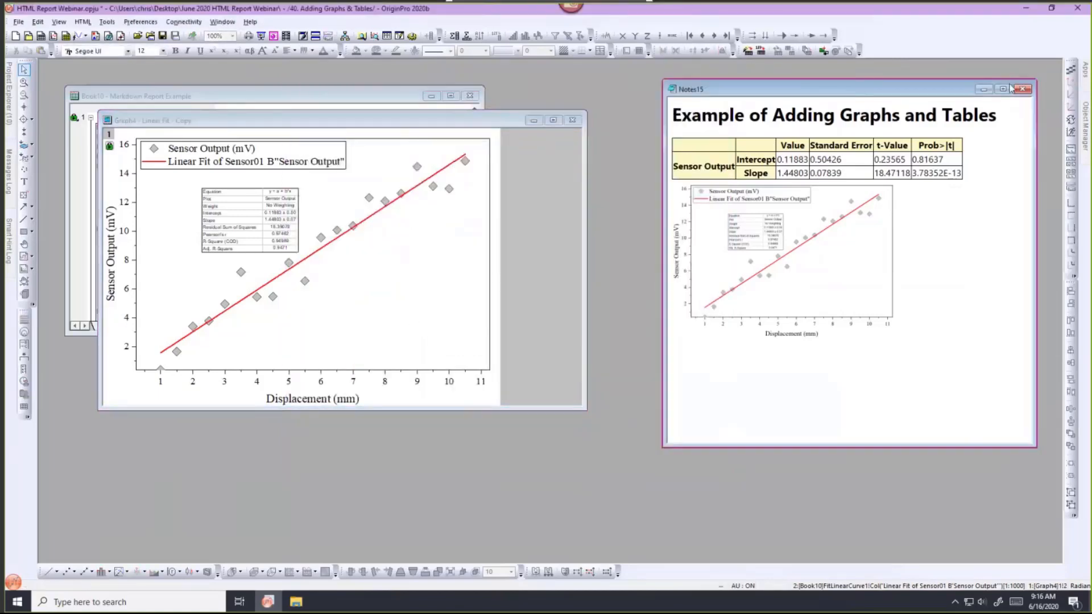
{"action": "left_click", "coordinate": [1027, 92]}
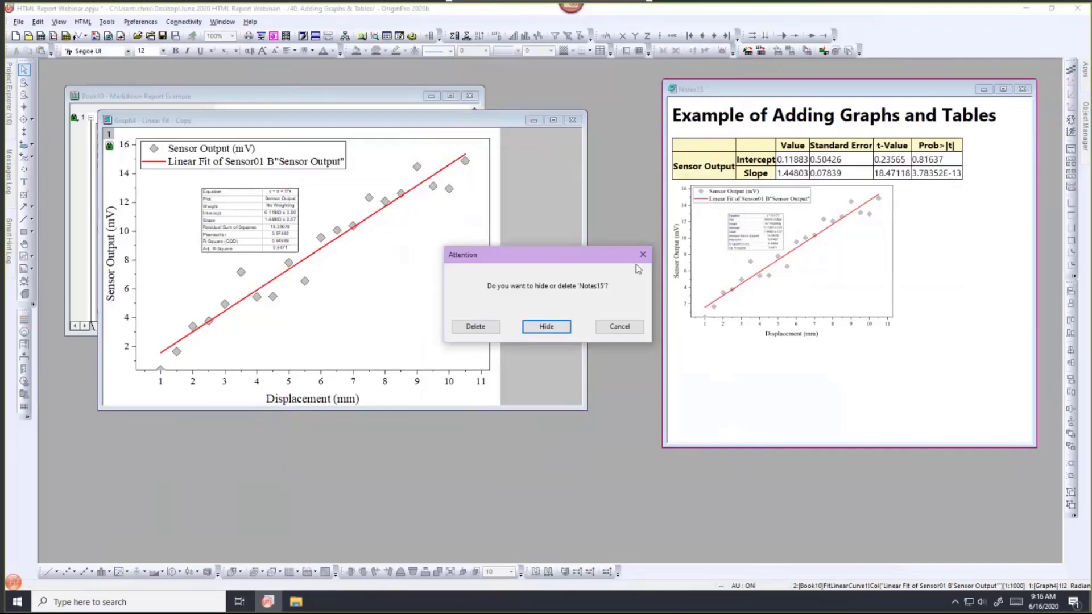
{"action": "left_click", "coordinate": [481, 328]}
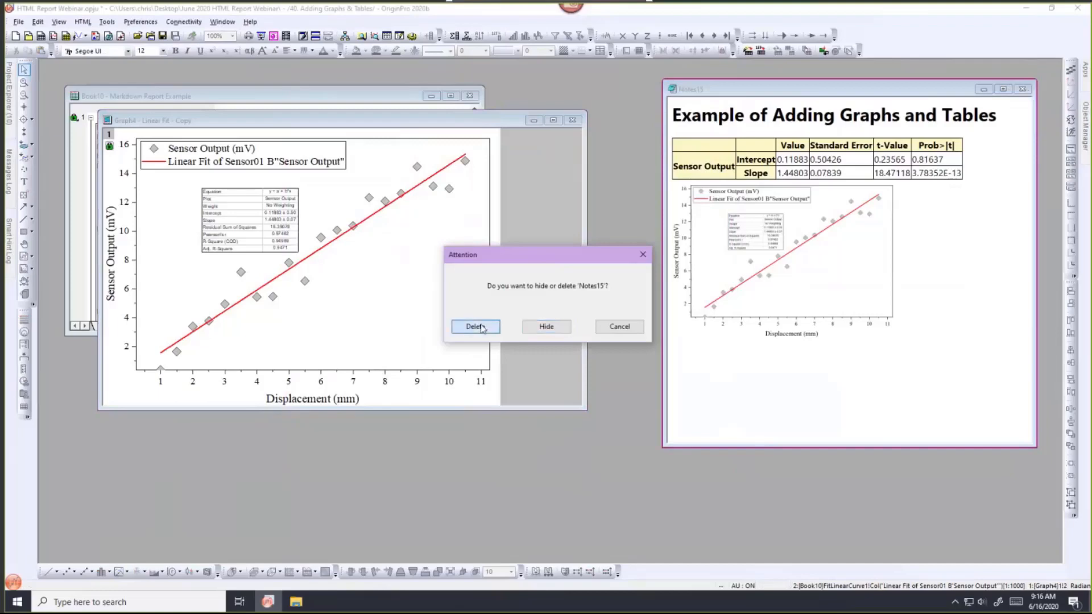
Step: Look over the linear fit report in Book10 and the fitted plot in Graph4 as source material for the report
{"action": "left_click", "coordinate": [252, 100]}
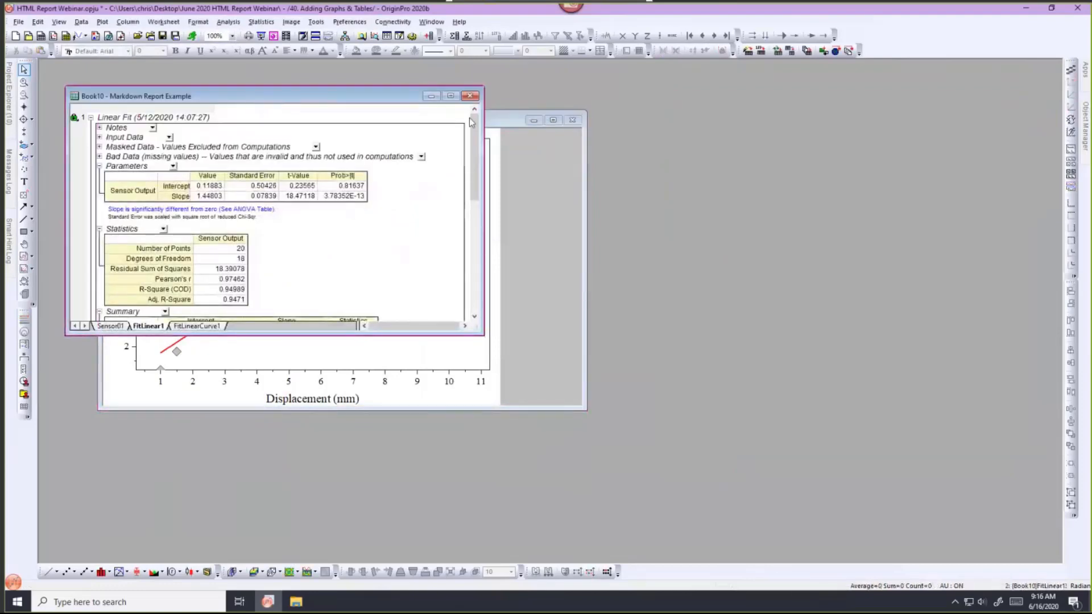
{"action": "mouse_move", "coordinate": [475, 126]}
{"action": "left_mouse_down"}
{"action": "mouse_move", "coordinate": [475, 240]}
{"action": "mouse_move", "coordinate": [482, 140]}
{"action": "mouse_move", "coordinate": [497, 128]}
{"action": "left_mouse_up"}
{"action": "left_click", "coordinate": [498, 120]}
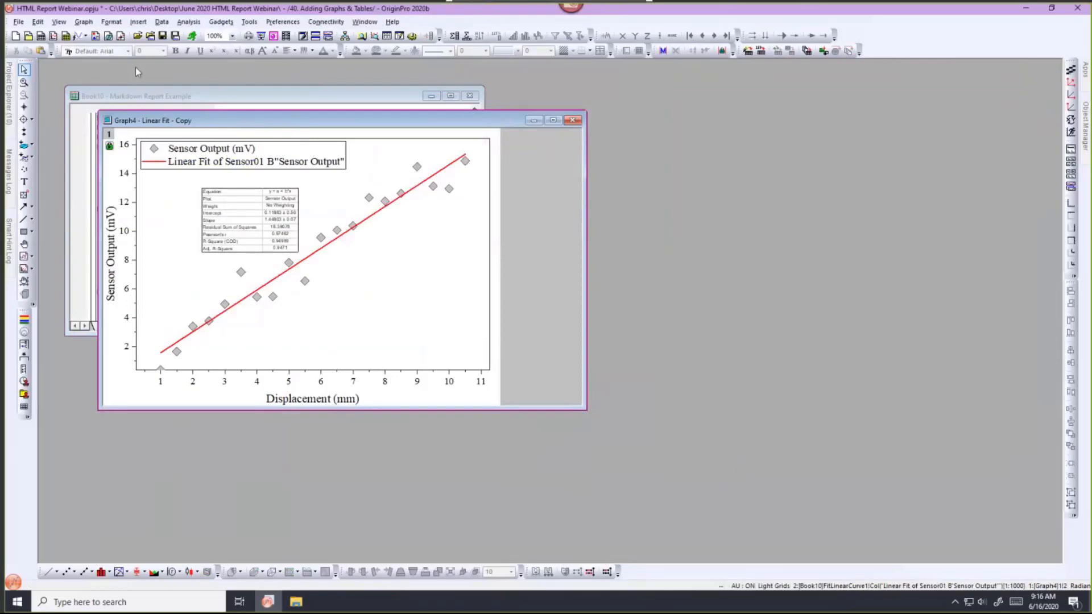
Step: Create a new notes window, place it over the graph's edge and set its syntax to Markdown
{"action": "left_click", "coordinate": [109, 36]}
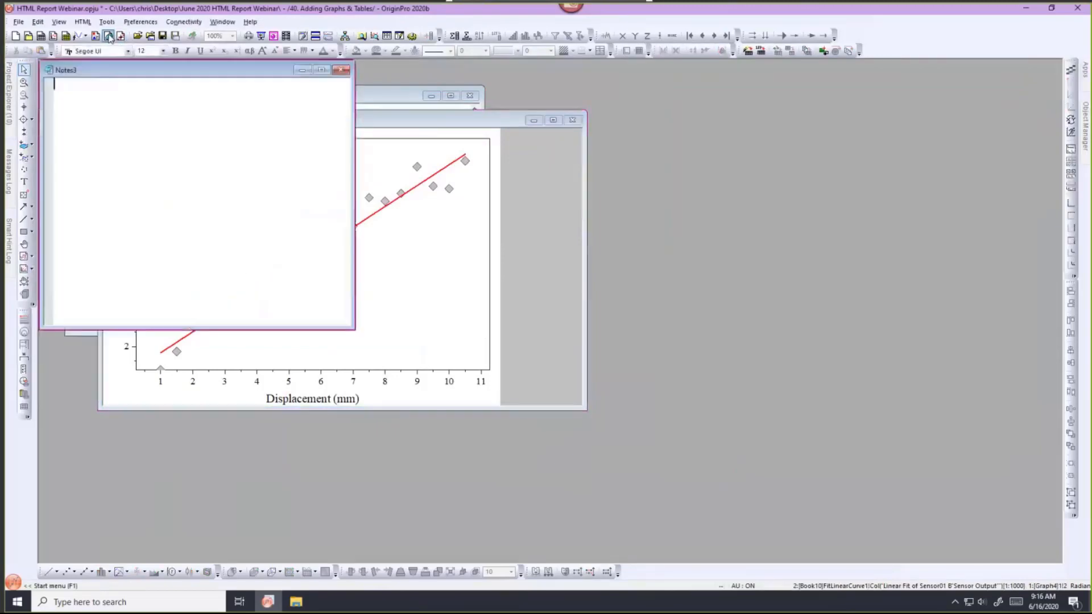
{"action": "left_click_drag", "start_coordinate": [152, 79], "coordinate": [540, 118]}
{"action": "right_click", "coordinate": [540, 118]}
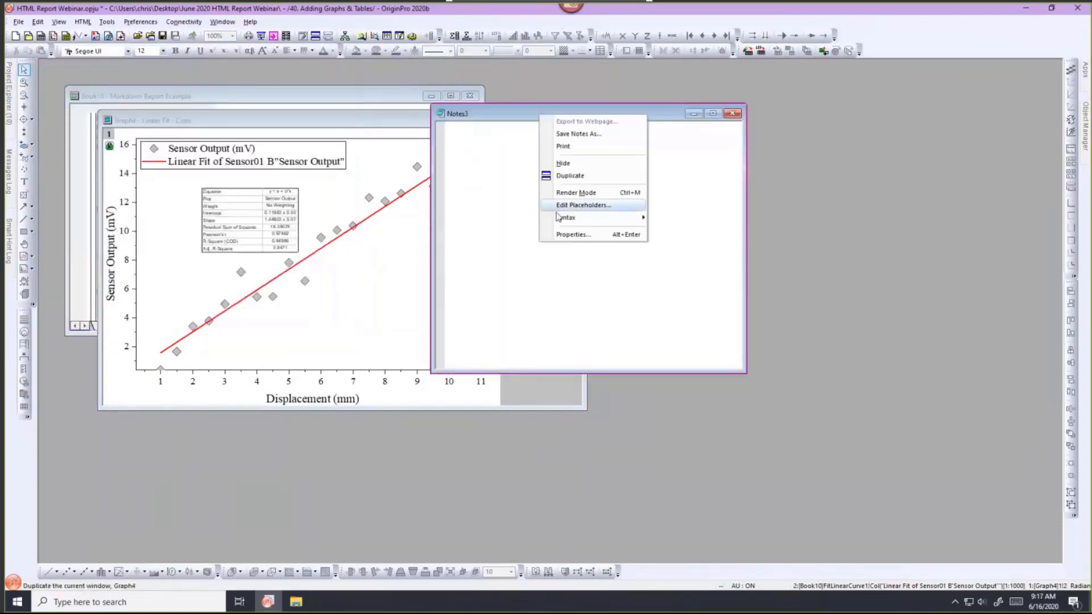
{"action": "mouse_move", "coordinate": [564, 220]}
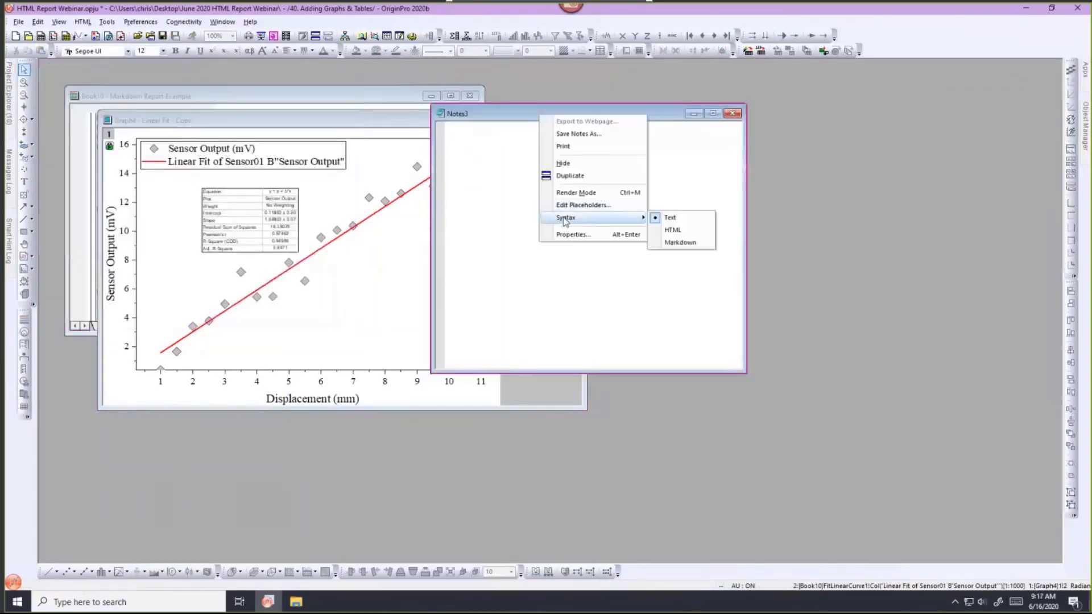
{"action": "left_click", "coordinate": [662, 243]}
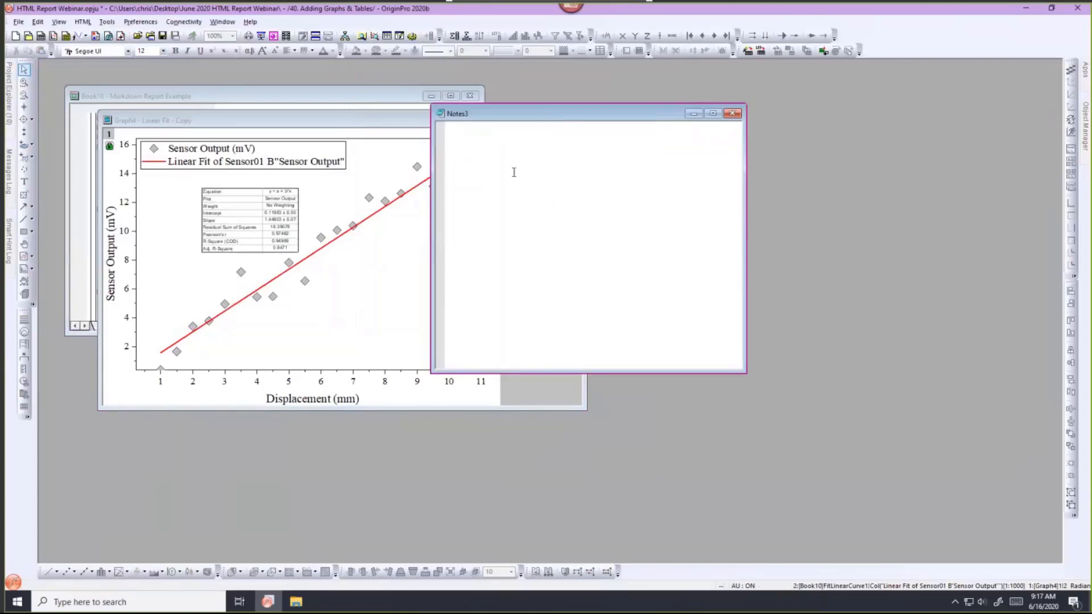
Step: Enter the level-one heading "# My Report" in the new notes window, followed by a blank line
{"action": "type", "text": "# My Report"}
{"action": "key", "text": "Return"}
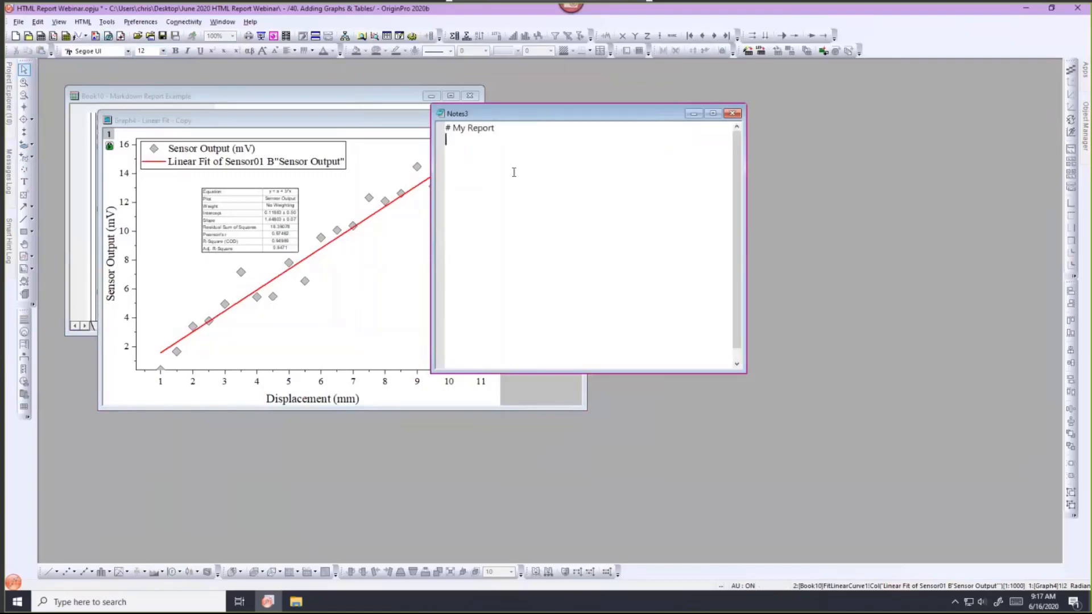
{"action": "key", "text": "Return"}
Step: Arrange Notes3 beside the Book10 linear fit report so that the report's Parameters table is in view
{"action": "left_click", "coordinate": [345, 94]}
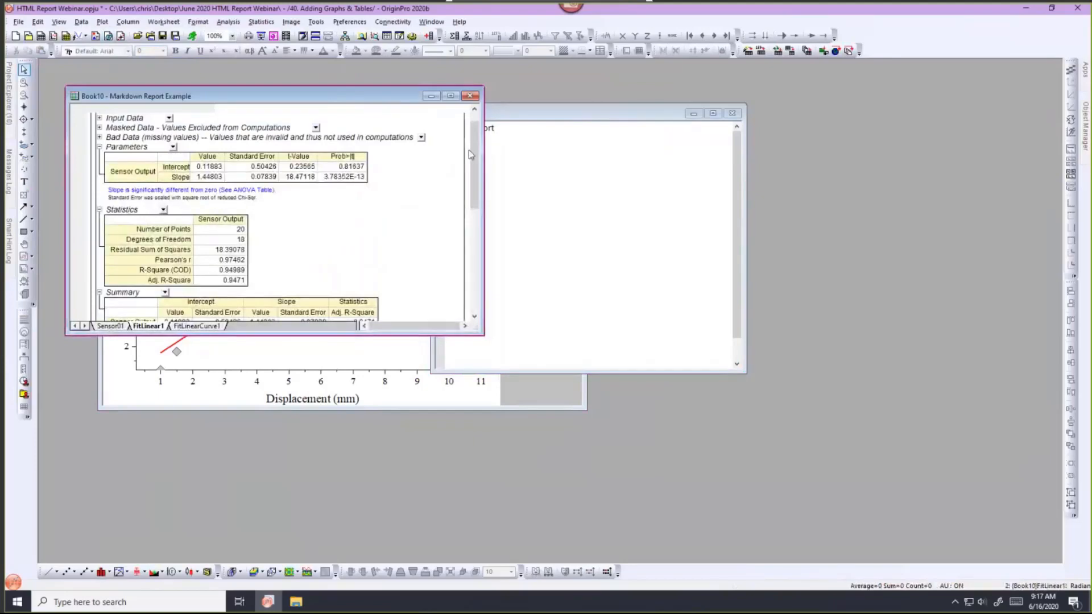
{"action": "left_click_drag", "start_coordinate": [598, 108], "coordinate": [690, 104]}
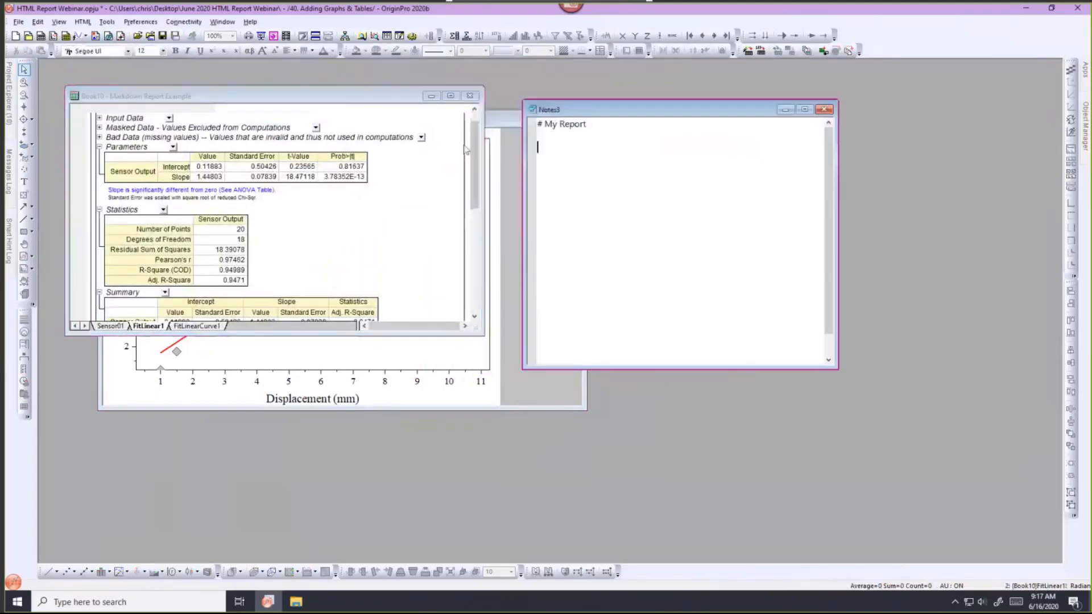
{"action": "left_click_drag", "start_coordinate": [473, 146], "coordinate": [473, 134]}
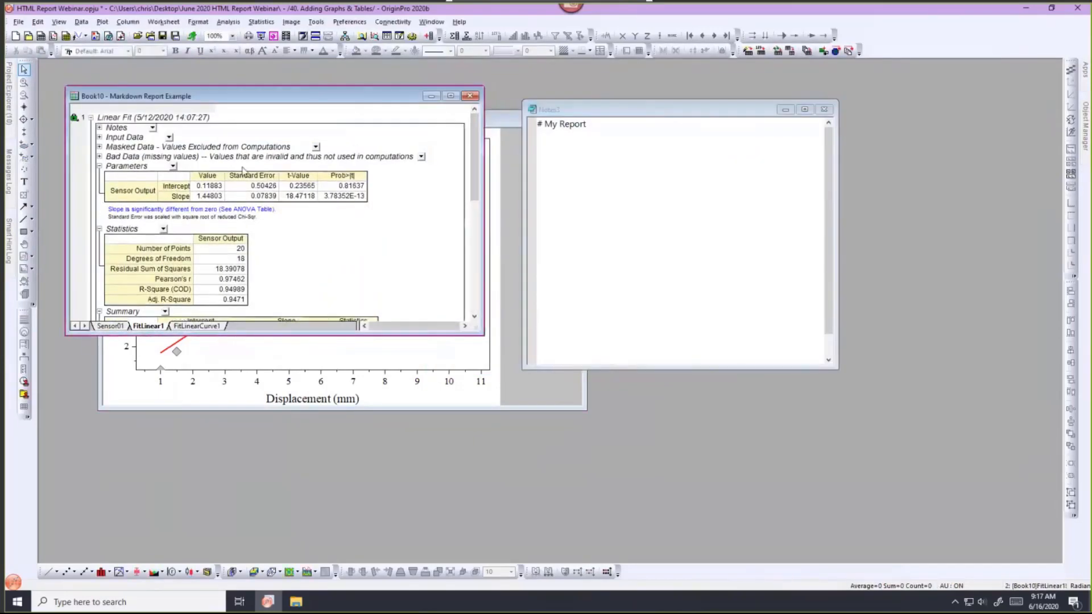
Step: Copy the Parameters table of the Book10 linear fit report as text
{"action": "left_click", "coordinate": [125, 180]}
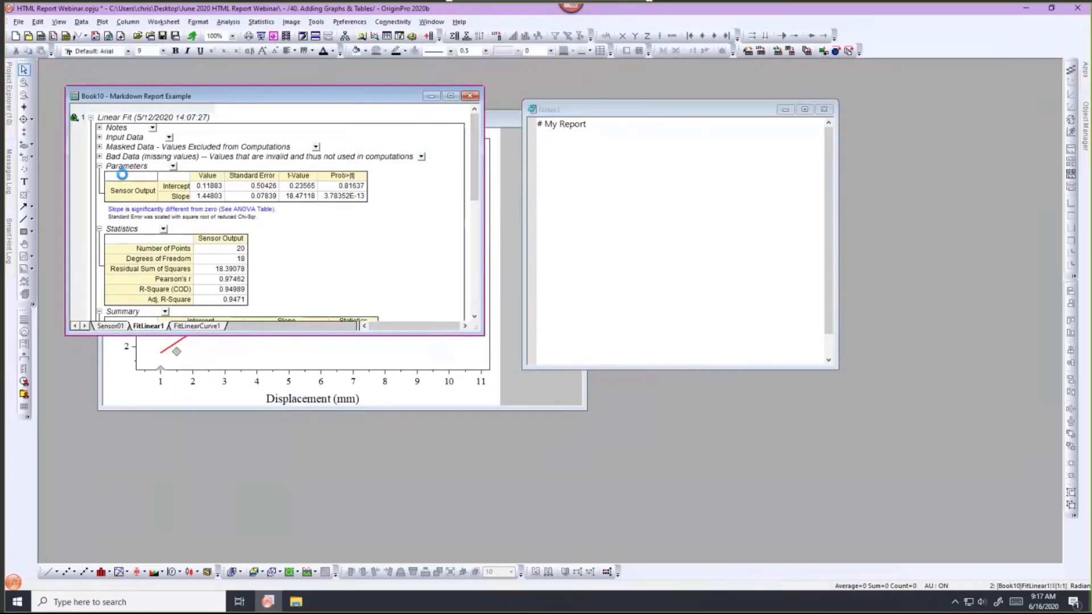
{"action": "right_click", "coordinate": [123, 176]}
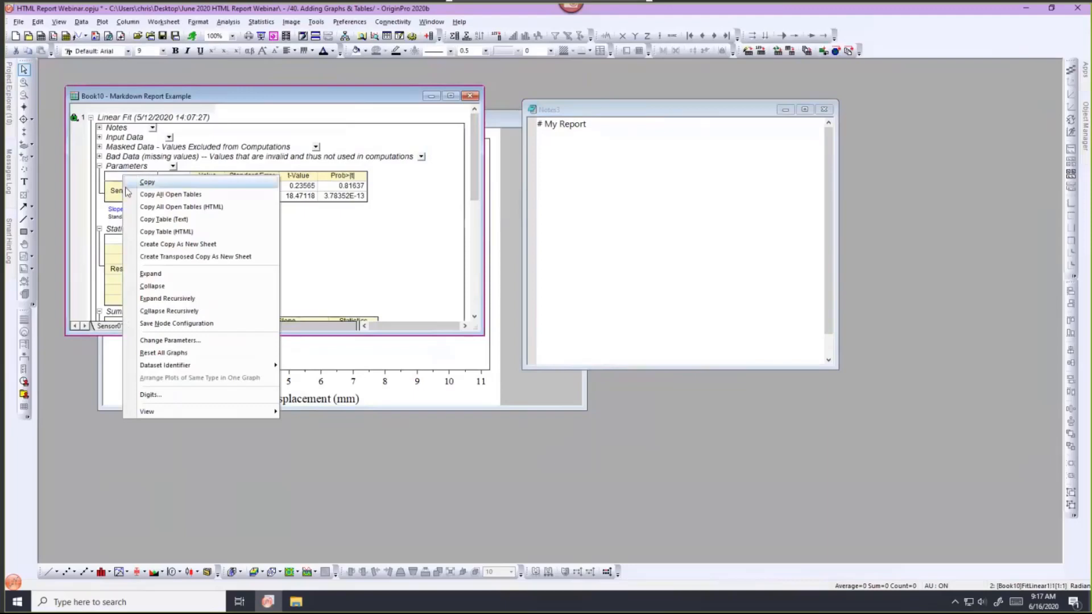
{"action": "left_click", "coordinate": [130, 220]}
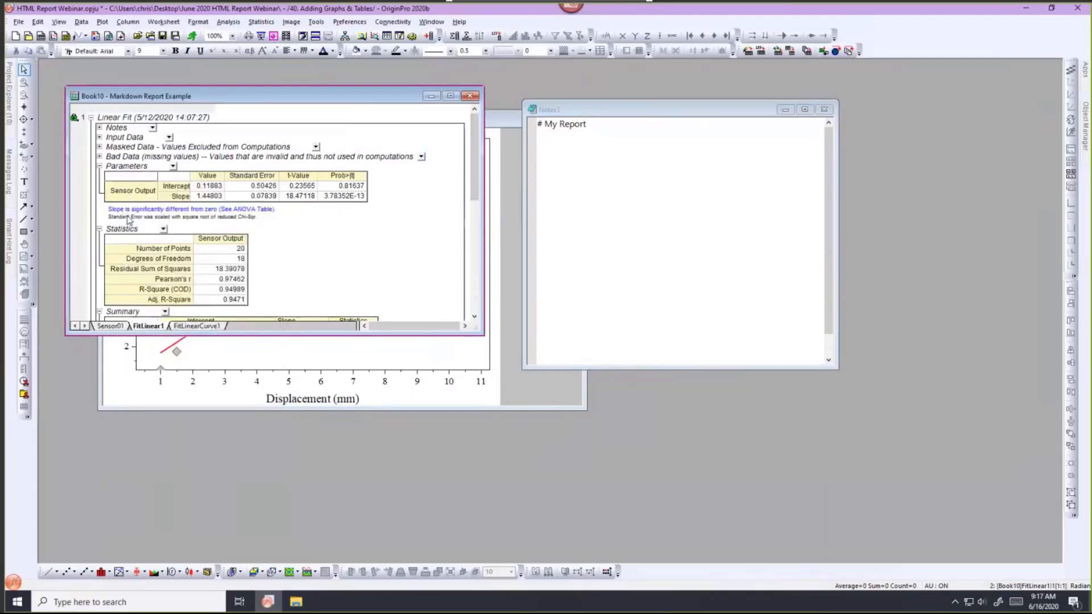
{"action": "right_click", "coordinate": [131, 177]}
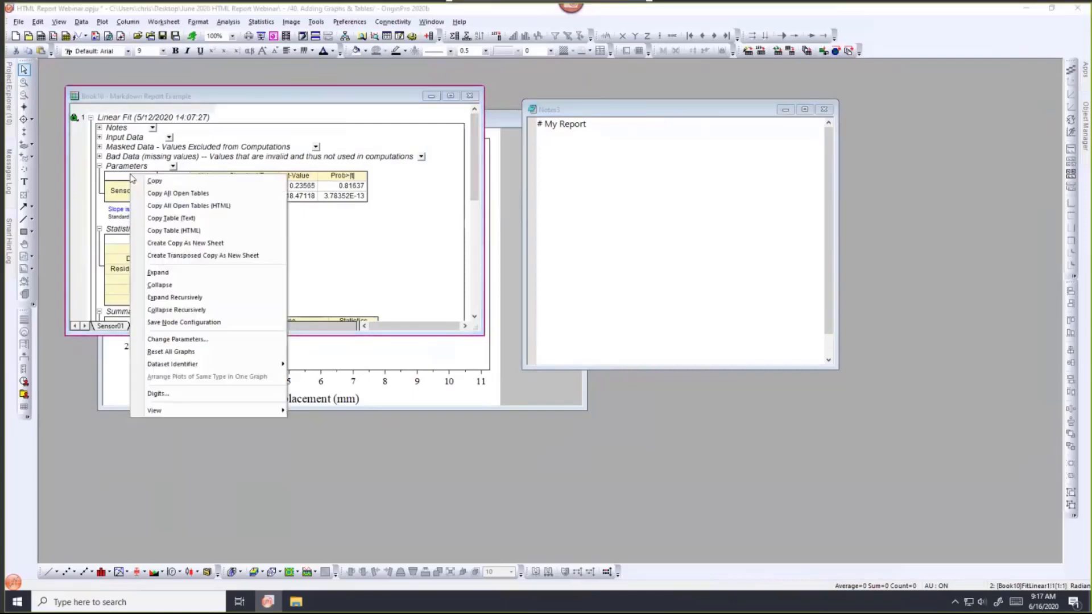
{"action": "left_click", "coordinate": [136, 219]}
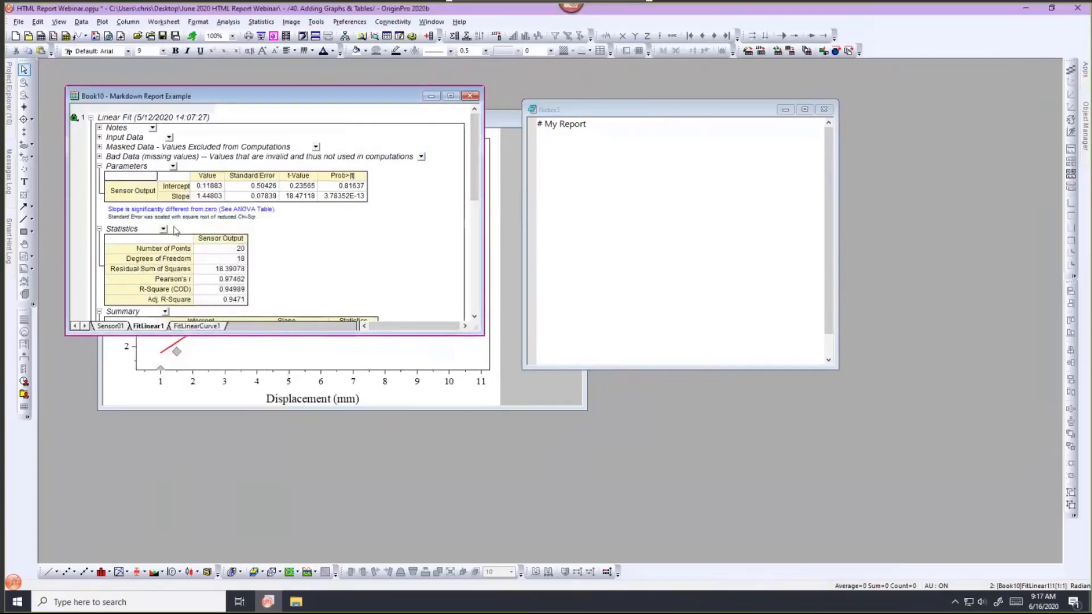
Step: Paste the copied Parameters table as a link below the heading in Notes3, preview the rendered report and return to the source
{"action": "left_click", "coordinate": [540, 153]}
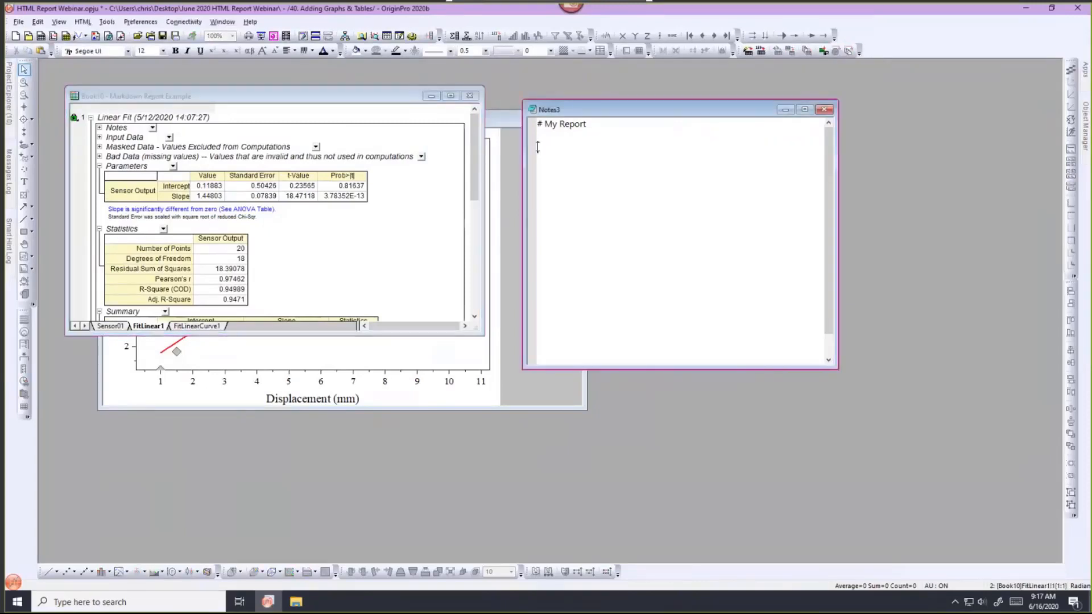
{"action": "right_click", "coordinate": [537, 146]}
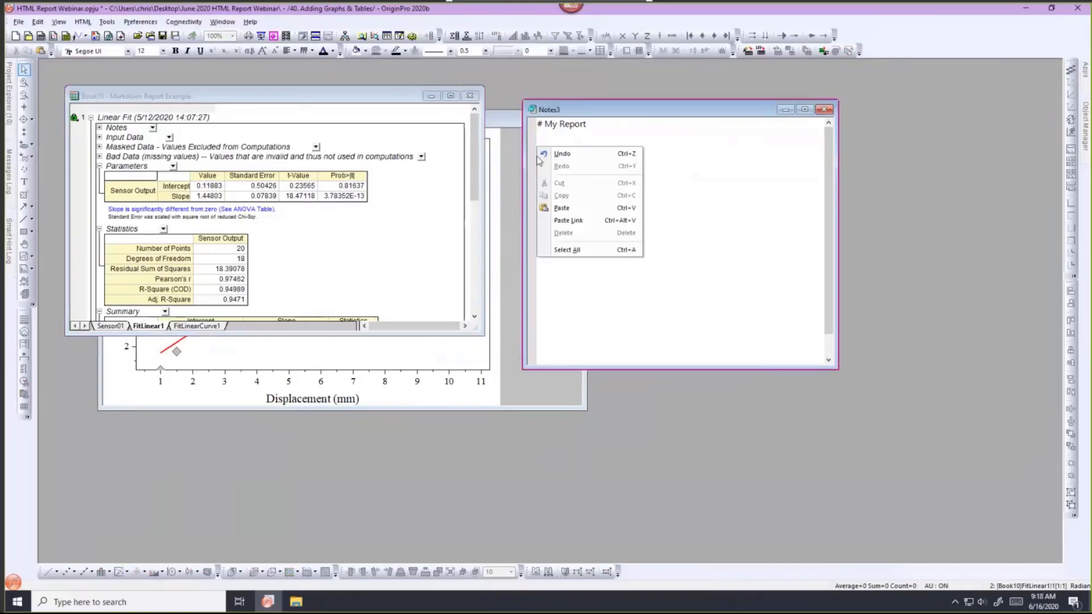
{"action": "left_click", "coordinate": [544, 220]}
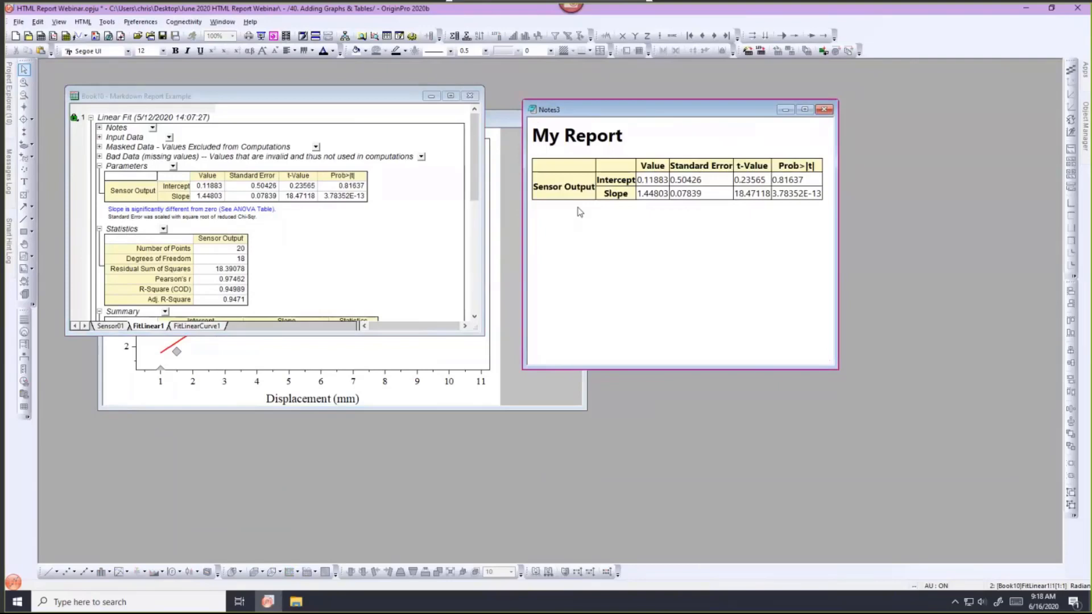
{"action": "double_click", "coordinate": [579, 212]}
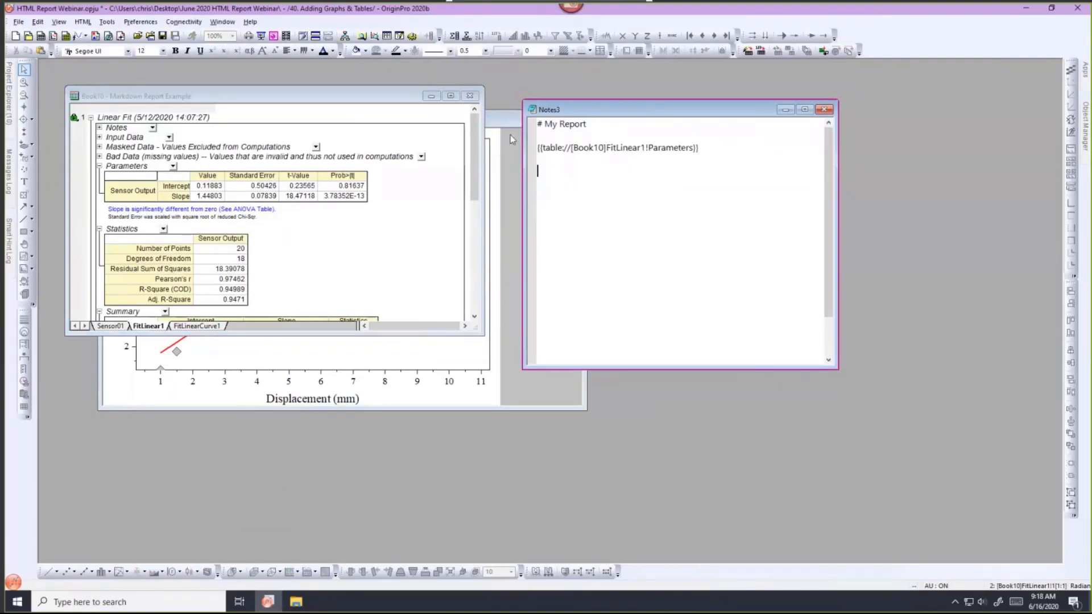
Step: Place Graph4 and Notes3 side by side, copy the graph and paste it as a link below the table link in Notes3
{"action": "left_click", "coordinate": [502, 121]}
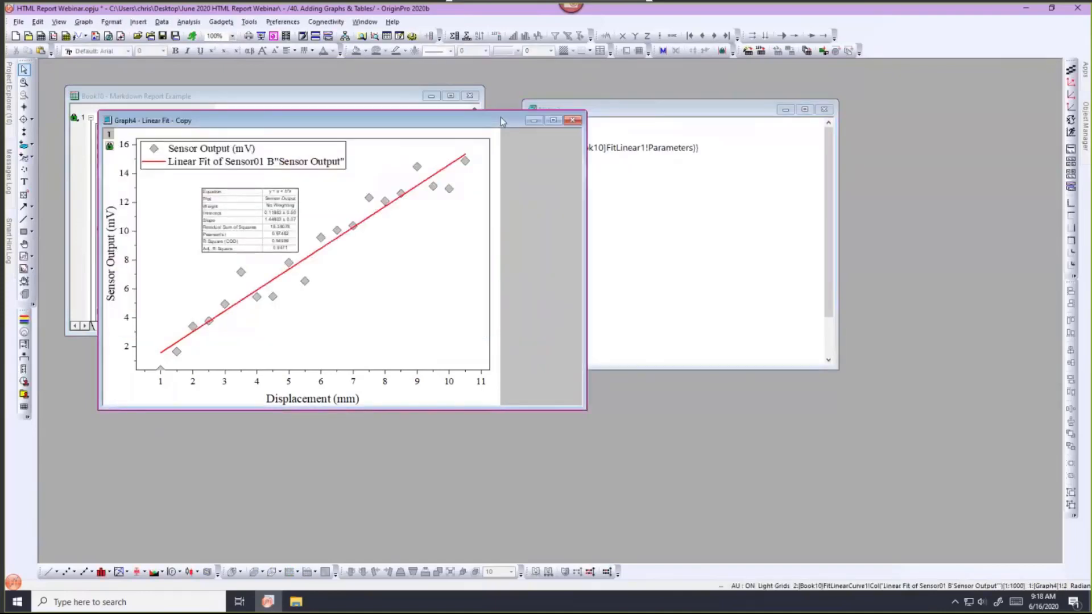
{"action": "left_click_drag", "start_coordinate": [500, 121], "coordinate": [484, 101]}
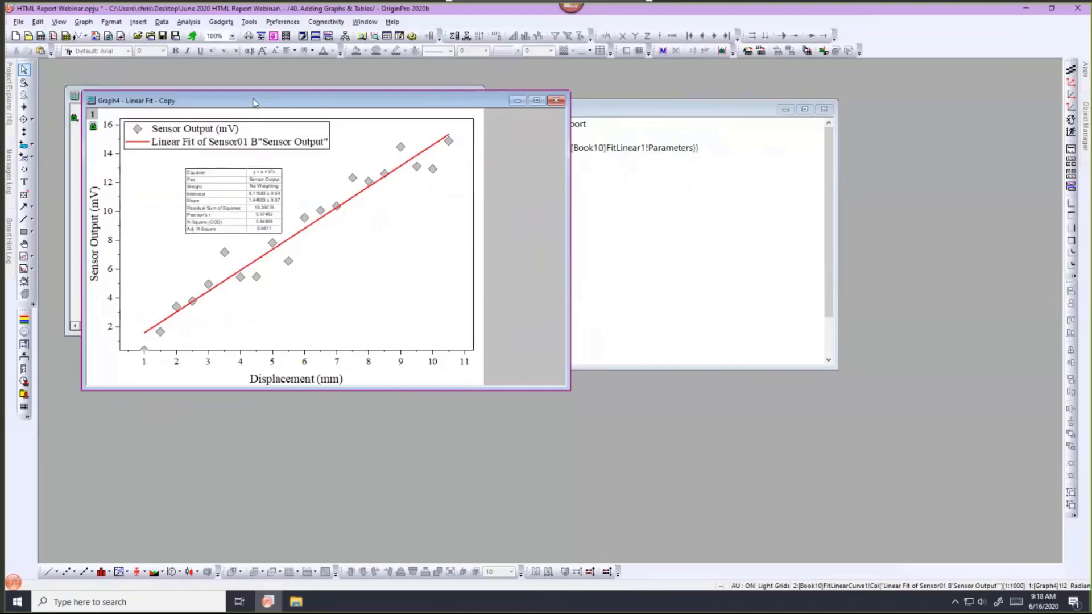
{"action": "left_click", "coordinate": [594, 109]}
{"action": "left_click_drag", "start_coordinate": [618, 108], "coordinate": [645, 107]}
{"action": "left_click", "coordinate": [565, 169]}
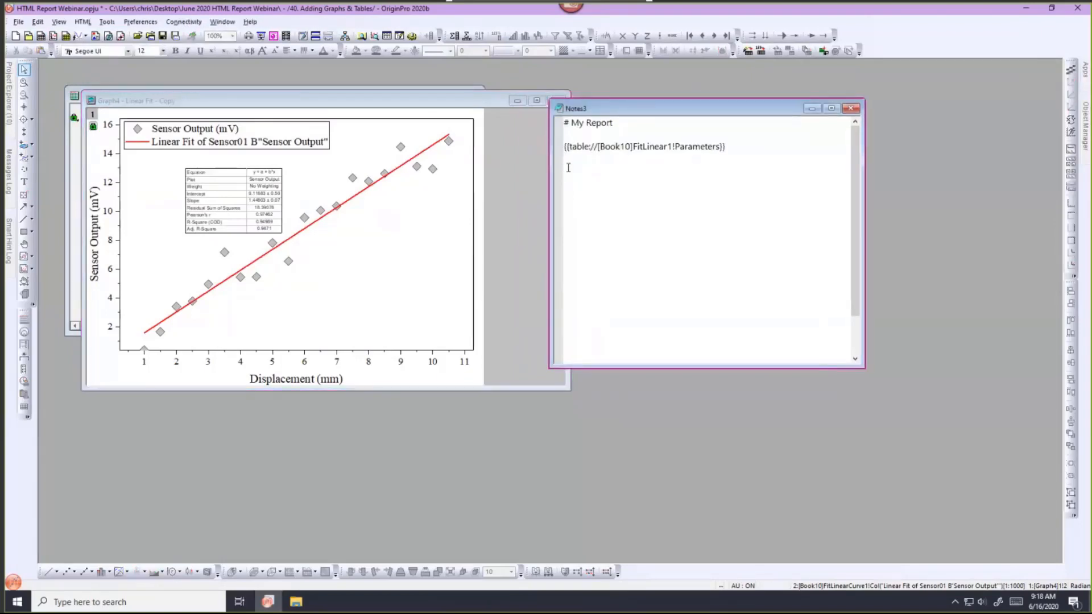
{"action": "right_click", "coordinate": [565, 170]}
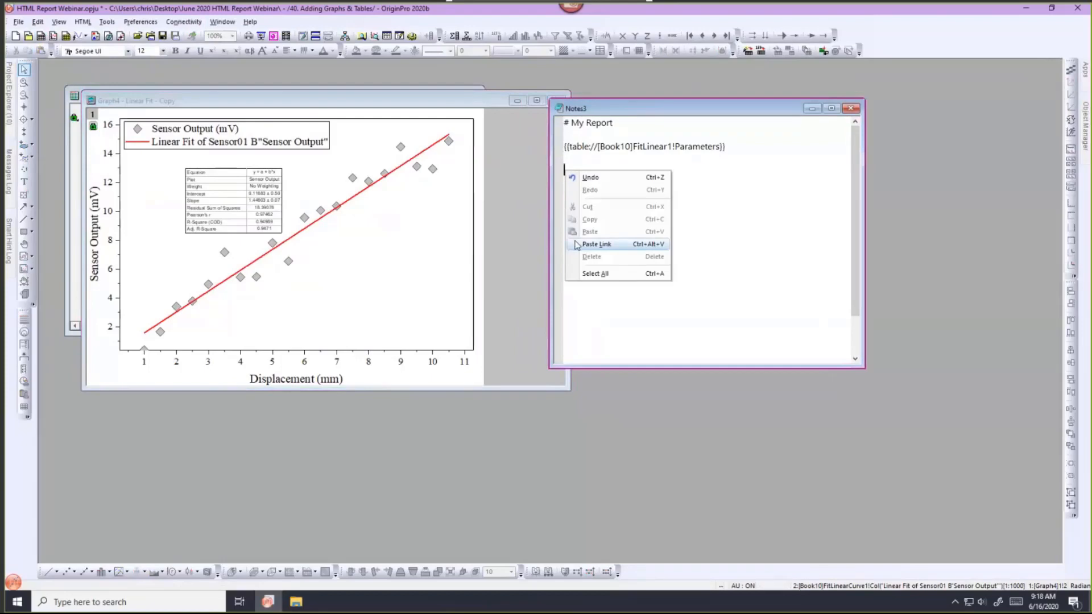
{"action": "left_click", "coordinate": [595, 245]}
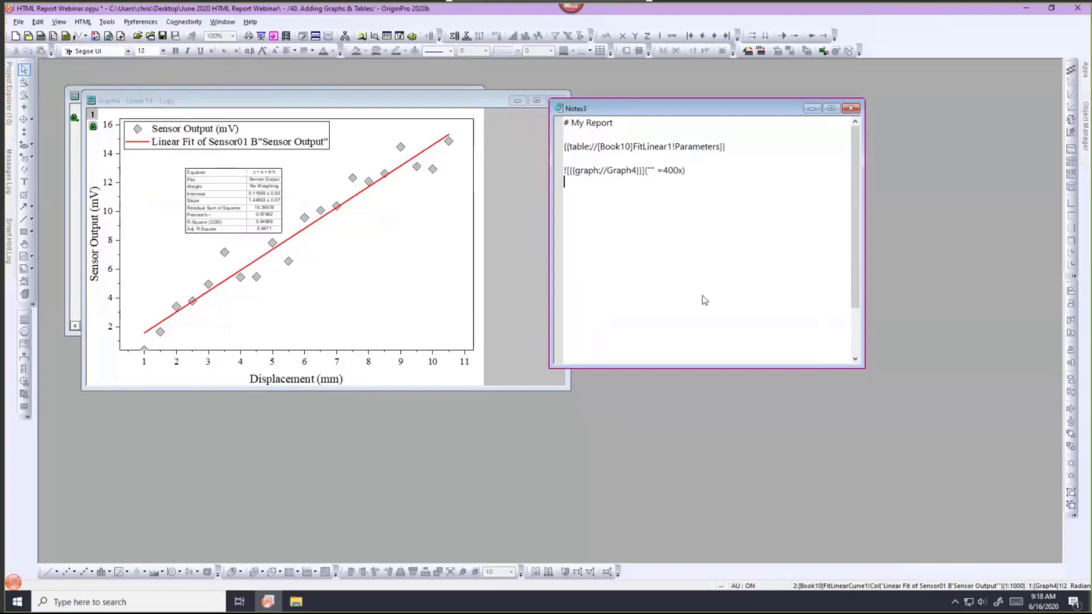
Step: Enlarge Notes3 to preview the report, set the linked graph's width to 600 in the source and render it again
{"action": "key", "text": "ctrl+m"}
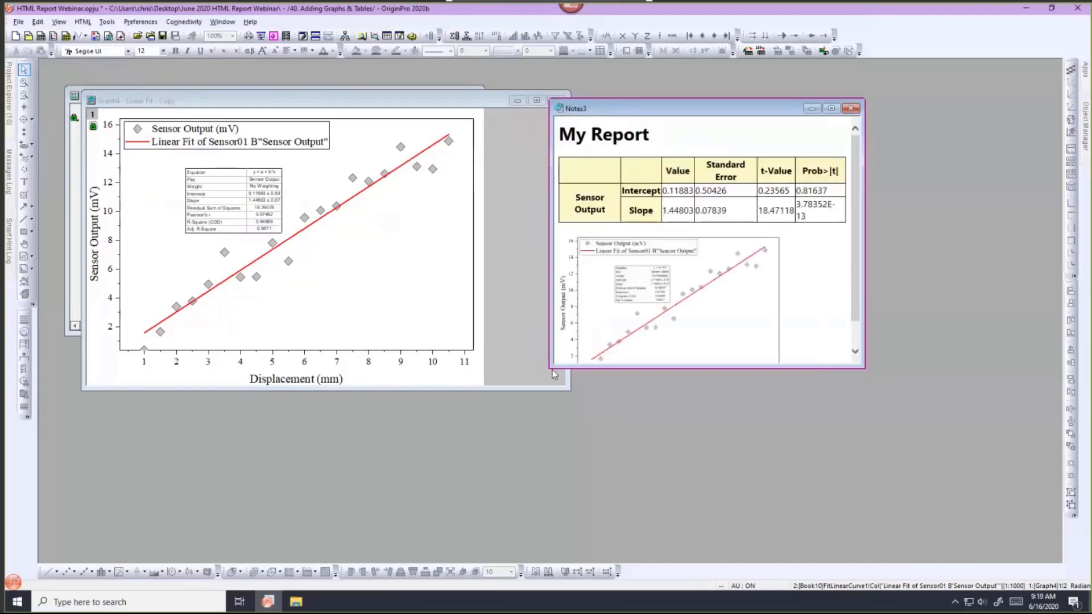
{"action": "left_click_drag", "start_coordinate": [379, 436], "coordinate": [379, 436]}
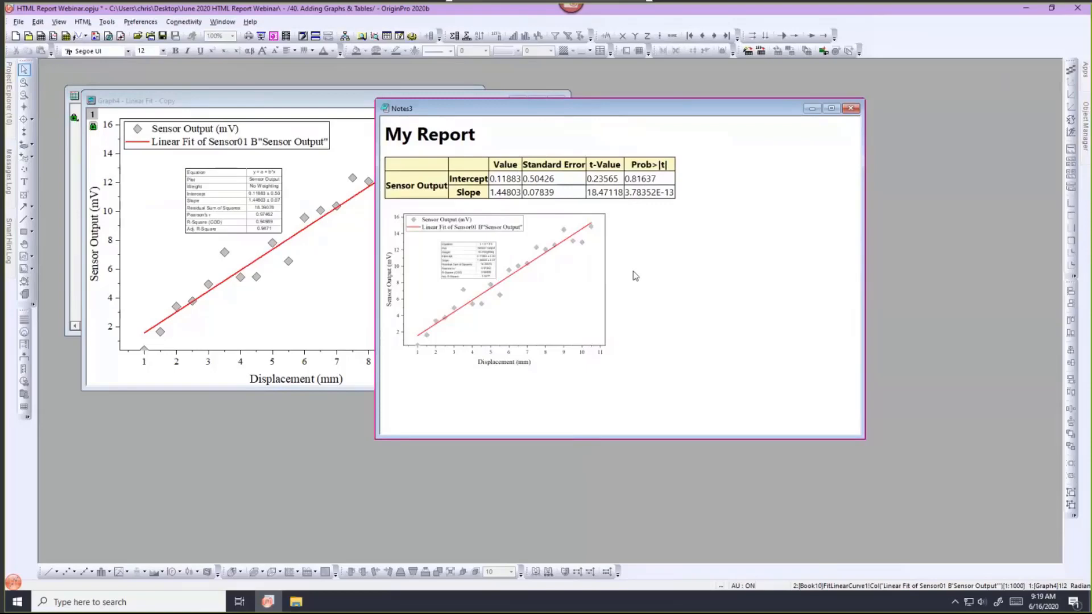
{"action": "key", "text": "ctrl+m"}
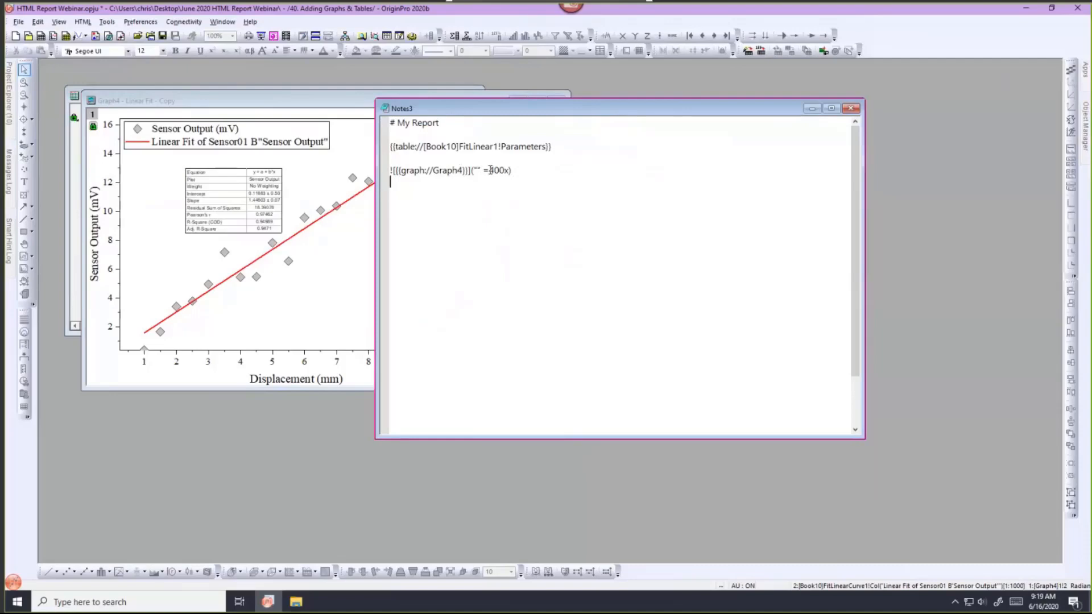
{"action": "left_click_drag", "start_coordinate": [488, 171], "coordinate": [494, 170]}
{"action": "type", "text": "6"}
{"action": "left_click", "coordinate": [530, 210]}
{"action": "key", "text": "ctrl+m"}
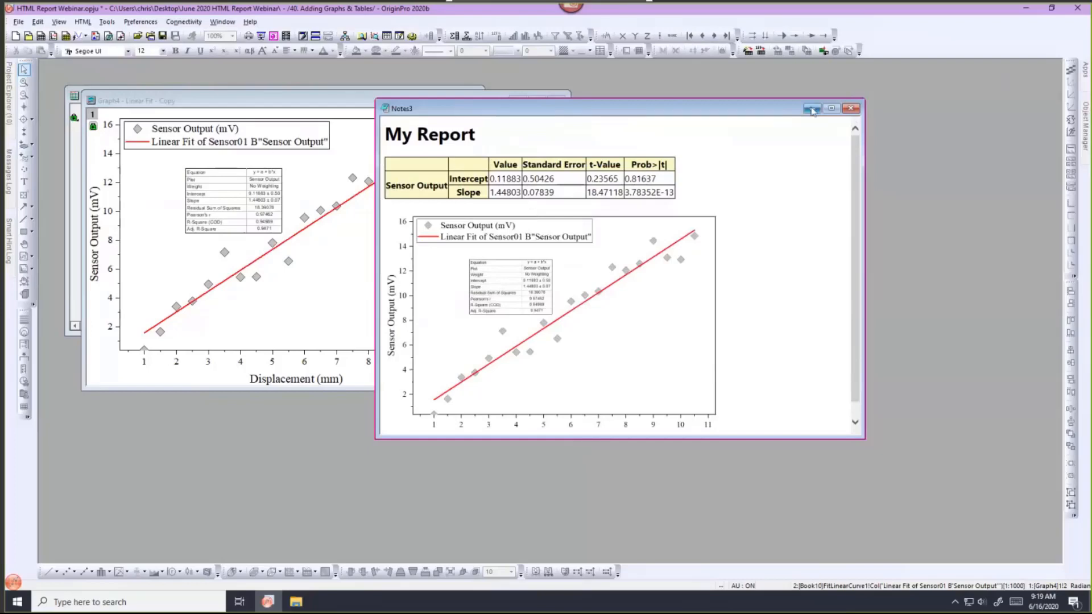
Step: Minimize Notes3, create a new notes window beside Graph4 and set its syntax to HTML
{"action": "left_click", "coordinate": [812, 108]}
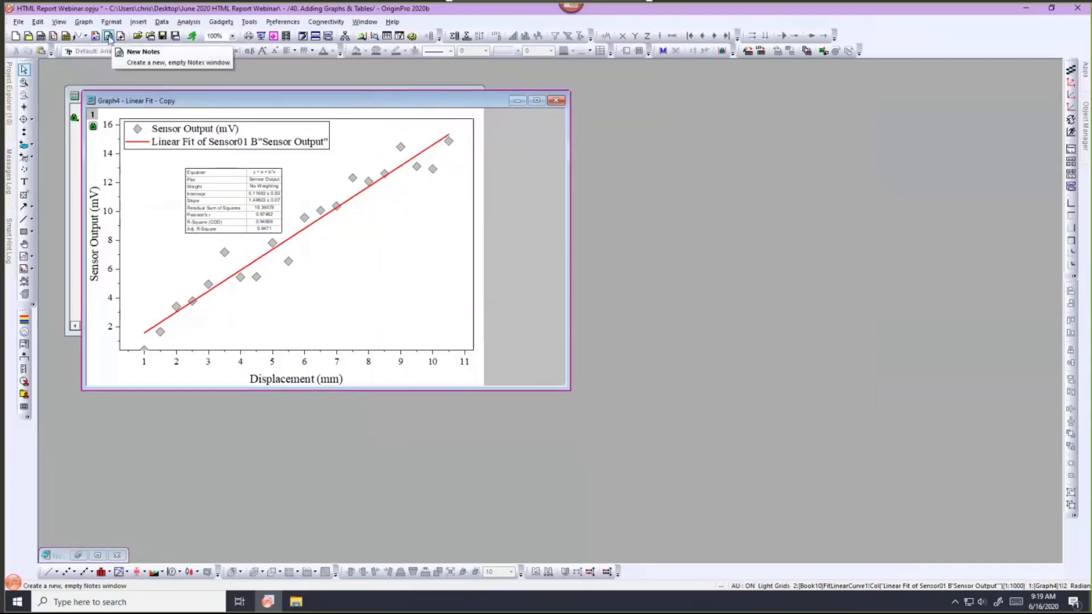
{"action": "left_click", "coordinate": [108, 38]}
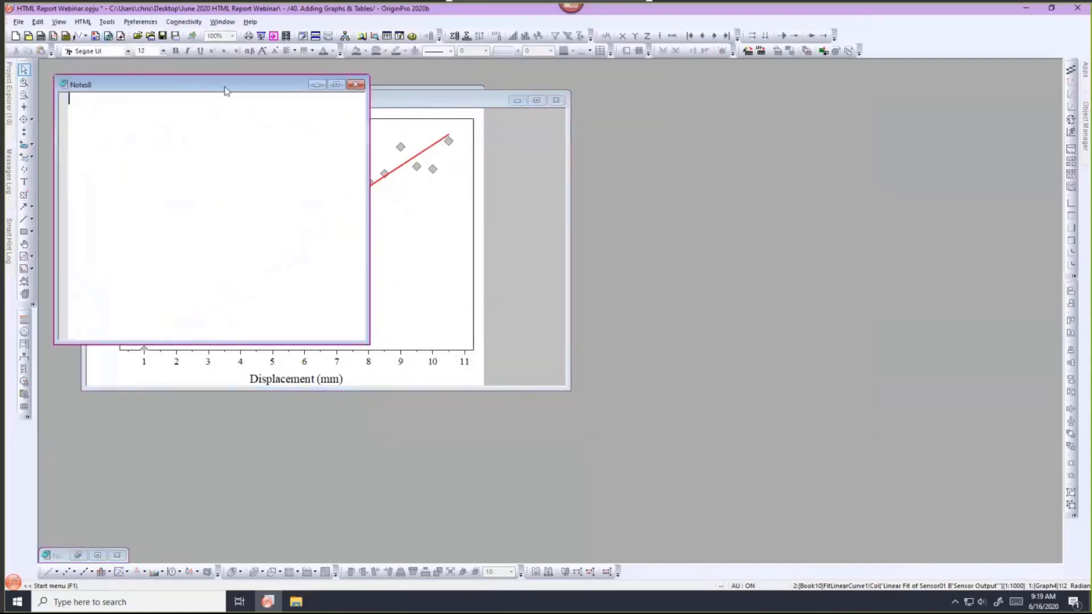
{"action": "right_click", "coordinate": [672, 118]}
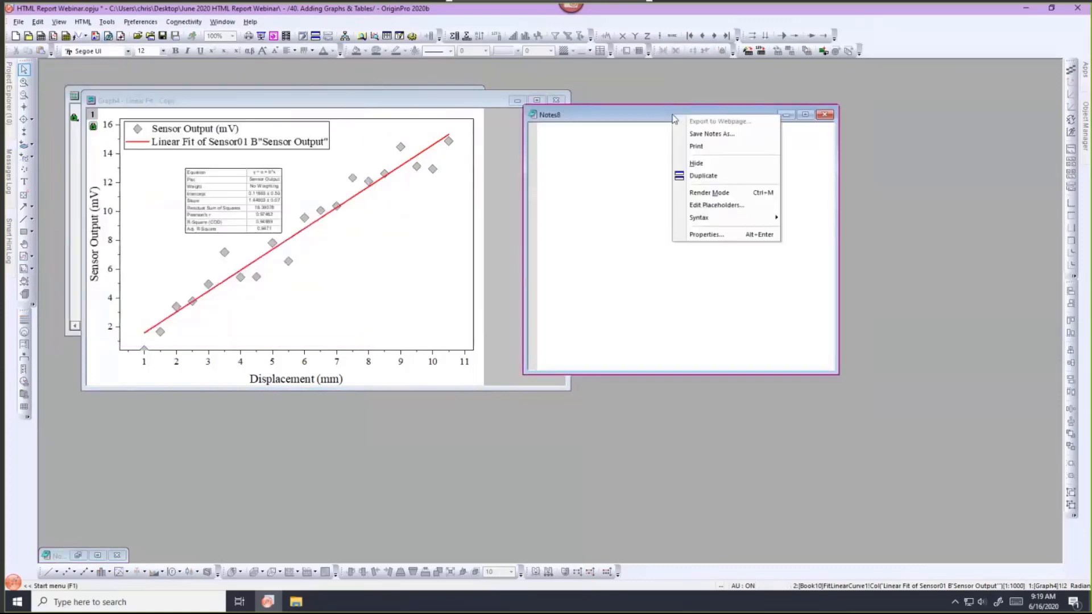
{"action": "mouse_move", "coordinate": [690, 220]}
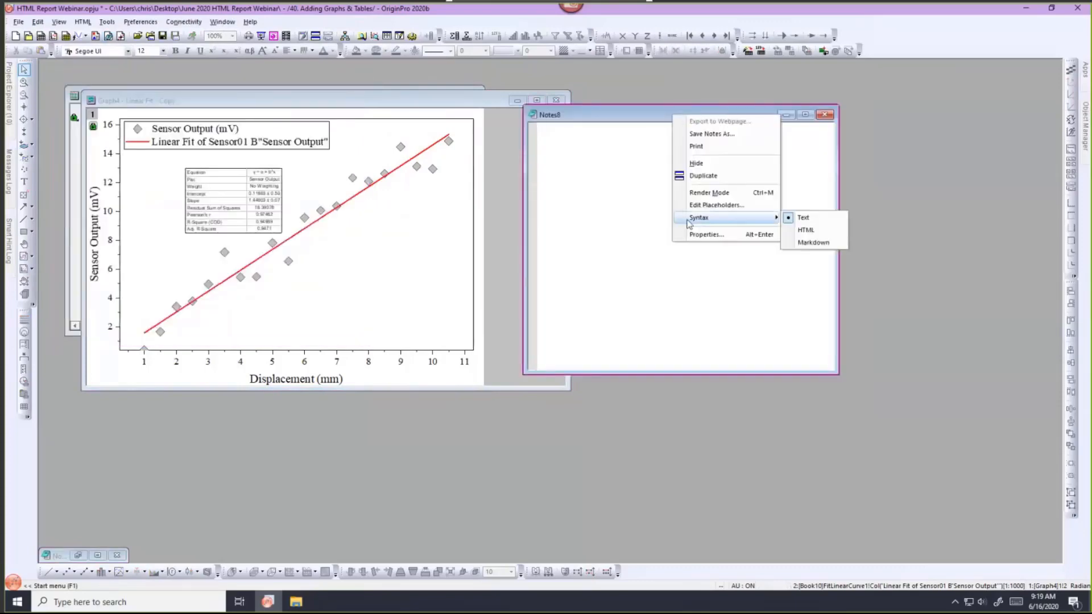
{"action": "left_click", "coordinate": [807, 230]}
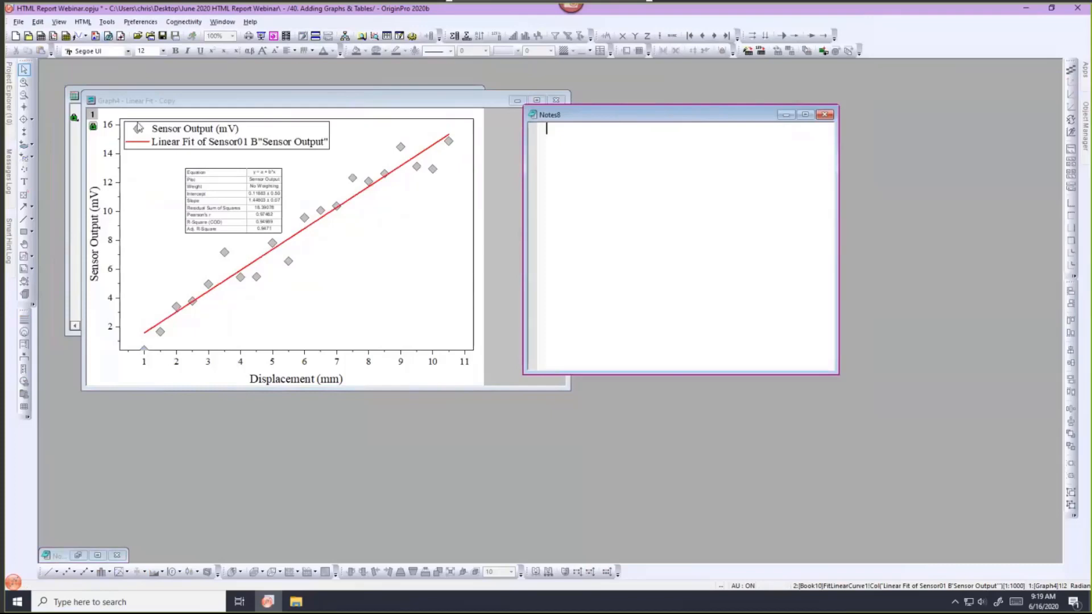
Step: Copy the entire code of the Empty HTML Template notes in the 30. Basic HTML Page folder
{"action": "mouse_move", "coordinate": [10, 117]}
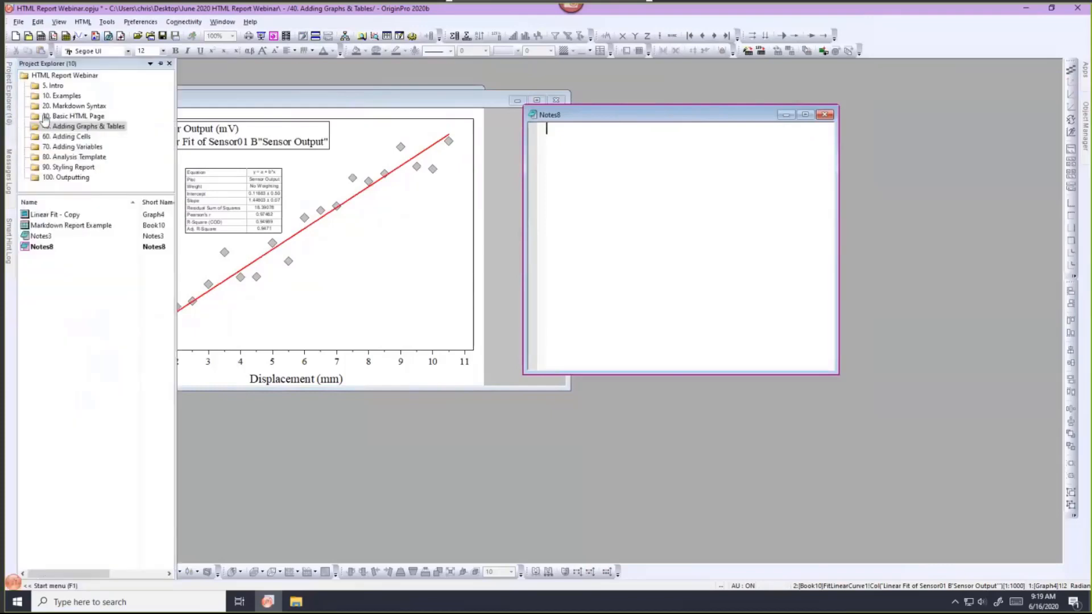
{"action": "left_click", "coordinate": [62, 116]}
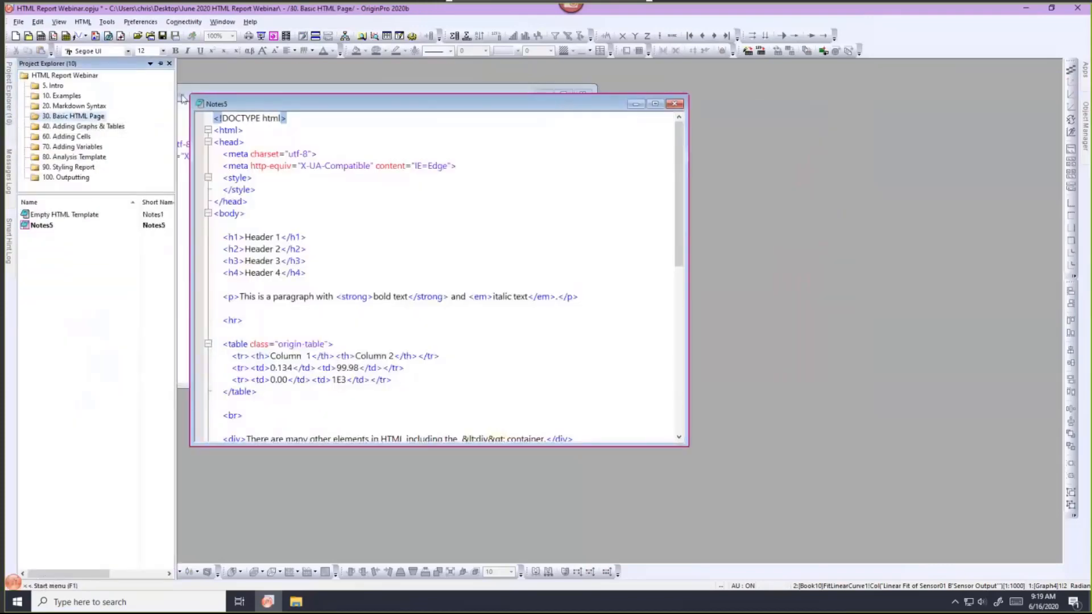
{"action": "left_click", "coordinate": [182, 97]}
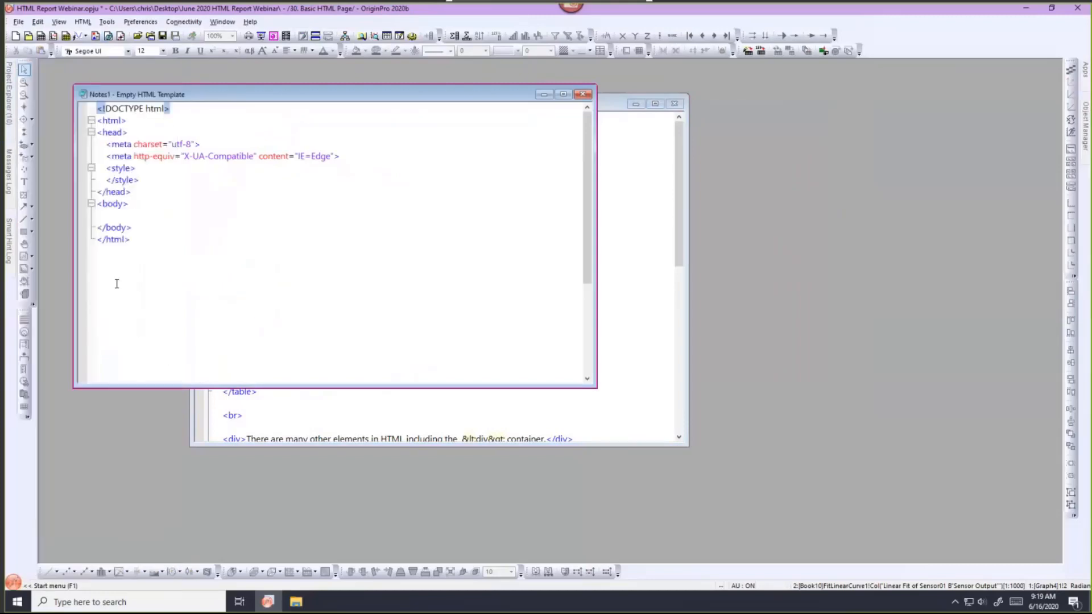
{"action": "key", "text": "ctrl+a"}
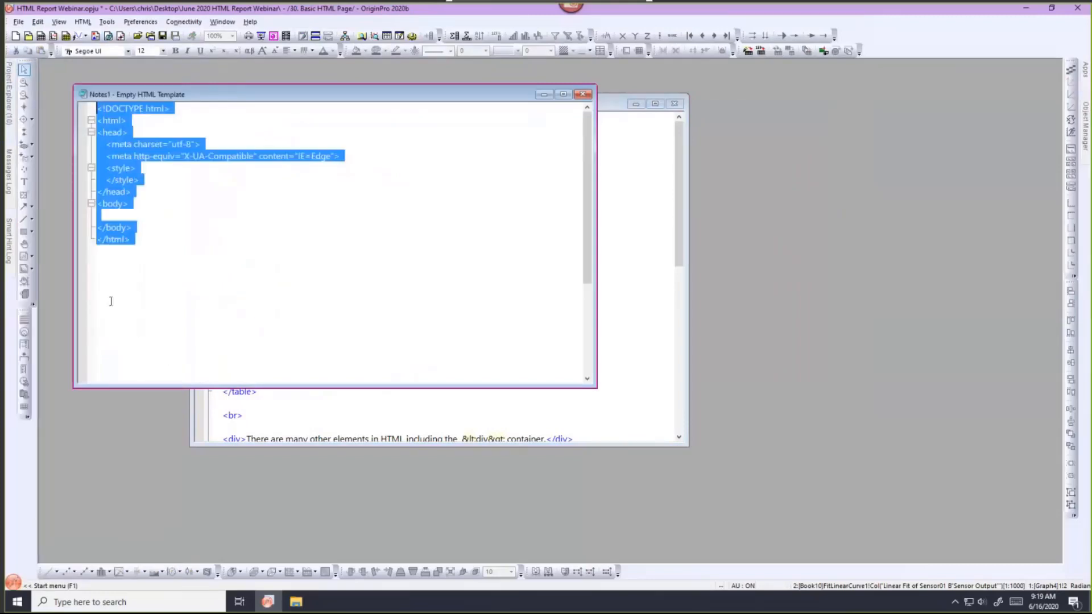
{"action": "key", "text": "ctrl+c"}
{"action": "left_click", "coordinate": [196, 236]}
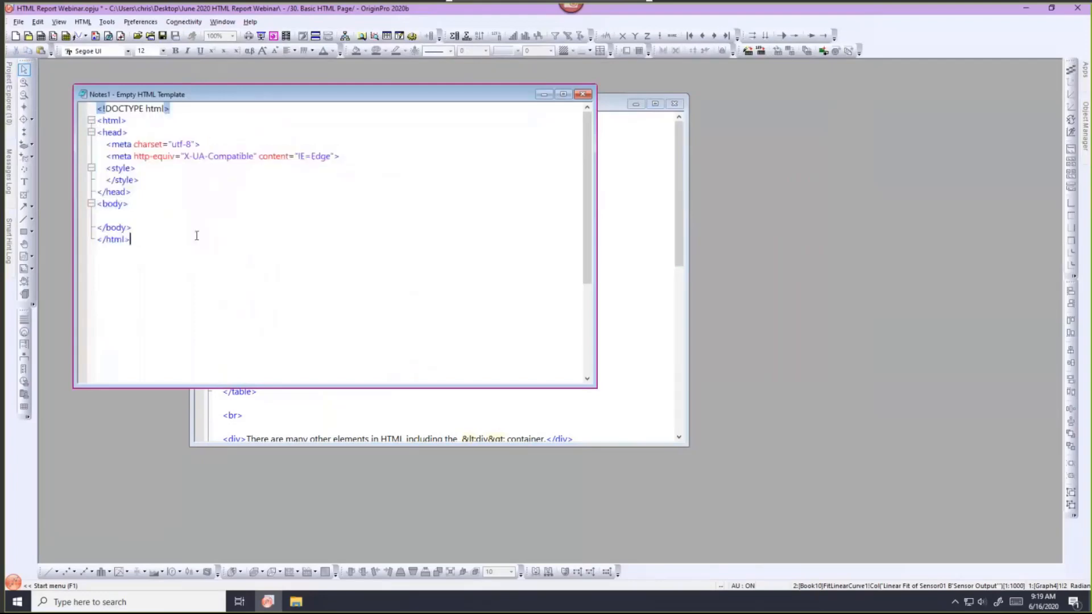
Step: Return to the 40. Adding Graphs & Tables folder, paste the template code into Notes8 and move that window clear of Graph4
{"action": "mouse_move", "coordinate": [11, 119]}
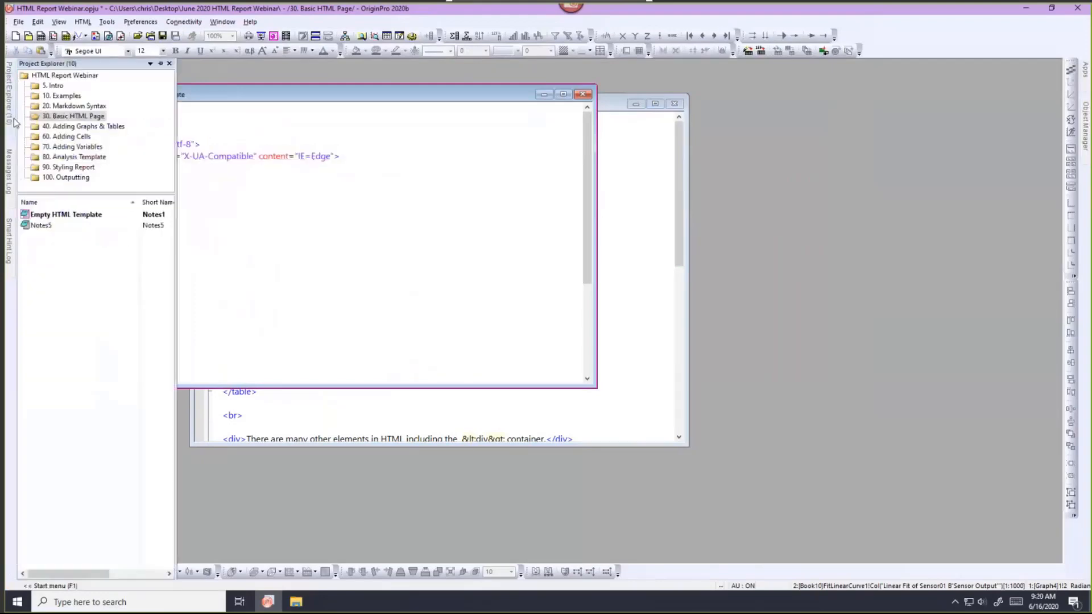
{"action": "left_click", "coordinate": [51, 128]}
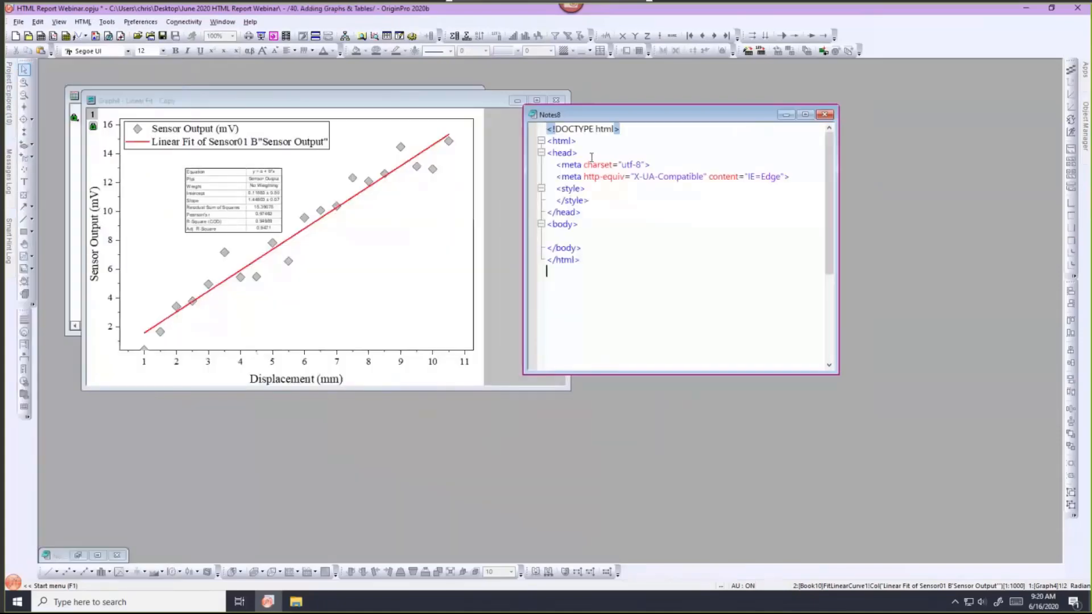
{"action": "left_click_drag", "start_coordinate": [581, 113], "coordinate": [648, 111]}
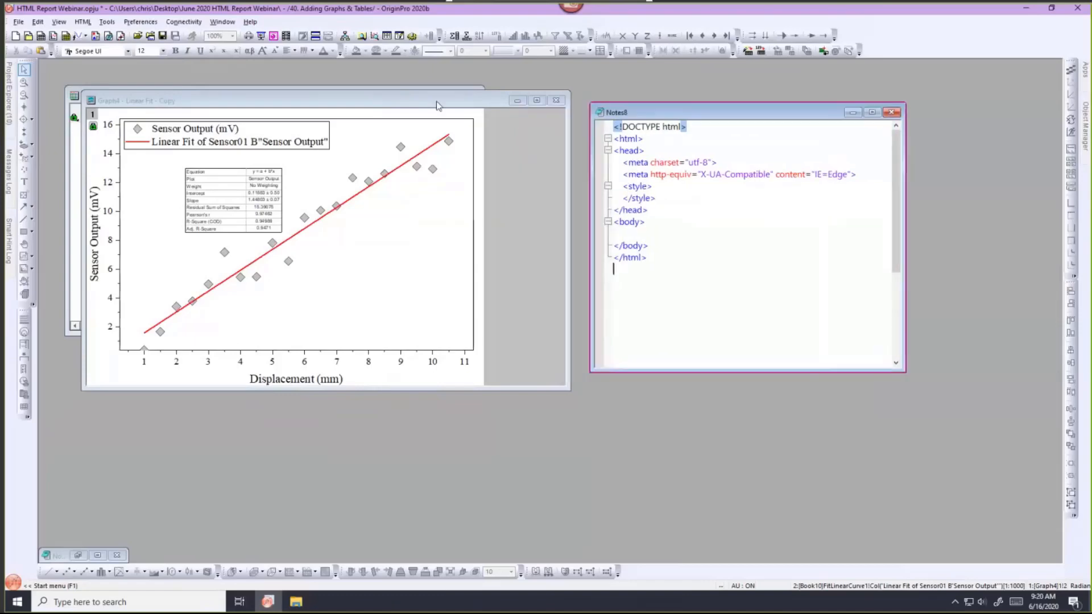
Step: Move Graph4 down, bring Book10 forward and copy its Parameters table as text
{"action": "left_click_drag", "start_coordinate": [486, 104], "coordinate": [465, 199]}
{"action": "left_click", "coordinate": [388, 94]}
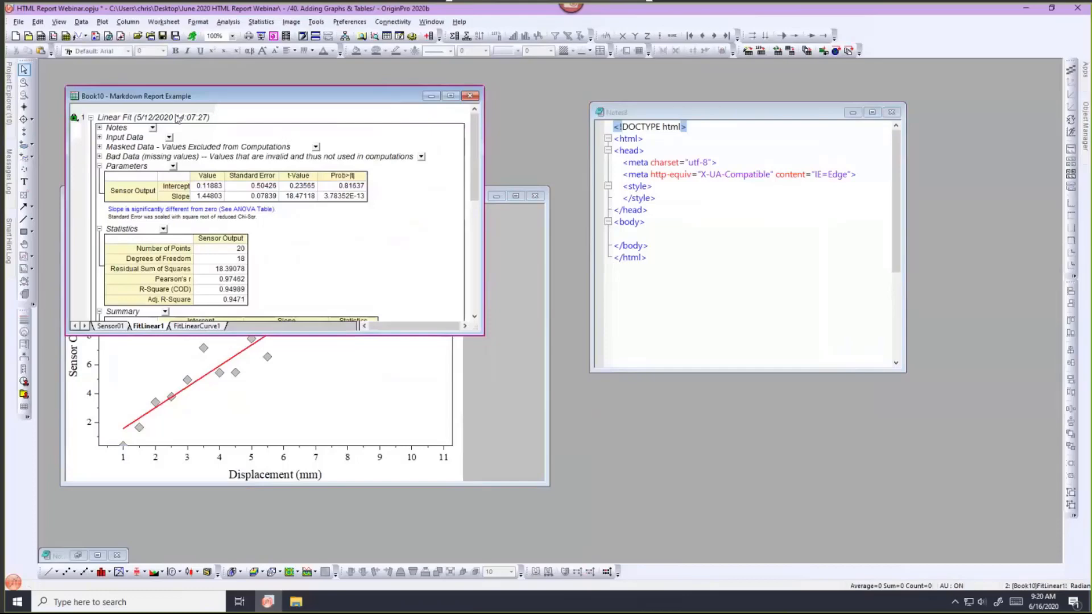
{"action": "left_click", "coordinate": [116, 178]}
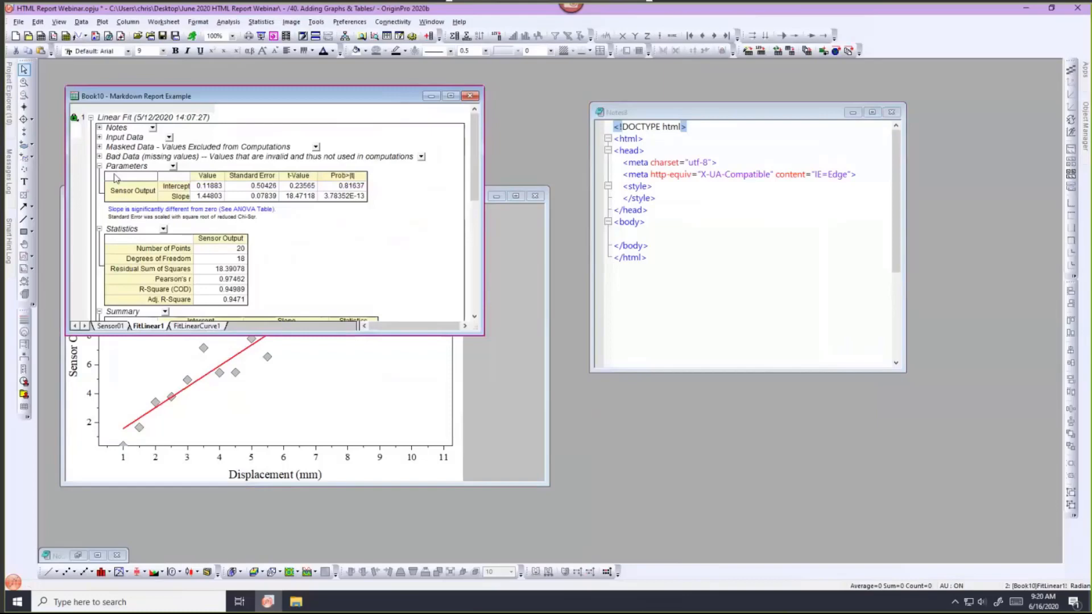
{"action": "right_click", "coordinate": [115, 178]}
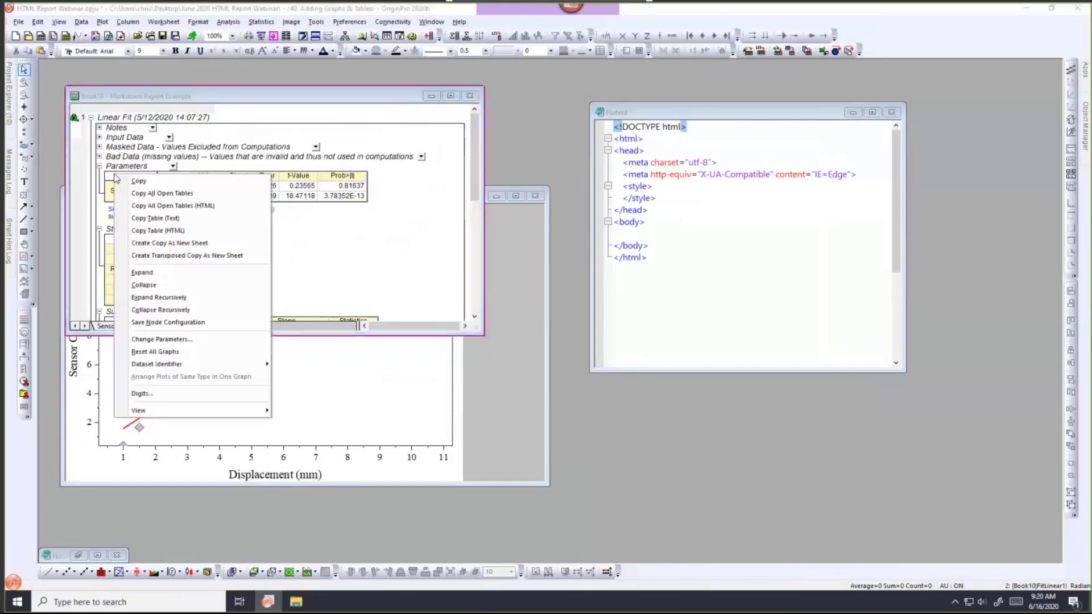
{"action": "left_click", "coordinate": [120, 218]}
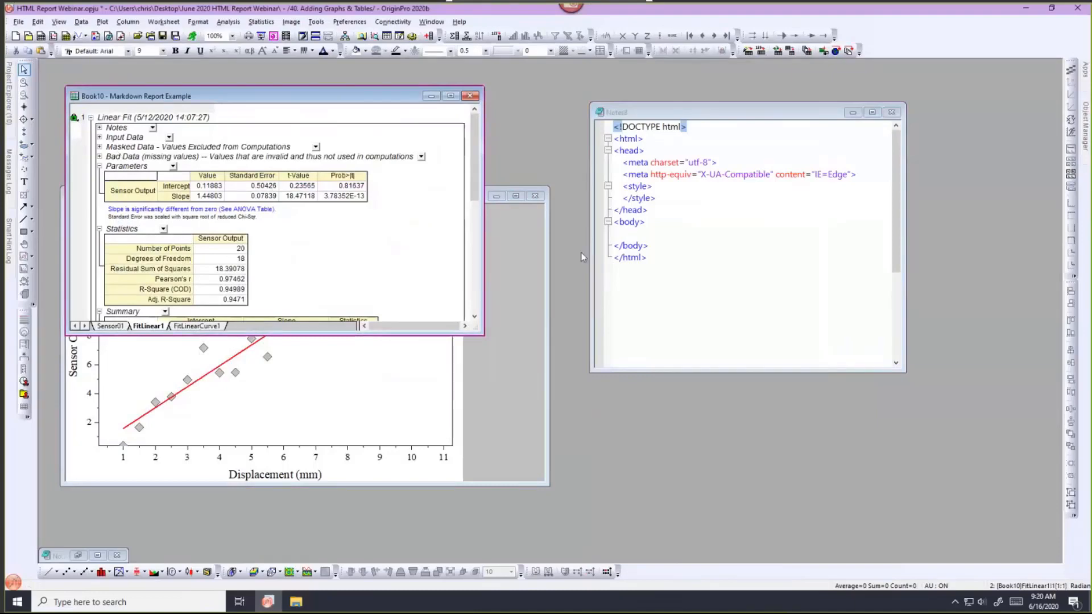
Step: Paste the copied Parameters table as a link on a new line in the body of Notes8 and preview the rendered page
{"action": "left_click", "coordinate": [614, 232]}
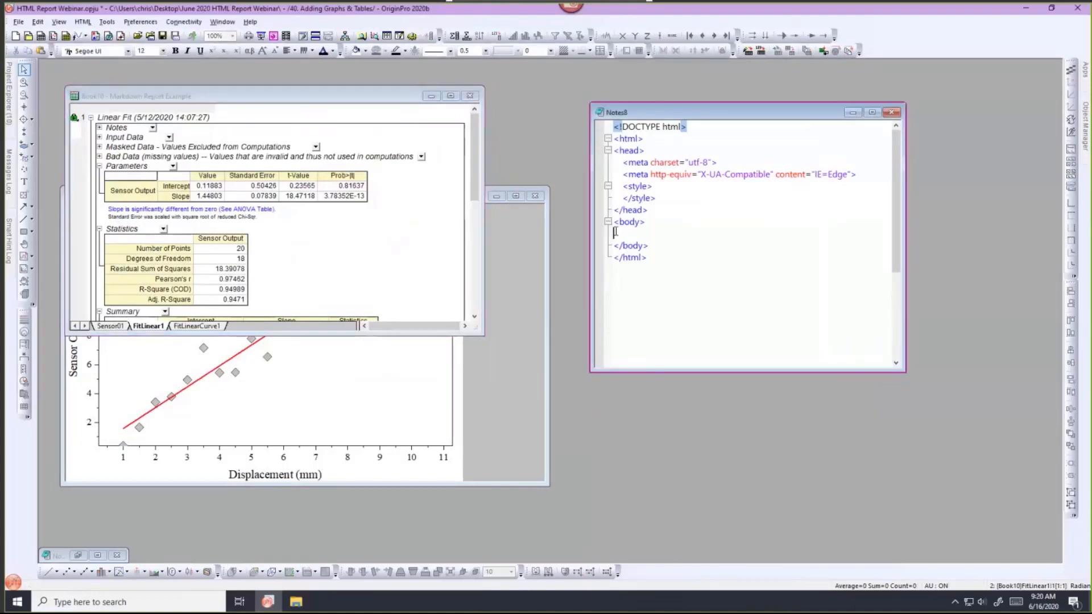
{"action": "key", "text": "Return"}
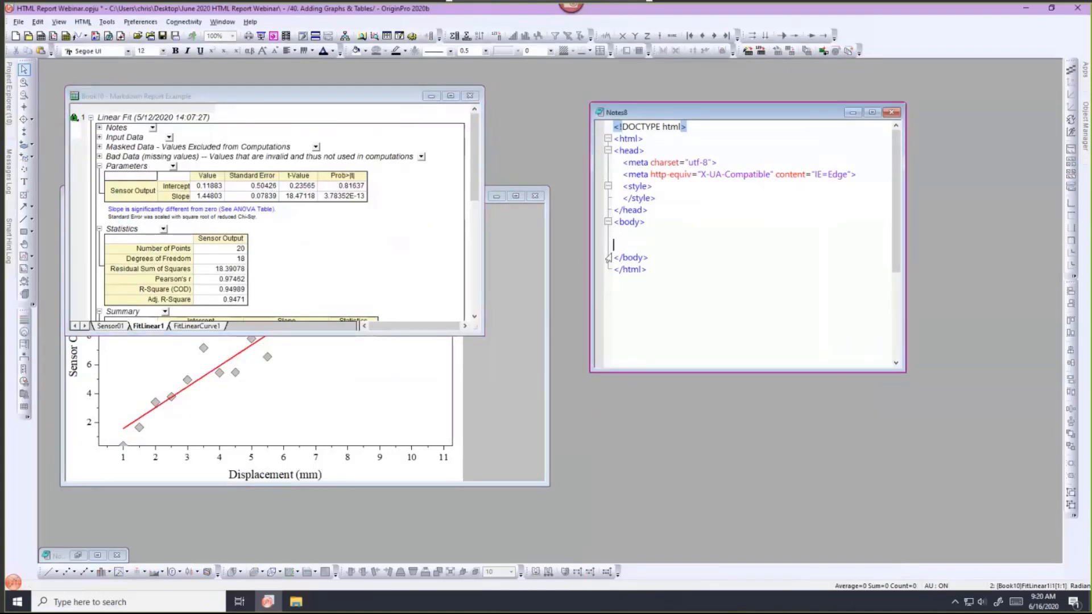
{"action": "right_click", "coordinate": [613, 245]}
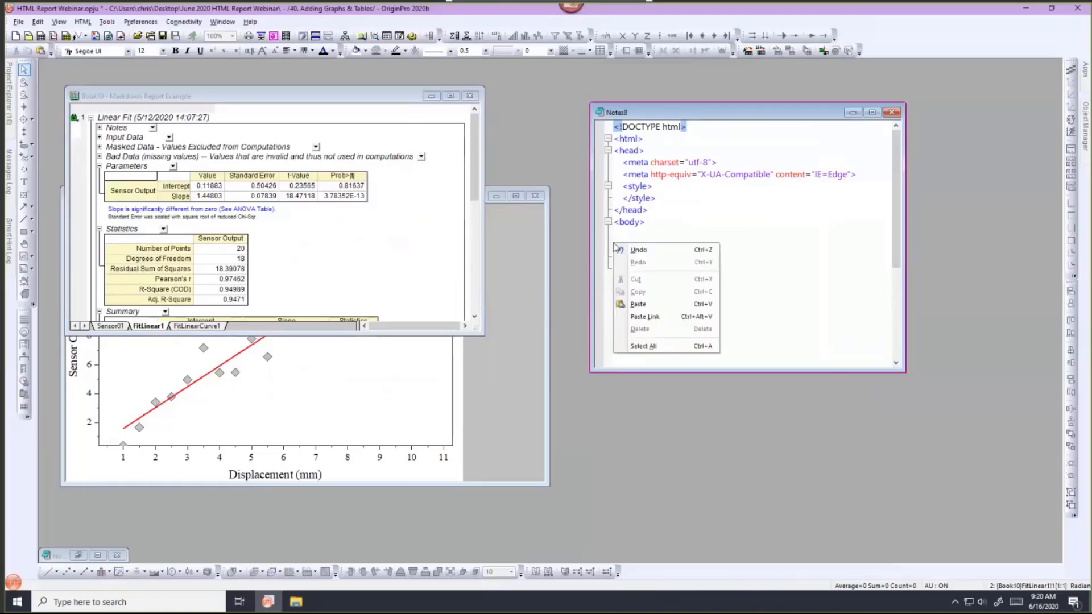
{"action": "left_click", "coordinate": [633, 316]}
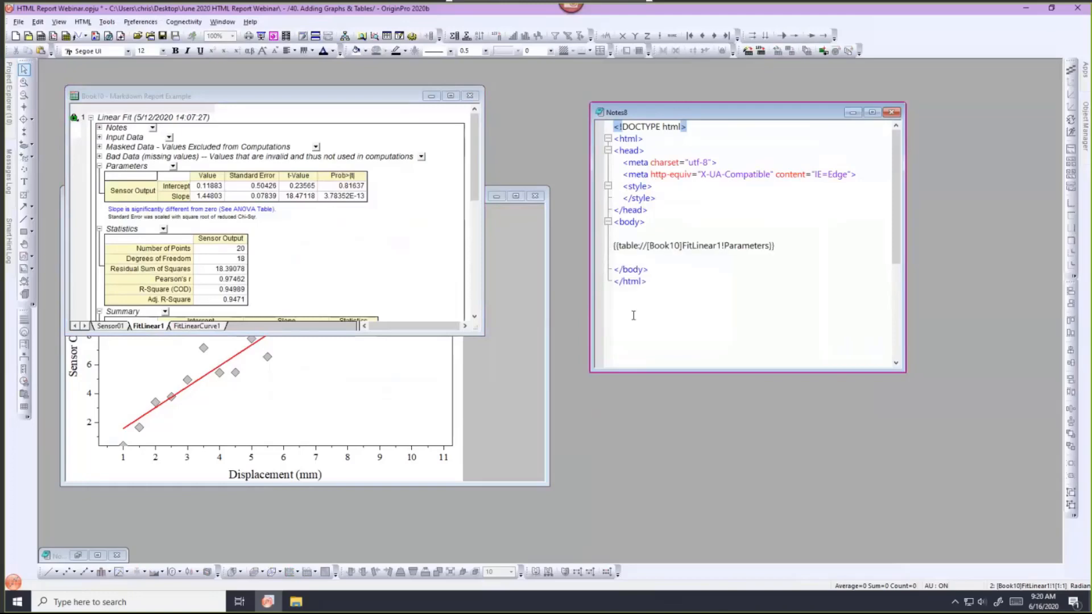
{"action": "key", "text": "Return"}
{"action": "key", "text": "ctrl+m"}
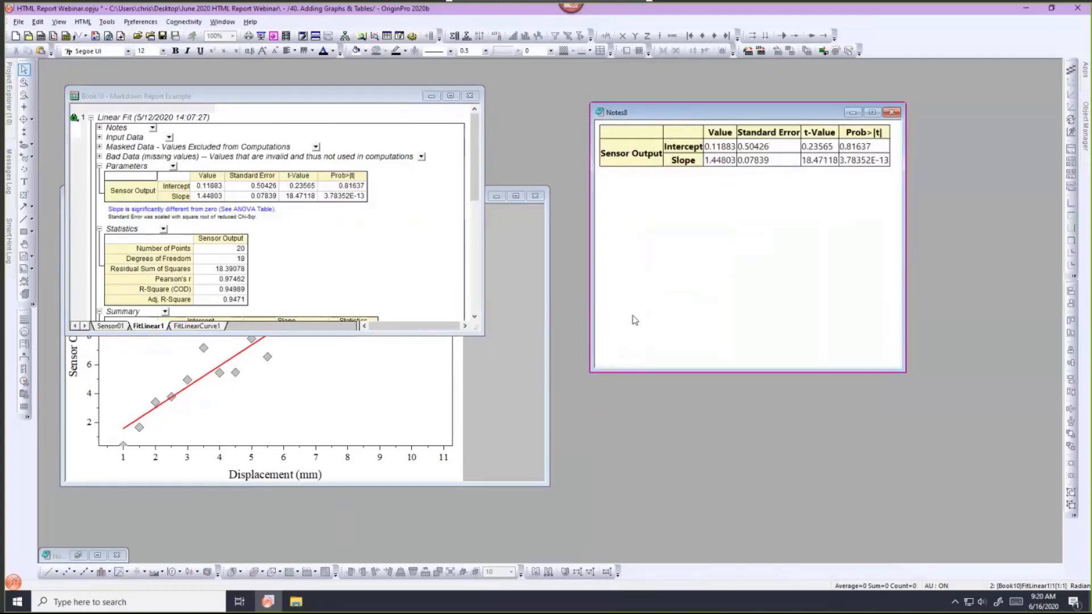
{"action": "key", "text": "ctrl+m"}
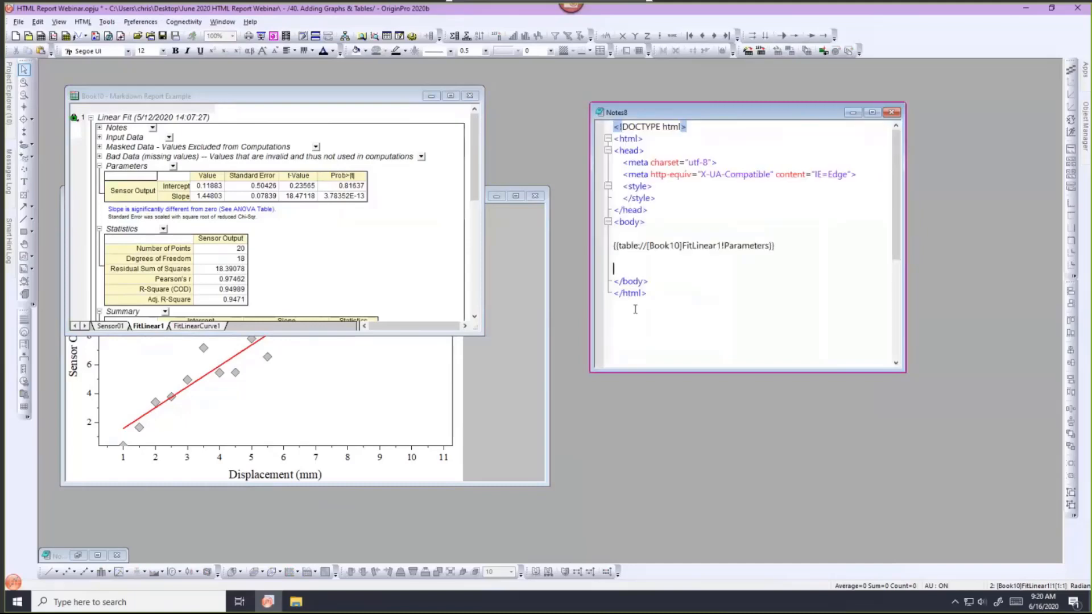
Step: Bring Graph4 forward, move it up and copy it, paste it as a link below the table link in Notes8, and preview the page
{"action": "left_click", "coordinate": [463, 376]}
{"action": "left_click_drag", "start_coordinate": [390, 200], "coordinate": [392, 137]}
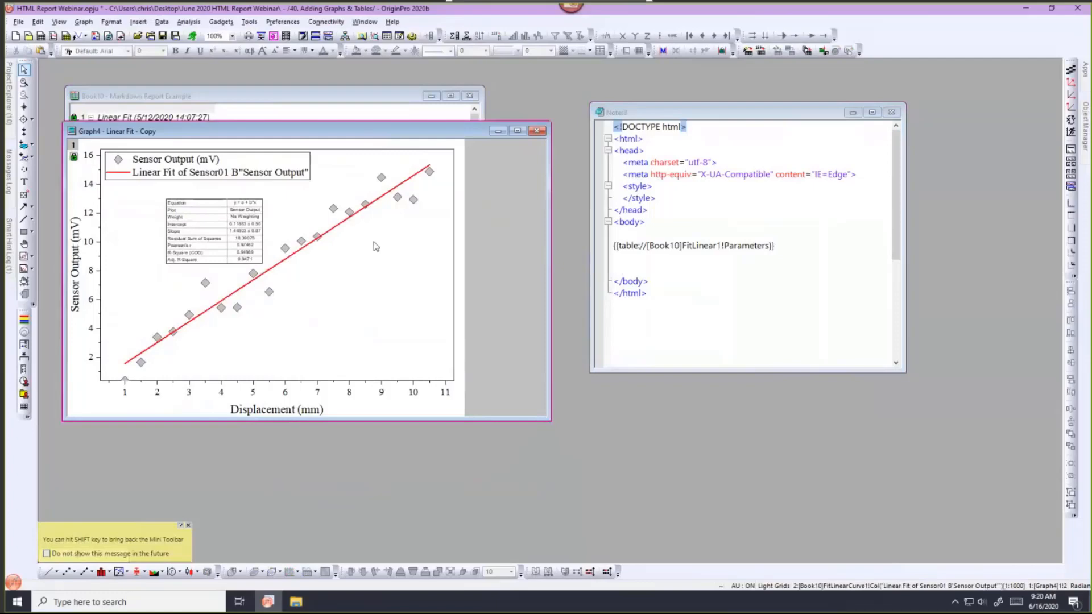
{"action": "left_click", "coordinate": [616, 264]}
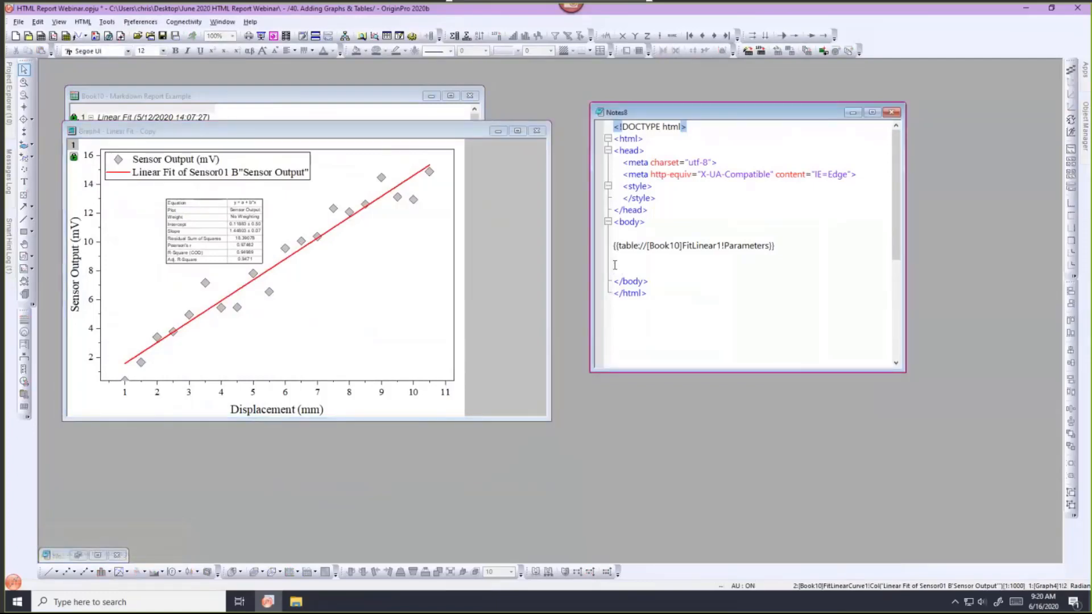
{"action": "right_click", "coordinate": [614, 266]}
{"action": "left_click", "coordinate": [644, 338]}
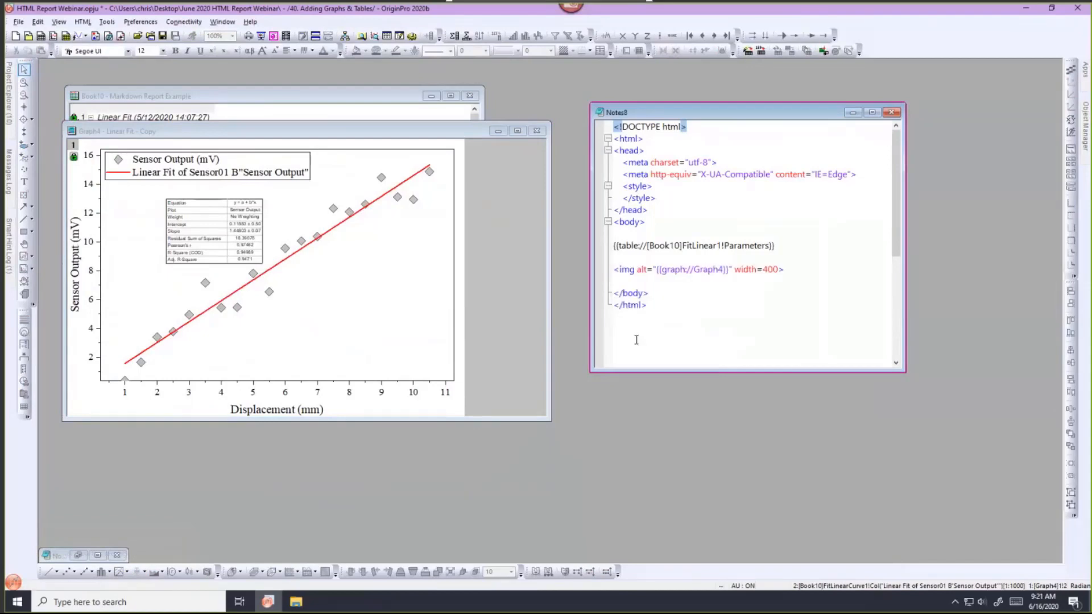
{"action": "key", "text": "ctrl+m"}
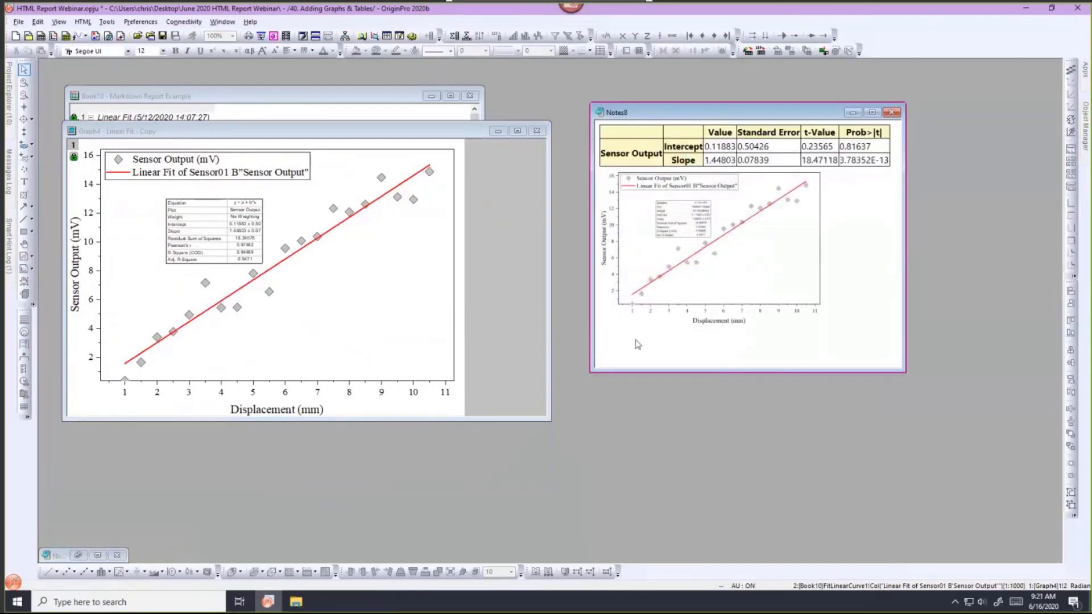
{"action": "key", "text": "ctrl+m"}
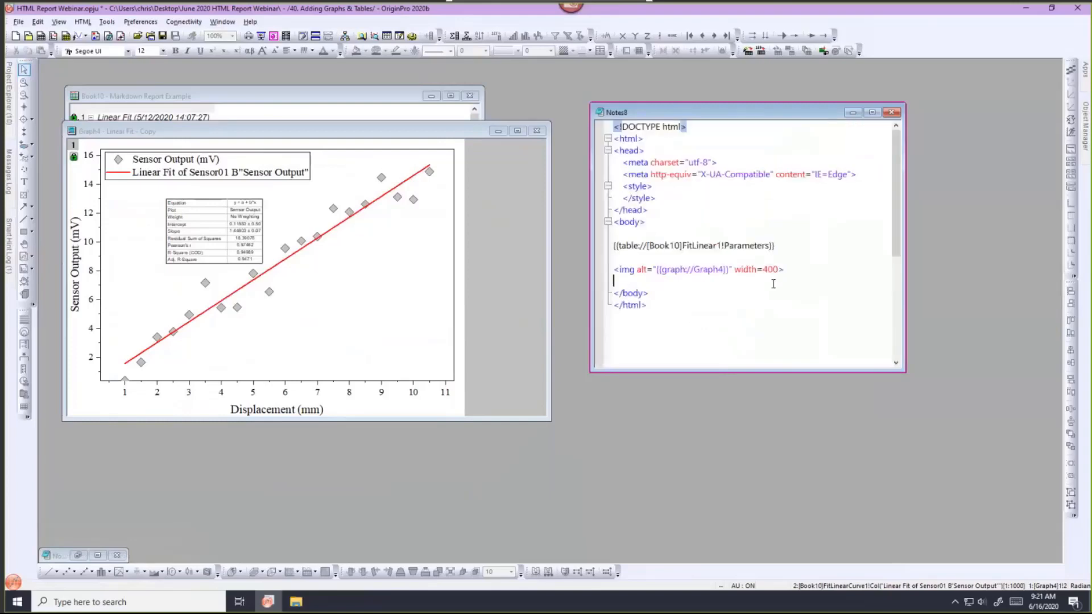
Step: Set the width of the Graph4 image in the Notes8 code to 600 and preview the result
{"action": "left_click_drag", "start_coordinate": [767, 269], "coordinate": [762, 269]}
{"action": "type", "text": "6"}
{"action": "key", "text": "ctrl+m"}
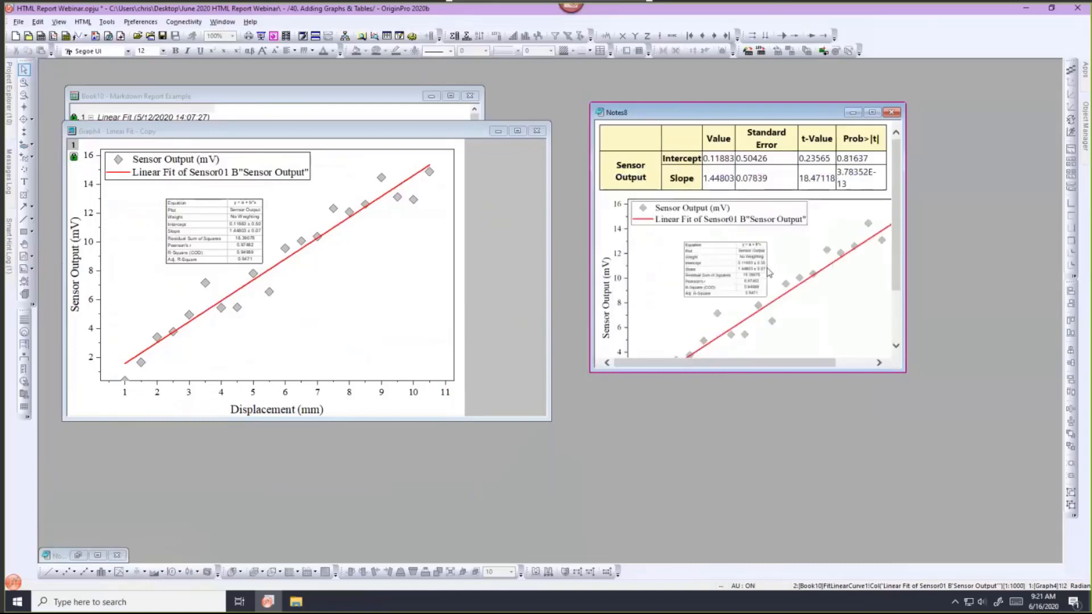
{"action": "key", "text": "ctrl+m"}
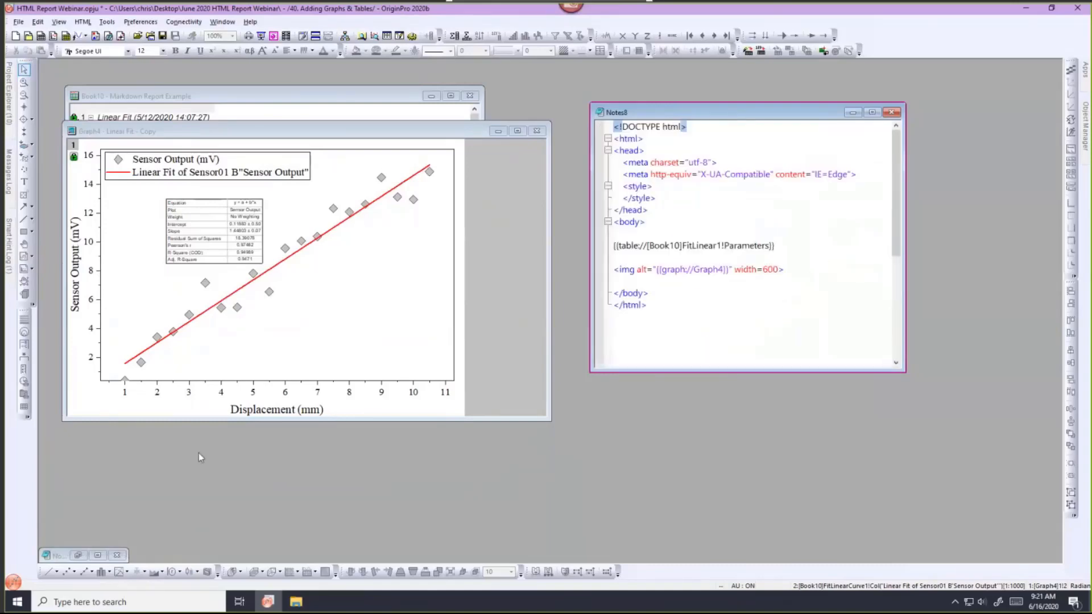
Step: Restore Notes3 in Markdown code view and fit its narrowed window beside the HTML code of Notes8 for comparison
{"action": "left_click", "coordinate": [78, 555]}
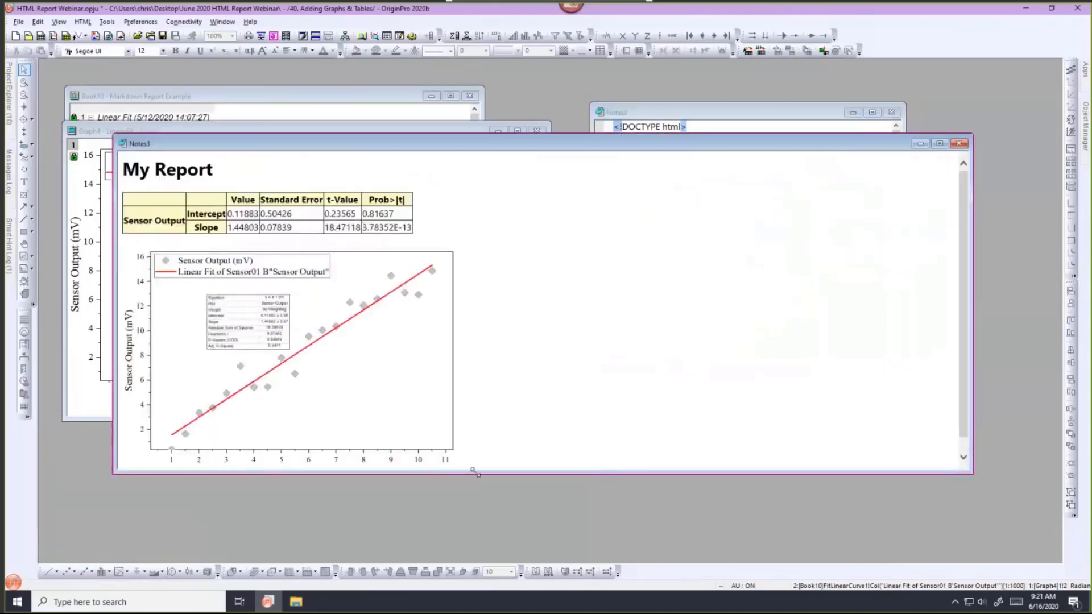
{"action": "left_click_drag", "start_coordinate": [510, 479], "coordinate": [511, 480]}
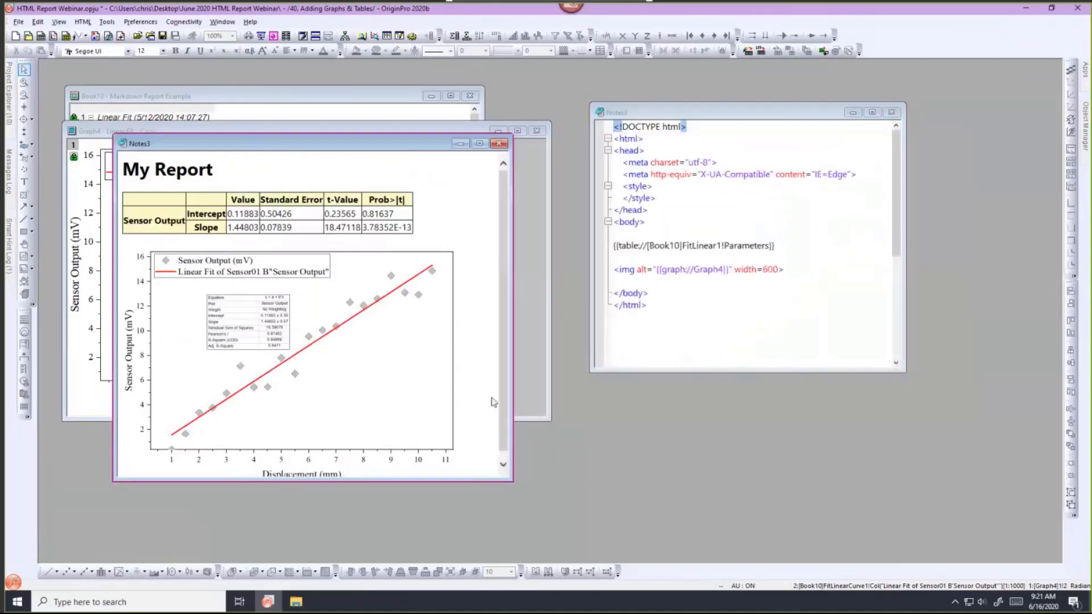
{"action": "key", "text": "ctrl+m"}
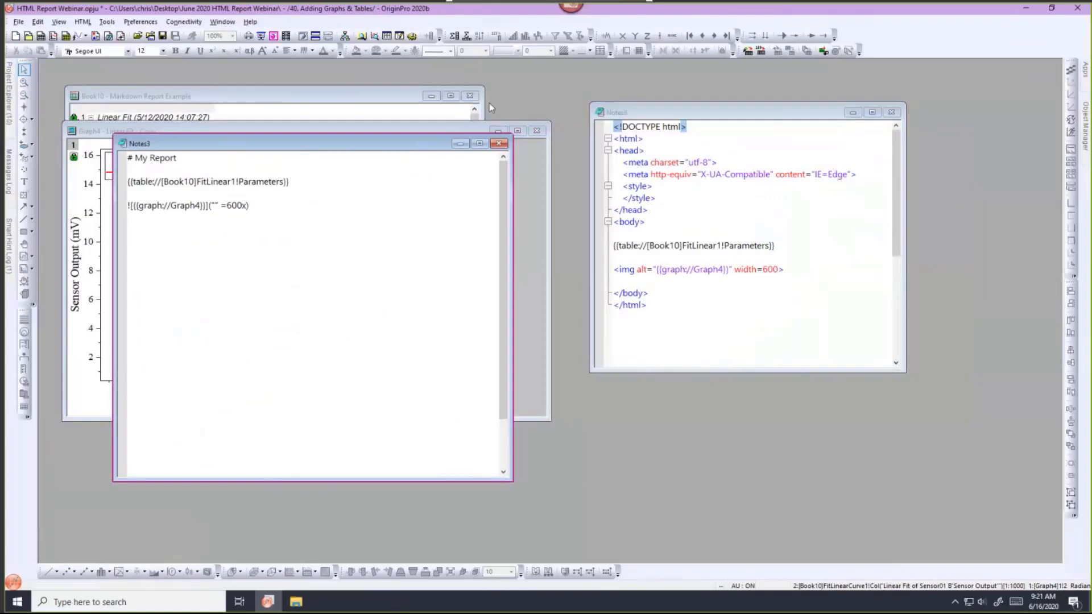
{"action": "left_click_drag", "start_coordinate": [489, 104], "coordinate": [490, 100]}
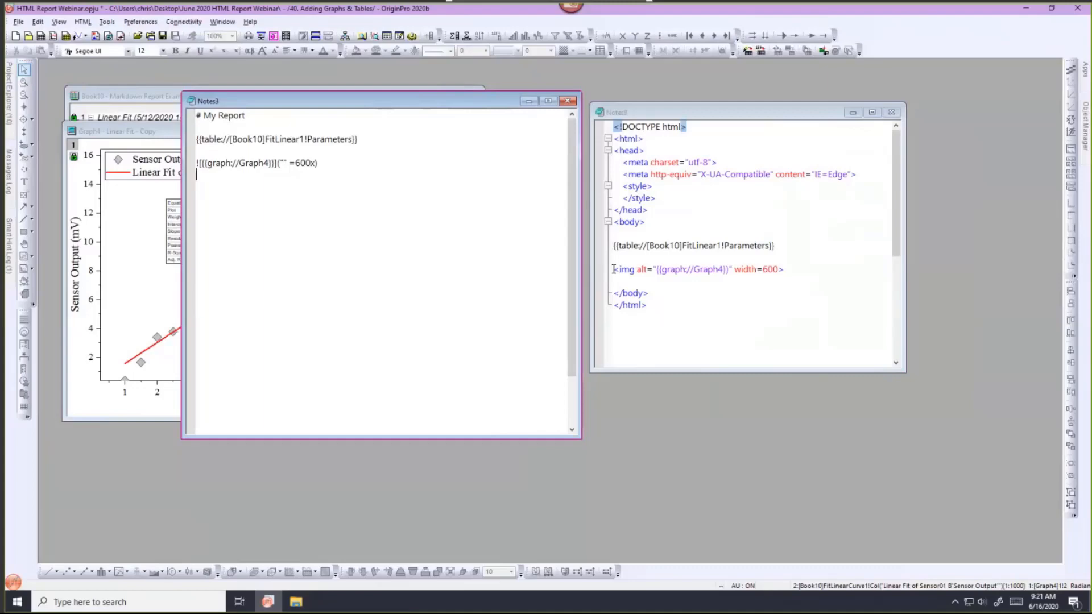
{"action": "left_click", "coordinate": [765, 290]}
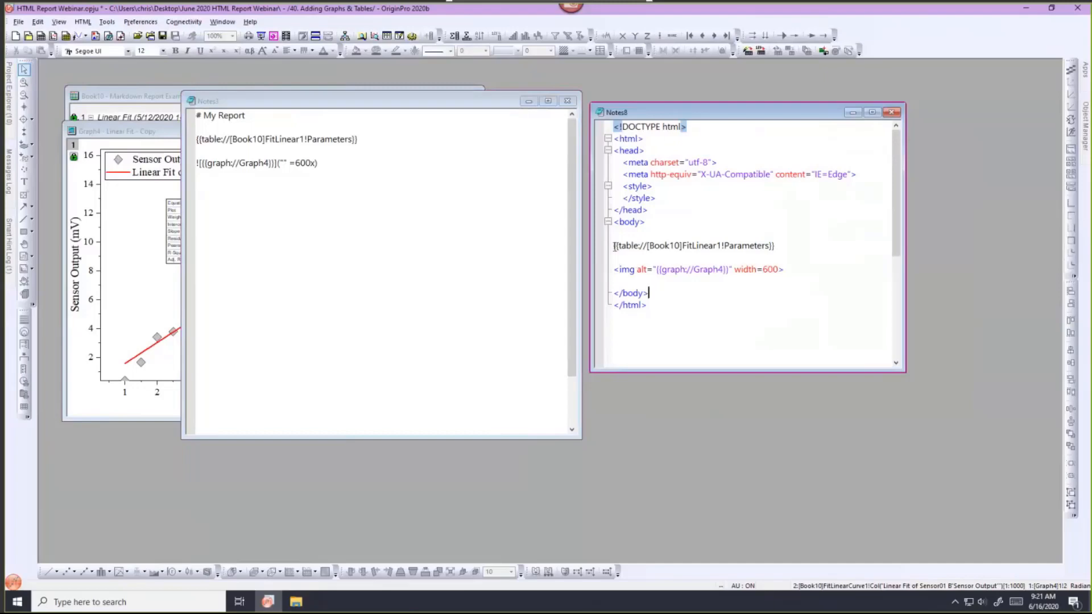
Step: Open the 60. Adding Cells folder and move Notes16 and Notes17 clear of Book12, leaving Notes17 in front
{"action": "mouse_move", "coordinate": [14, 132]}
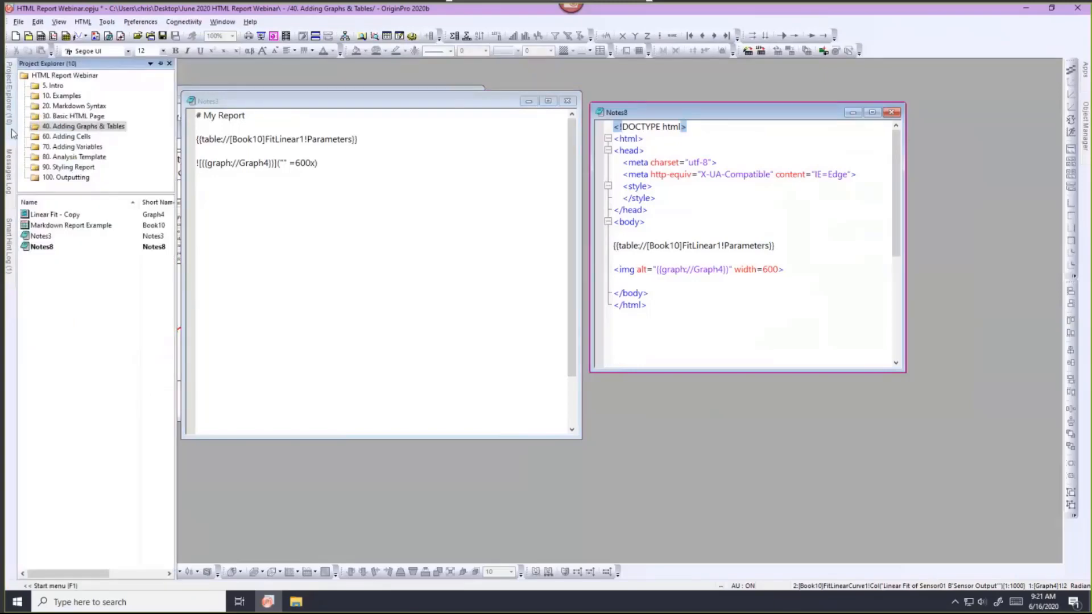
{"action": "left_click", "coordinate": [51, 136]}
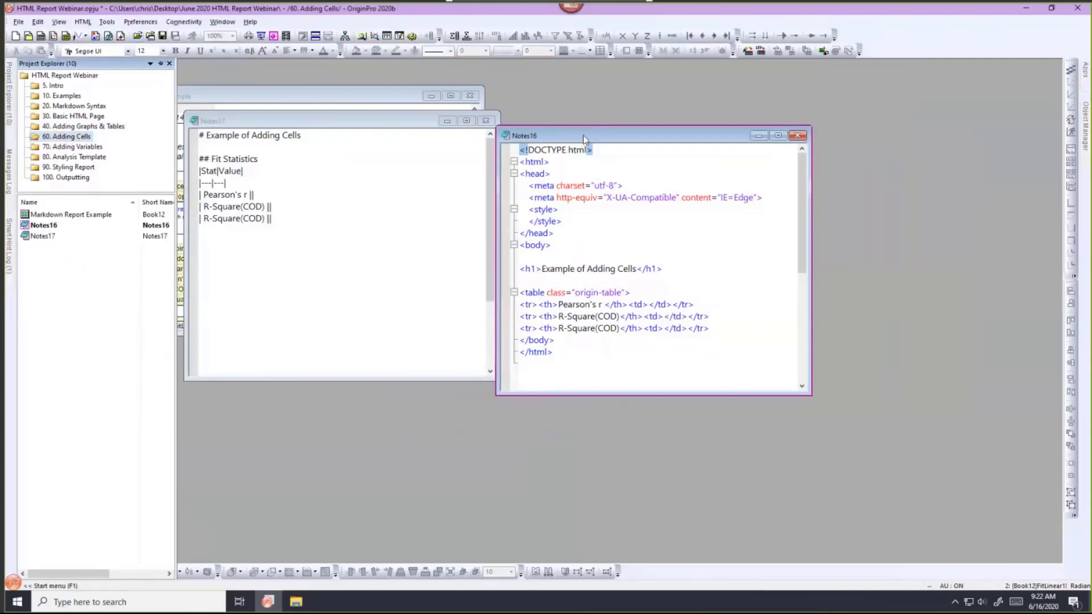
{"action": "left_click_drag", "start_coordinate": [582, 135], "coordinate": [748, 269]}
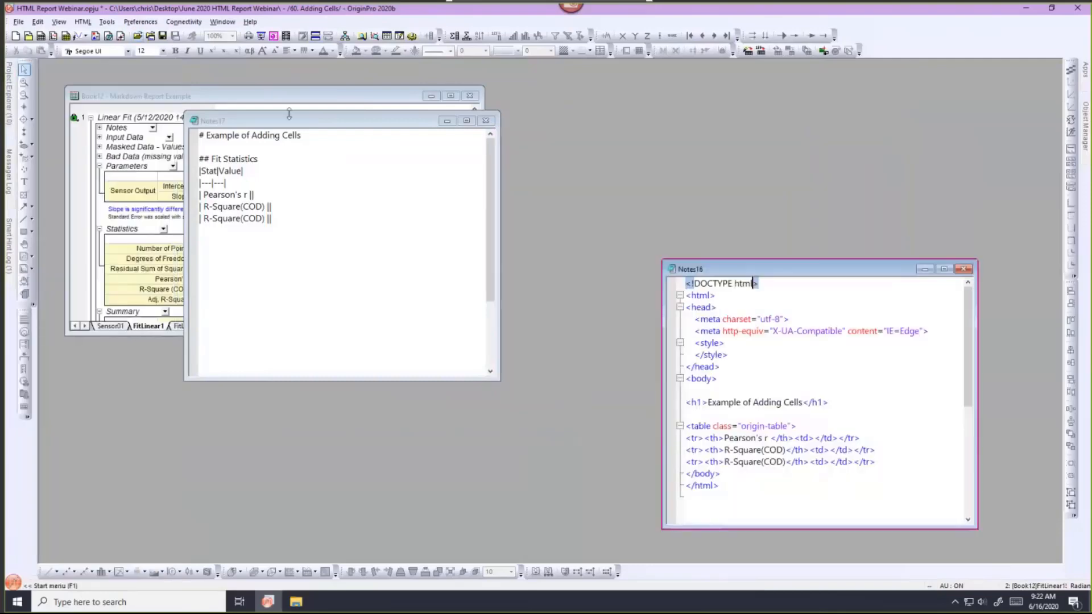
{"action": "left_click", "coordinate": [289, 114]}
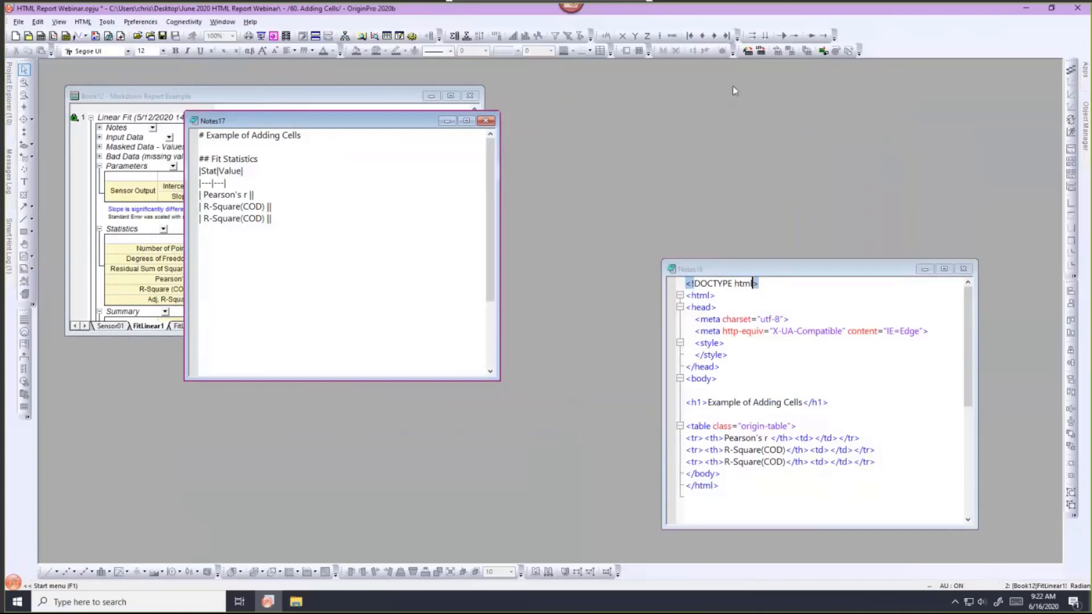
{"action": "left_click_drag", "start_coordinate": [755, 83], "coordinate": [758, 80]}
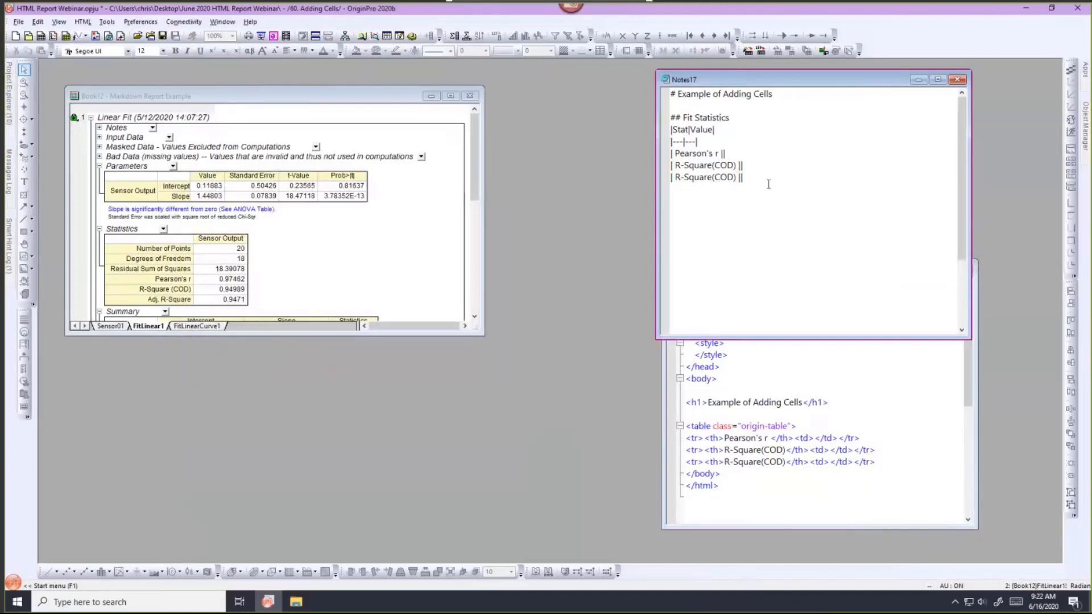
{"action": "left_click", "coordinate": [845, 365]}
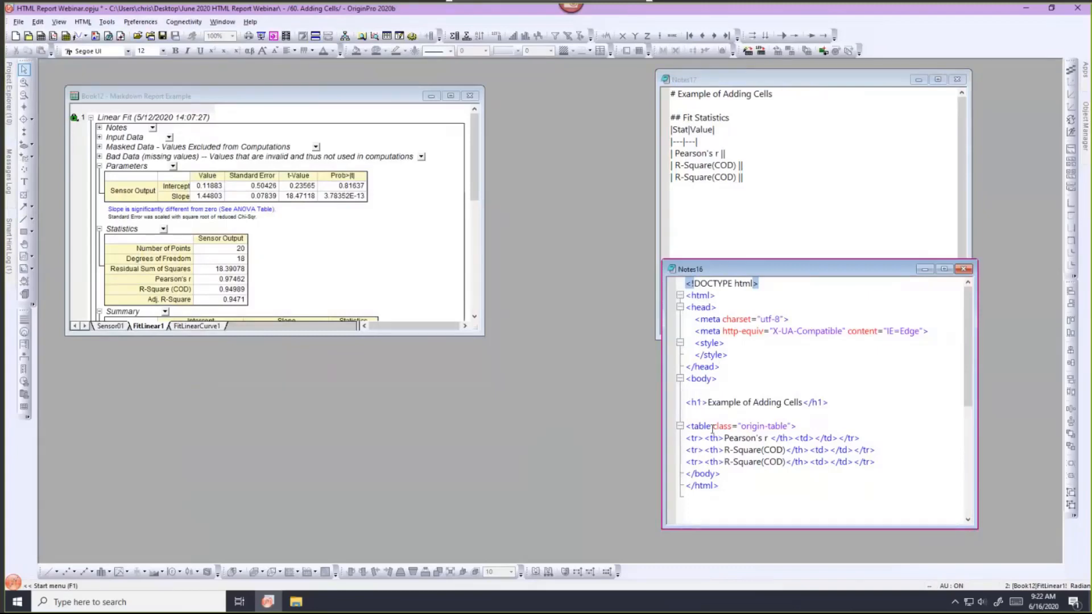
{"action": "left_click", "coordinate": [798, 176]}
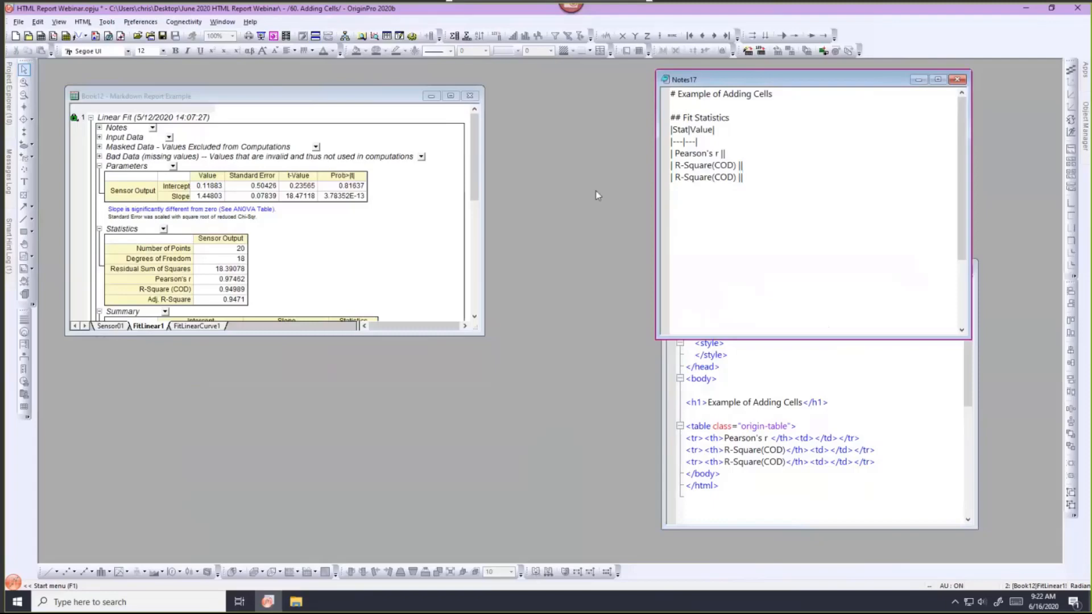
Step: Enlarge the Book12 window and copy the Pearson's r value cell from its Statistics table
{"action": "left_click_drag", "start_coordinate": [477, 330], "coordinate": [522, 421]}
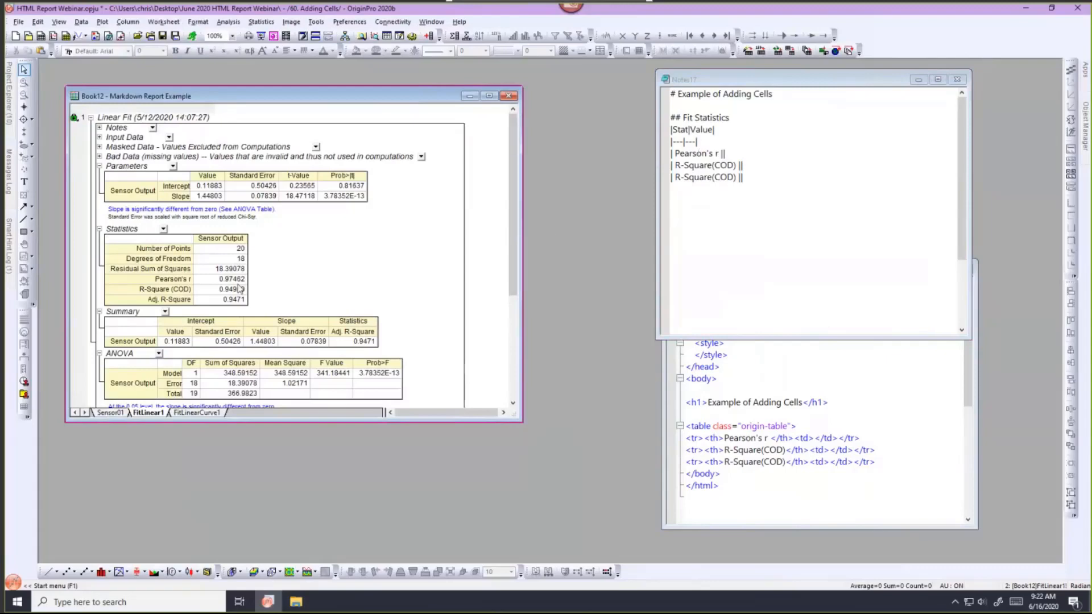
{"action": "left_click", "coordinate": [230, 283]}
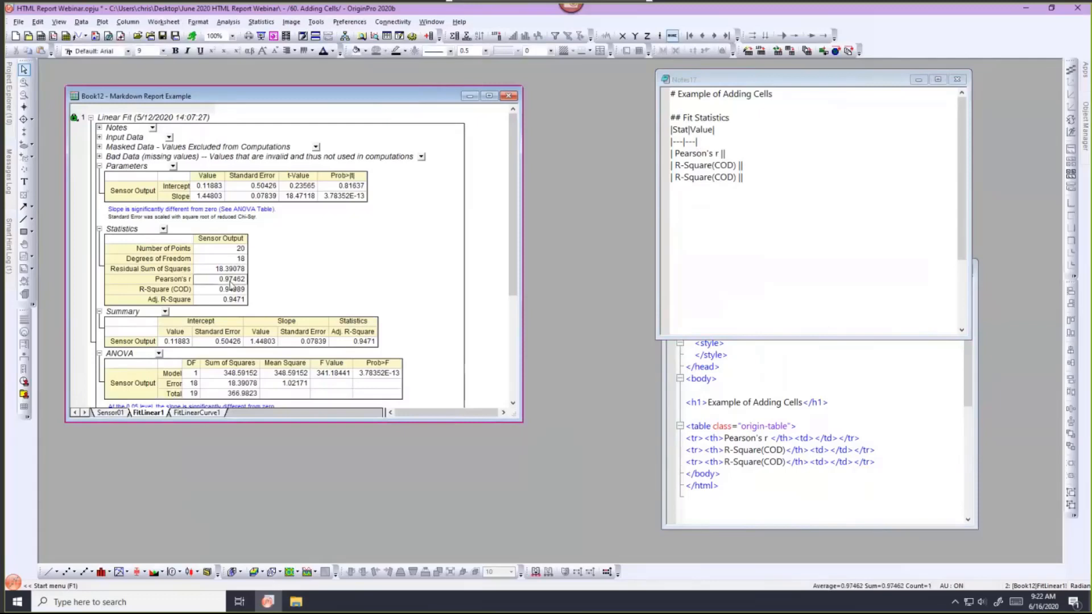
{"action": "right_click", "coordinate": [230, 284]}
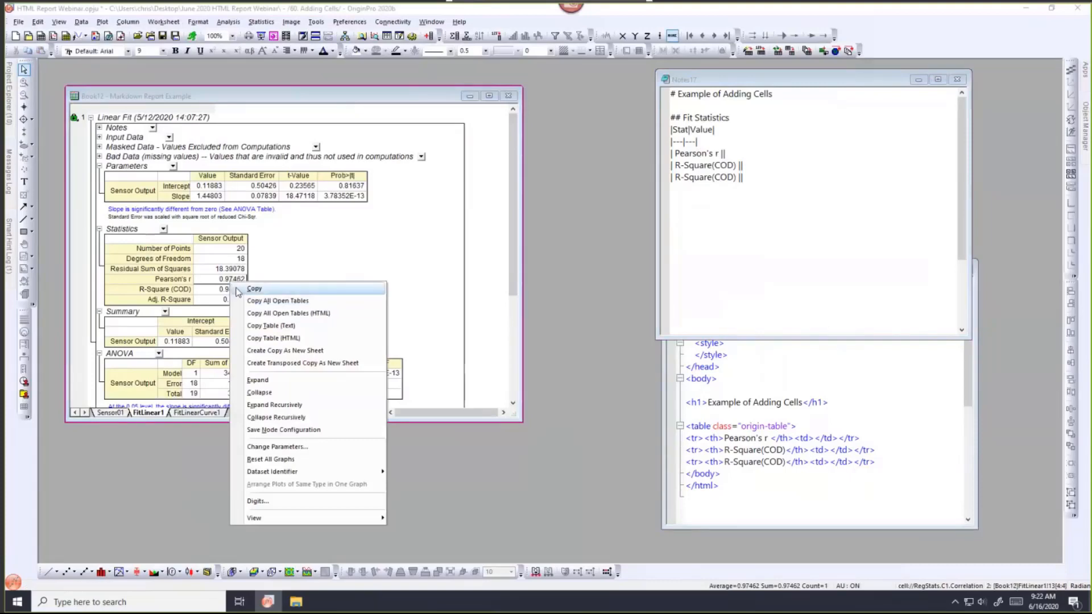
{"action": "left_click", "coordinate": [254, 289]}
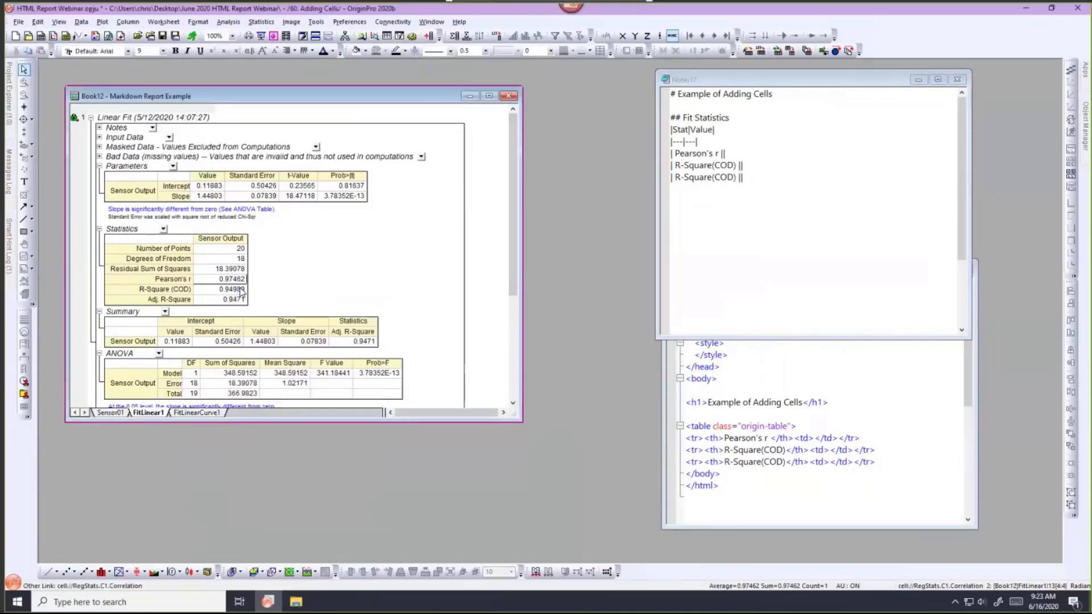
Step: Paste the copied cell as a link in the Pearson's r row of widened Notes17, remove the extra line break and render the page
{"action": "left_click", "coordinate": [723, 154]}
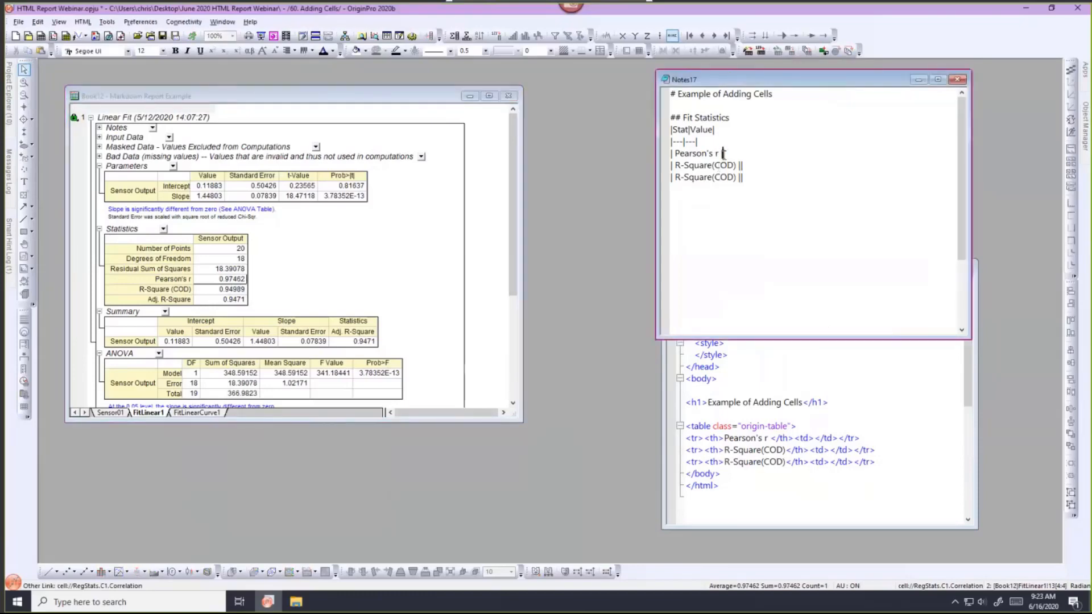
{"action": "right_click", "coordinate": [723, 153]}
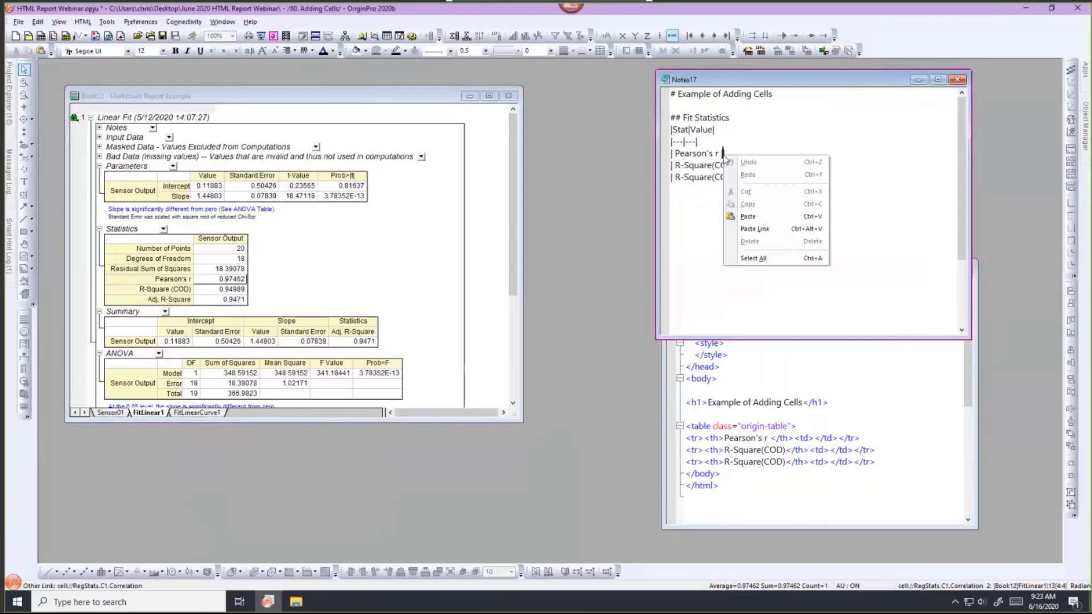
{"action": "left_click", "coordinate": [754, 228]}
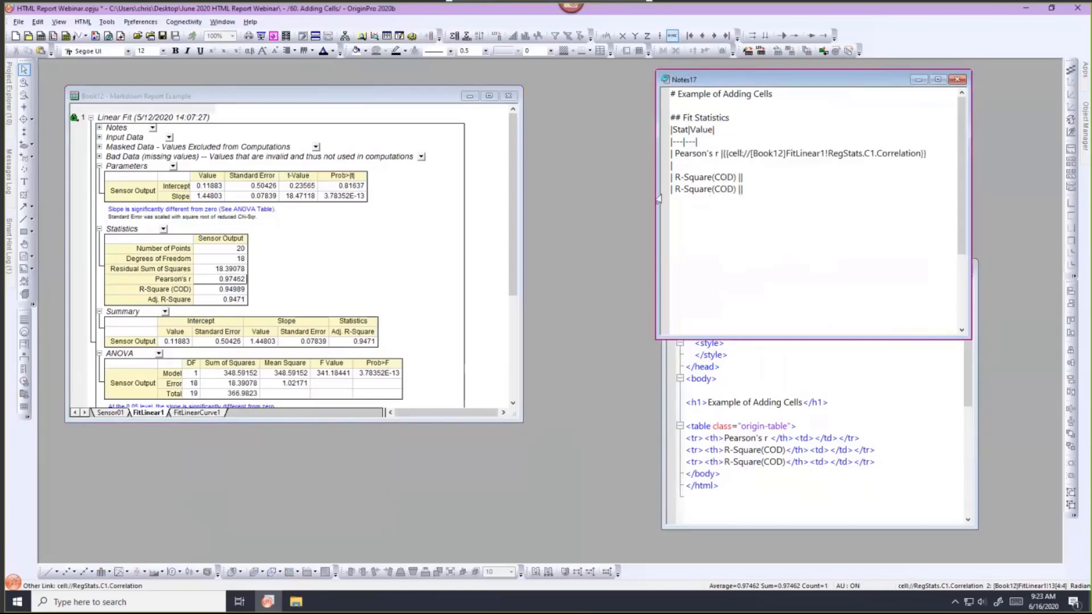
{"action": "left_click_drag", "start_coordinate": [612, 196], "coordinate": [611, 196]}
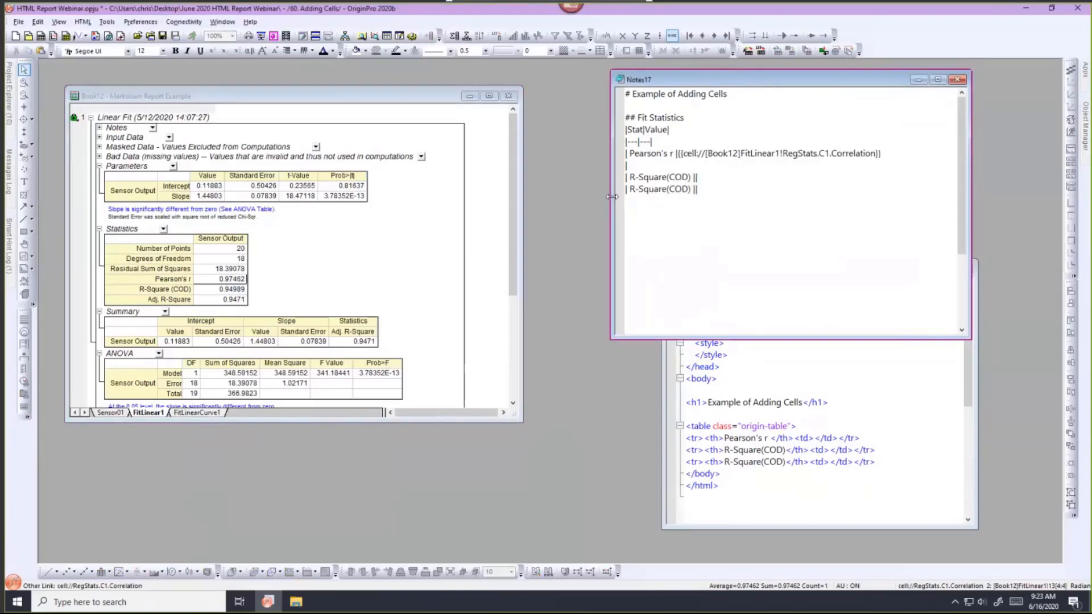
{"action": "key", "text": "BackSpace"}
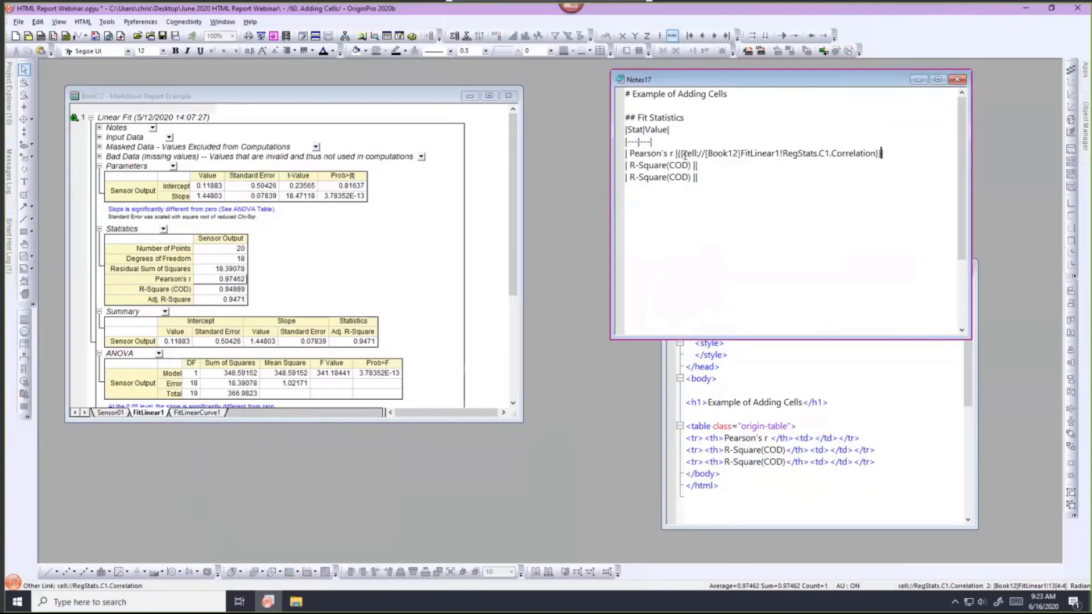
{"action": "key", "text": "ctrl+m"}
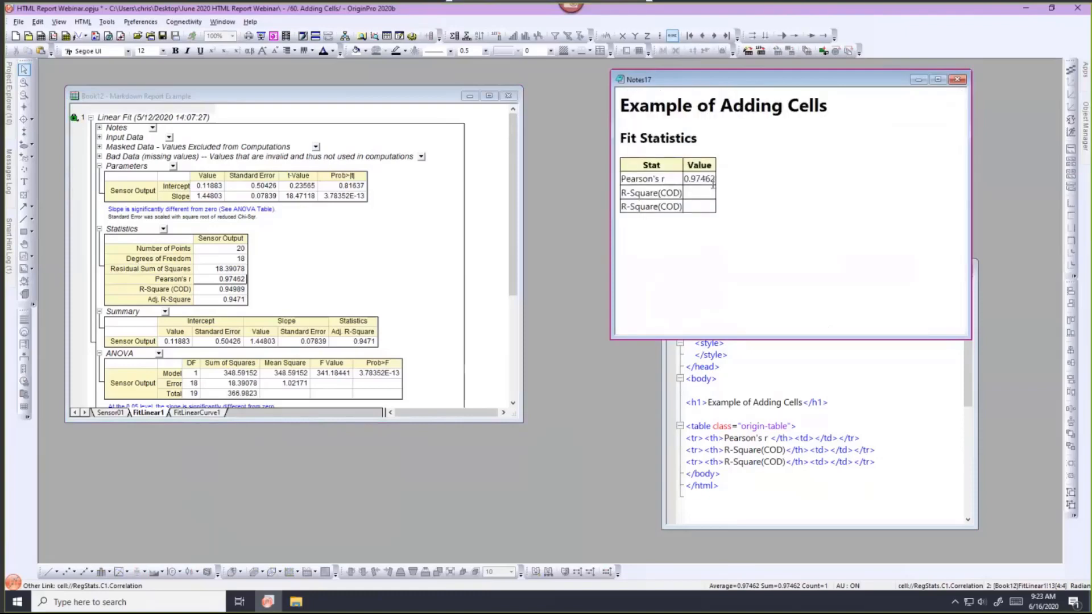
Step: Return Notes17 to Markdown code view and relabel the first R-Square(COD) row of the table as RSS
{"action": "key", "text": "ctrl+m"}
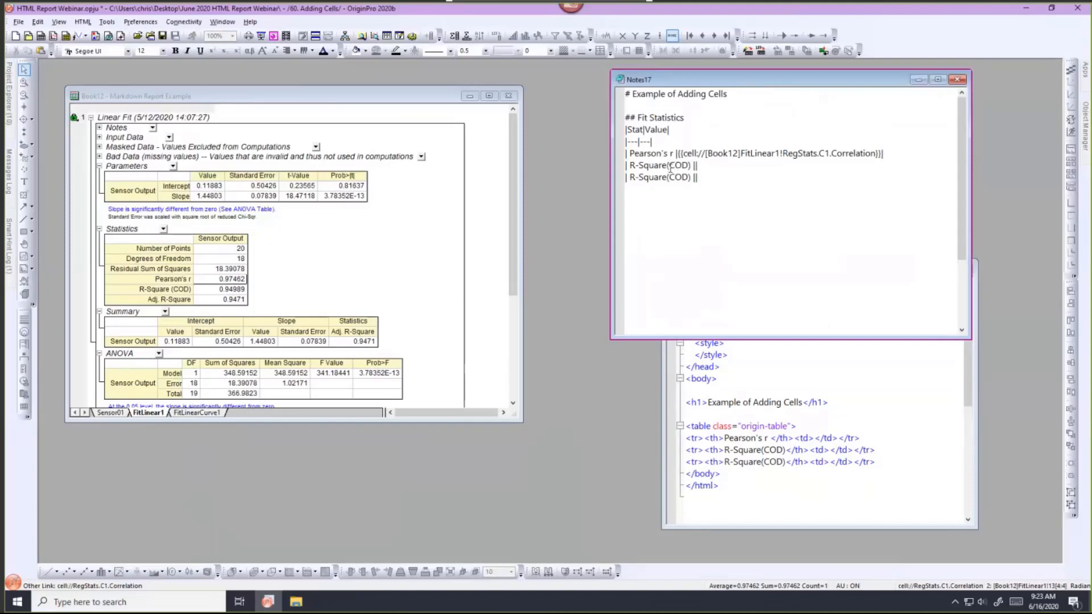
{"action": "left_click_drag", "start_coordinate": [634, 165], "coordinate": [692, 166]}
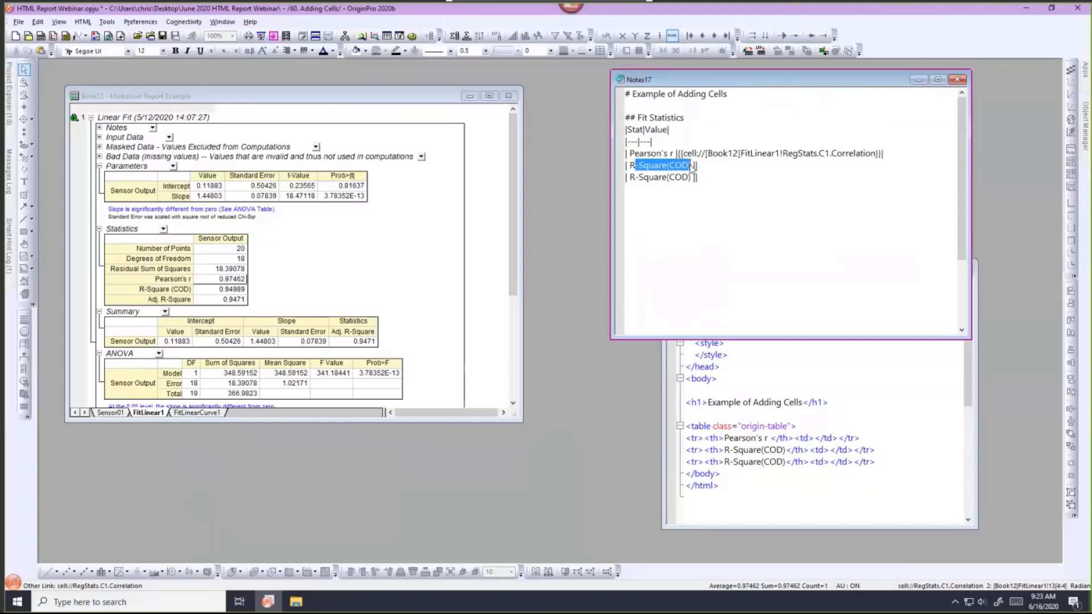
{"action": "type", "text": "SS"}
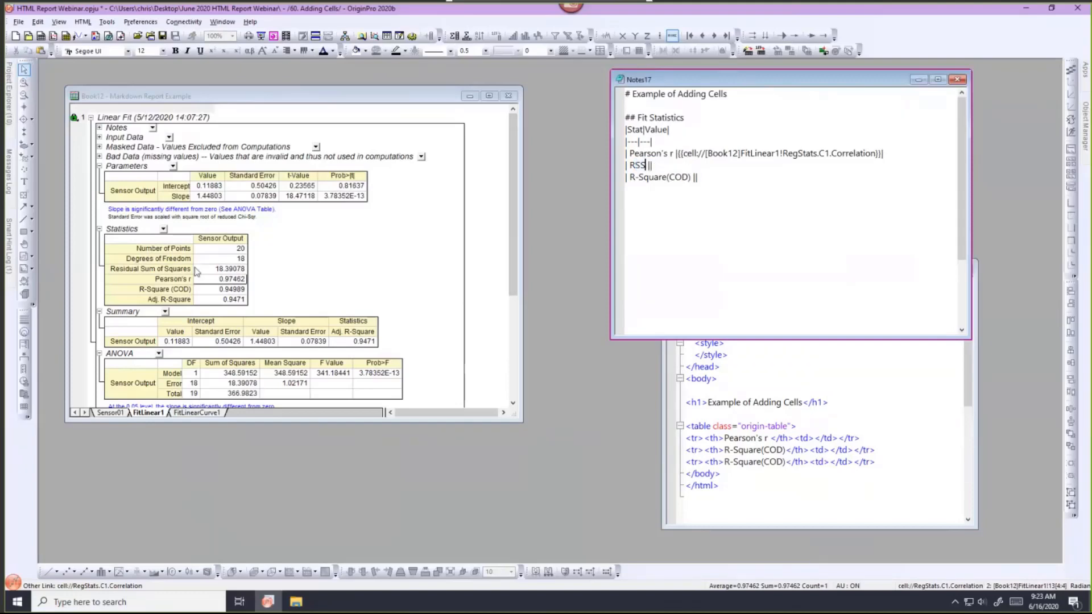
Step: Copy Book12's Residual Sum of Squares value and paste it as a link in Notes17's RSS row, fixing the line break and column separator
{"action": "left_click", "coordinate": [205, 271]}
{"action": "right_click", "coordinate": [205, 271]}
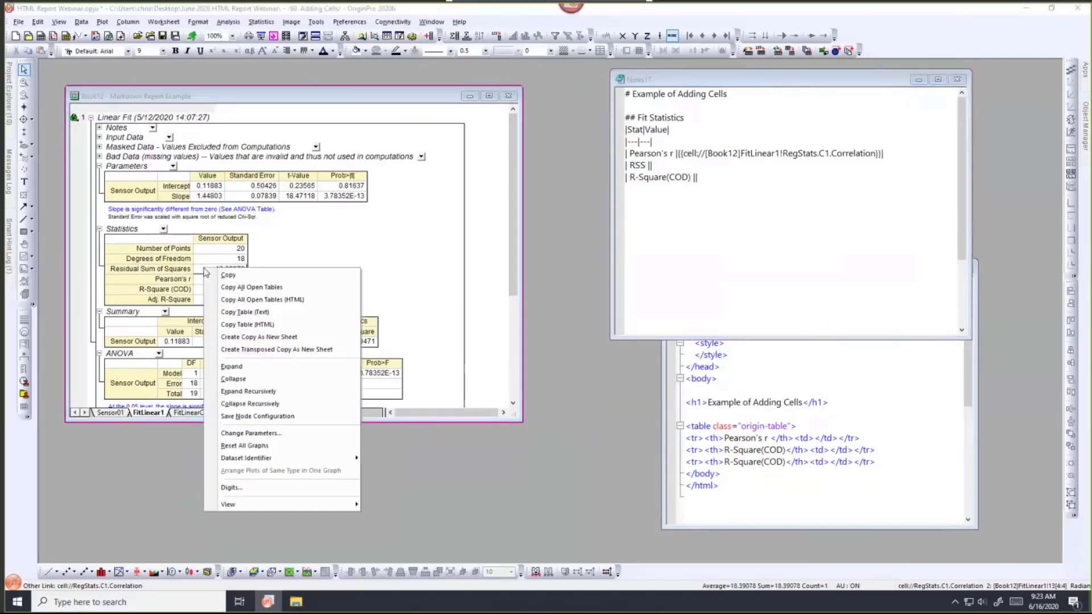
{"action": "left_click", "coordinate": [222, 275]}
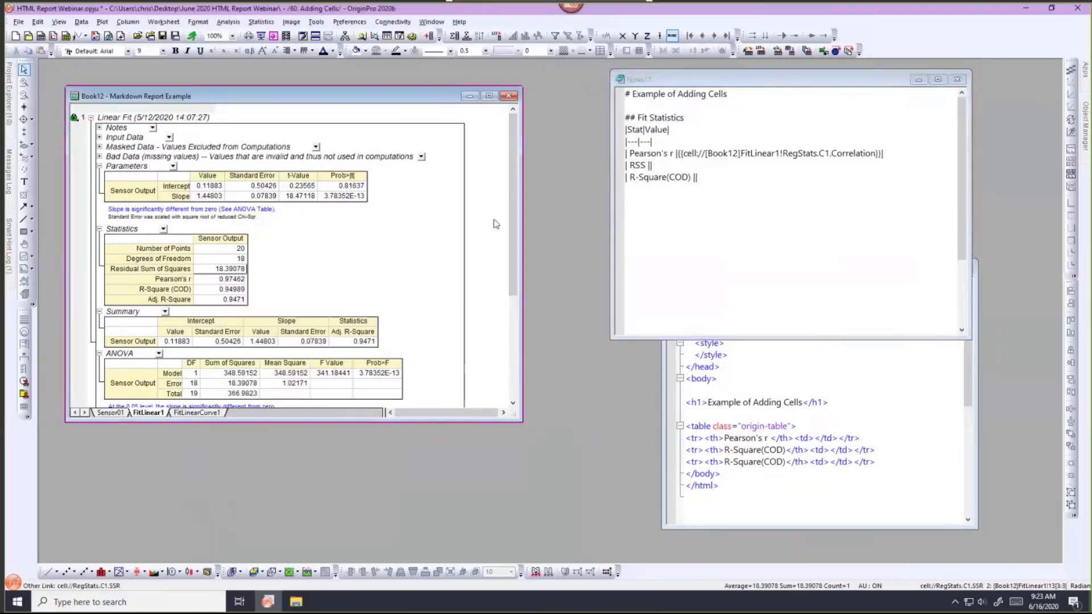
{"action": "left_click", "coordinate": [648, 165]}
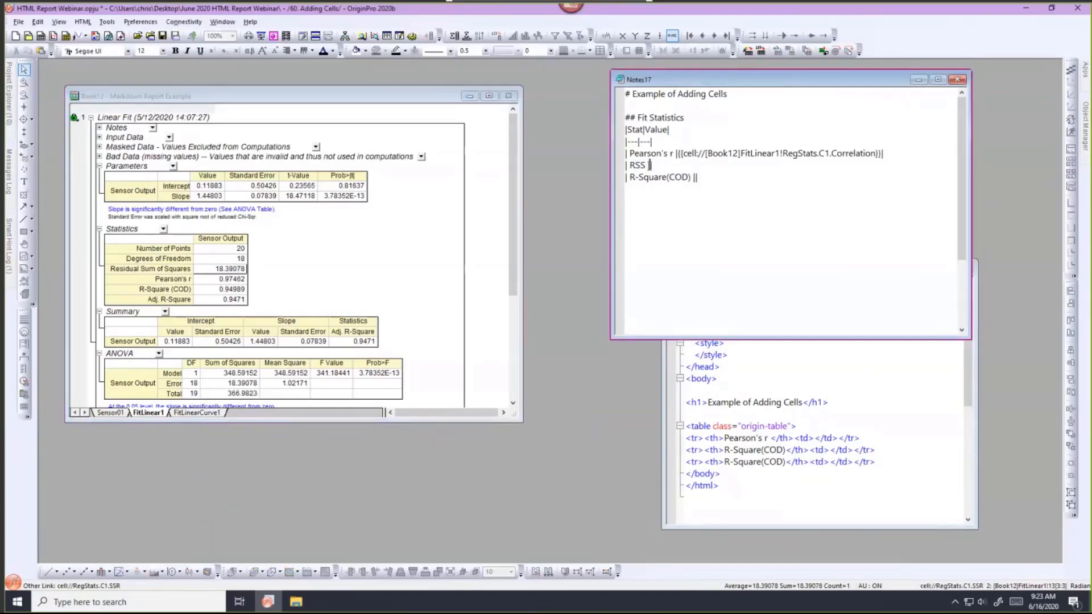
{"action": "right_click", "coordinate": [648, 165]}
{"action": "left_click", "coordinate": [672, 236]}
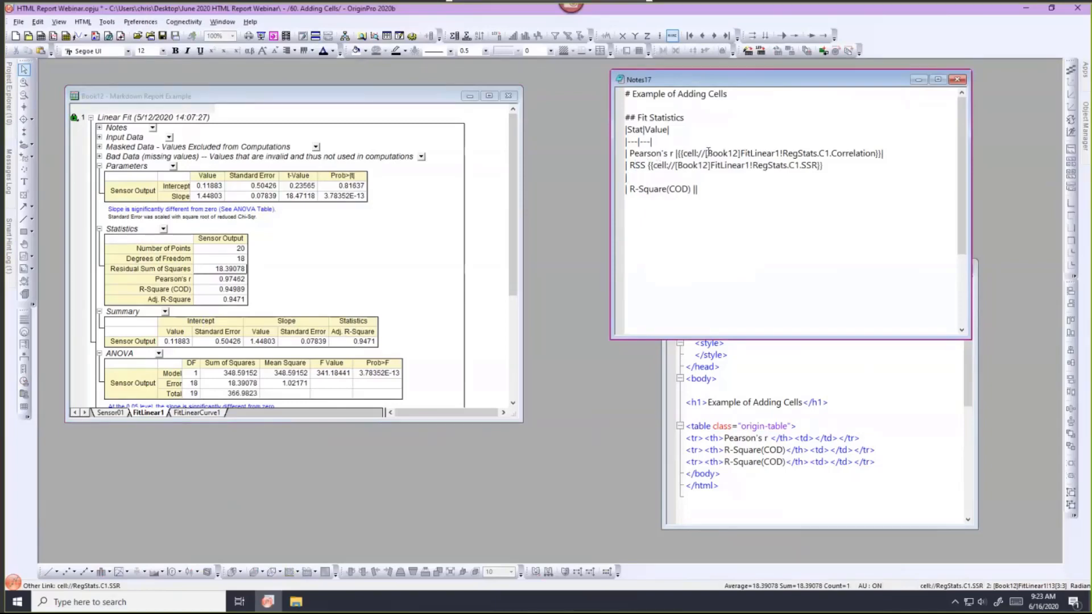
{"action": "key", "text": "BackSpace"}
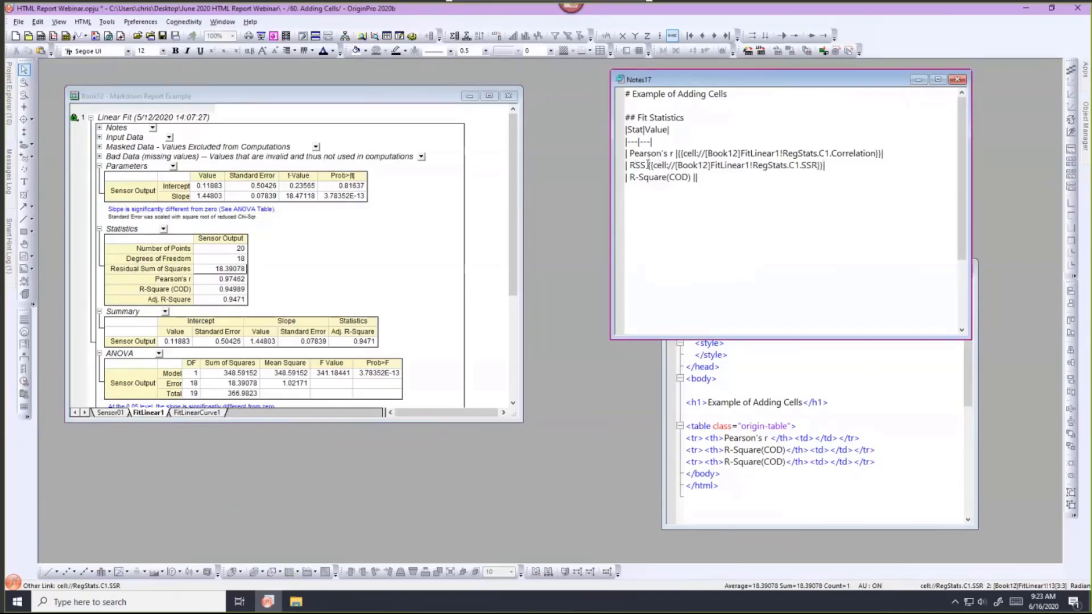
{"action": "type", "text": "|"}
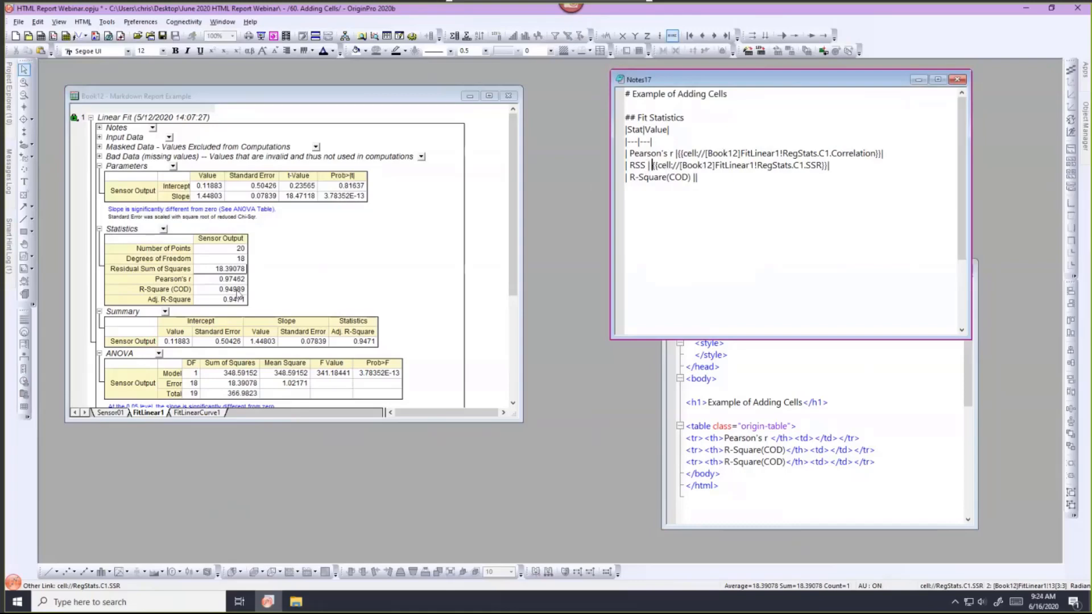
Step: Link Book12's R-Square (COD) value into the R-Square(COD) row of Notes17 and render the page
{"action": "left_click", "coordinate": [227, 293]}
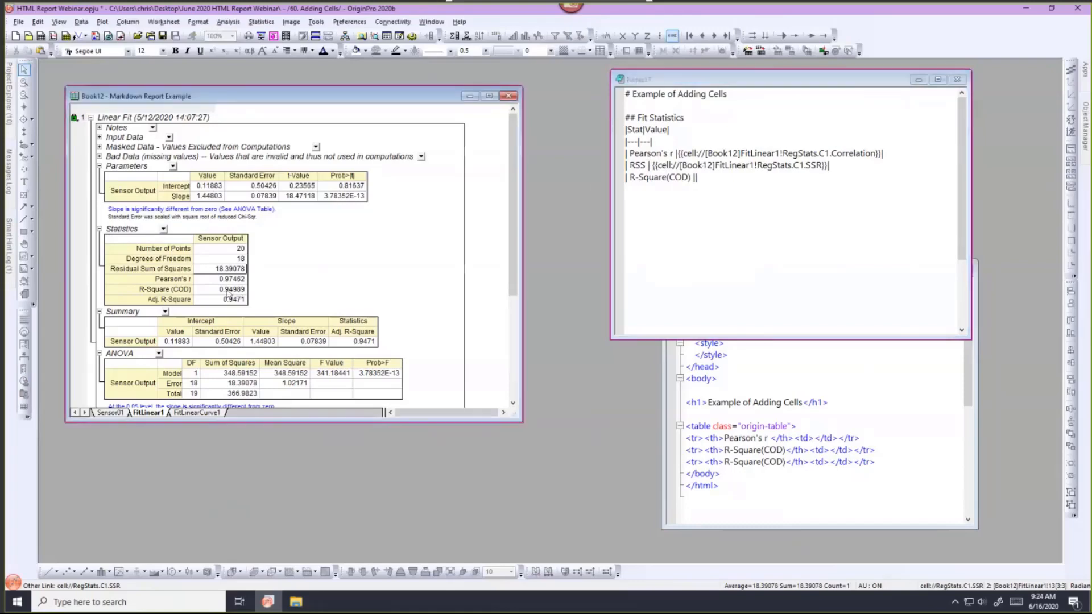
{"action": "right_click", "coordinate": [227, 293]}
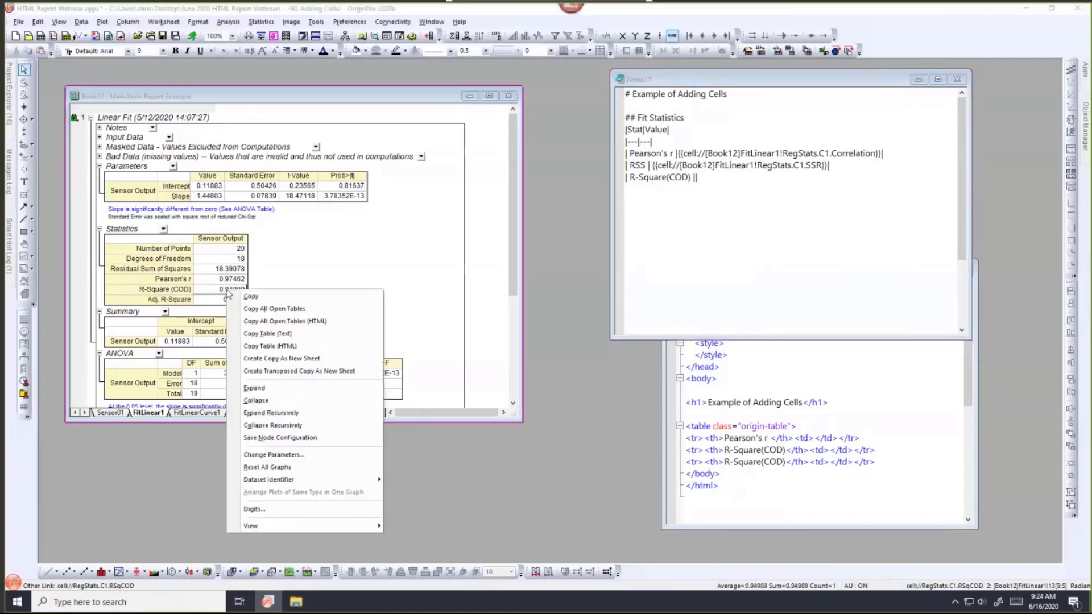
{"action": "left_click", "coordinate": [238, 297]}
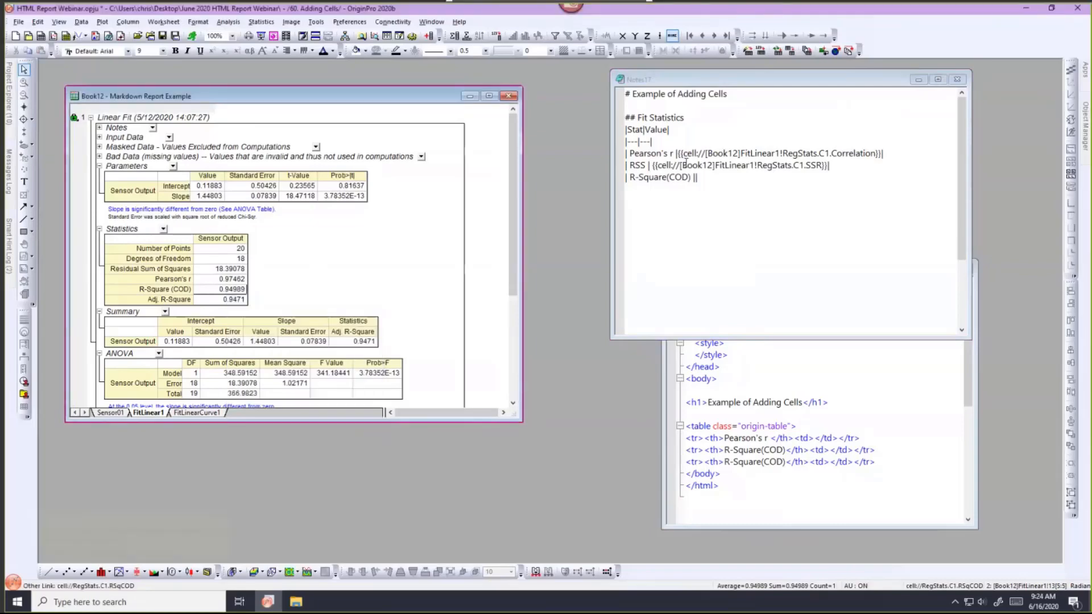
{"action": "left_click", "coordinate": [714, 200]}
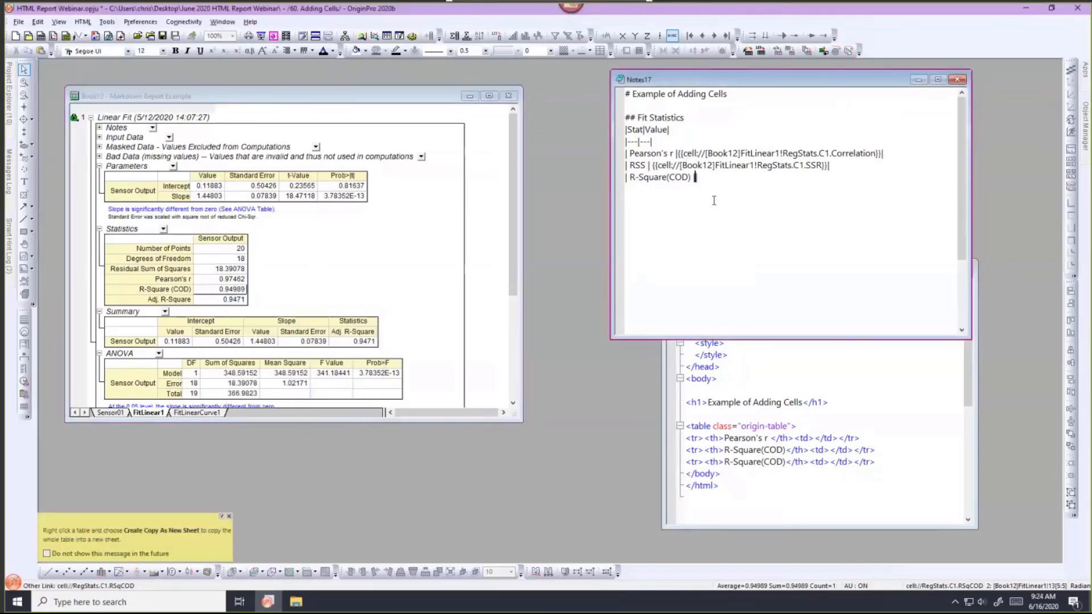
{"action": "right_click", "coordinate": [696, 176]}
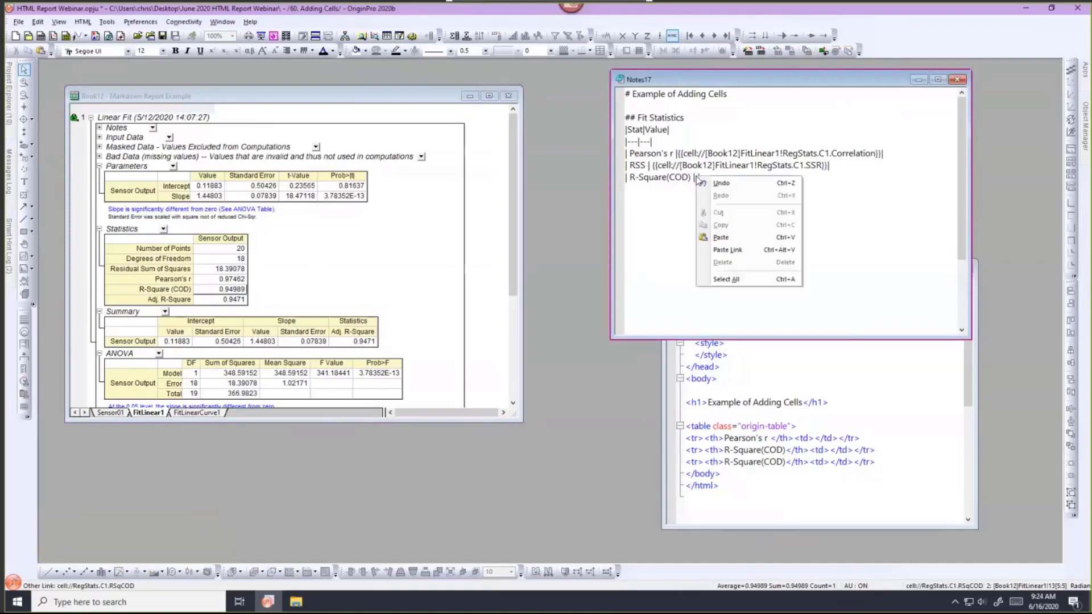
{"action": "left_click", "coordinate": [717, 238]}
{"action": "key", "text": "ctrl+m"}
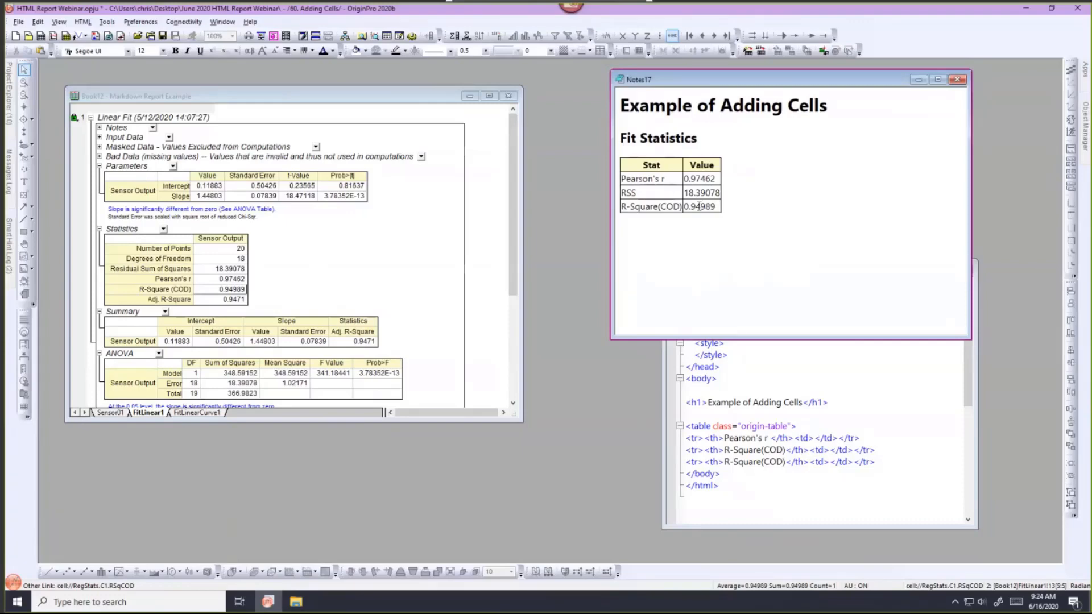
Step: Bring Notes16 forward beside Book12, enlarge it and relabel the first R-Square(COD) row in its HTML table as RSS
{"action": "left_click", "coordinate": [754, 369]}
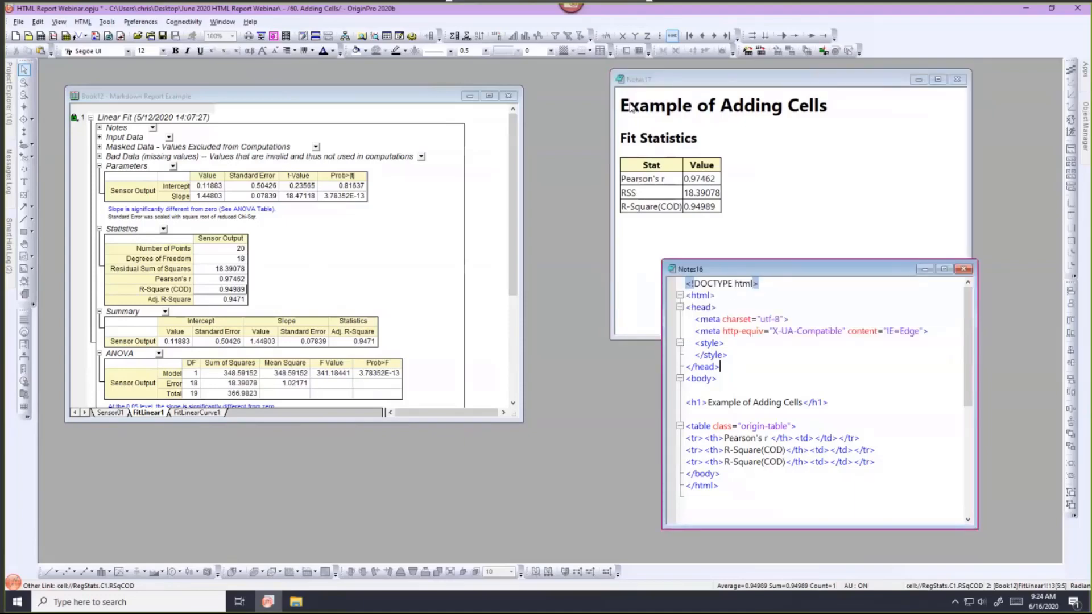
{"action": "left_click_drag", "start_coordinate": [728, 275], "coordinate": [631, 108]}
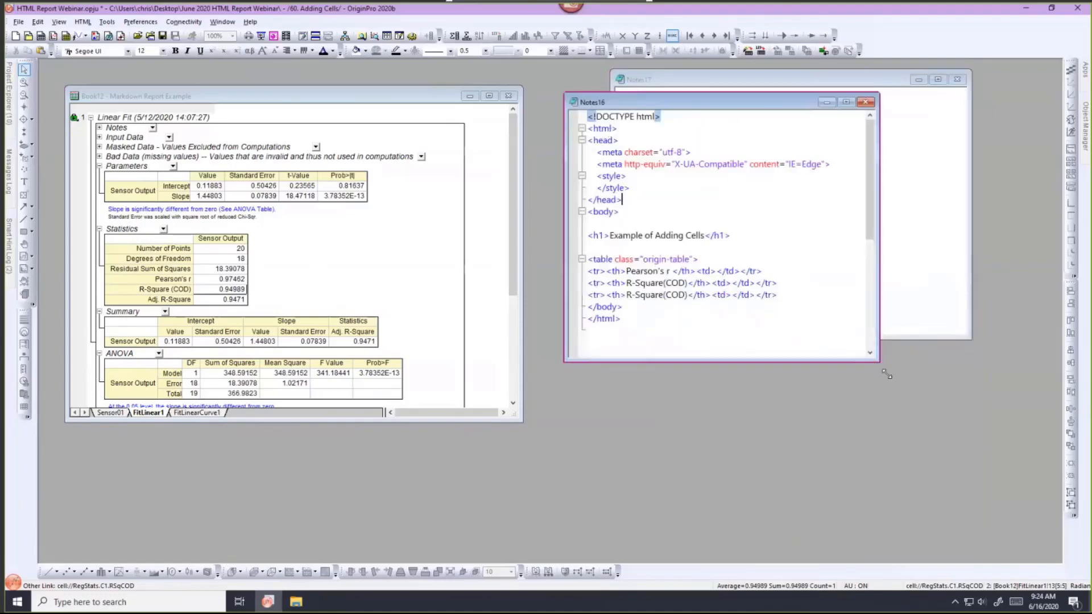
{"action": "left_click_drag", "start_coordinate": [879, 361], "coordinate": [928, 421]}
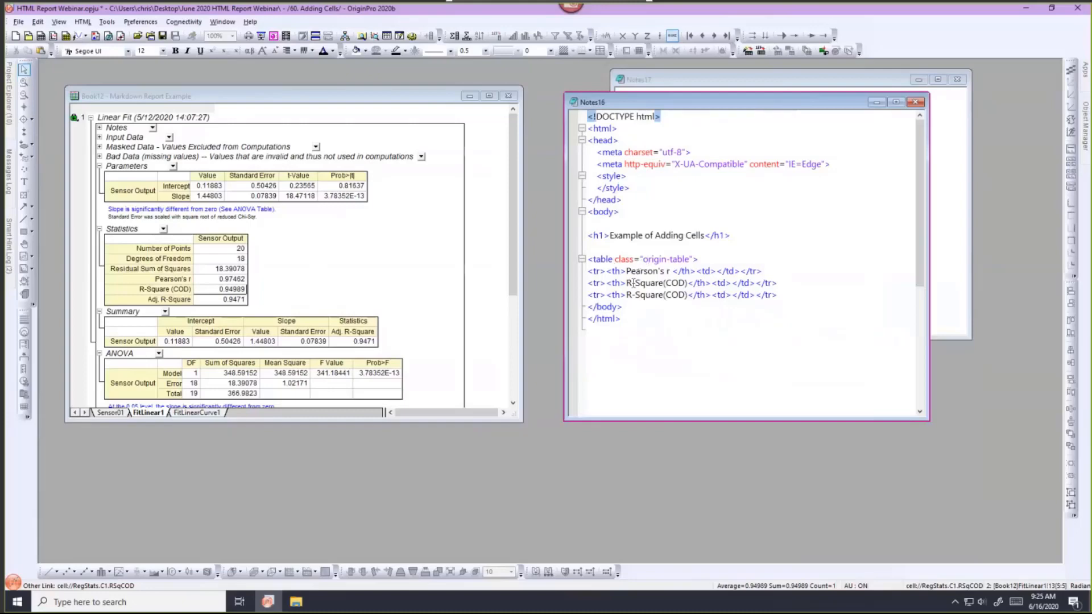
{"action": "left_click_drag", "start_coordinate": [632, 282], "coordinate": [689, 287]}
{"action": "type", "text": "SS"}
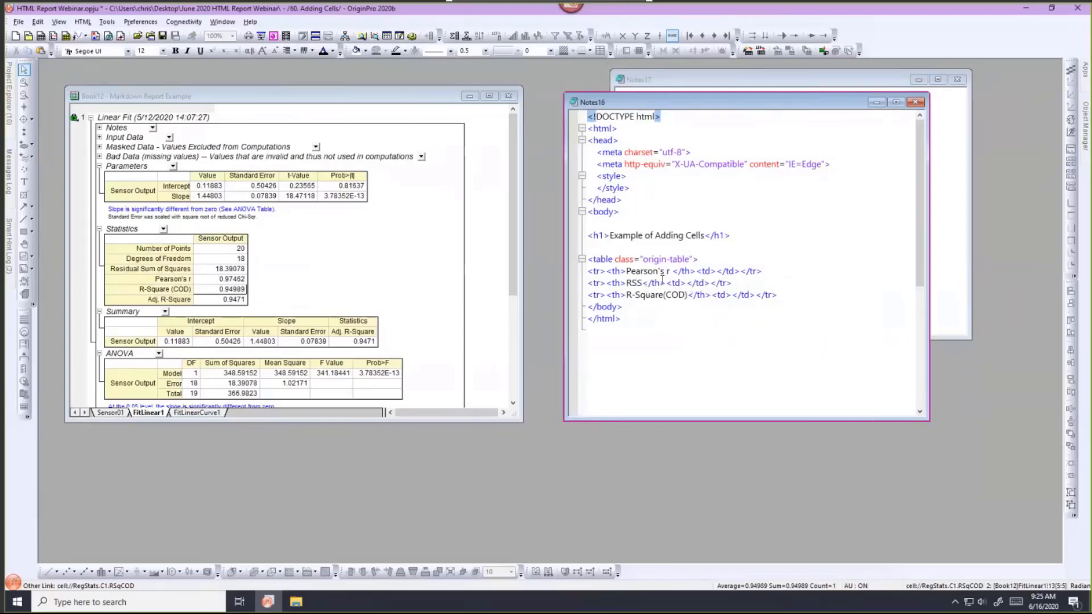
Step: Copy the Pearson's r value from Book12's Statistics table and paste it as a link in the Pearson's r cell of Notes16
{"action": "left_click", "coordinate": [237, 279]}
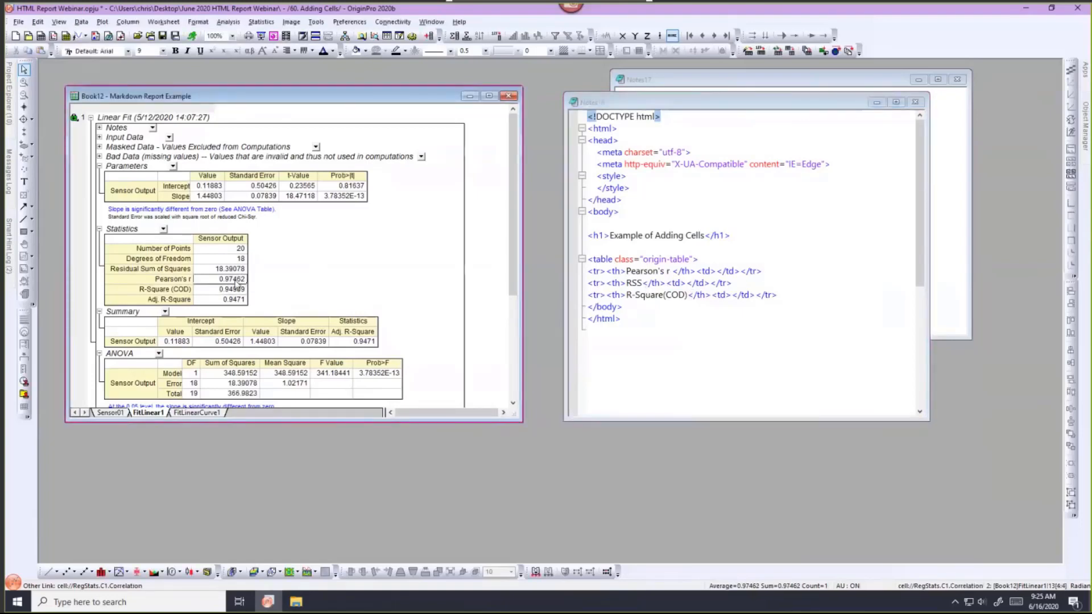
{"action": "right_click", "coordinate": [236, 280]}
{"action": "left_click", "coordinate": [272, 288]}
{"action": "left_click", "coordinate": [717, 272]}
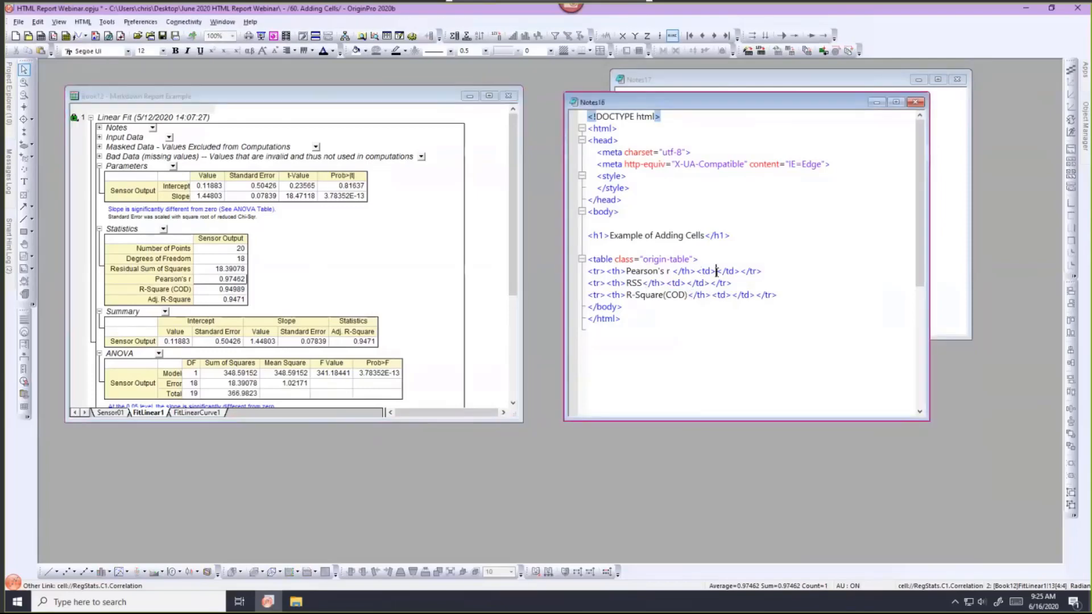
{"action": "right_click", "coordinate": [716, 272]}
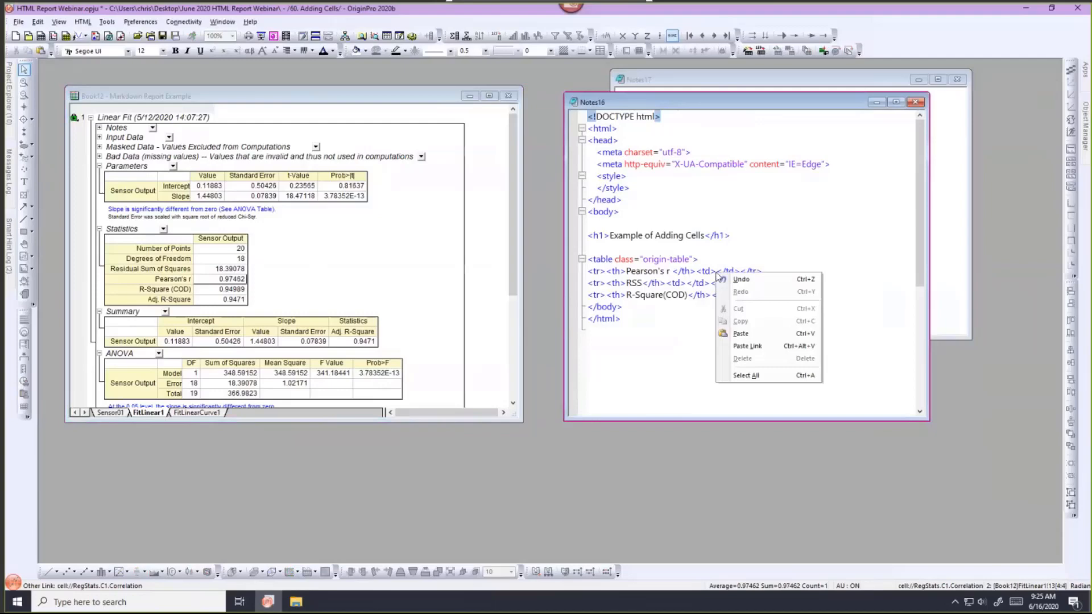
{"action": "left_click", "coordinate": [729, 341]}
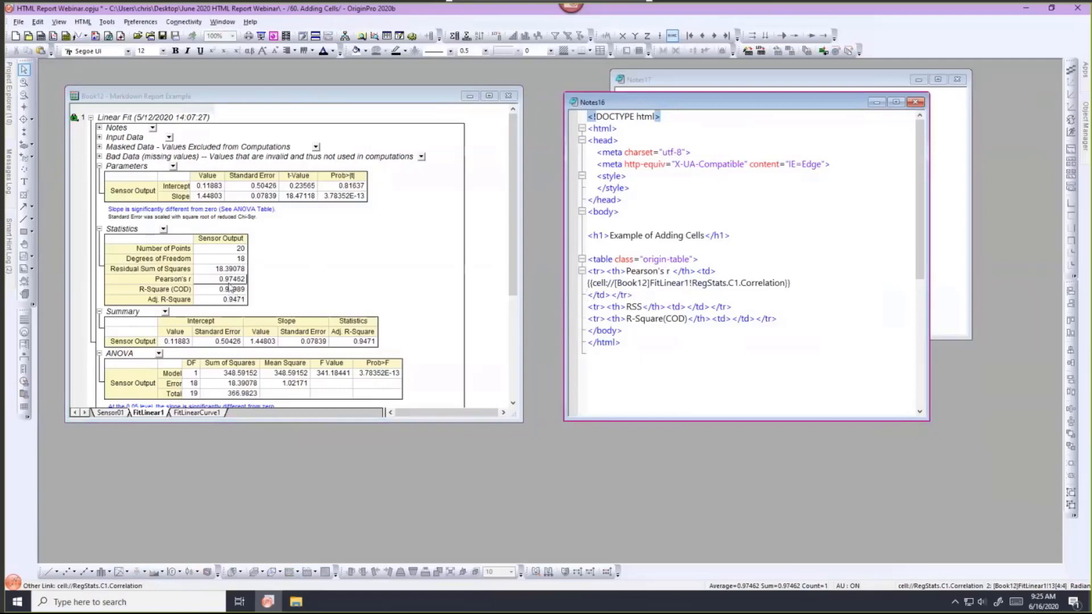
Step: Copy the Residual Sum of Squares value from Book12 and paste it as a link in the RSS cell of Notes16
{"action": "right_click", "coordinate": [238, 270]}
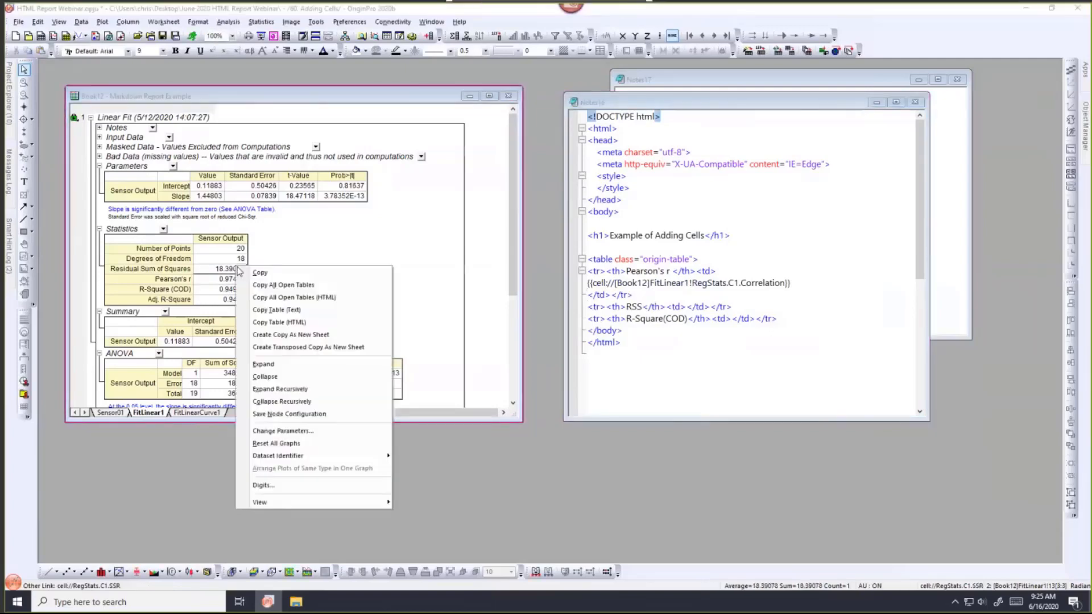
{"action": "left_click", "coordinate": [261, 274]}
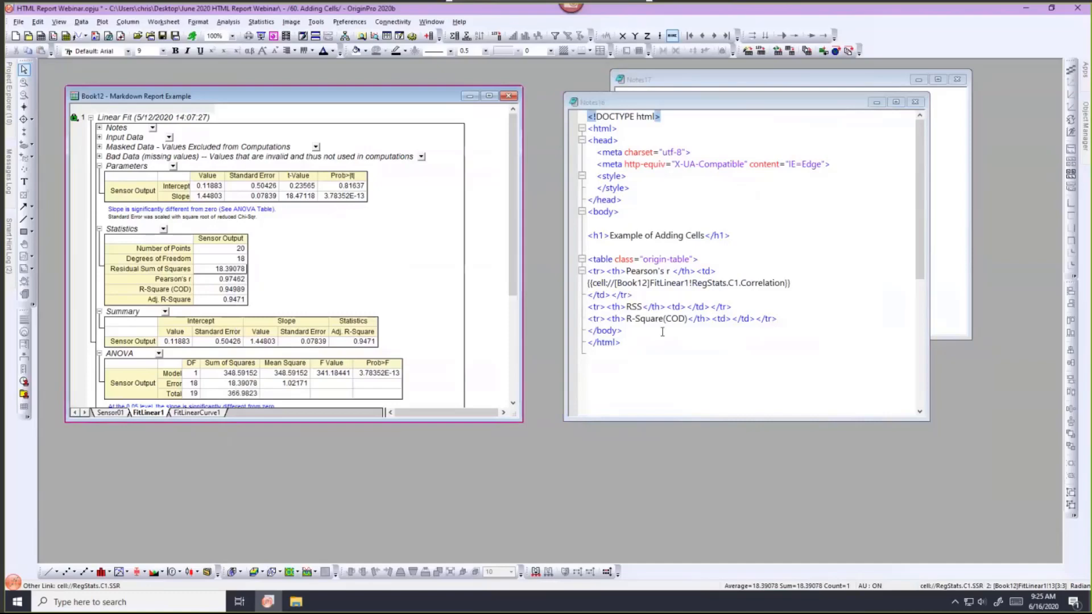
{"action": "left_click", "coordinate": [686, 307]}
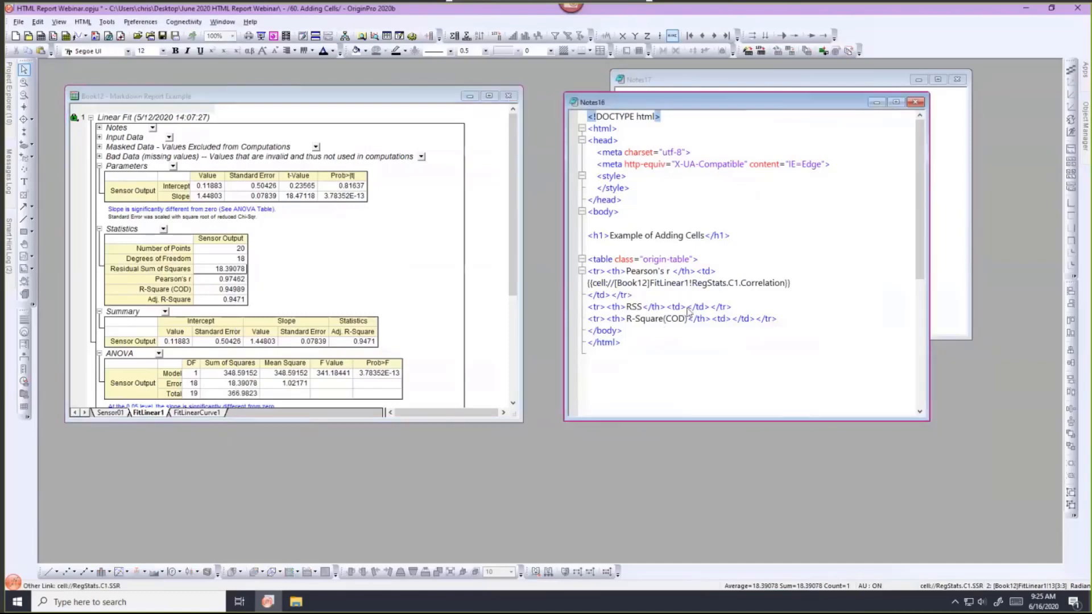
{"action": "right_click", "coordinate": [687, 308]}
{"action": "left_click", "coordinate": [706, 380]}
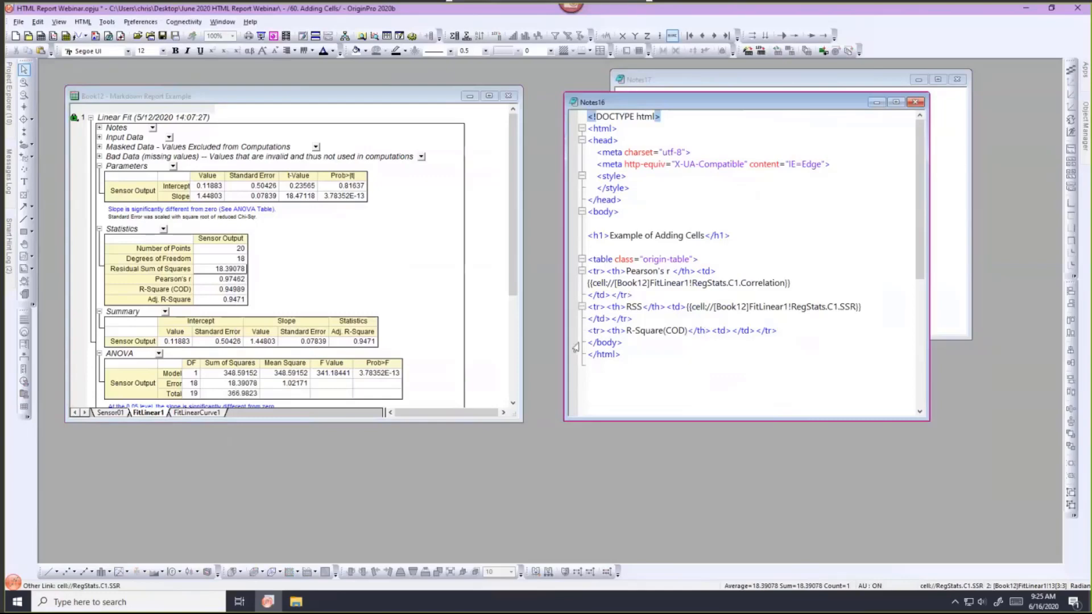
Step: Link Book12's R-Square (COD) value into the R-Square(COD) cell of Notes16 and render the HTML page
{"action": "left_click", "coordinate": [233, 291]}
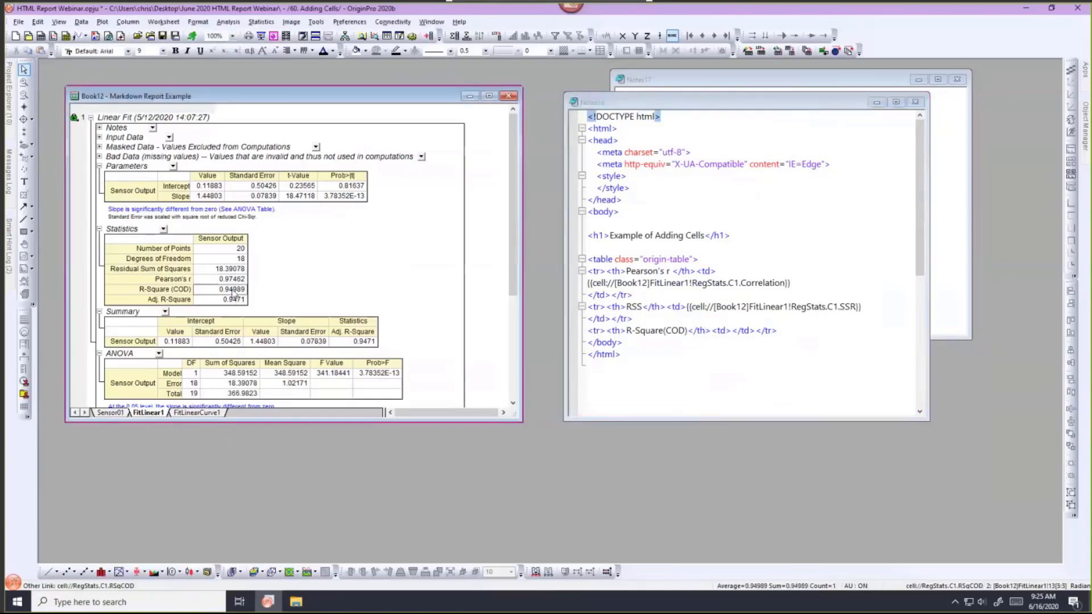
{"action": "right_click", "coordinate": [233, 290]}
{"action": "left_click", "coordinate": [265, 298]}
{"action": "left_click", "coordinate": [730, 332]}
{"action": "right_click", "coordinate": [730, 332]}
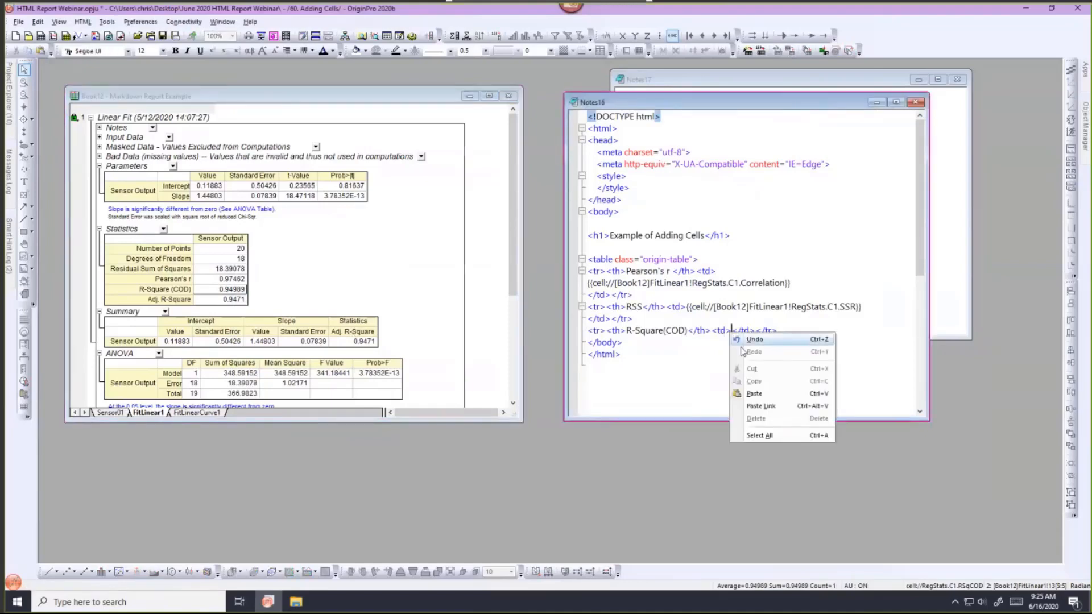
{"action": "left_click", "coordinate": [753, 393]}
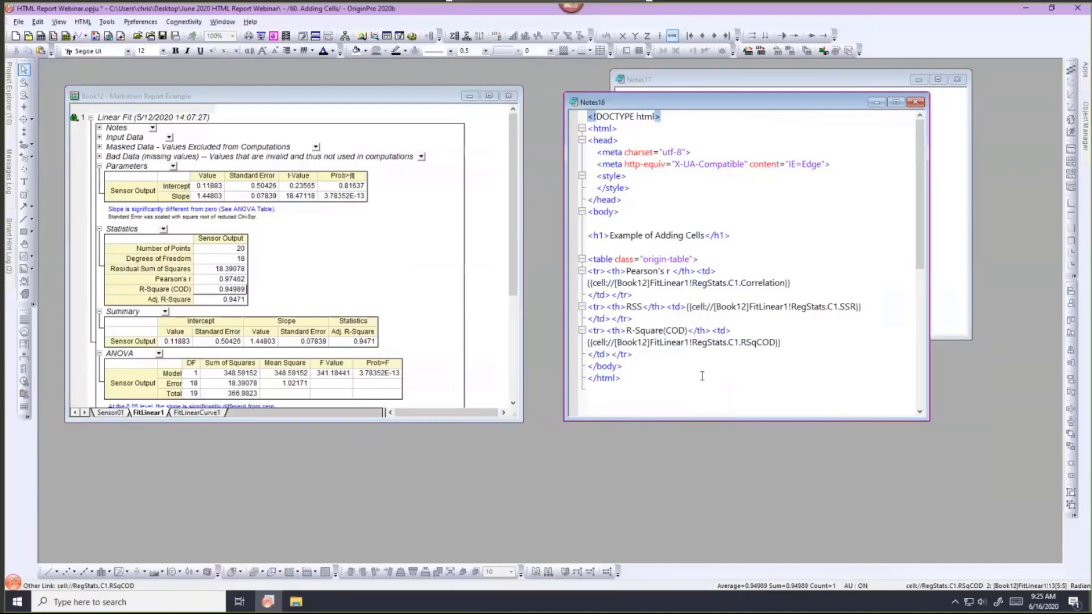
{"action": "key", "text": "ctrl+m"}
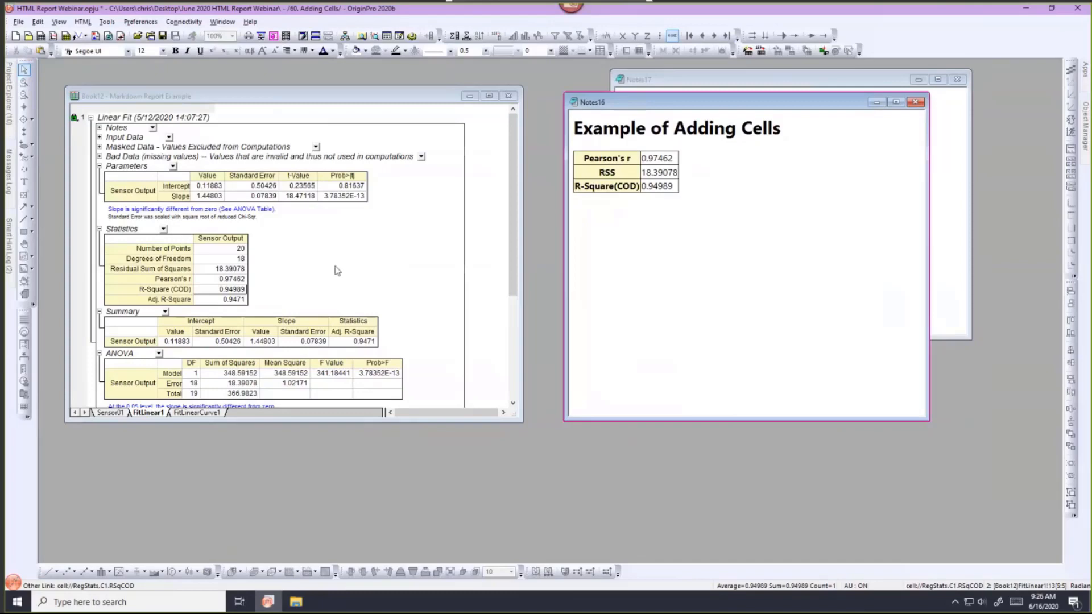
Step: Open the 70. Adding Variables folder, enlarge the T275K.csv workbook and open its Notes4 sheet in HTML view
{"action": "mouse_move", "coordinate": [9, 126]}
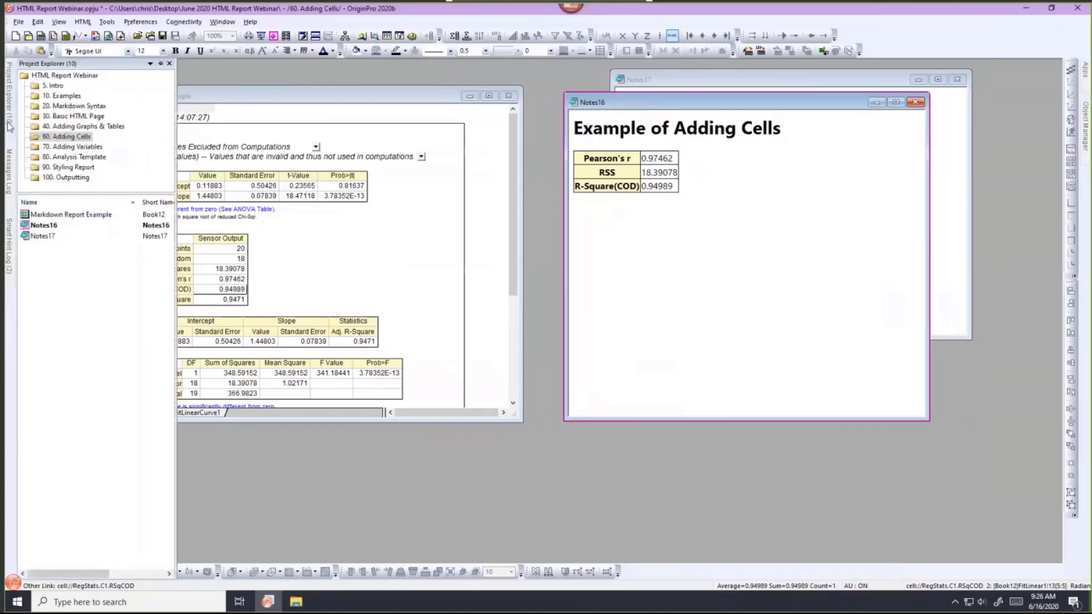
{"action": "left_click", "coordinate": [61, 148]}
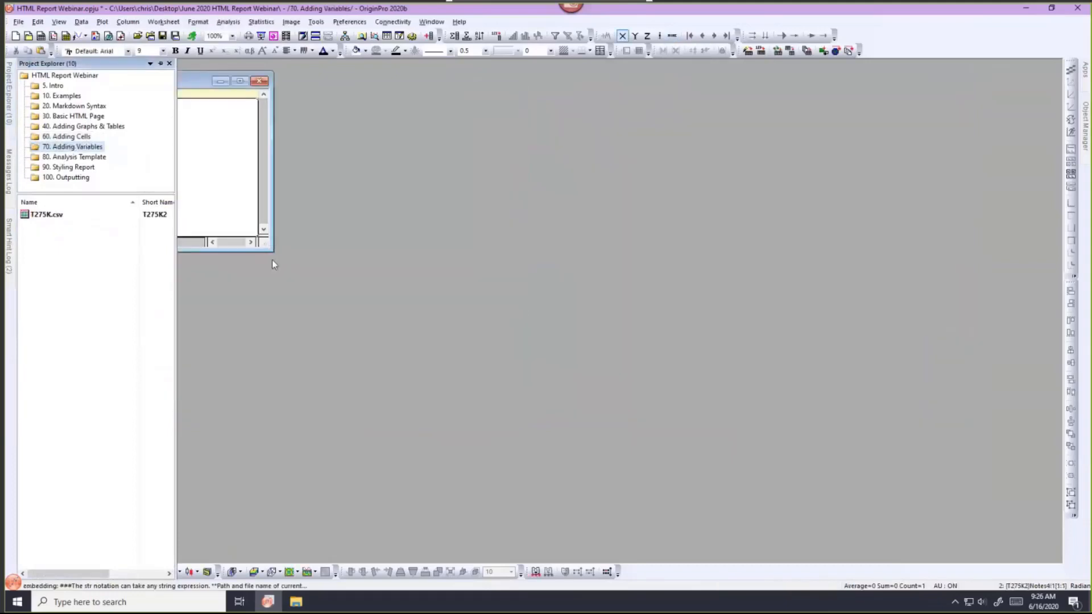
{"action": "left_click_drag", "start_coordinate": [275, 255], "coordinate": [413, 359]}
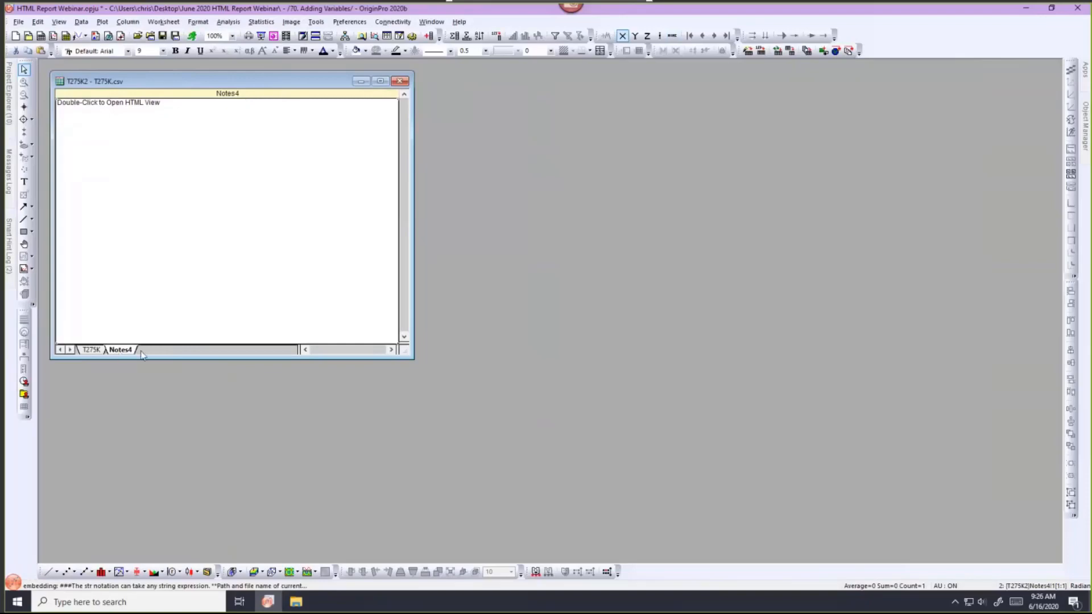
{"action": "double_click", "coordinate": [187, 200]}
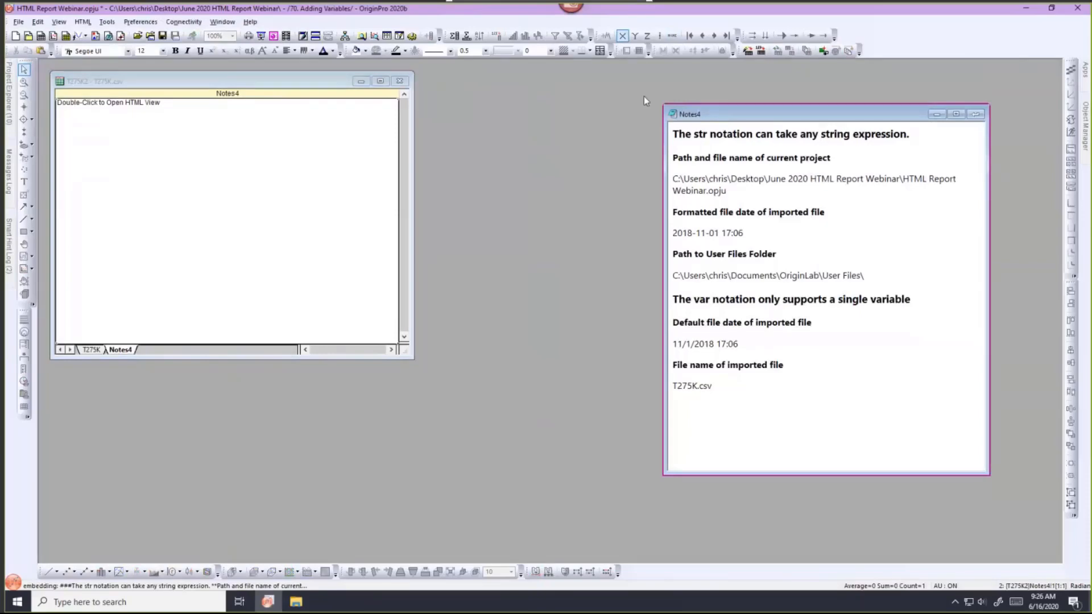
Step: Close the Notes4 window and add a new notes sheet to the T275K.csv workbook from its T275K data sheet
{"action": "left_click_drag", "start_coordinate": [723, 114], "coordinate": [620, 91]}
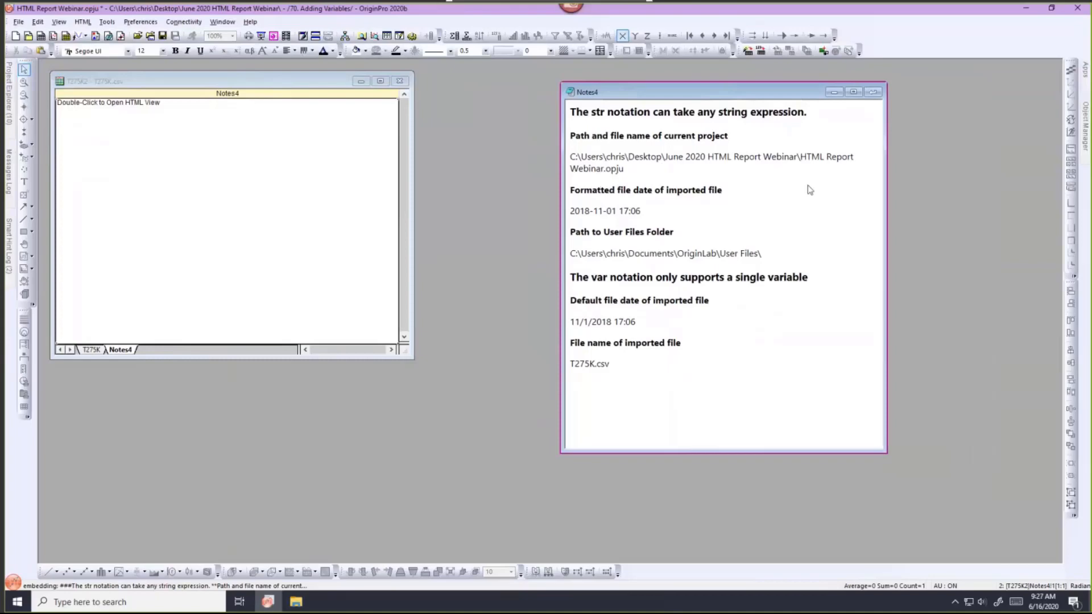
{"action": "left_click", "coordinate": [870, 92]}
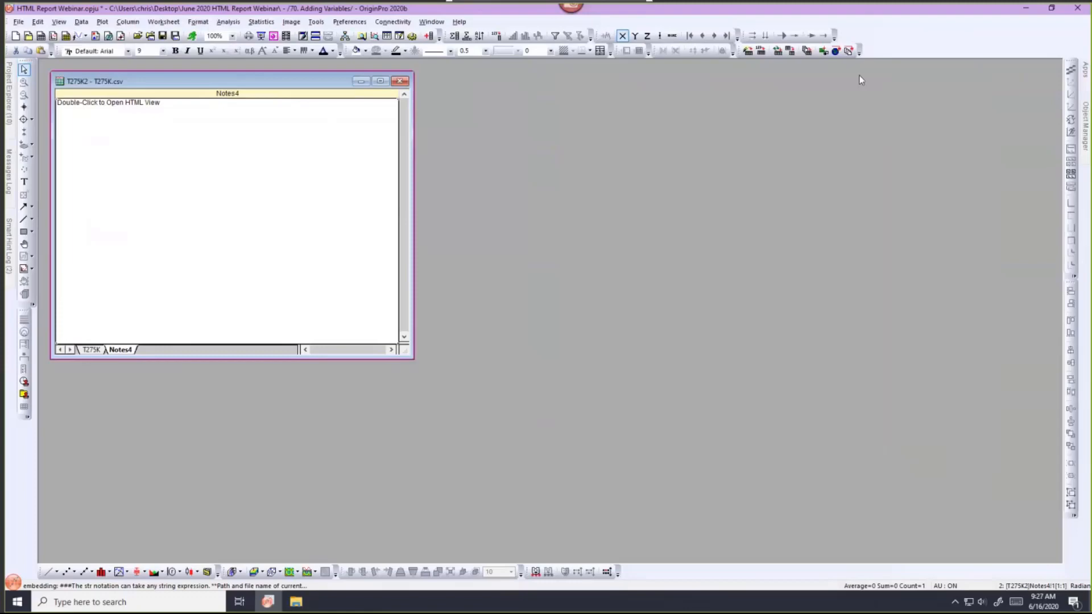
{"action": "left_click", "coordinate": [90, 350]}
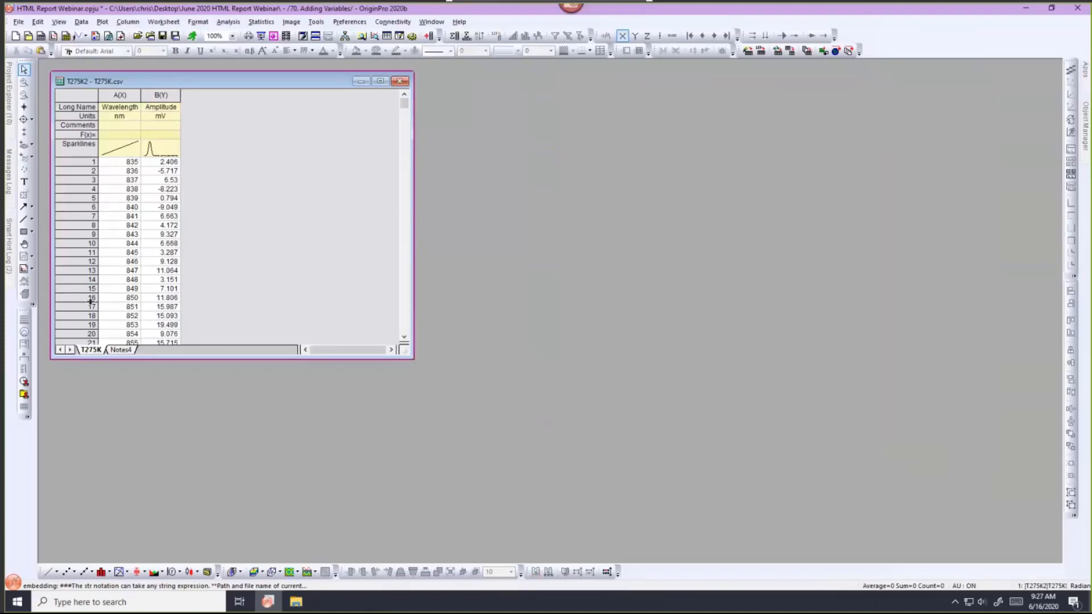
{"action": "right_click", "coordinate": [88, 352]}
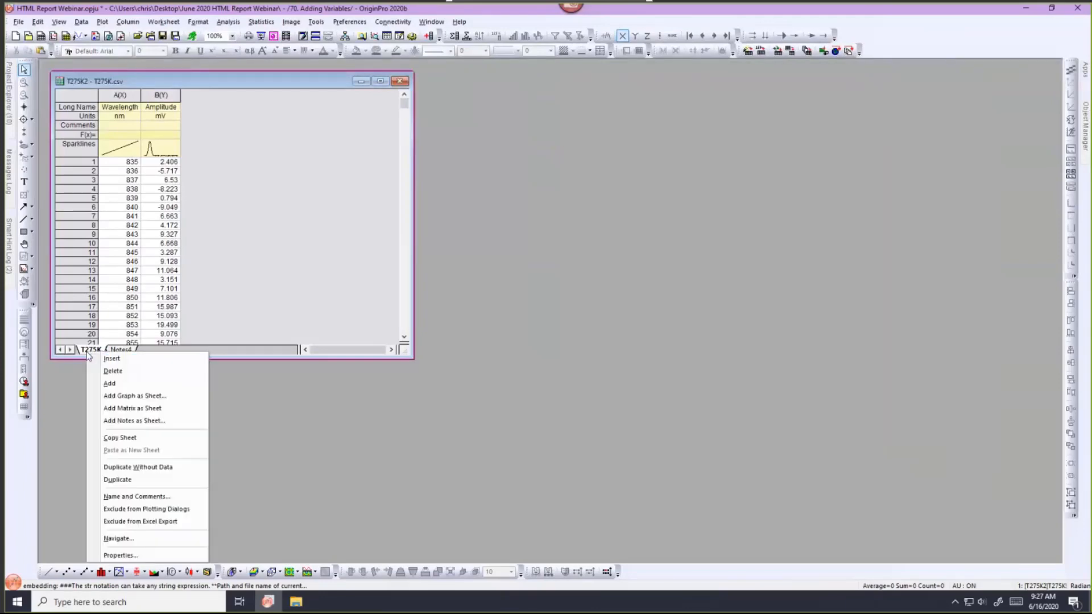
{"action": "left_click", "coordinate": [94, 421]}
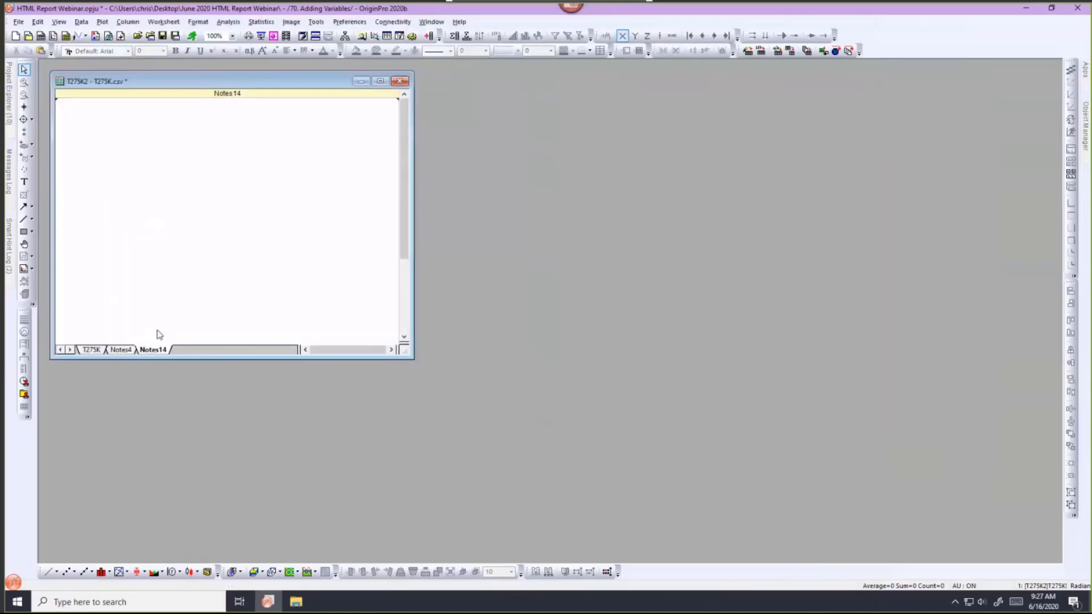
{"action": "left_click", "coordinate": [92, 350]}
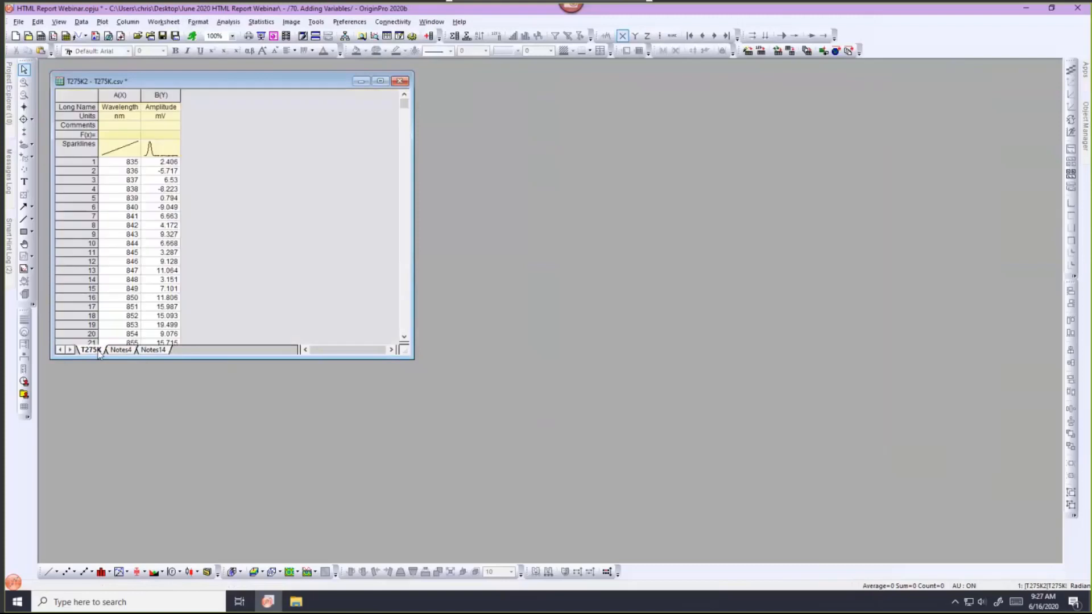
{"action": "right_click", "coordinate": [99, 354]}
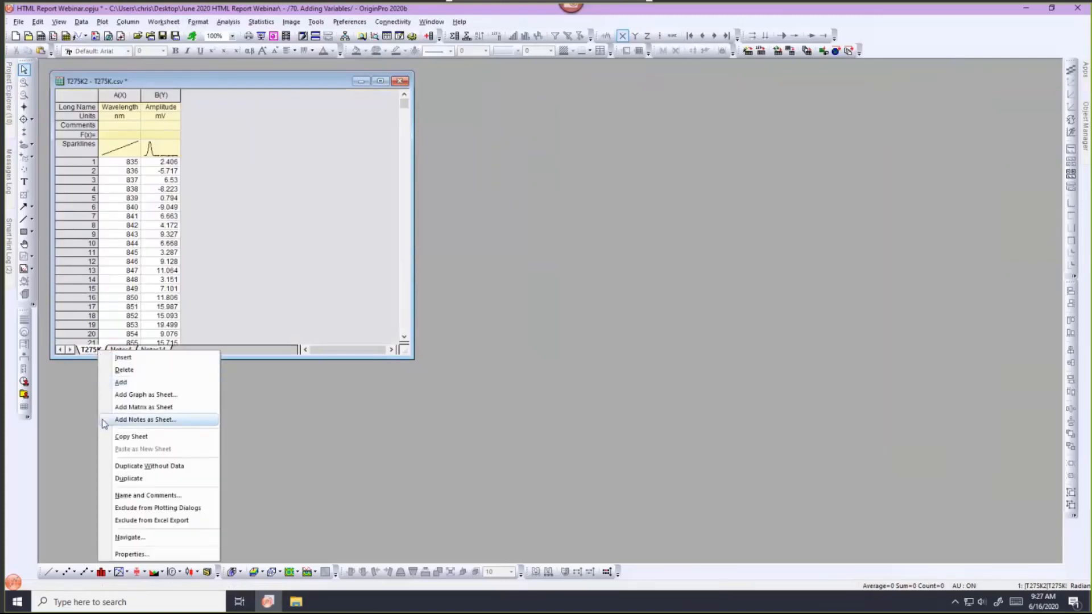
{"action": "left_click", "coordinate": [272, 296]}
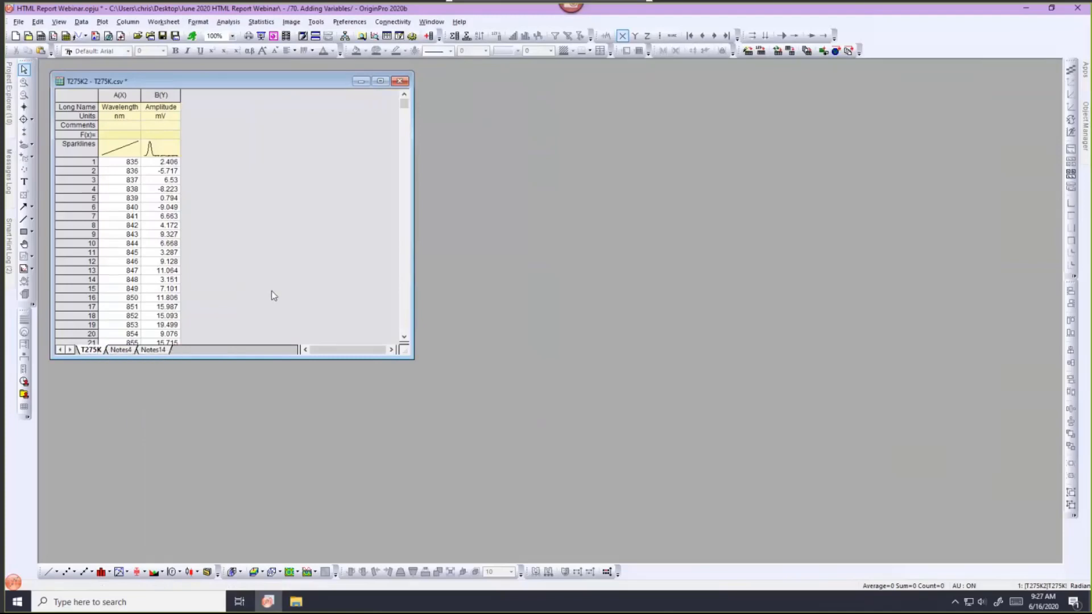
Step: Open the blank Notes14 sheet in its own window beside the workbook and close it again
{"action": "left_click", "coordinate": [165, 350]}
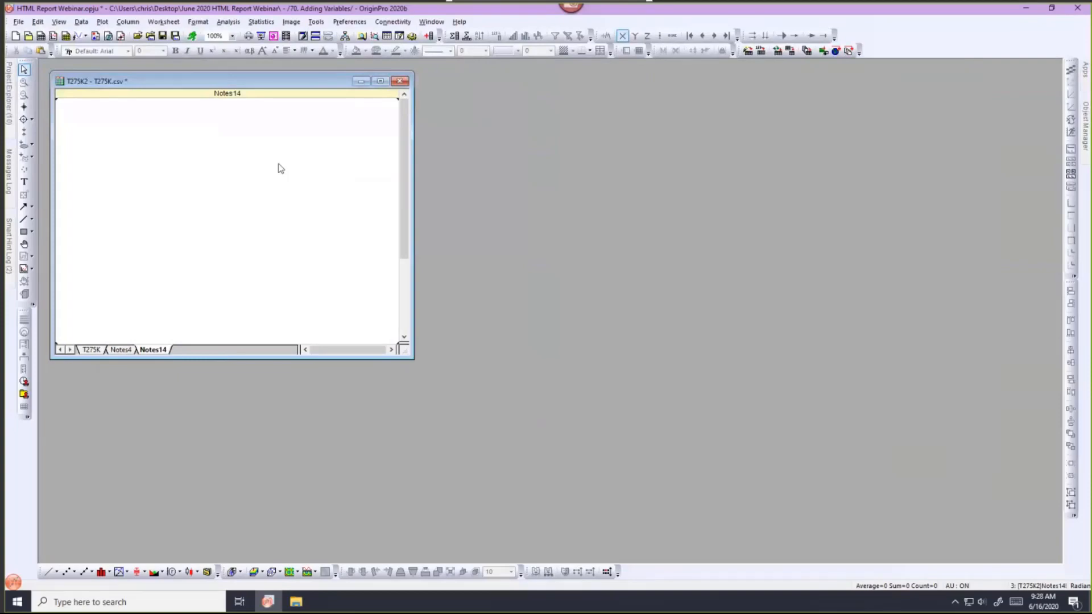
{"action": "double_click", "coordinate": [279, 168]}
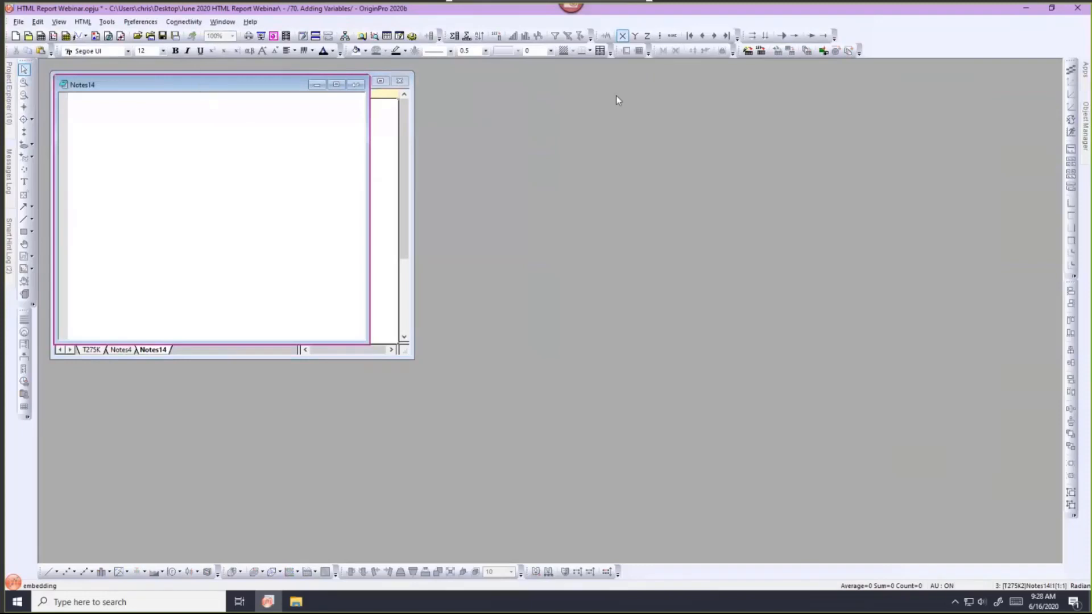
{"action": "left_click_drag", "start_coordinate": [196, 82], "coordinate": [615, 96]}
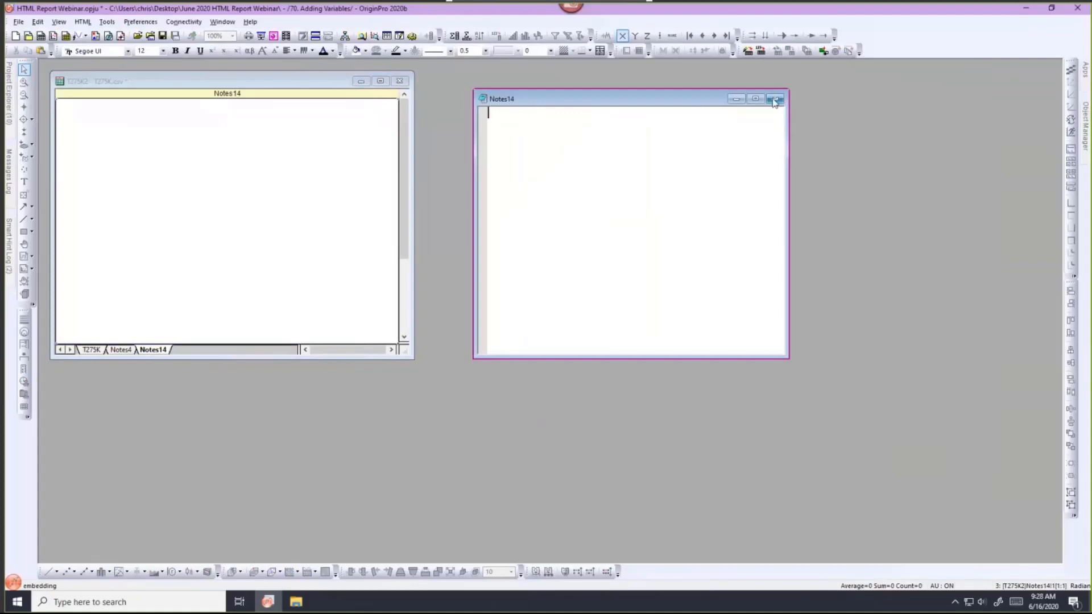
{"action": "left_click", "coordinate": [773, 99]}
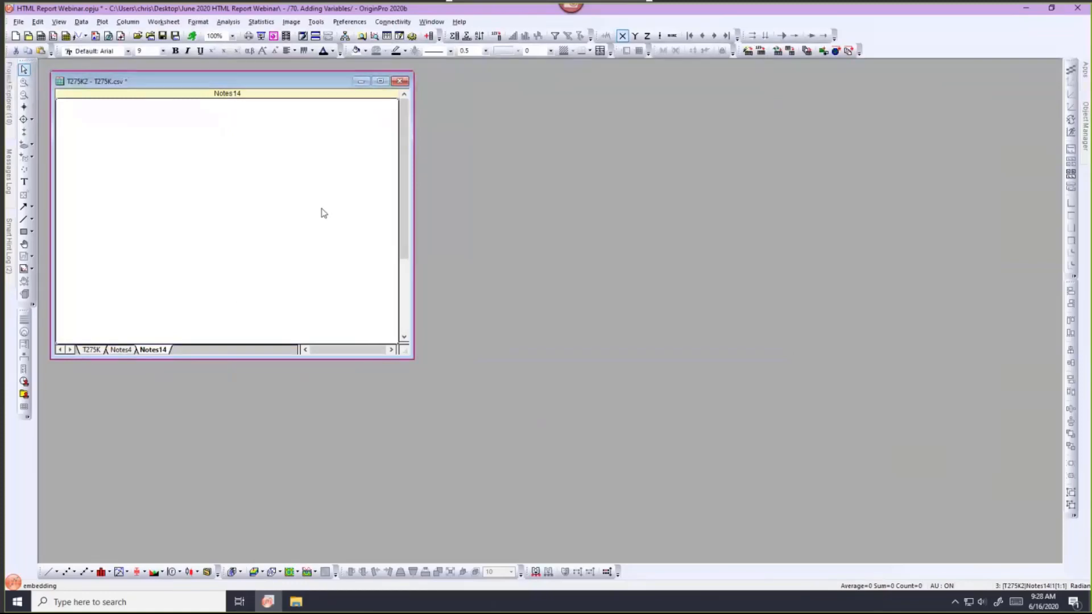
Step: Reopen the Notes4 sheet in HTML view and place its window beside the T275K.csv workbook
{"action": "left_click", "coordinate": [128, 350]}
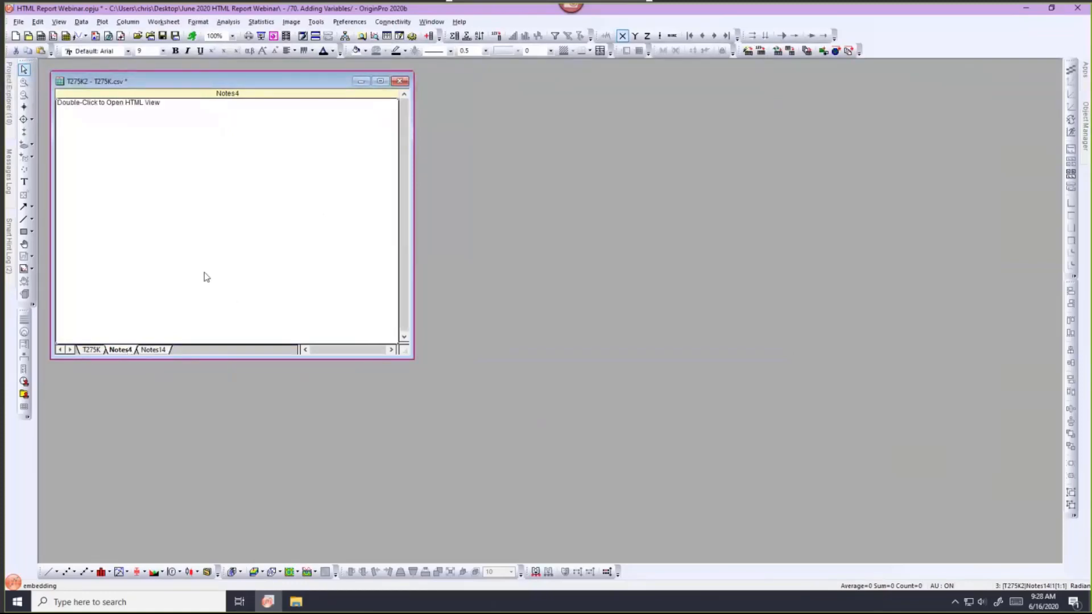
{"action": "double_click", "coordinate": [207, 254]}
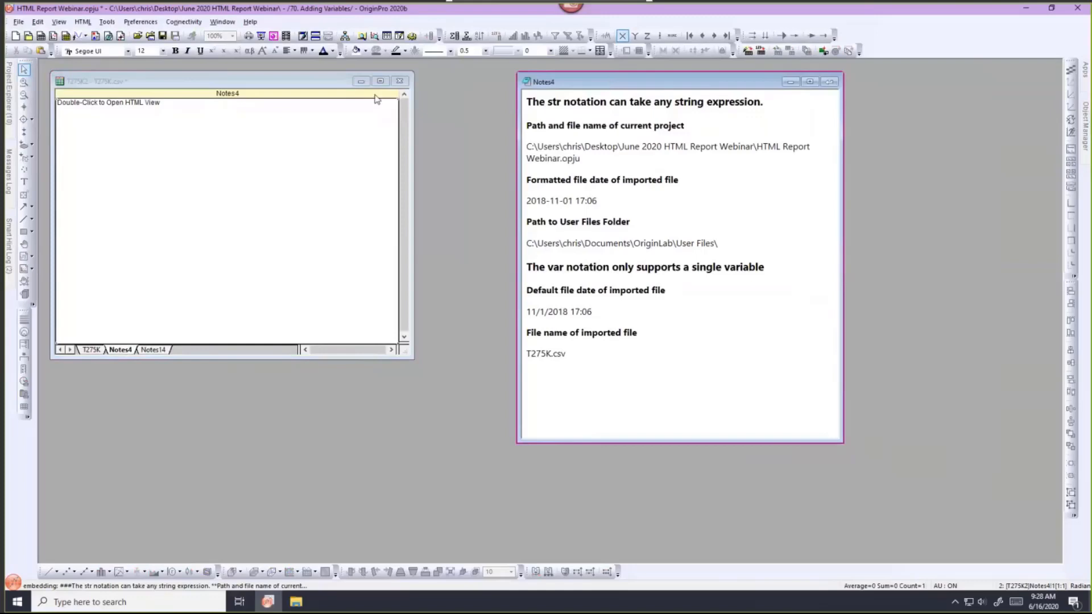
{"action": "left_click", "coordinate": [94, 355]}
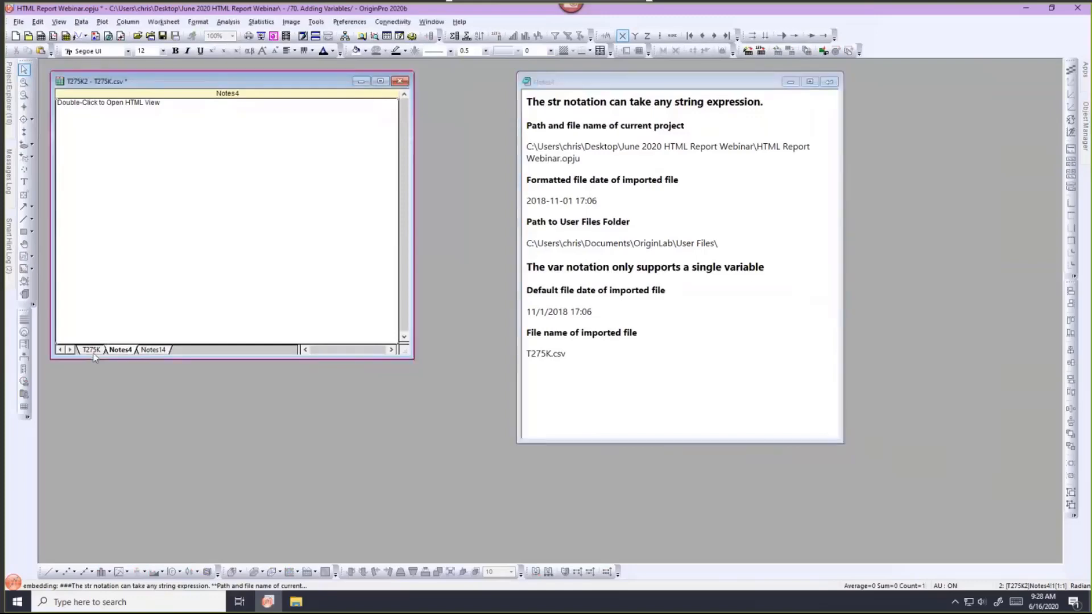
{"action": "left_click", "coordinate": [91, 350]}
{"action": "left_click", "coordinate": [117, 350]}
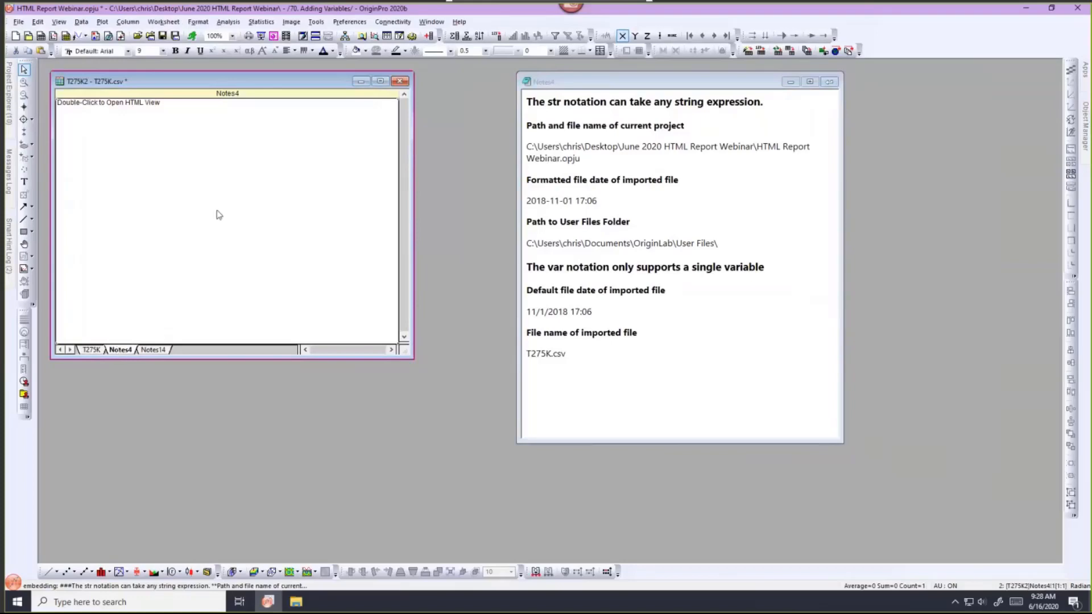
{"action": "left_click", "coordinate": [579, 84]}
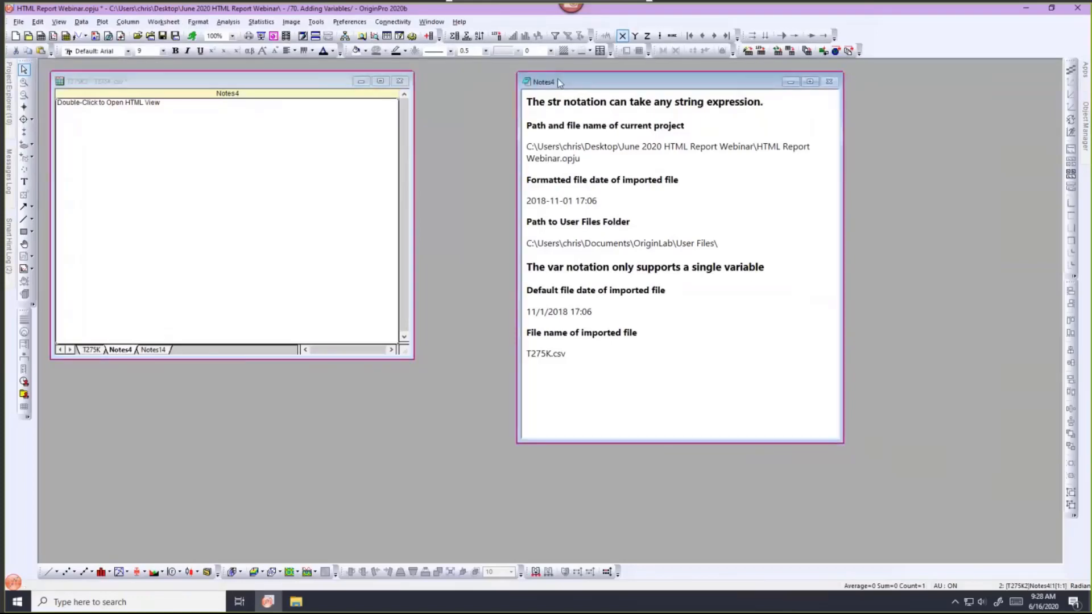
{"action": "left_click_drag", "start_coordinate": [558, 78], "coordinate": [535, 78]}
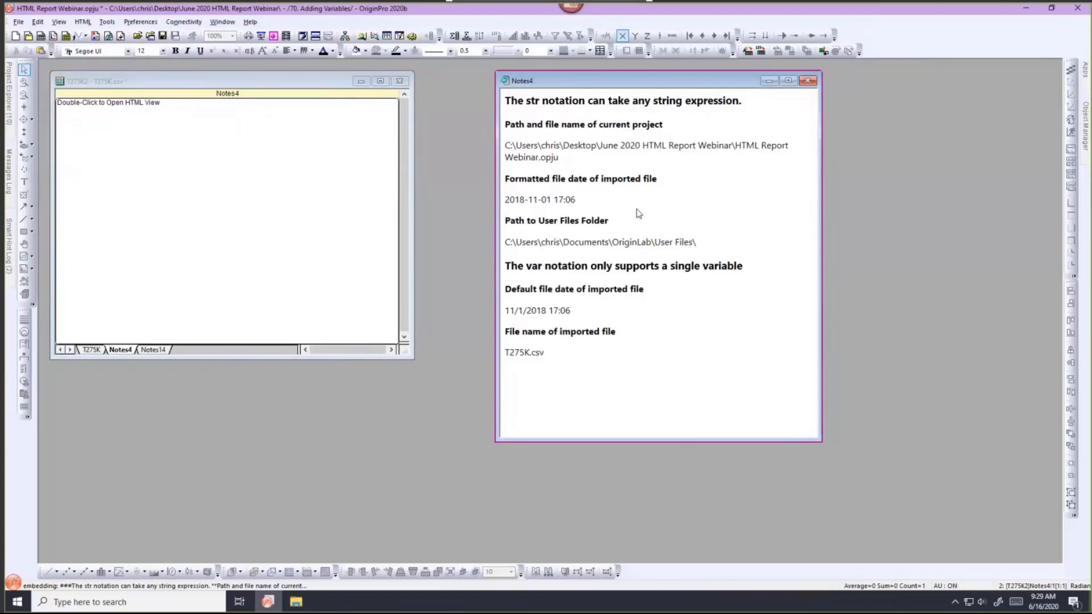
Step: Show the Markdown source of Notes4, widen its window to examine the str expressions, and return to the rendered view
{"action": "key", "text": "ctrl+m"}
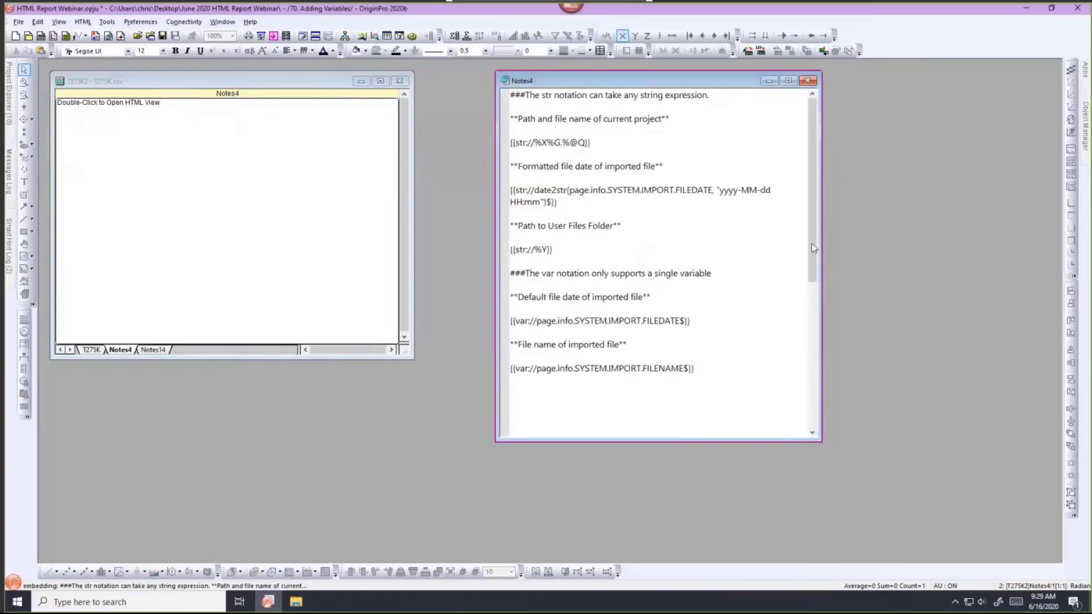
{"action": "left_click_drag", "start_coordinate": [821, 245], "coordinate": [858, 243]}
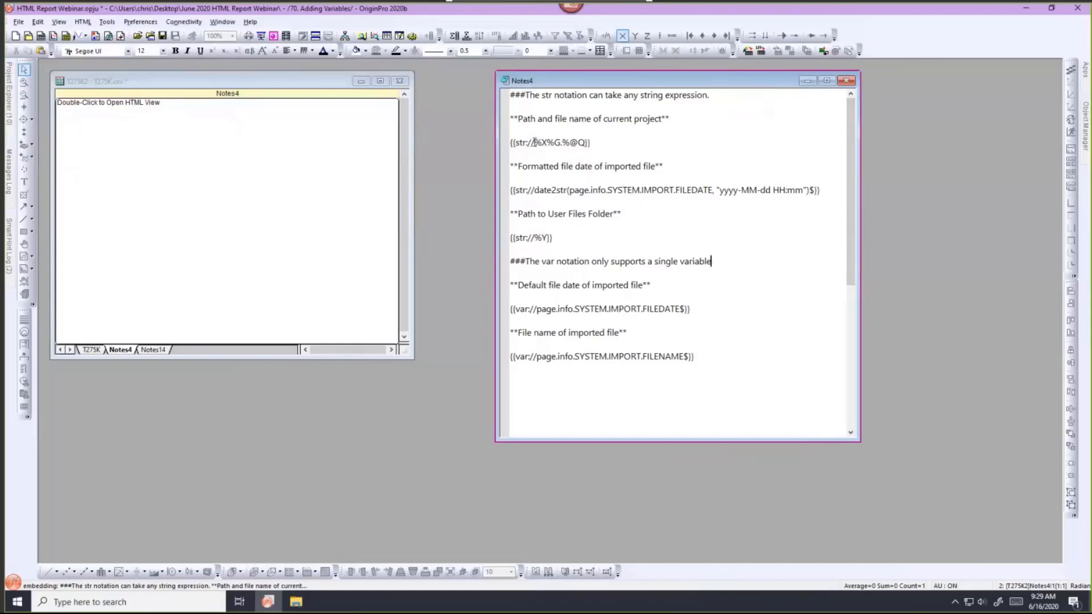
{"action": "left_click", "coordinate": [533, 143]}
{"action": "left_click", "coordinate": [692, 163]}
{"action": "key", "text": "ctrl+m"}
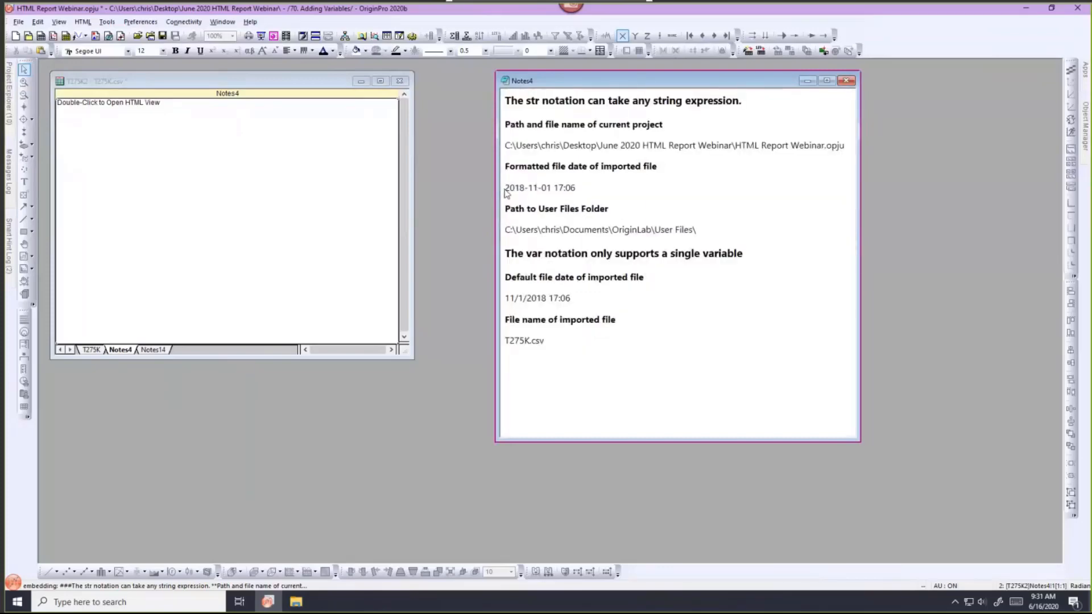
Step: Compare the Markdown source and rendered output of Notes4 for the User Files path and the var expressions
{"action": "double_click", "coordinate": [575, 184]}
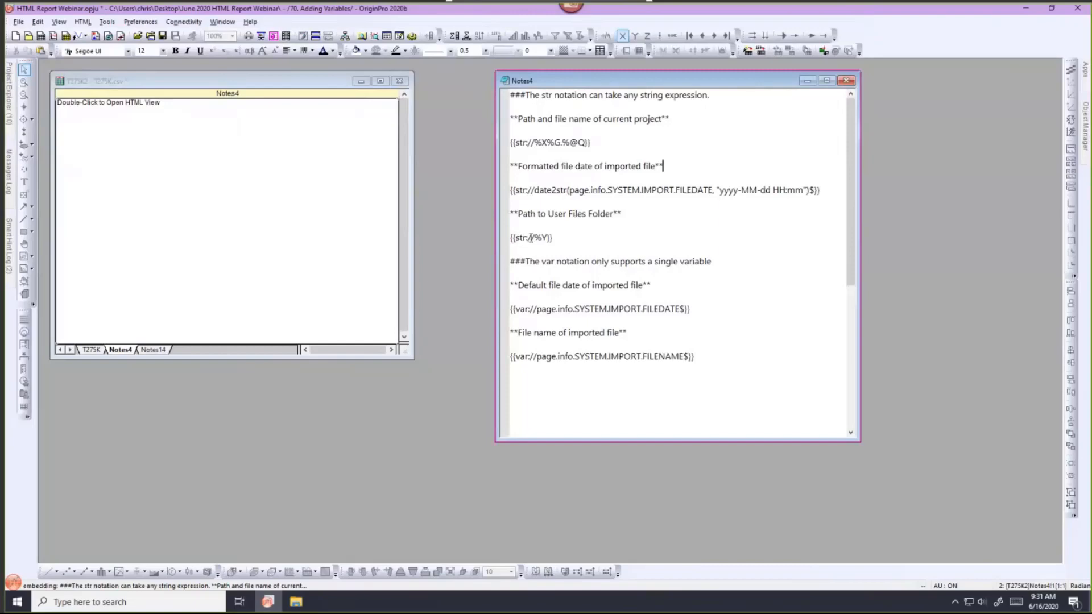
{"action": "left_click", "coordinate": [562, 238]}
{"action": "key", "text": "ctrl+m"}
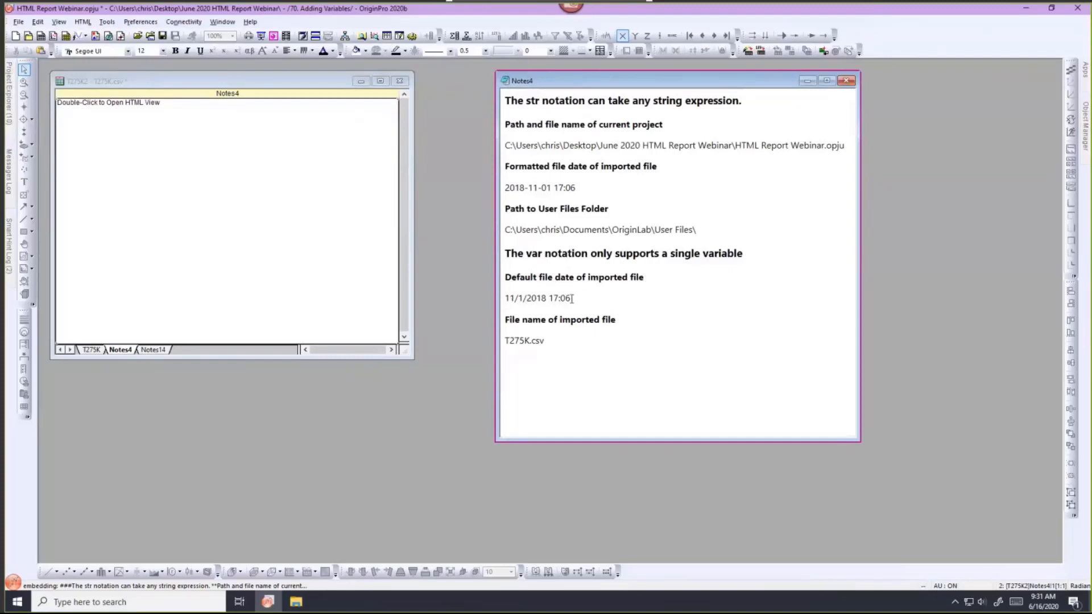
{"action": "key", "text": "ctrl+m"}
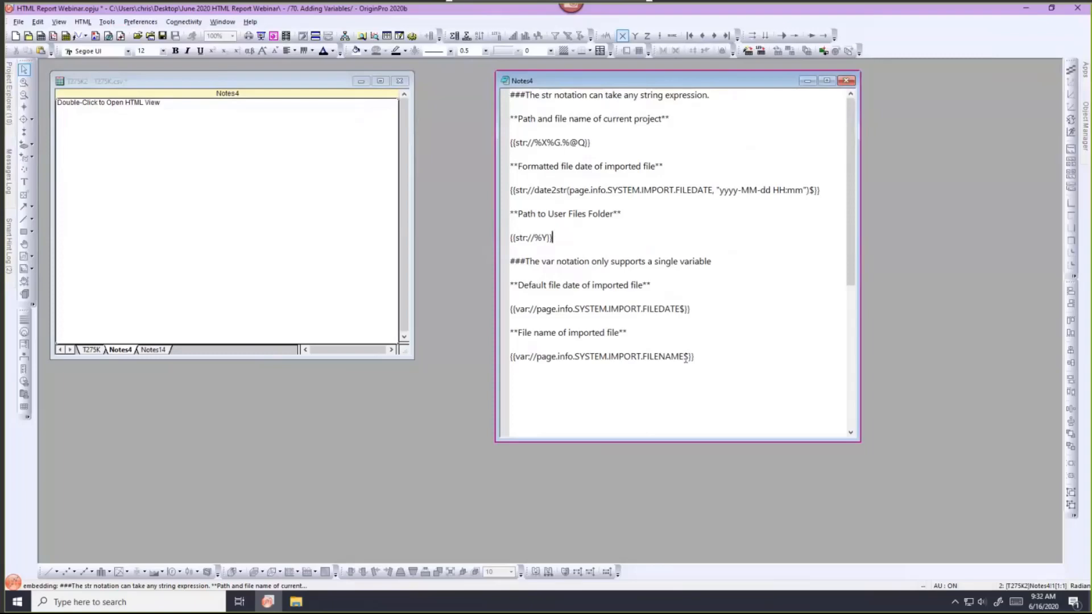
{"action": "key", "text": "ctrl+m"}
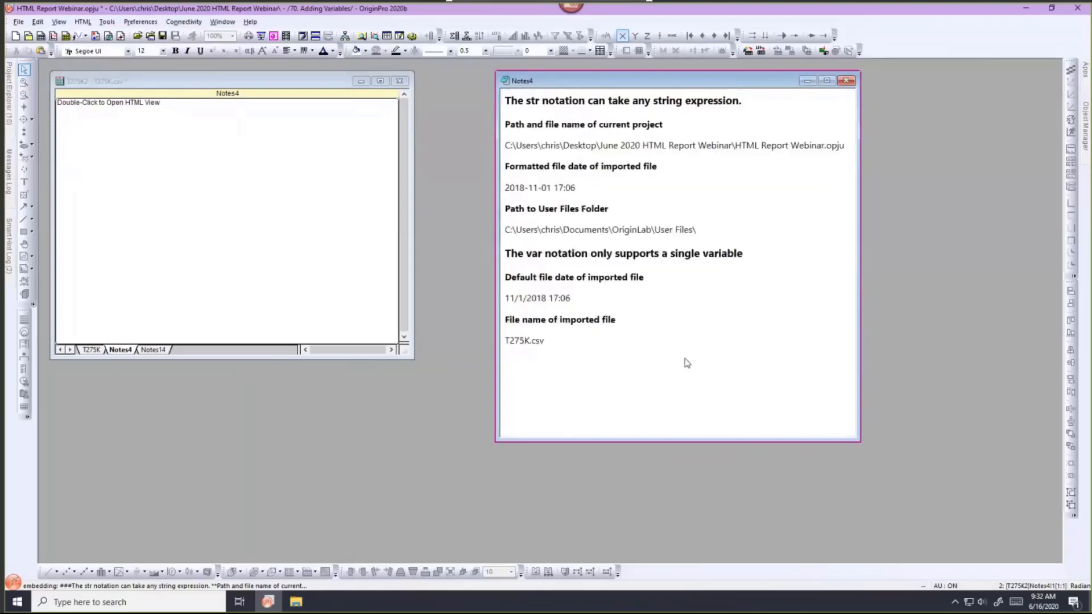
{"action": "key", "text": "ctrl+m"}
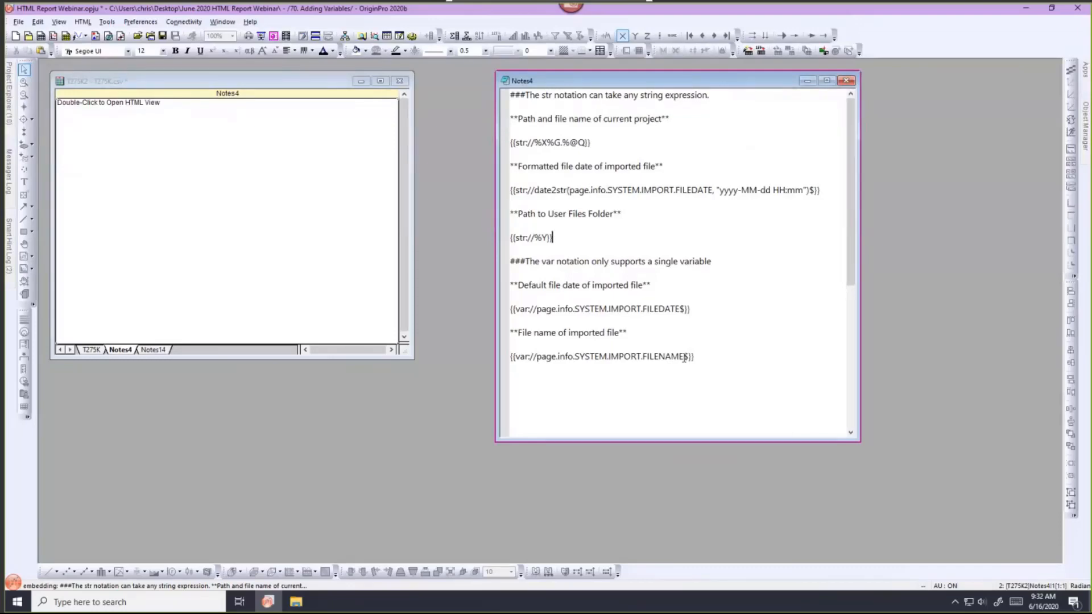
{"action": "key", "text": "ctrl+m"}
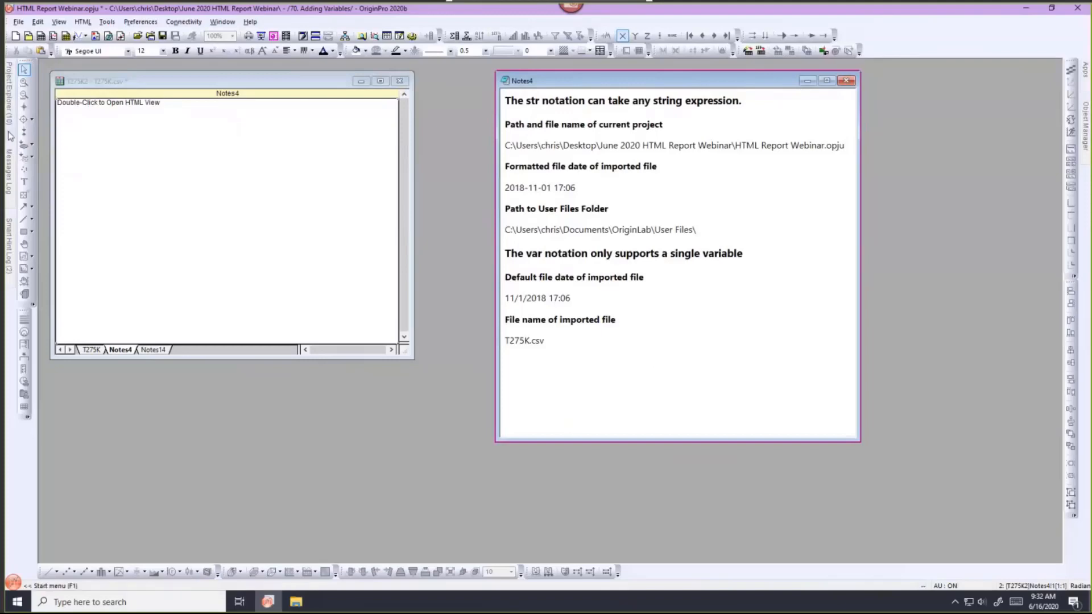
Step: Open the 80. Analysis Template project folder, then reposition and enlarge its T275K.csv workbook
{"action": "mouse_move", "coordinate": [11, 136]}
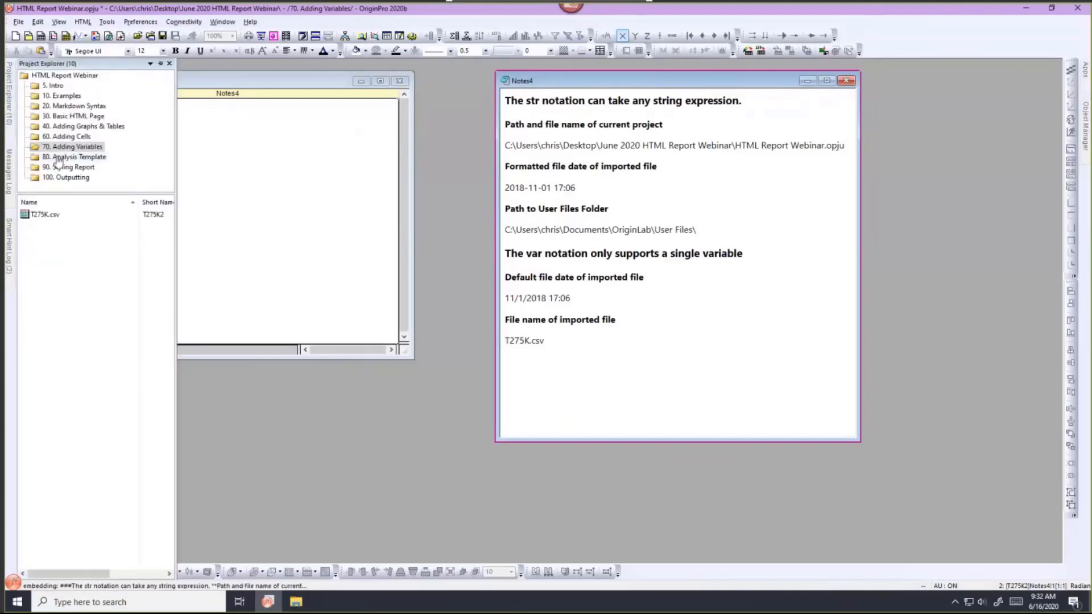
{"action": "left_click", "coordinate": [74, 157]}
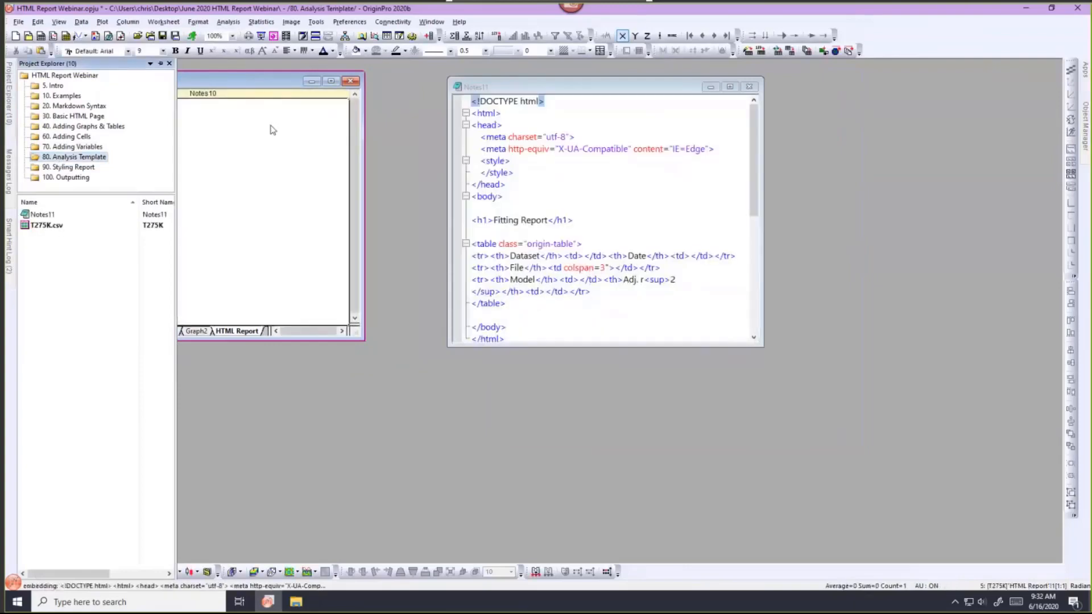
{"action": "left_click_drag", "start_coordinate": [293, 85], "coordinate": [351, 93]}
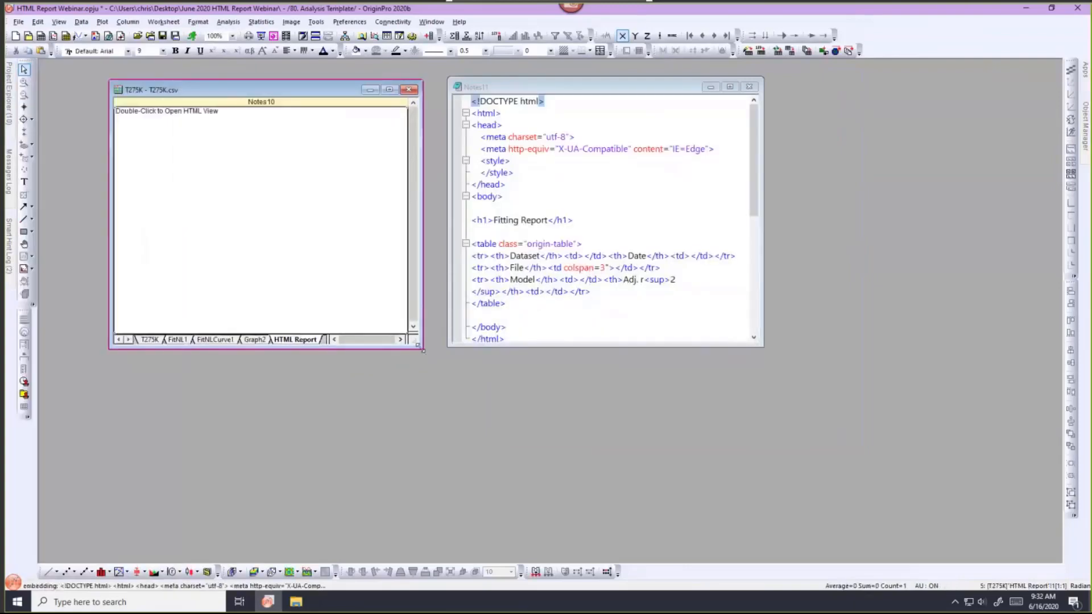
{"action": "left_click_drag", "start_coordinate": [574, 393], "coordinate": [615, 394]}
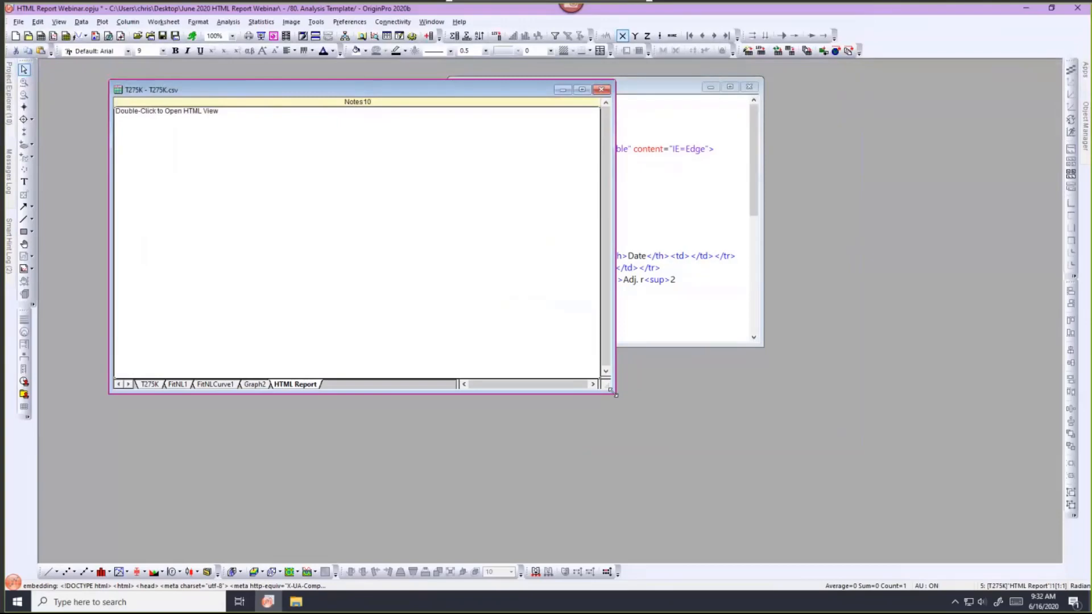
Step: View the T275K data sheet and the embedded Graph2 sheet, opening the graph in its own window and closing it again
{"action": "left_click", "coordinate": [152, 385]}
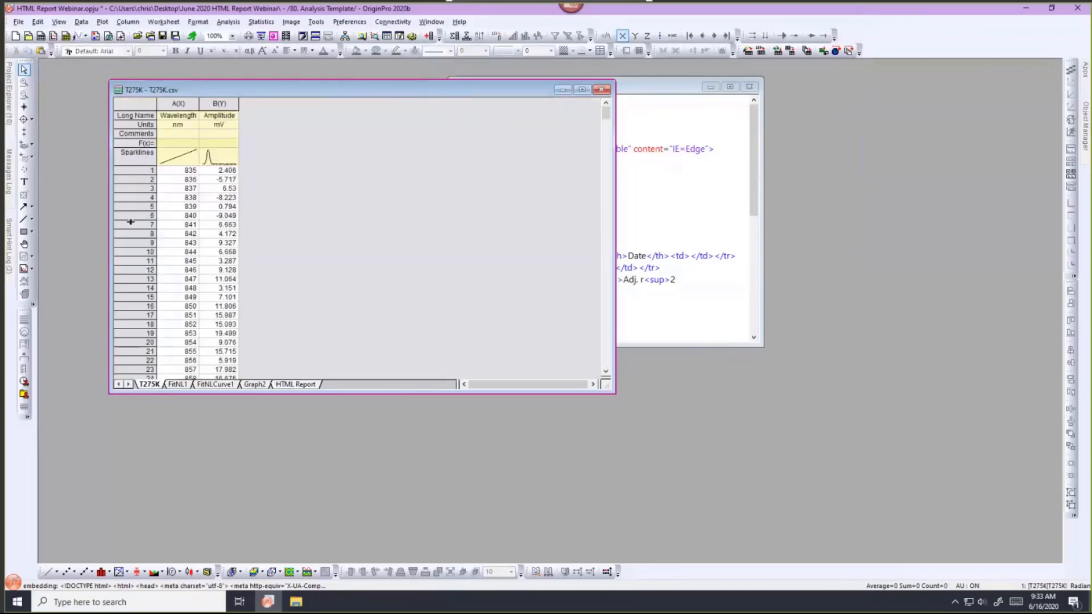
{"action": "left_click", "coordinate": [255, 385]}
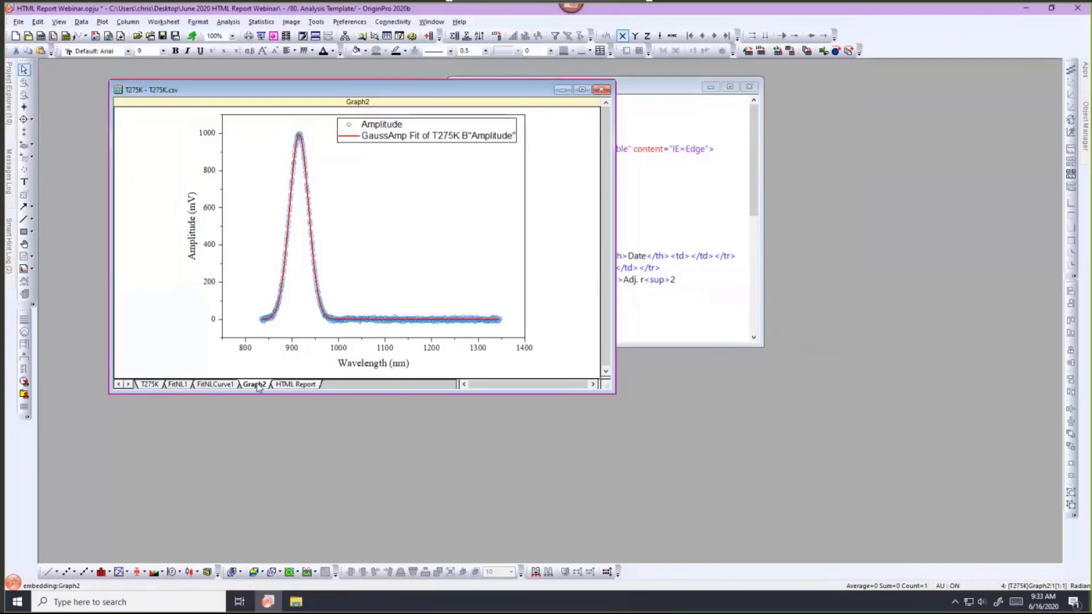
{"action": "double_click", "coordinate": [342, 243]}
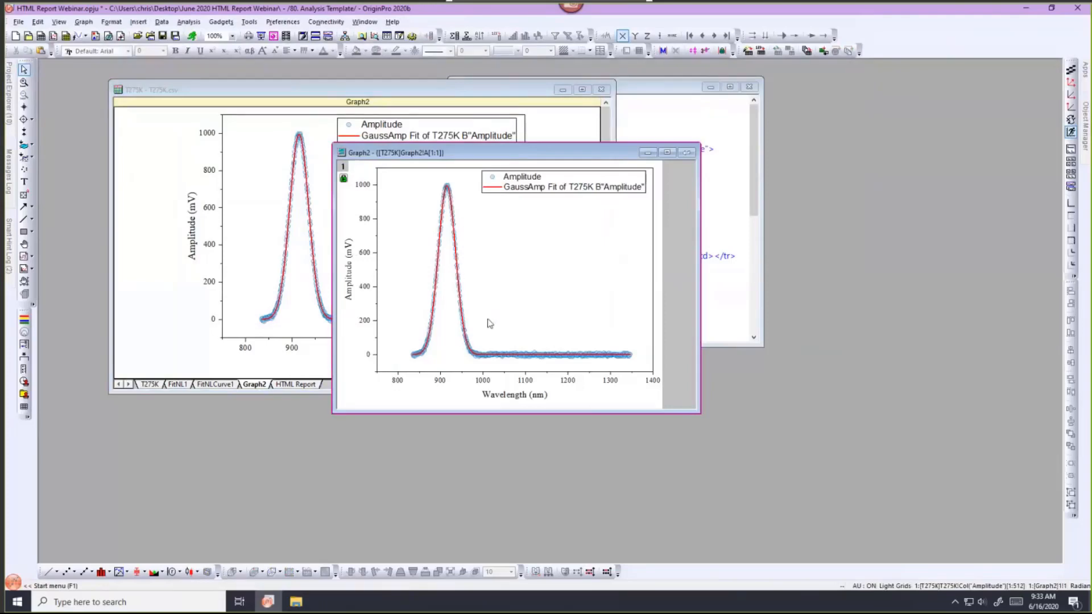
{"action": "left_click", "coordinate": [687, 153]}
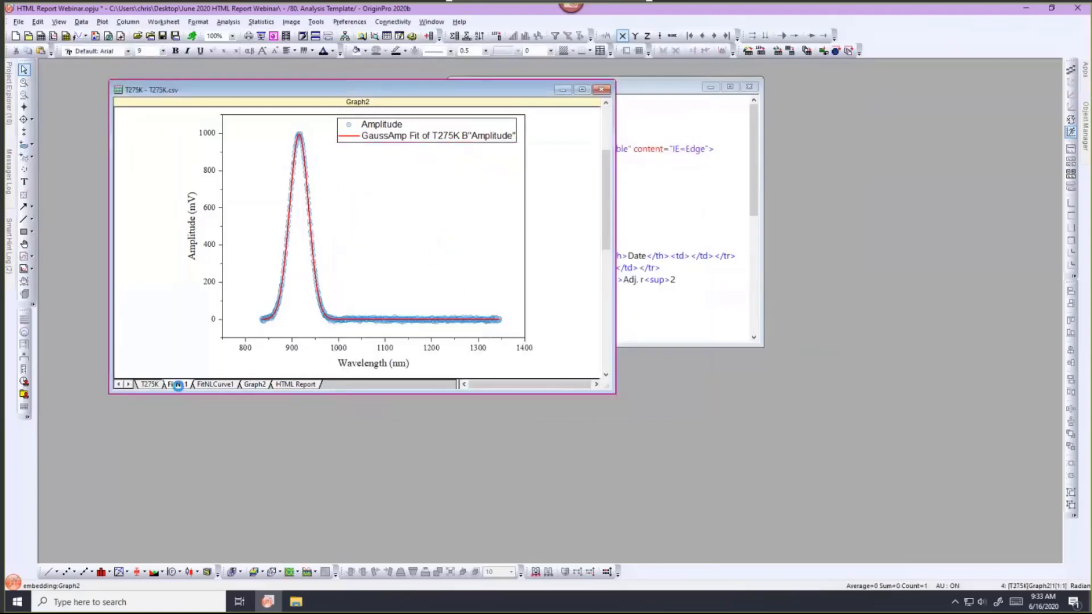
Step: Review the FitNL1 results sheet, then open the HTML Report sheet's notes, read the fitting report down to its parameter table and close it
{"action": "left_click", "coordinate": [177, 385]}
{"action": "left_click_drag", "start_coordinate": [605, 217], "coordinate": [605, 152]}
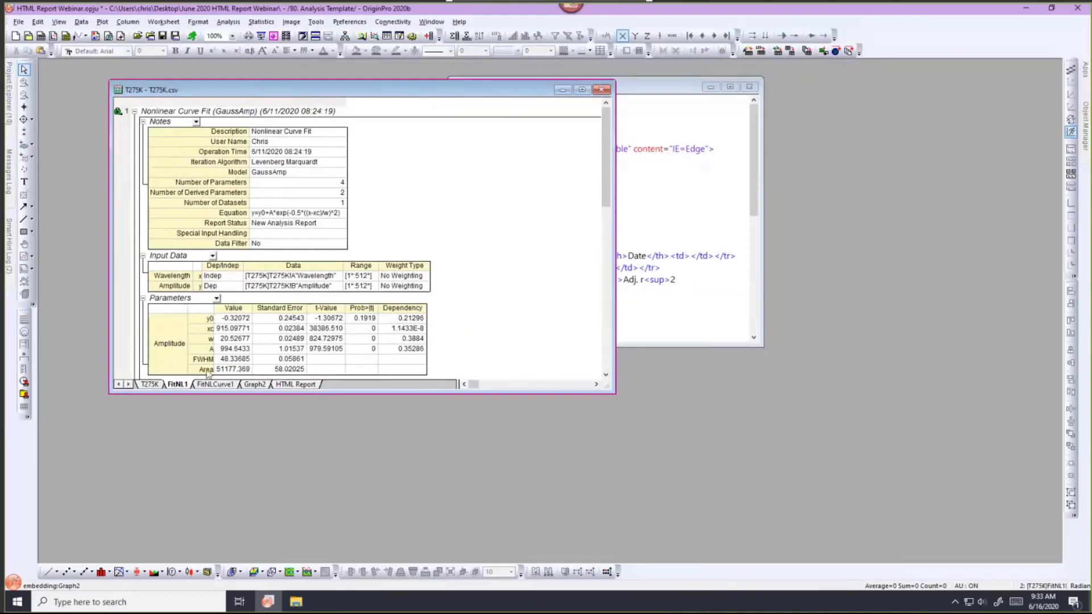
{"action": "left_click", "coordinate": [279, 384]}
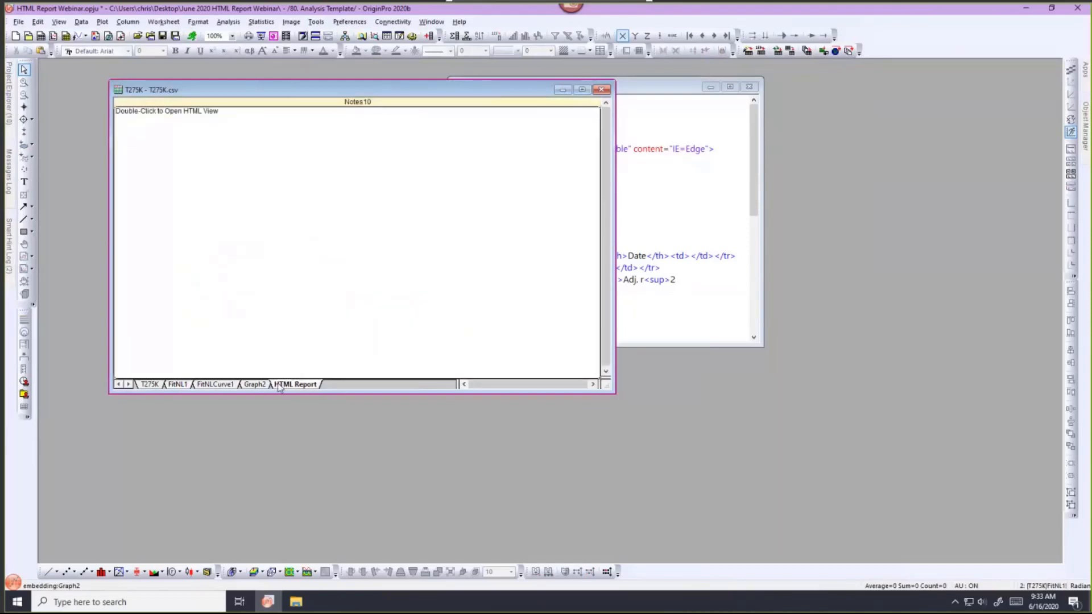
{"action": "double_click", "coordinate": [283, 262]}
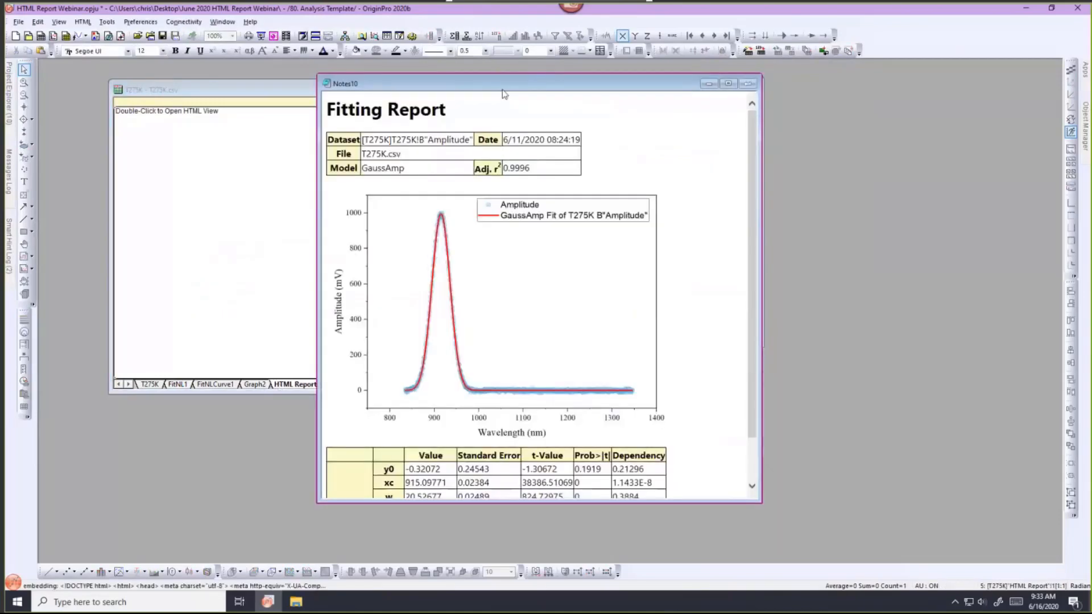
{"action": "left_click_drag", "start_coordinate": [483, 71], "coordinate": [467, 61]}
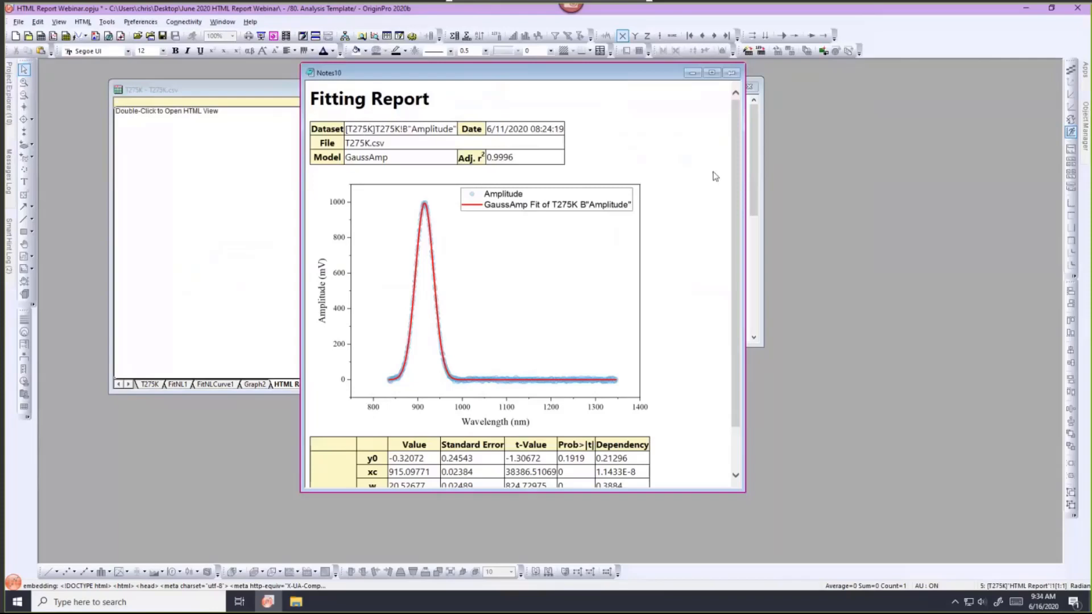
{"action": "left_click_drag", "start_coordinate": [737, 181], "coordinate": [733, 256]}
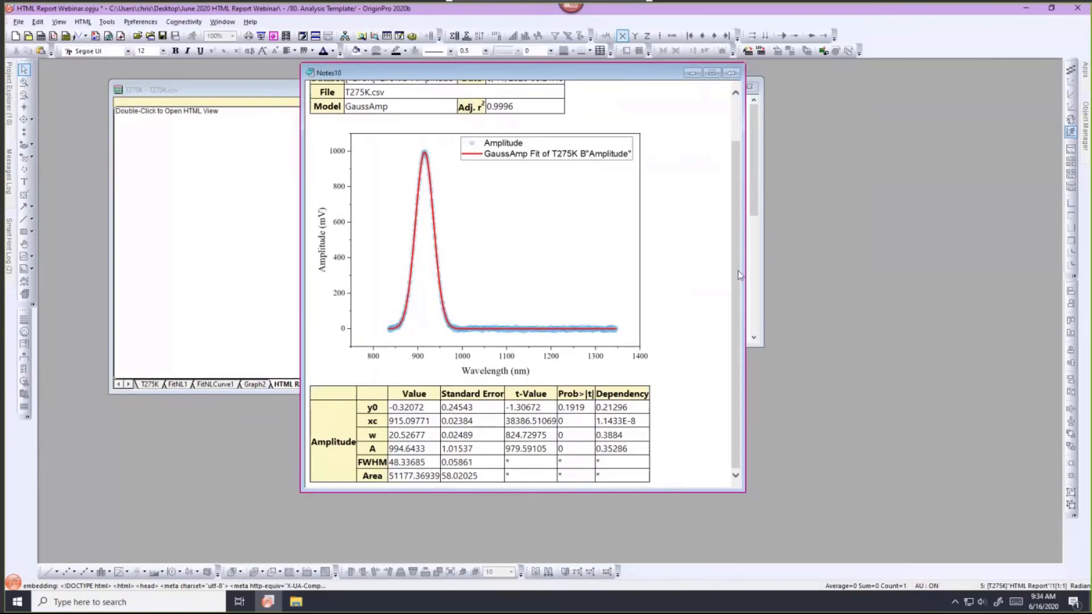
{"action": "scroll", "coordinate": [739, 275], "scroll_direction": "up", "scroll_amount": 2}
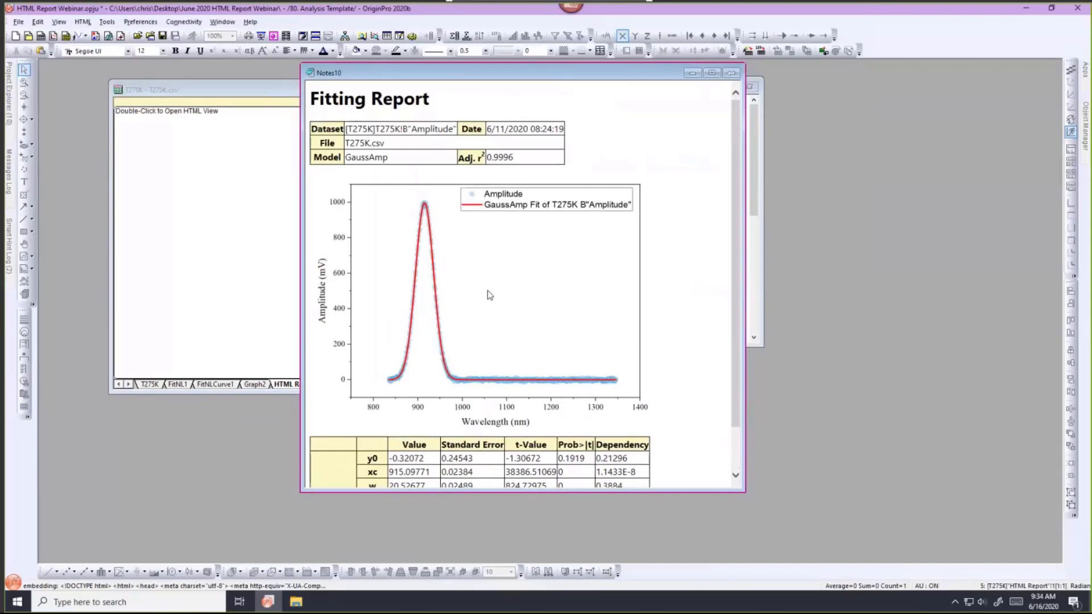
{"action": "left_click", "coordinate": [732, 73]}
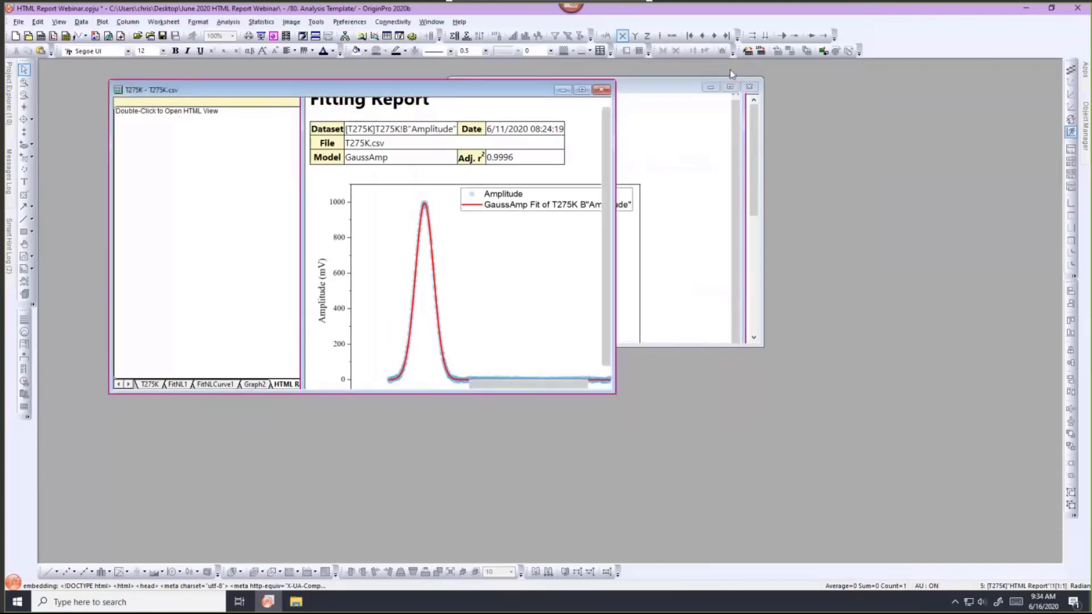
Step: Bring the Notes11 window forward, position it beside the workbook and enlarge it to show the whole HTML skeleton
{"action": "left_click", "coordinate": [675, 90]}
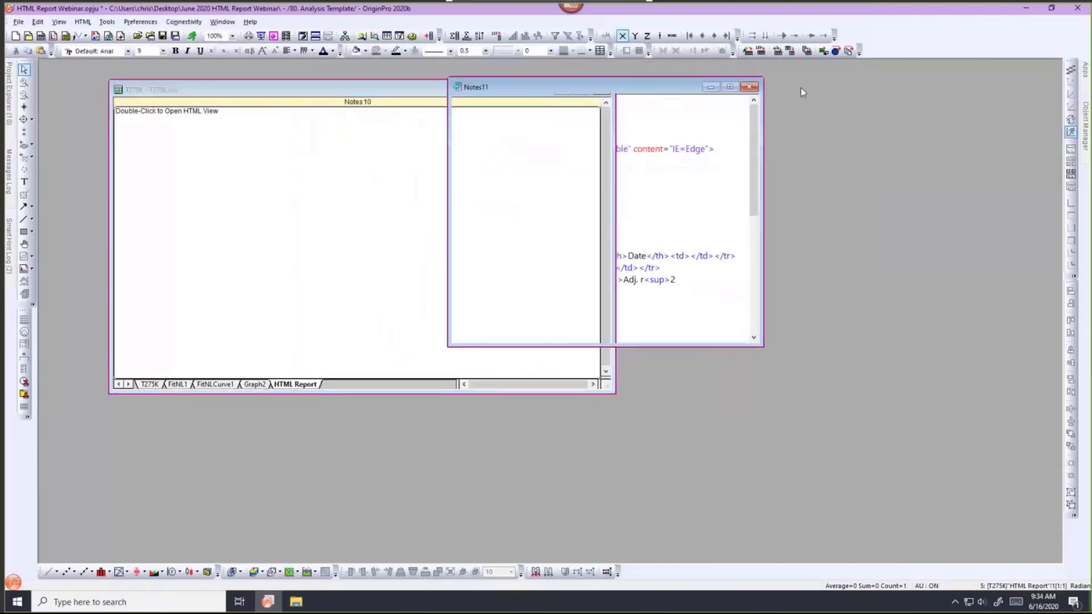
{"action": "left_click_drag", "start_coordinate": [665, 90], "coordinate": [801, 88]}
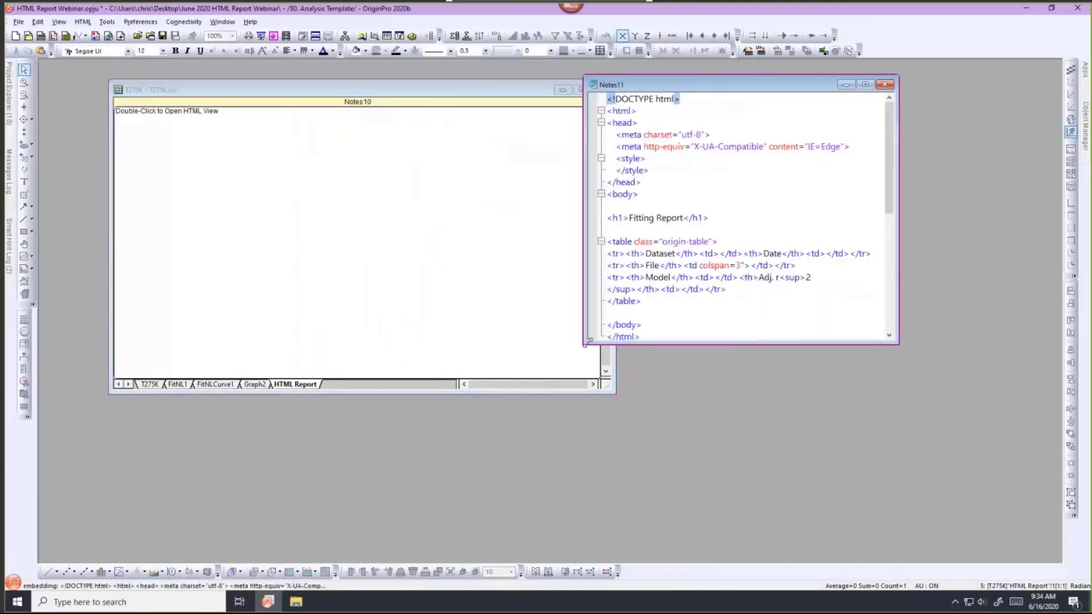
{"action": "left_click_drag", "start_coordinate": [586, 341], "coordinate": [574, 409]}
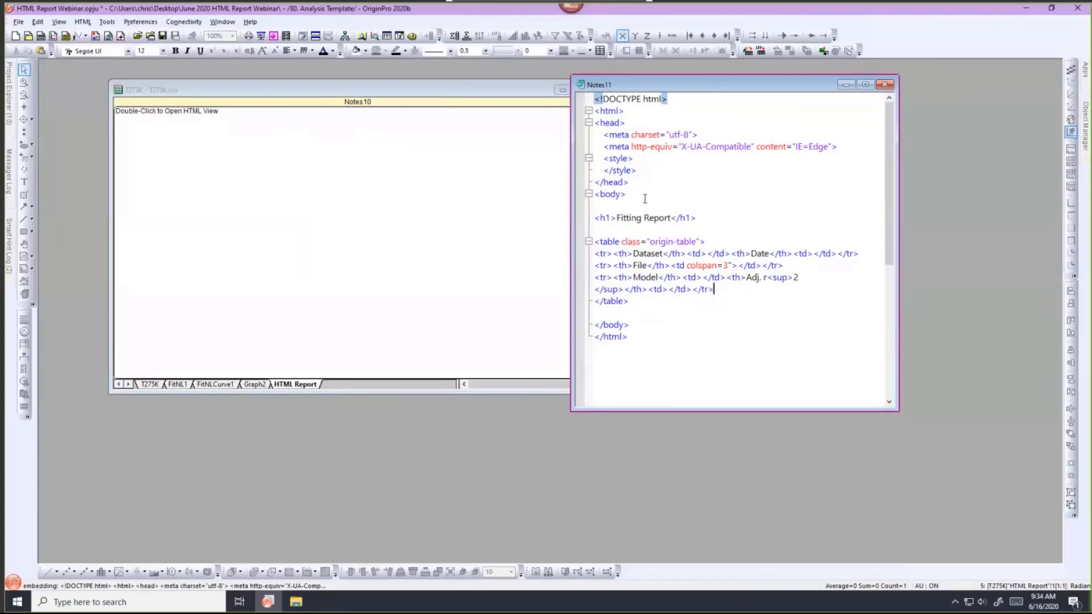
Step: Add a new notes sheet to the T275K.csv workbook after the HTML Report sheet
{"action": "left_click", "coordinate": [497, 92]}
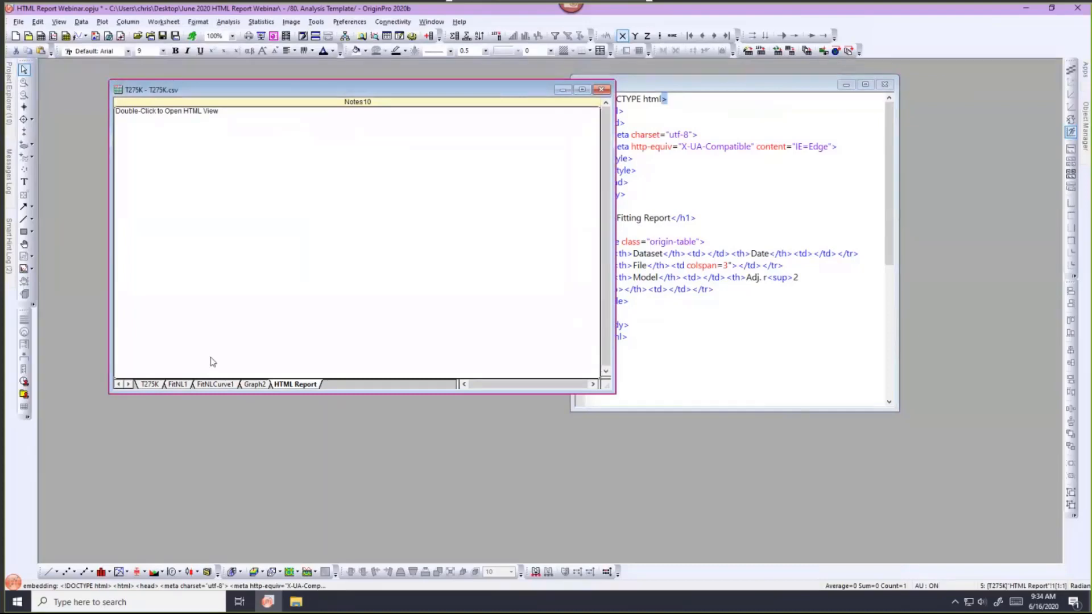
{"action": "right_click", "coordinate": [285, 386]}
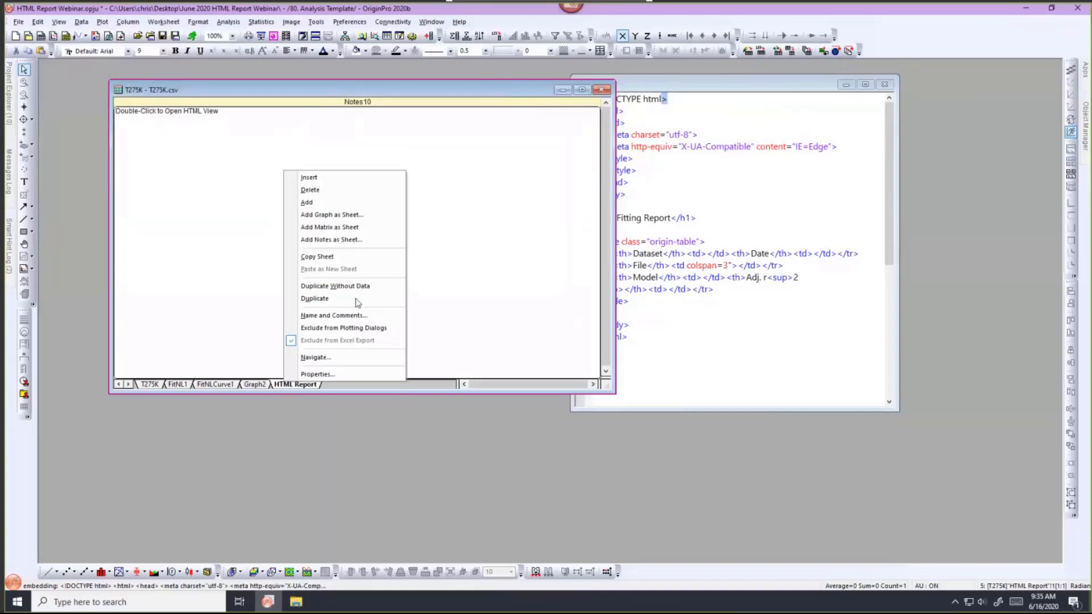
{"action": "left_click", "coordinate": [348, 241]}
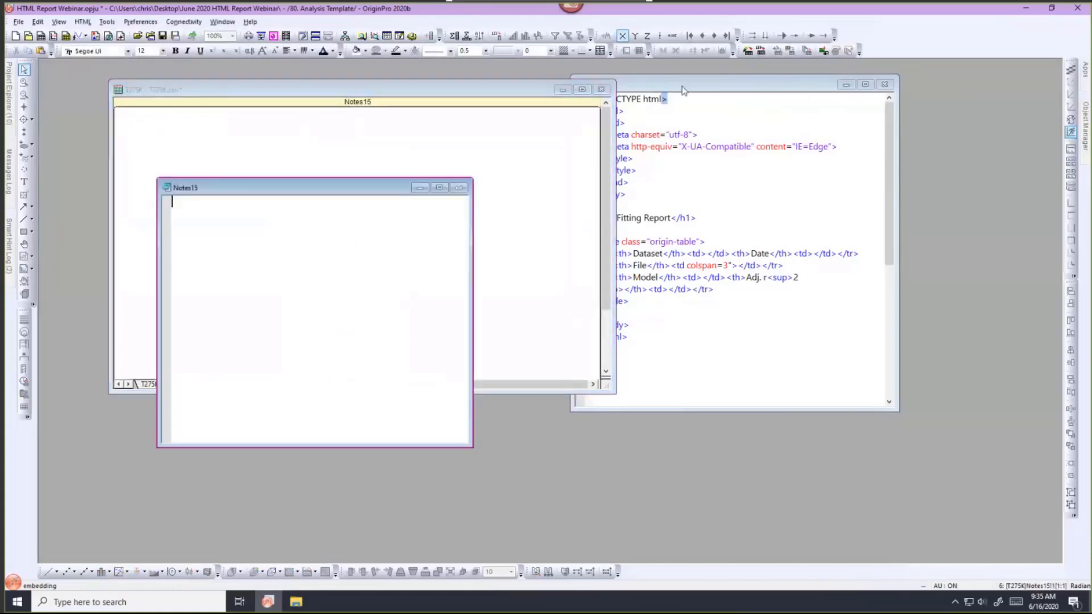
Step: Copy the entire HTML source of Notes11 into the new empty notes window, then minimize Notes11
{"action": "left_click", "coordinate": [692, 86]}
{"action": "key", "text": "ctrl+a"}
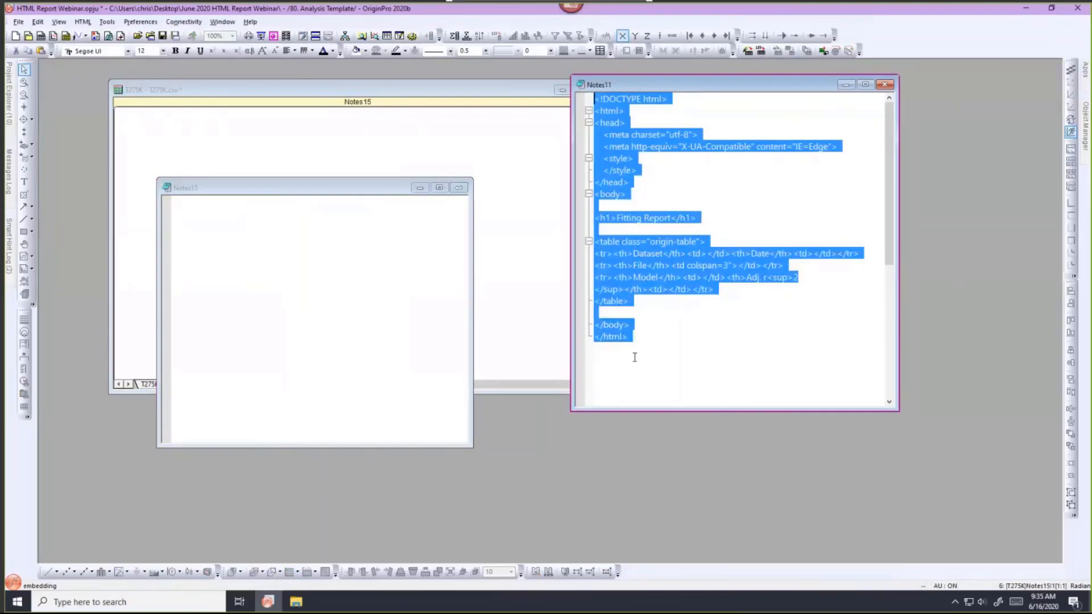
{"action": "left_click", "coordinate": [390, 302]}
{"action": "type", "text": "<!DOCTYPE html> <html> <head>     <meta charset=\"utf-8\">     <meta http-equiv=\"X-UA-Compatible\" content=\"IE=Edge\">     <style>     </style> </head> <body>  <h1>Fitting Report</h1>  <table class=\"origin-table\"> <tr><th>Dataset</th><td></td><th>Date</th><td></td></tr> <tr><th>File</th><td colspan=\"3\"></td></tr> <tr><th>Model</th><td></td><th>Adj. r<sup>2</sup></th><td></td></tr> </table>  </body> </html>"}
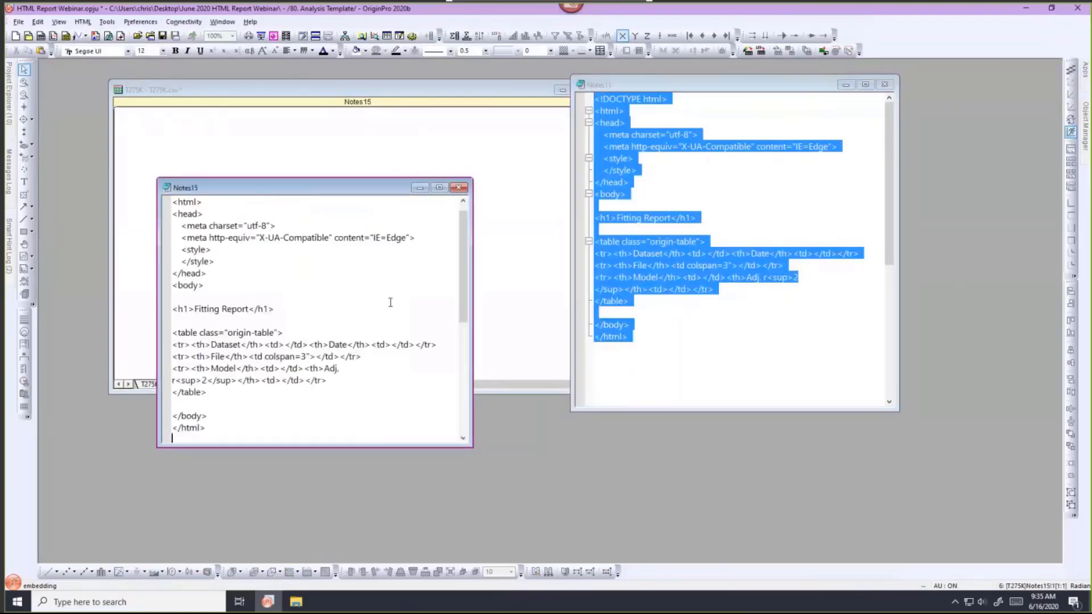
{"action": "left_click", "coordinate": [846, 84]}
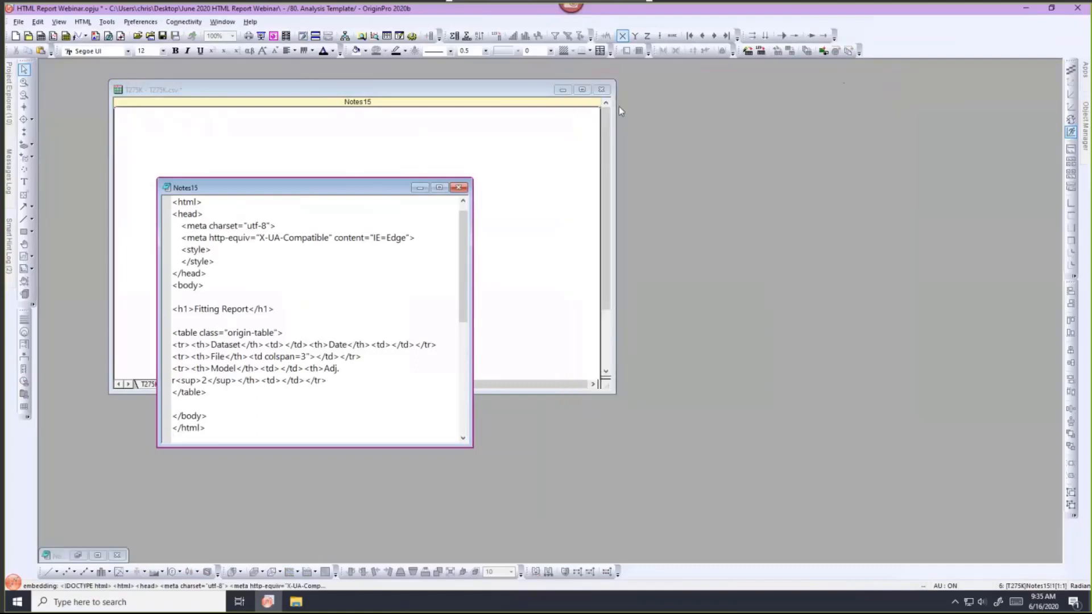
Step: Reposition and enlarge the new notes window so the table rows fit unwrapped, and set its syntax to HTML
{"action": "left_click_drag", "start_coordinate": [377, 190], "coordinate": [618, 107]}
{"action": "left_click_drag", "start_coordinate": [712, 363], "coordinate": [789, 408]}
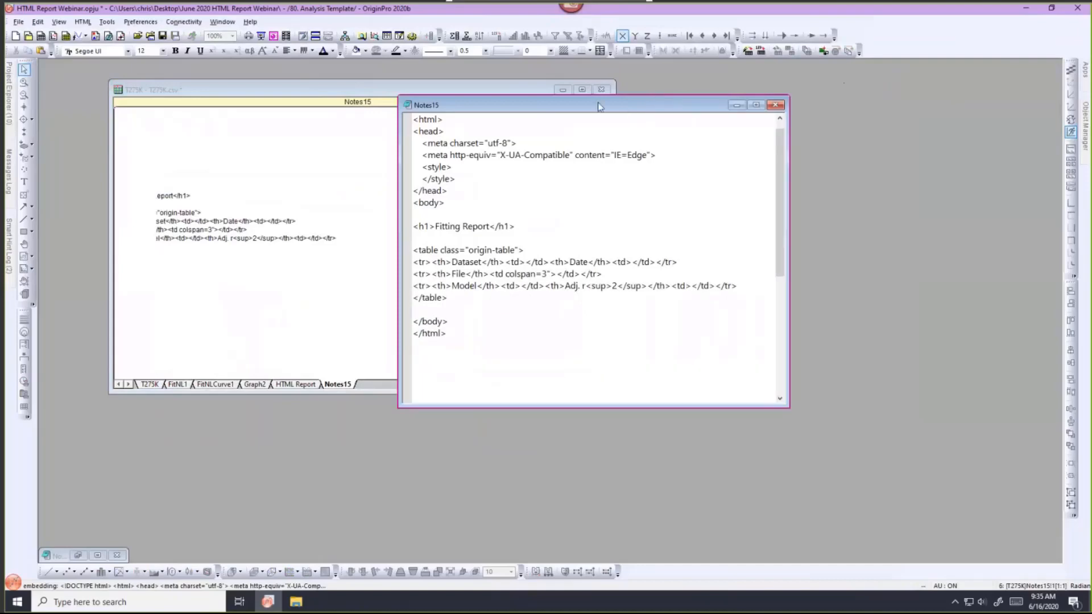
{"action": "right_click", "coordinate": [518, 109]}
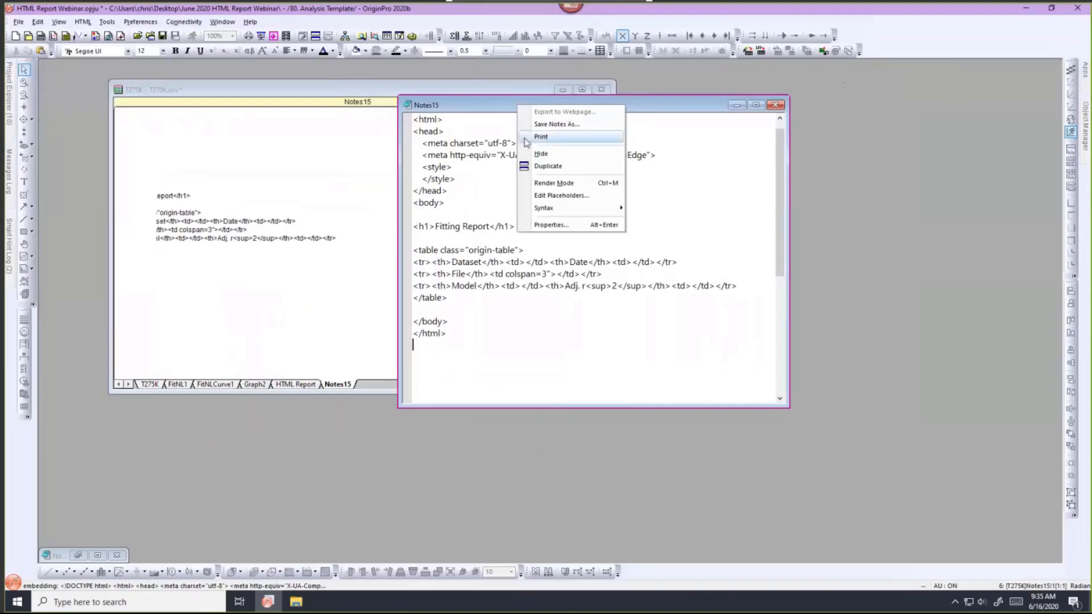
{"action": "mouse_move", "coordinate": [527, 211]}
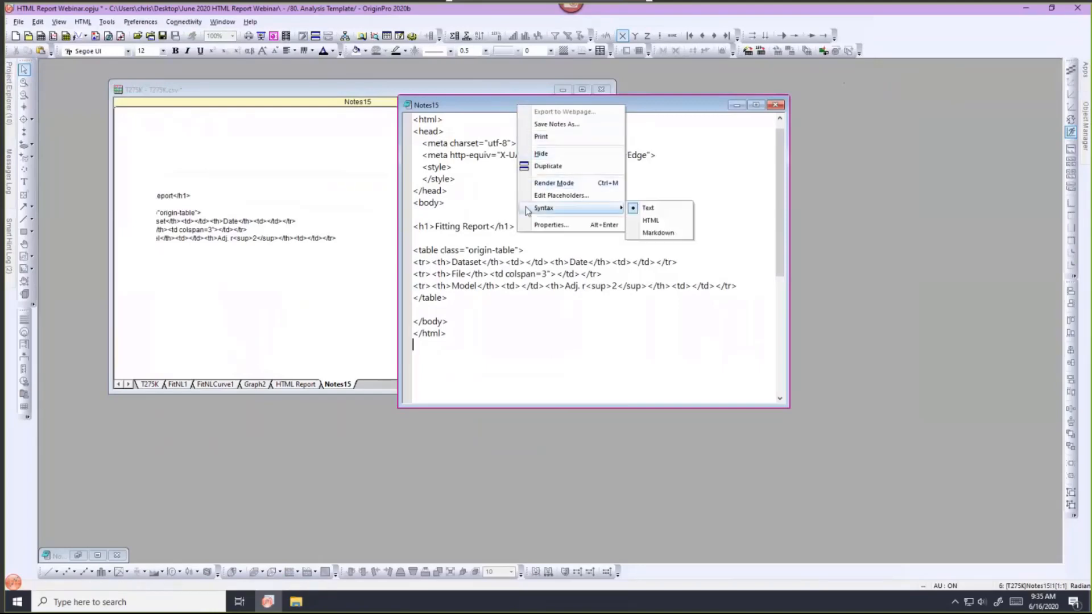
{"action": "left_click", "coordinate": [639, 219]}
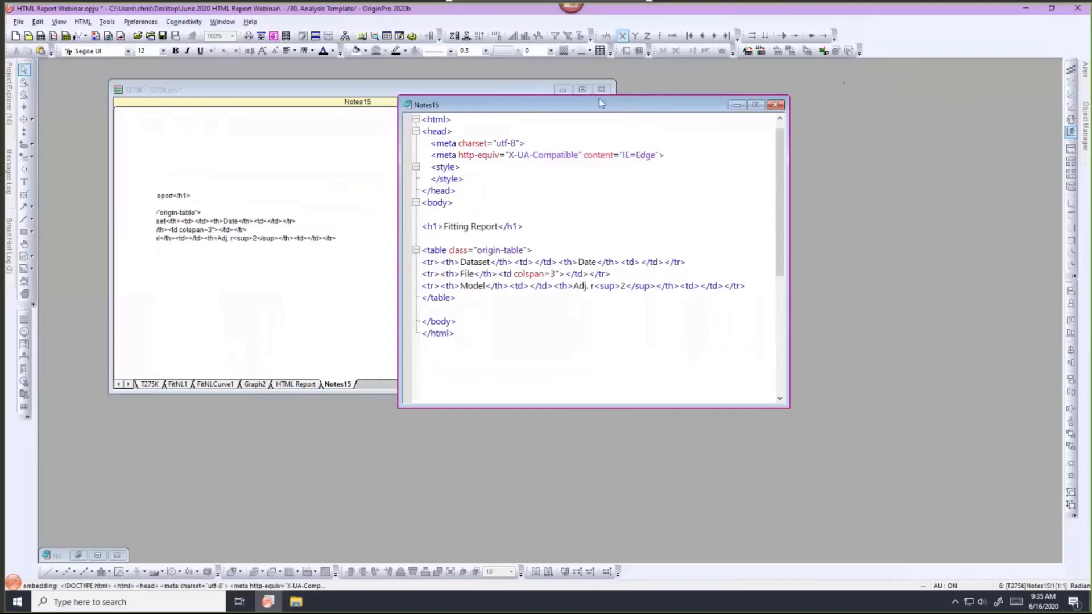
Step: Arrange the HTML notes window beside the T275K.csv workbook, show the FitNL1 sheet and narrow the workbook to avoid overlap
{"action": "left_click_drag", "start_coordinate": [671, 87], "coordinate": [803, 71]}
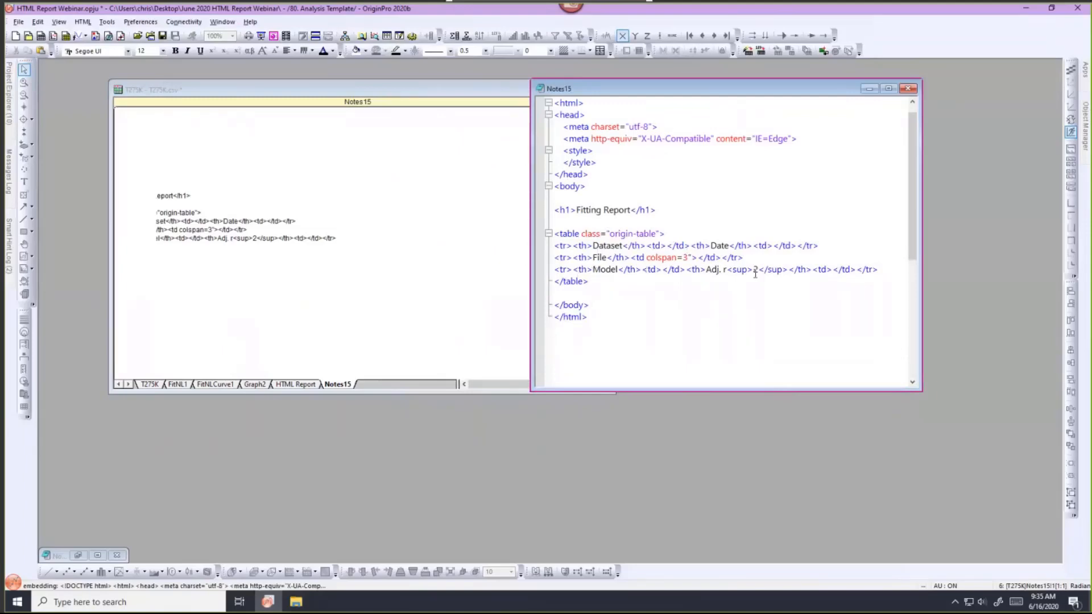
{"action": "left_click", "coordinate": [183, 386]}
{"action": "left_click", "coordinate": [183, 387]}
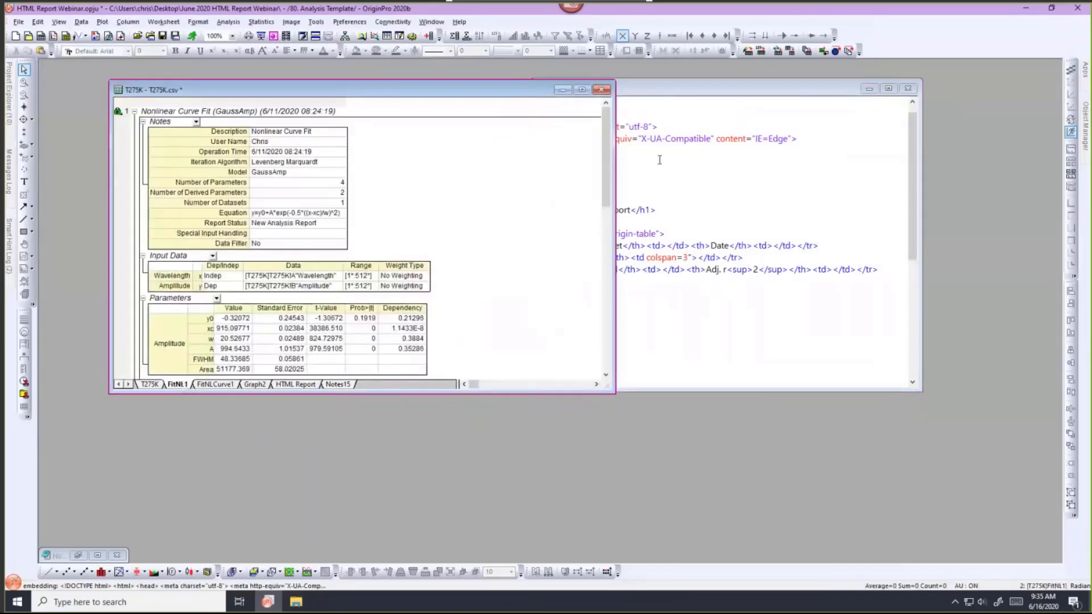
{"action": "left_click_drag", "start_coordinate": [616, 168], "coordinate": [518, 183]}
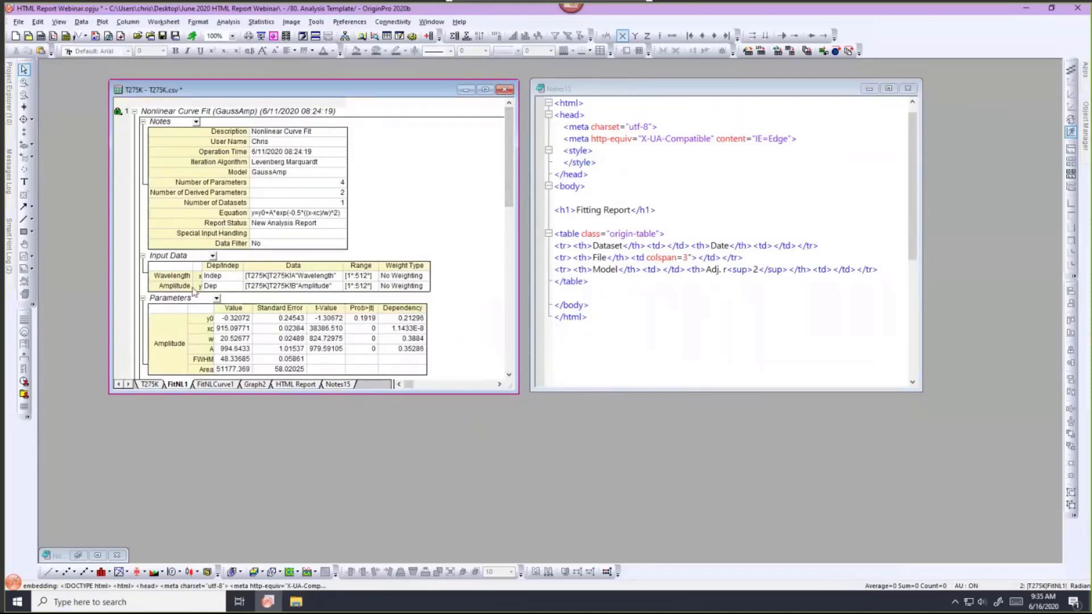
Step: Copy the Amplitude row's Data cell from the Input Data table and paste it as a cell link into the empty table cell after Date
{"action": "left_click", "coordinate": [265, 285]}
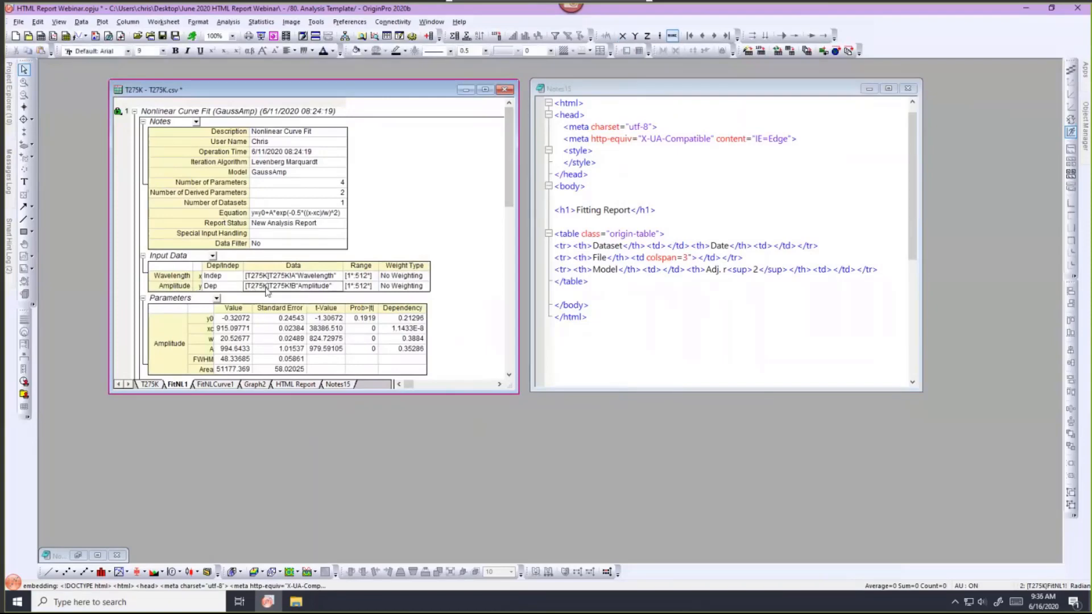
{"action": "right_click", "coordinate": [265, 286]}
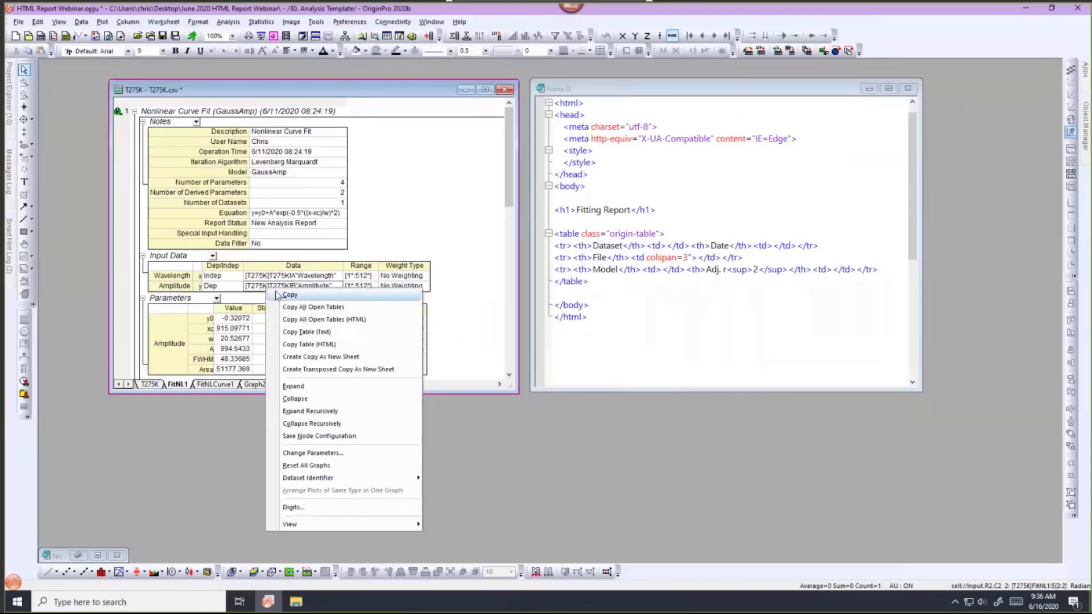
{"action": "left_click", "coordinate": [279, 296]}
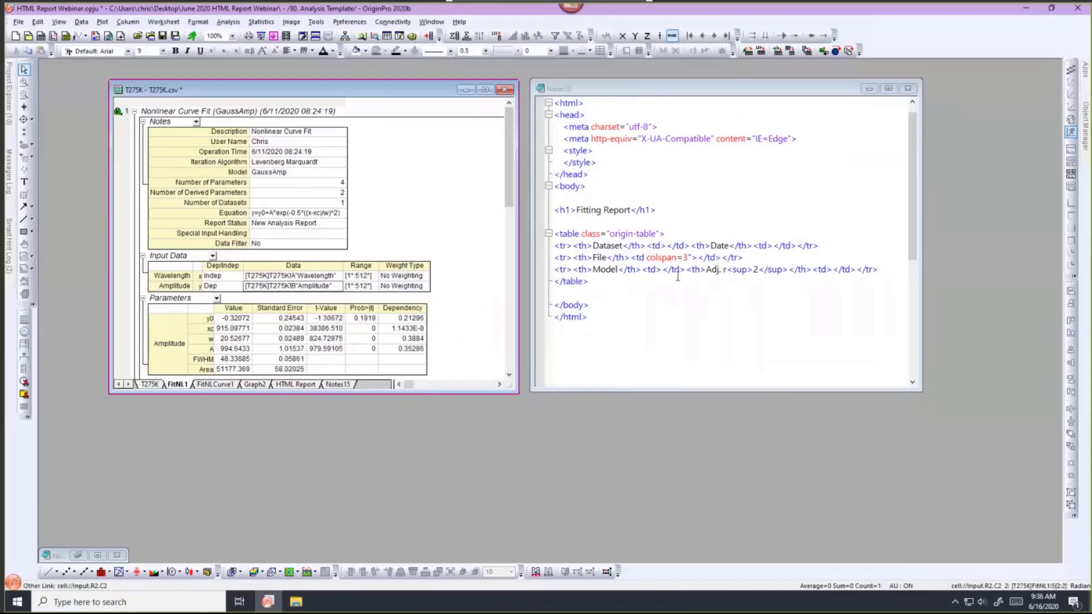
{"action": "left_click", "coordinate": [774, 246]}
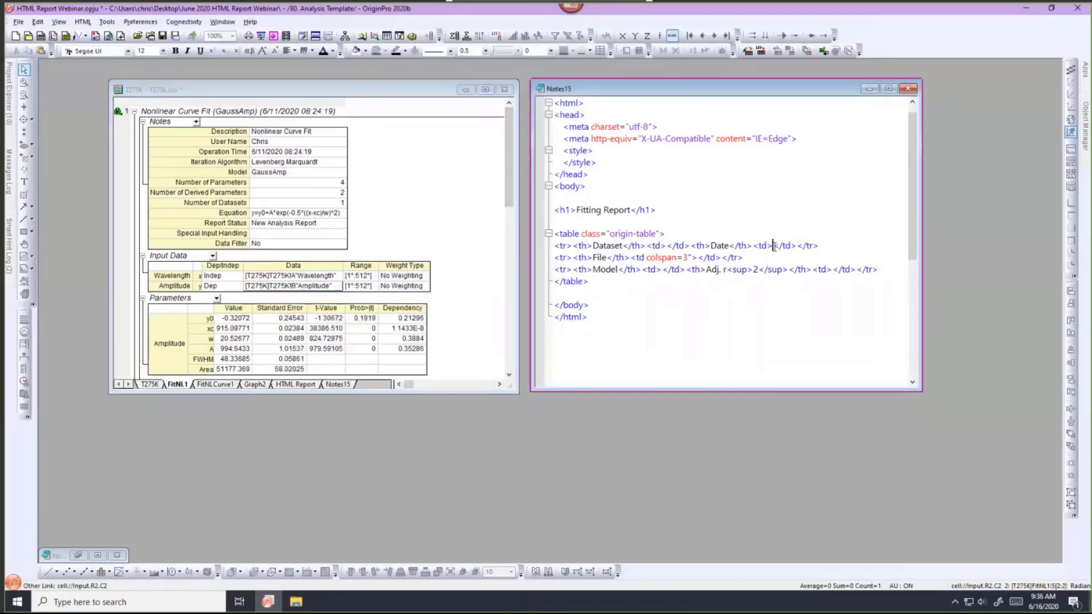
{"action": "right_click", "coordinate": [774, 247]}
{"action": "left_click", "coordinate": [805, 320]}
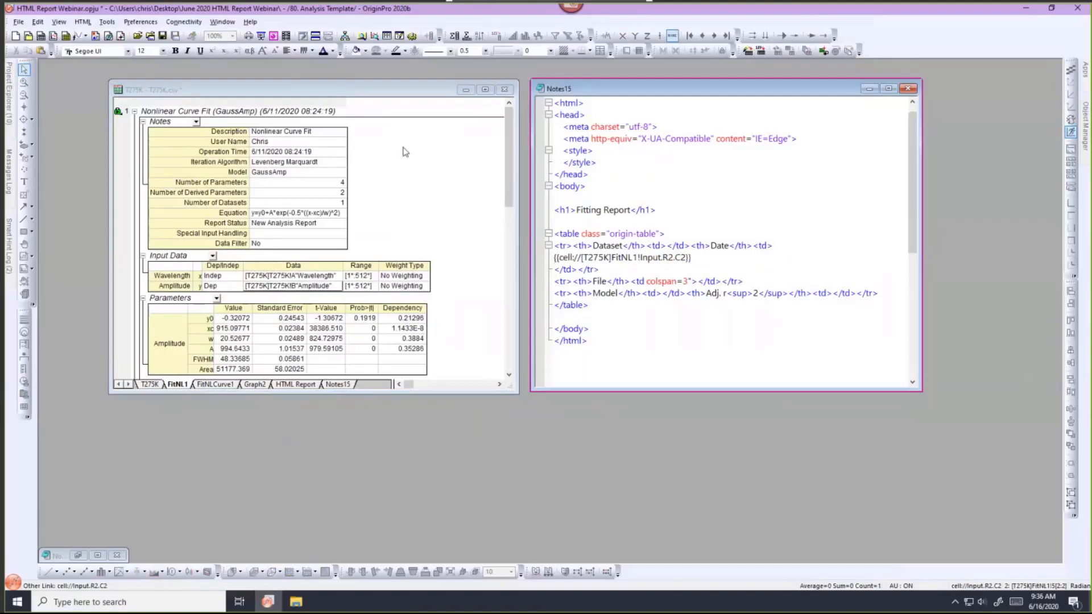
Step: Open Notes4 in the 70. Adding Variables folder, show its source and copy the {{var://page.info.SYSTEM.IMPORT.FILENAME$}} expression
{"action": "left_click", "coordinate": [507, 157]}
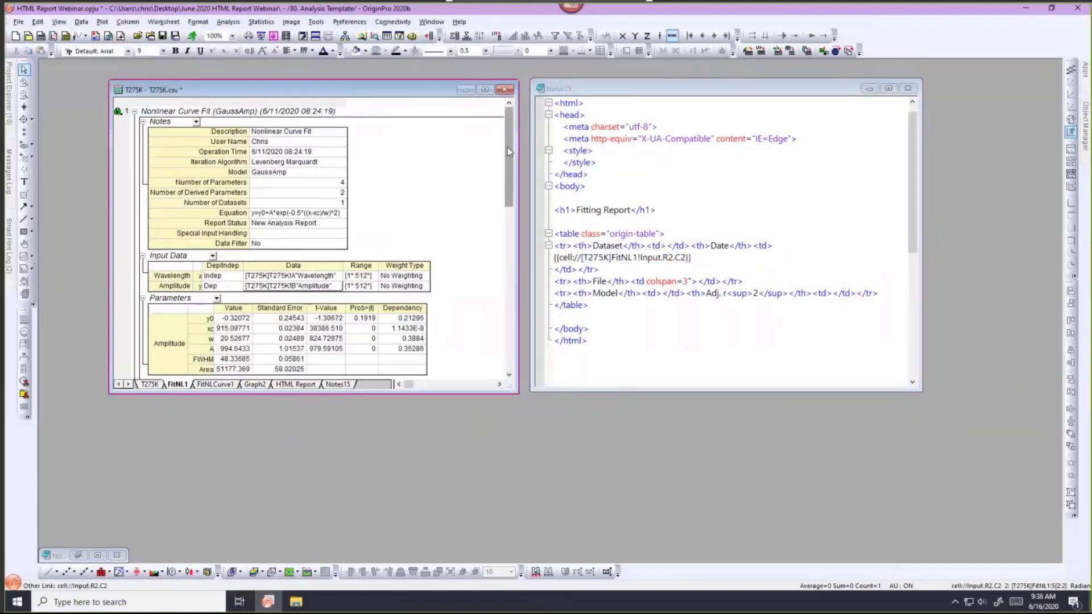
{"action": "mouse_move", "coordinate": [9, 108]}
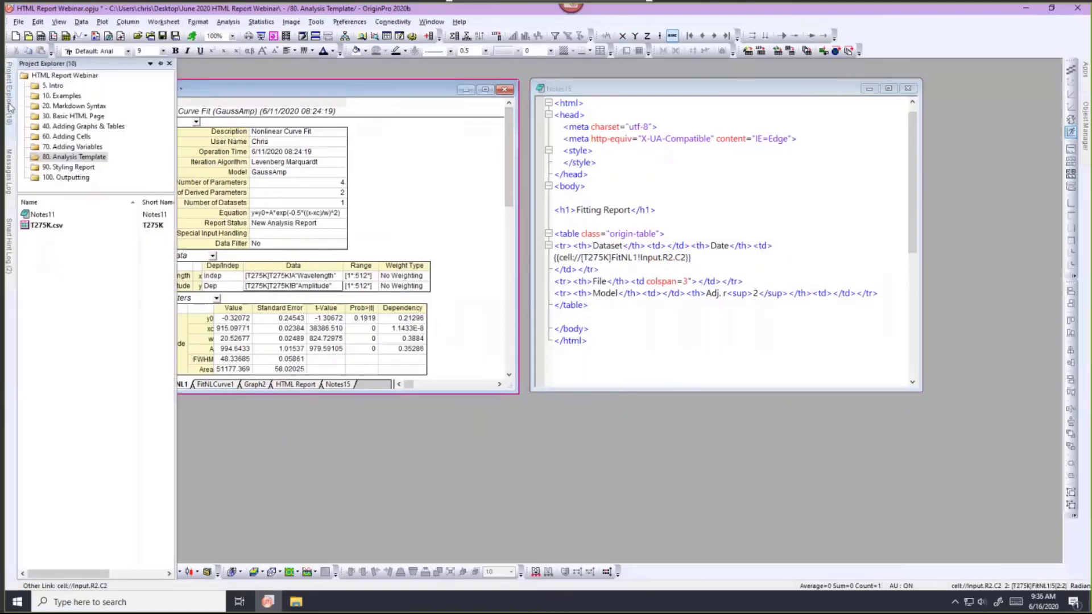
{"action": "left_click", "coordinate": [73, 146]}
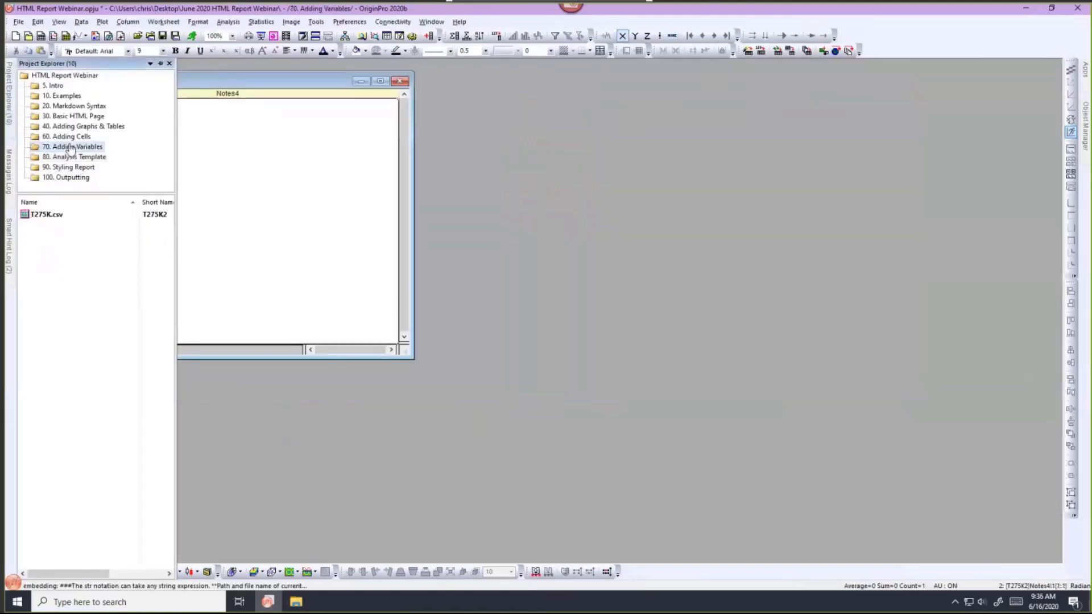
{"action": "double_click", "coordinate": [296, 125]}
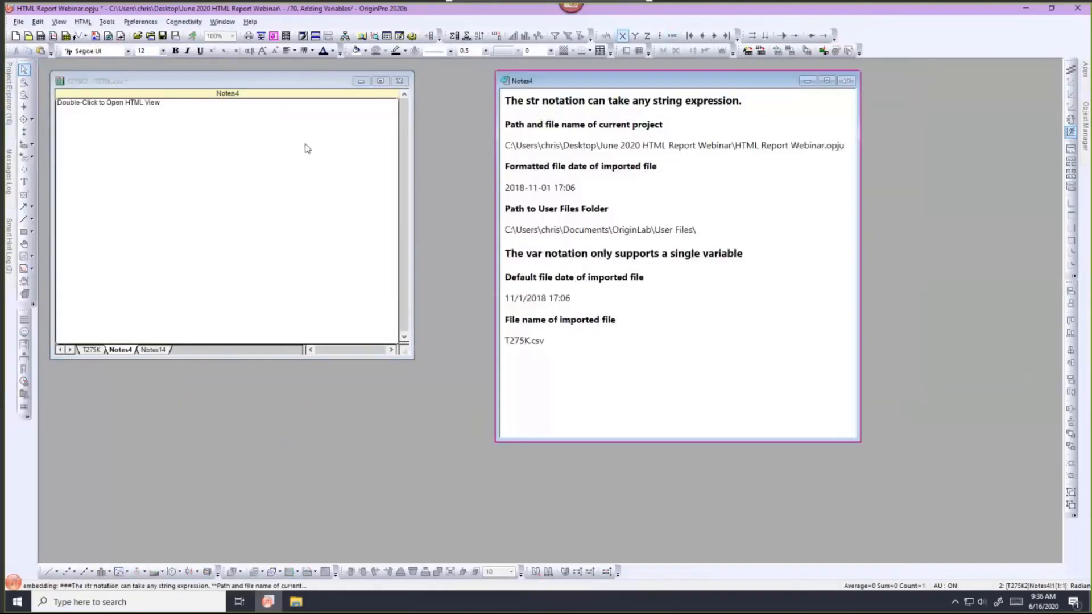
{"action": "double_click", "coordinate": [575, 332]}
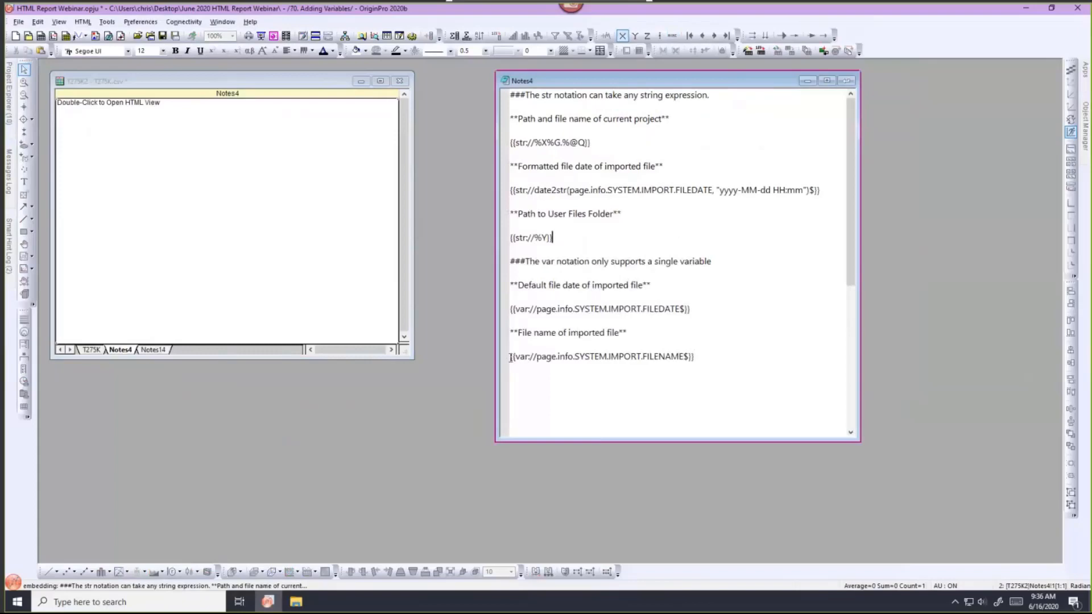
{"action": "left_click_drag", "start_coordinate": [511, 357], "coordinate": [694, 357]}
{"action": "key", "text": "ctrl+c"}
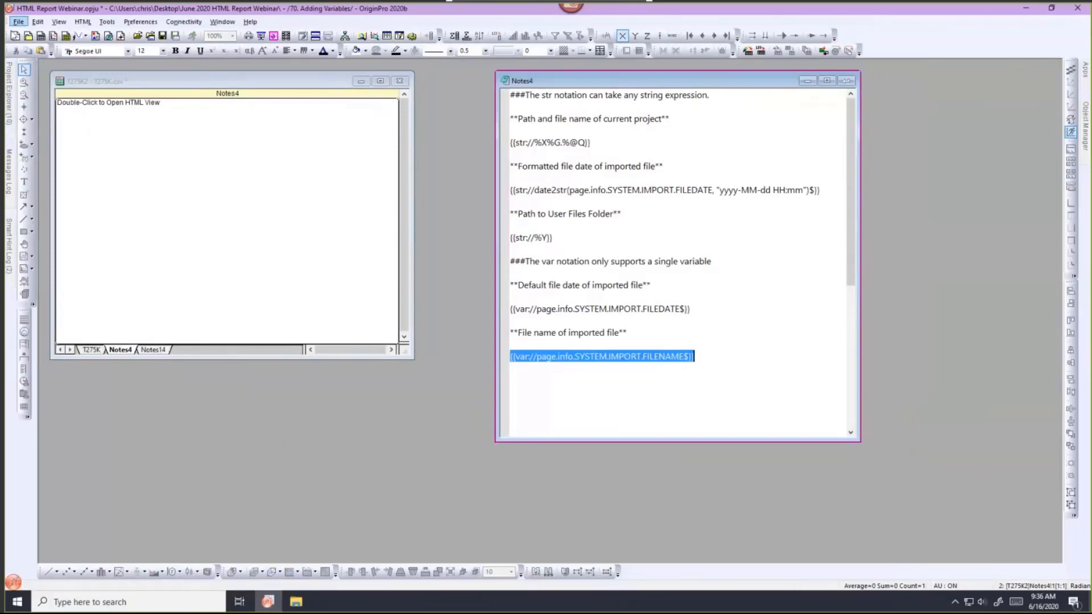
{"action": "mouse_move", "coordinate": [9, 78]}
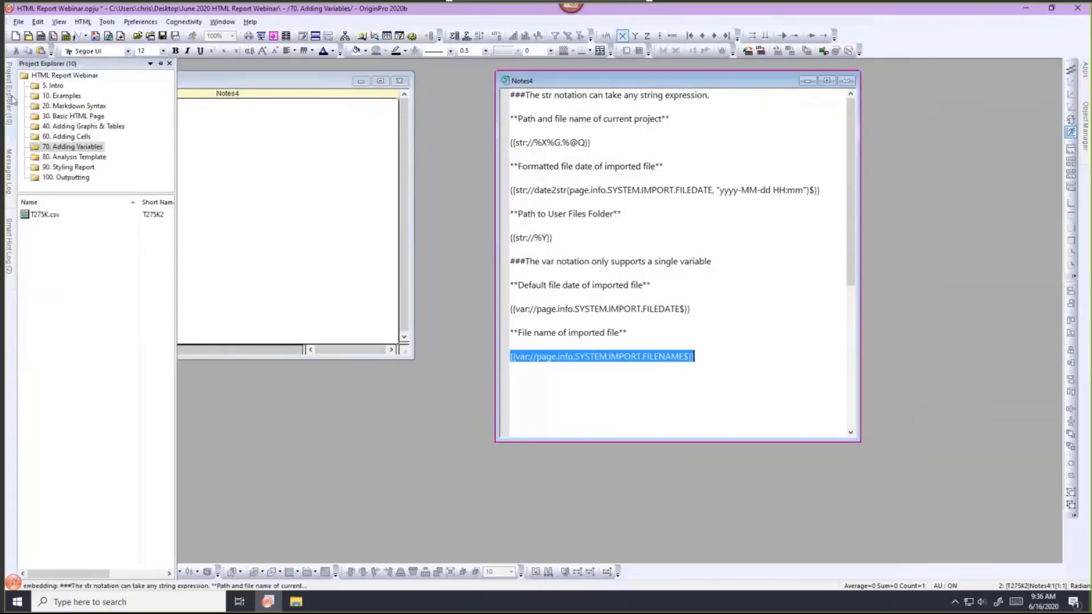
Step: Return to the 80. Analysis Template folder, open Notes15 and paste the copied import file name variable into the File row's empty cell
{"action": "left_click", "coordinate": [69, 159]}
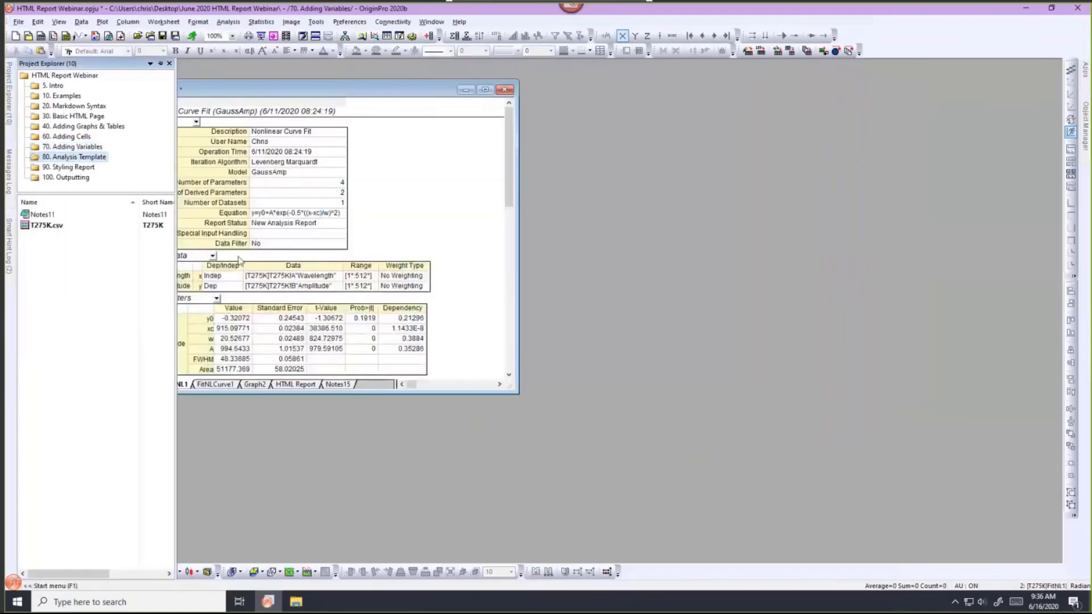
{"action": "left_click", "coordinate": [338, 384]}
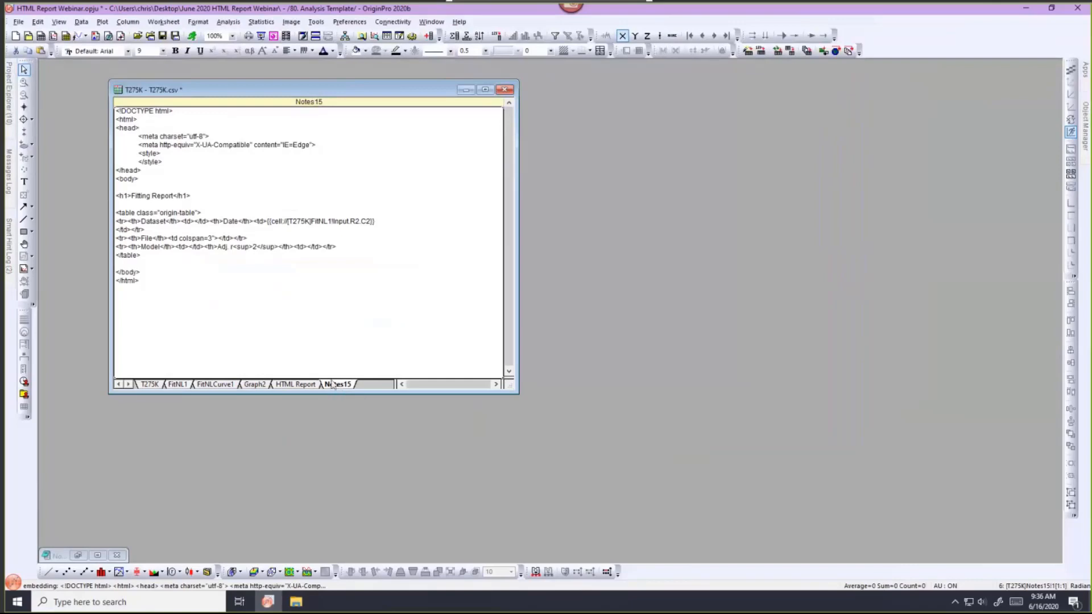
{"action": "left_click", "coordinate": [311, 279]}
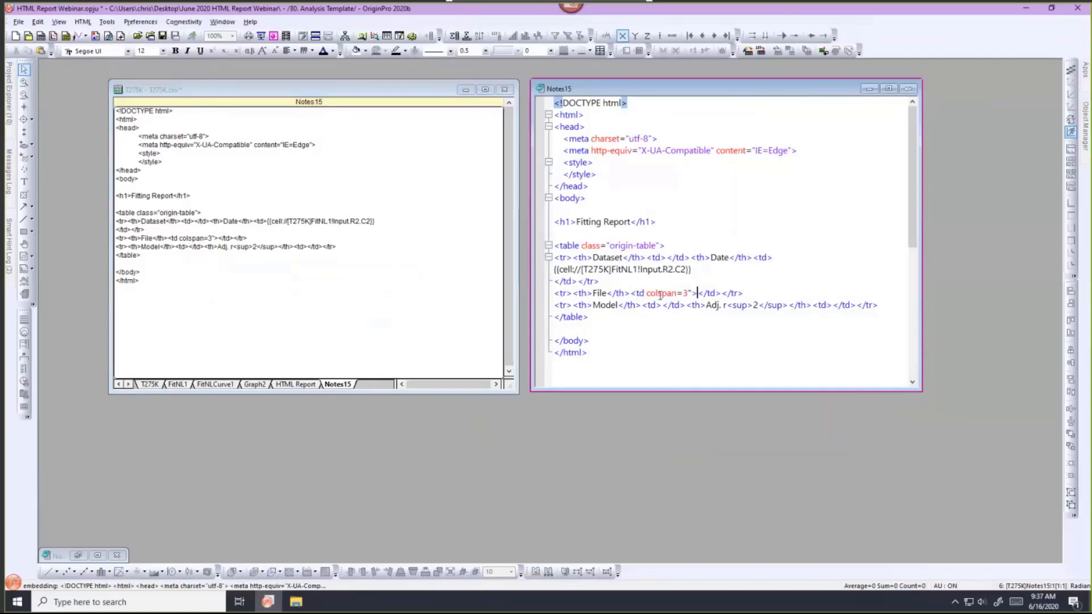
{"action": "right_click", "coordinate": [697, 294]}
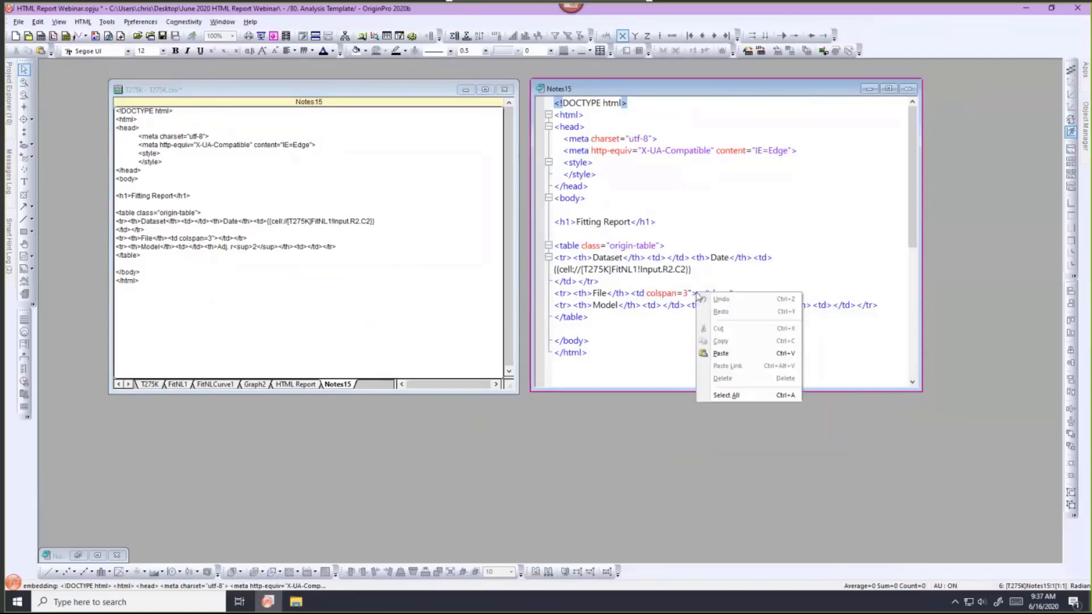
{"action": "left_click", "coordinate": [715, 354]}
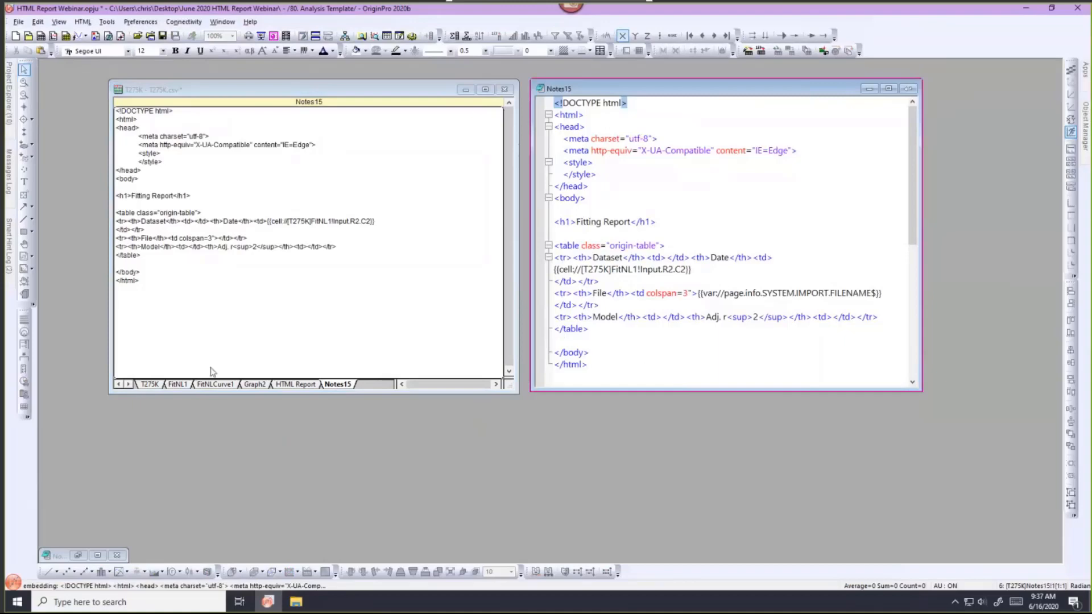
Step: Copy the Model value from the FitNL1 sheet's Notes table and paste it as a link into the report's empty Model cell
{"action": "left_click", "coordinate": [185, 385]}
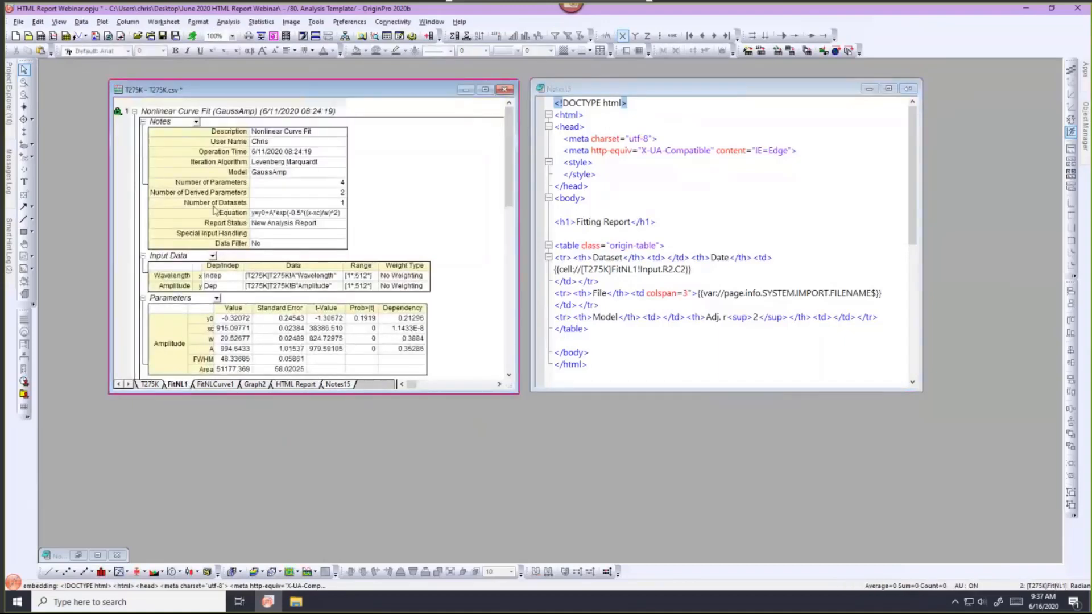
{"action": "left_click", "coordinate": [279, 177]}
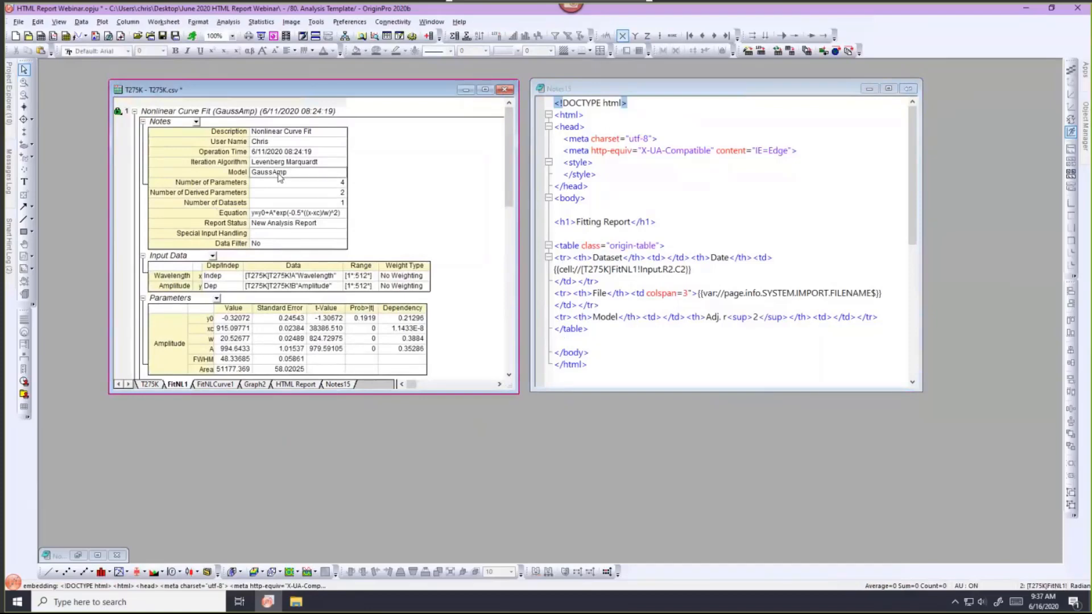
{"action": "right_click", "coordinate": [279, 177]}
{"action": "left_click", "coordinate": [301, 183]}
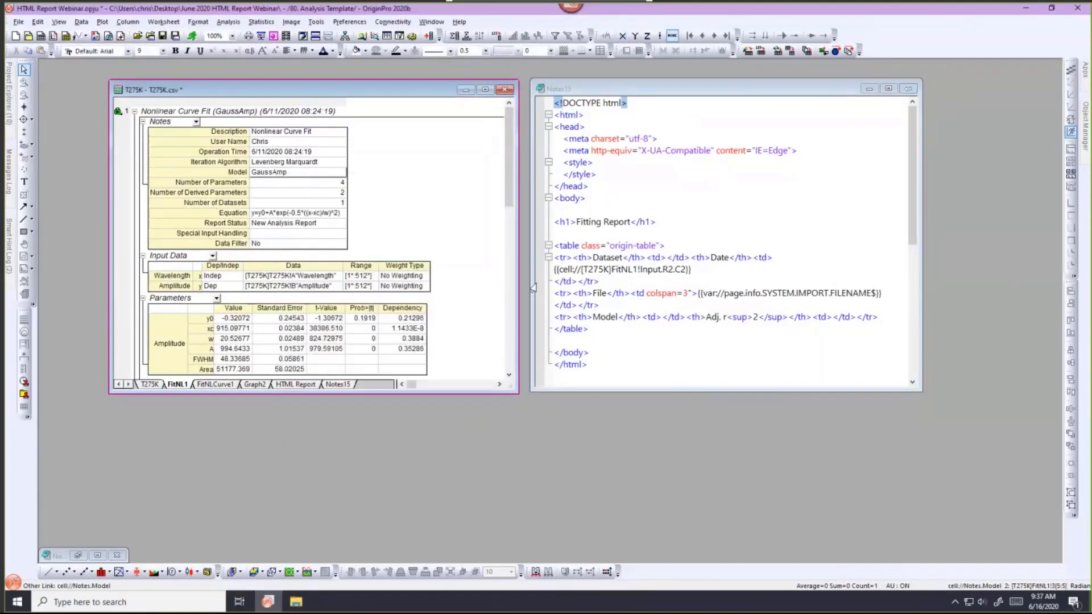
{"action": "left_click", "coordinate": [663, 319]}
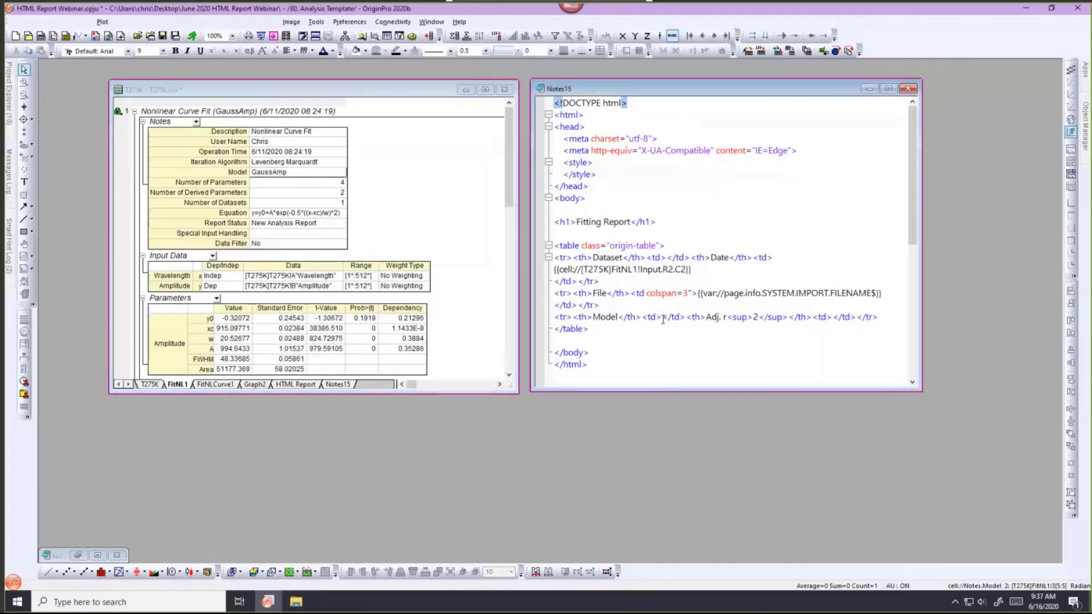
{"action": "right_click", "coordinate": [663, 320]}
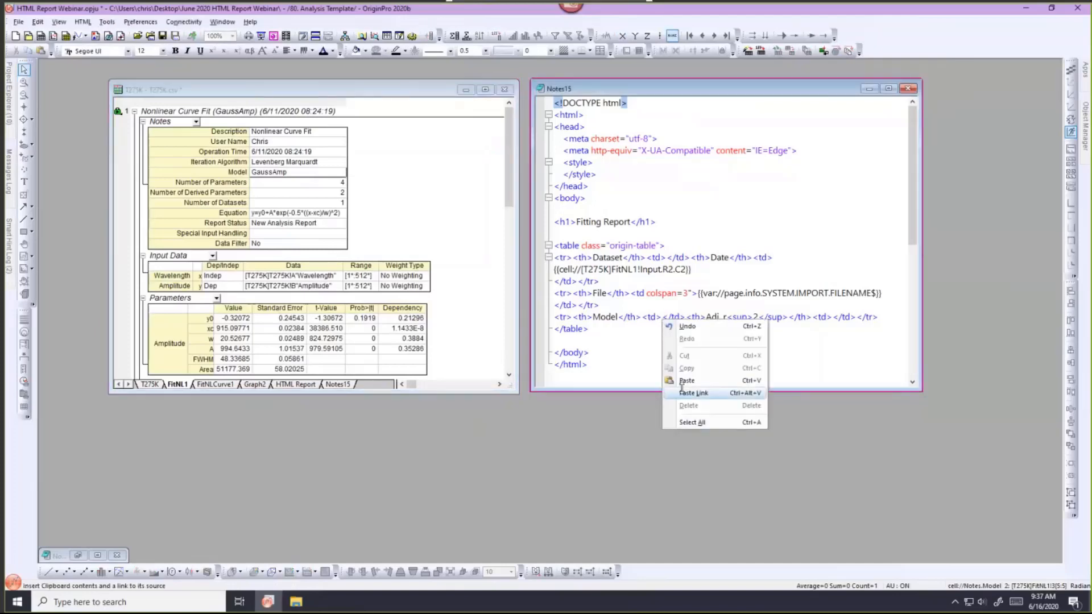
{"action": "left_click", "coordinate": [682, 390]}
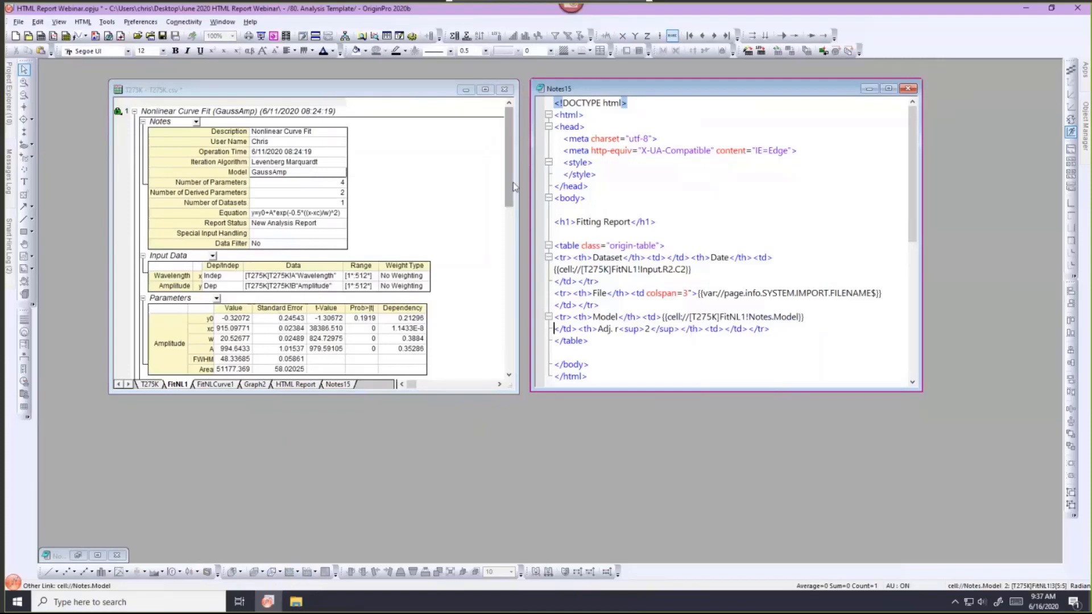
Step: Copy the Adj. R-Square value from the FitNL1 Statistics table and paste it as a link into the empty cell after Adj. r²
{"action": "left_click_drag", "start_coordinate": [506, 183], "coordinate": [506, 252]}
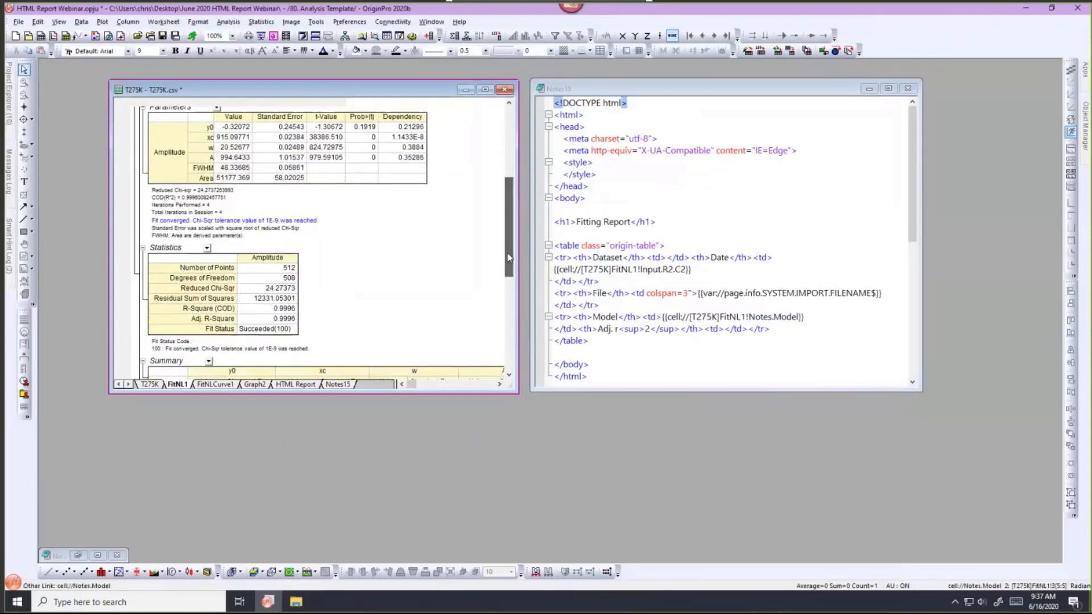
{"action": "left_click", "coordinate": [273, 319]}
{"action": "right_click", "coordinate": [271, 322]}
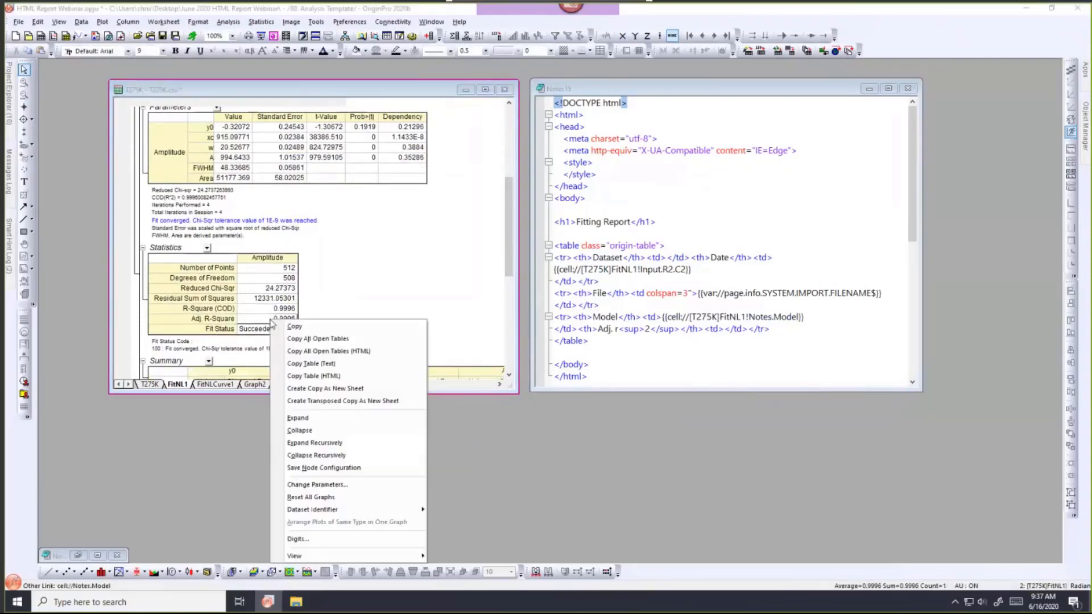
{"action": "left_click", "coordinate": [294, 327]}
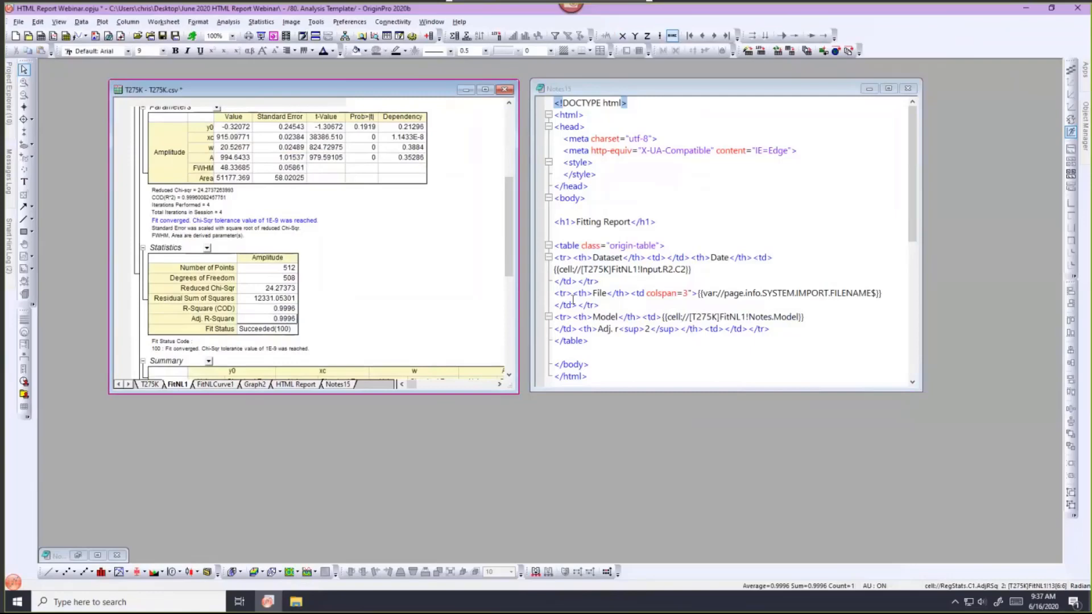
{"action": "left_click", "coordinate": [722, 334]}
{"action": "right_click", "coordinate": [726, 333]}
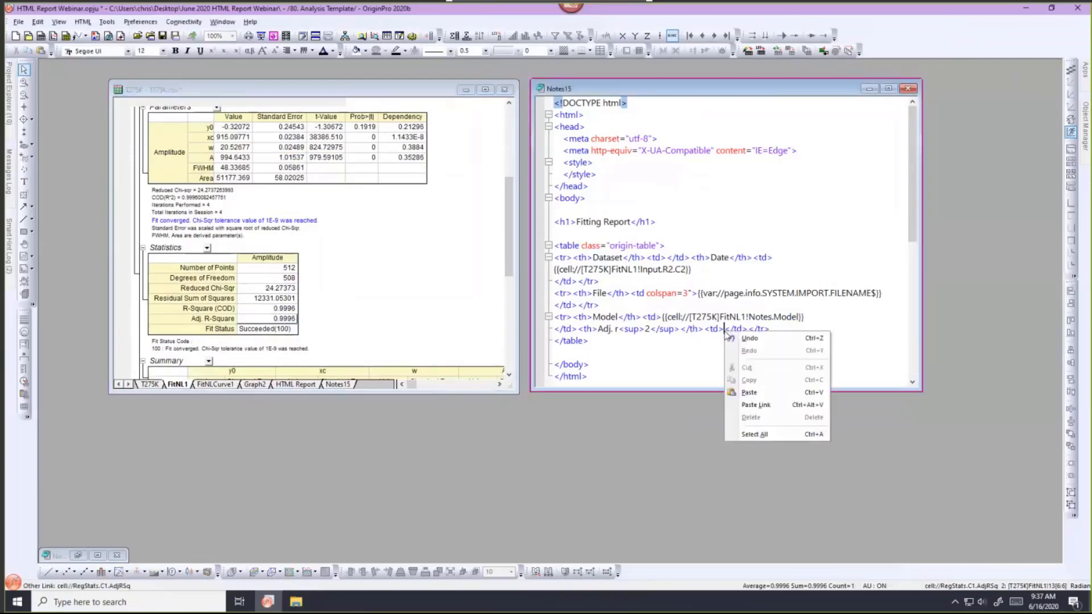
{"action": "left_click", "coordinate": [754, 403]}
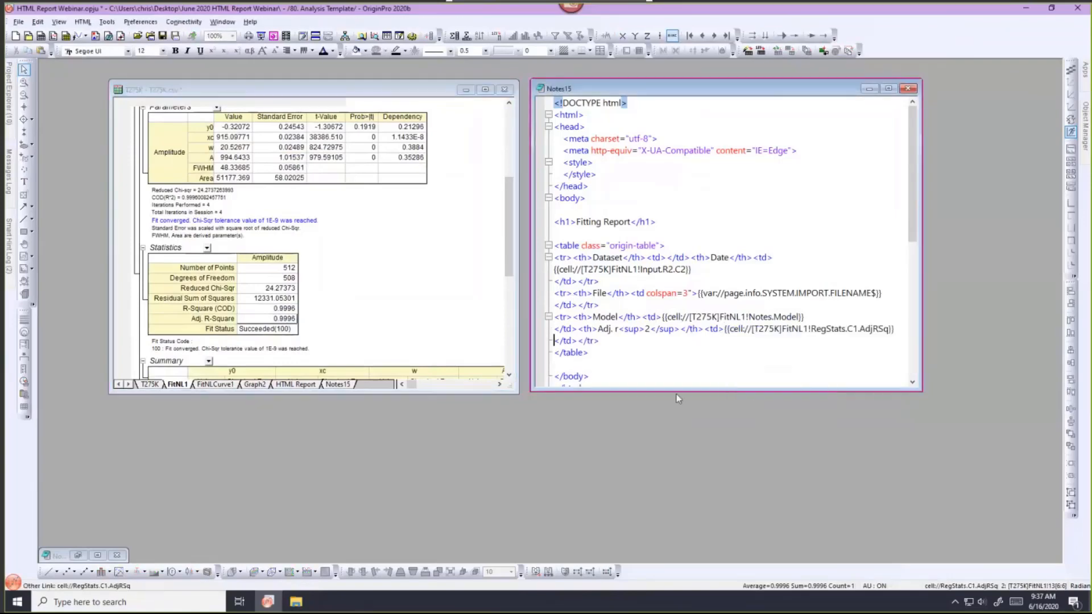
Step: Make the Notes15 window taller, preview the rendered Fitting Report and return to its HTML source
{"action": "left_click_drag", "start_coordinate": [675, 390], "coordinate": [680, 426]}
{"action": "left_click", "coordinate": [661, 381]}
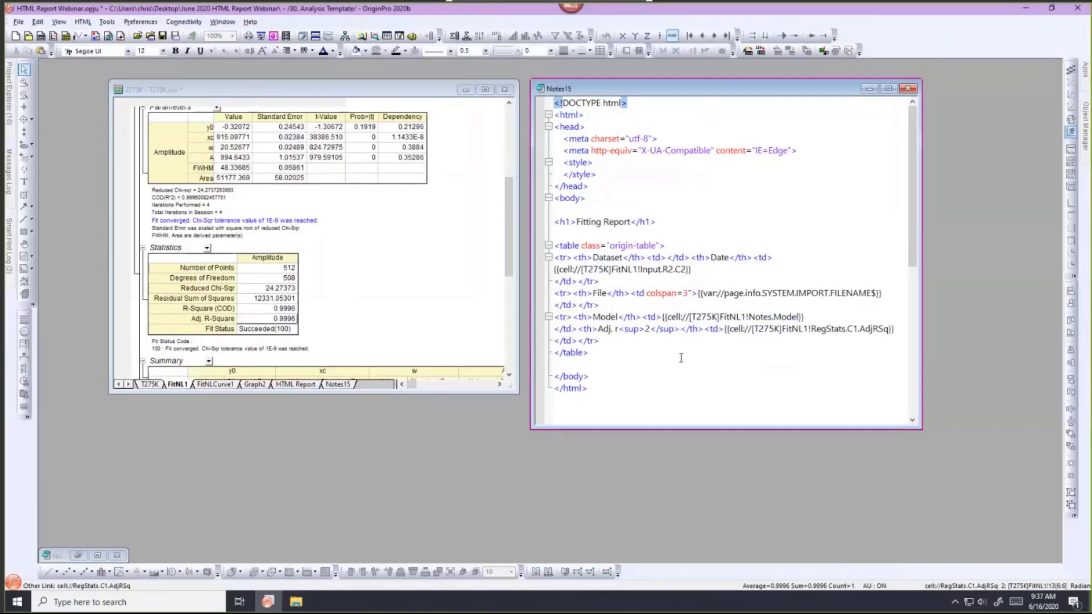
{"action": "key", "text": "ctrl+m"}
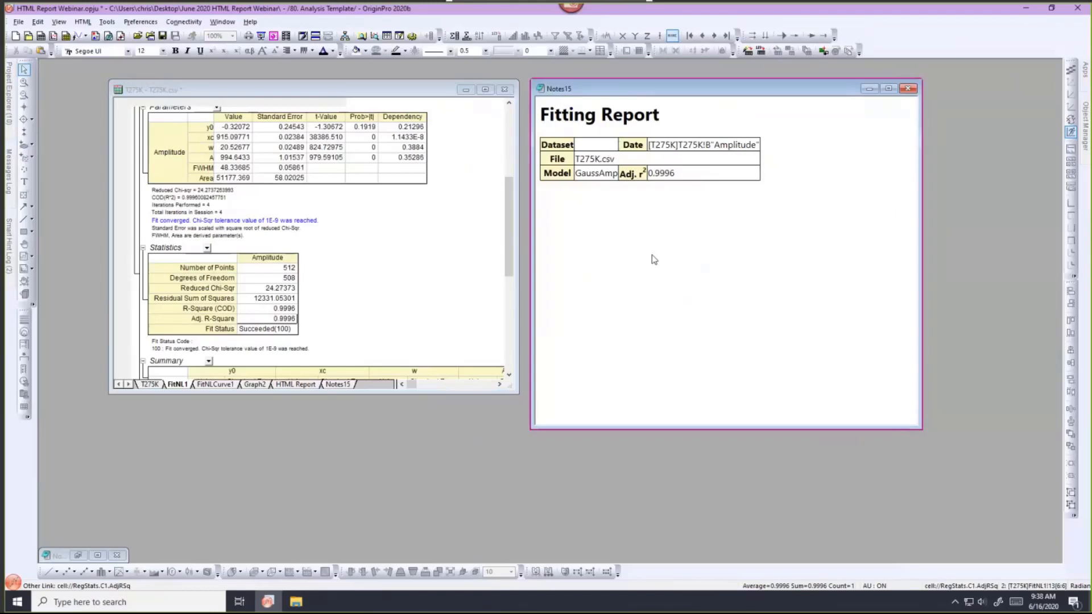
{"action": "key", "text": "ctrl+m"}
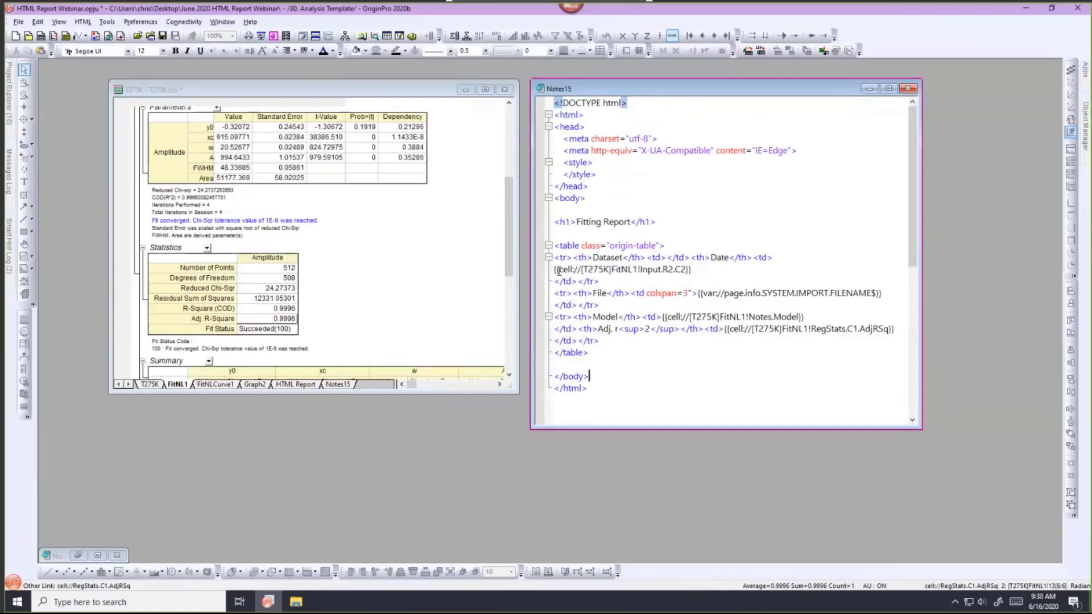
Step: Move the {{cell://[T275K]FitNL1!Input.R2.C2}} link from the Date cell to the empty Dataset cell
{"action": "left_click_drag", "start_coordinate": [554, 269], "coordinate": [693, 276]}
{"action": "key", "text": "ctrl+x"}
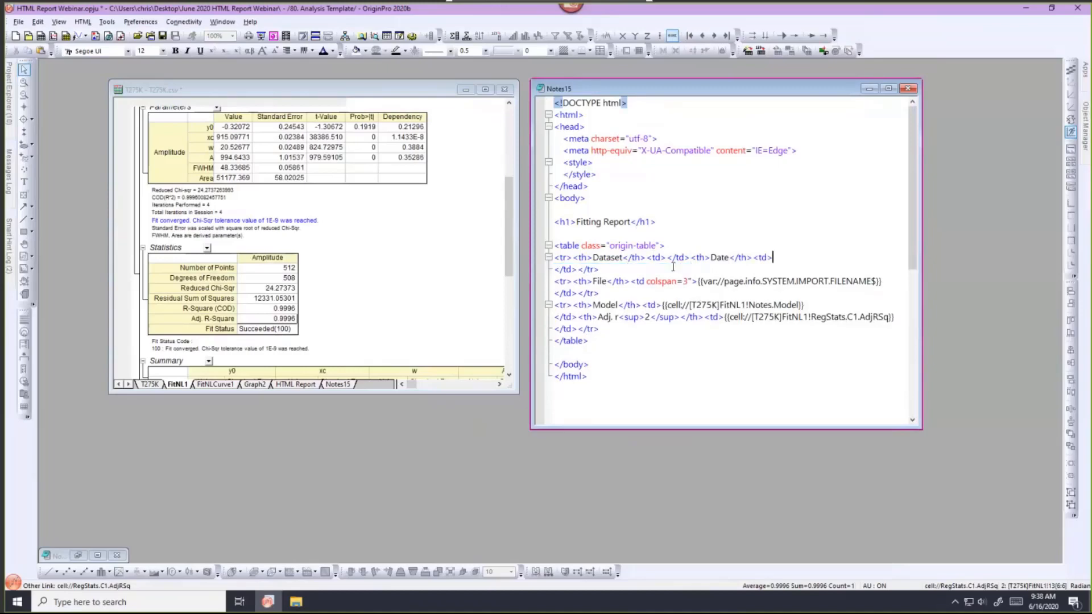
{"action": "left_click", "coordinate": [667, 259]}
{"action": "key", "text": "ctrl+v"}
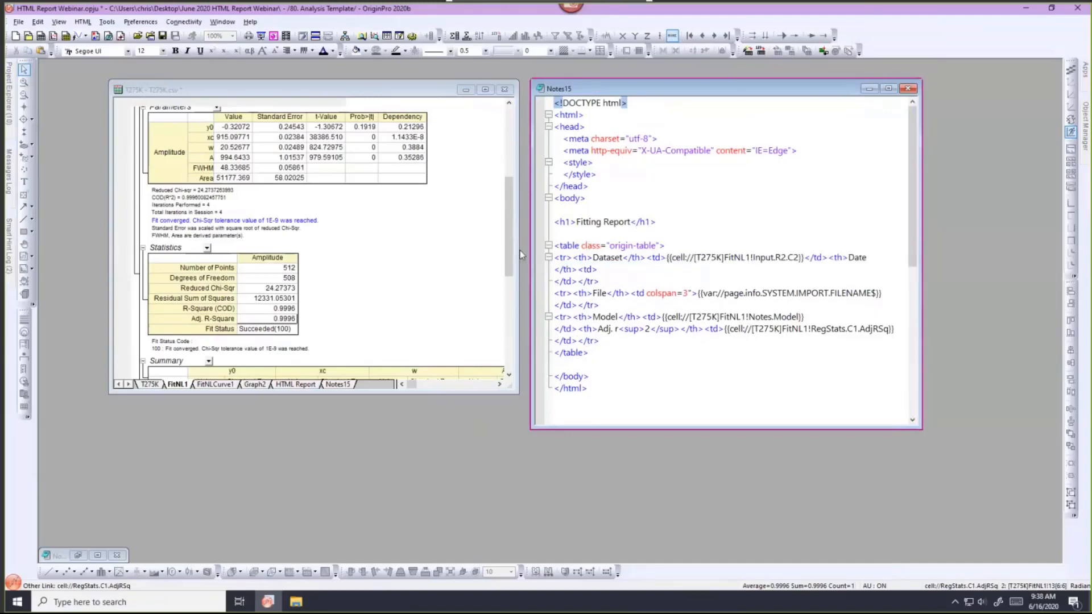
Step: Link the Operation Time value from the FitNL1 Notes table into the empty Date cell, and check the rendered report before returning to source
{"action": "left_click_drag", "start_coordinate": [513, 255], "coordinate": [513, 179]}
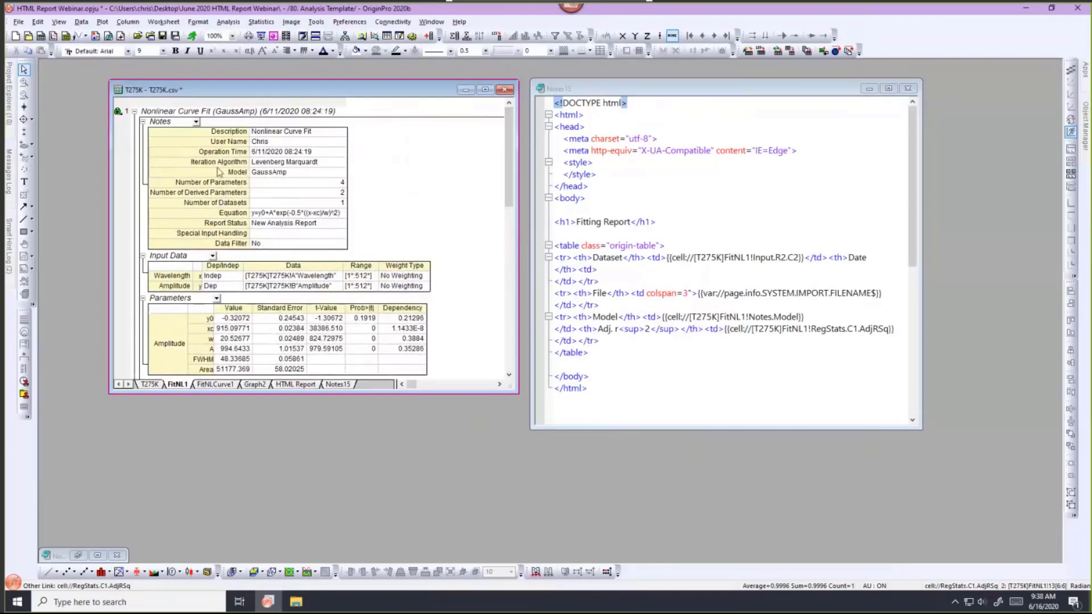
{"action": "left_click", "coordinate": [263, 155]}
{"action": "right_click", "coordinate": [264, 154]}
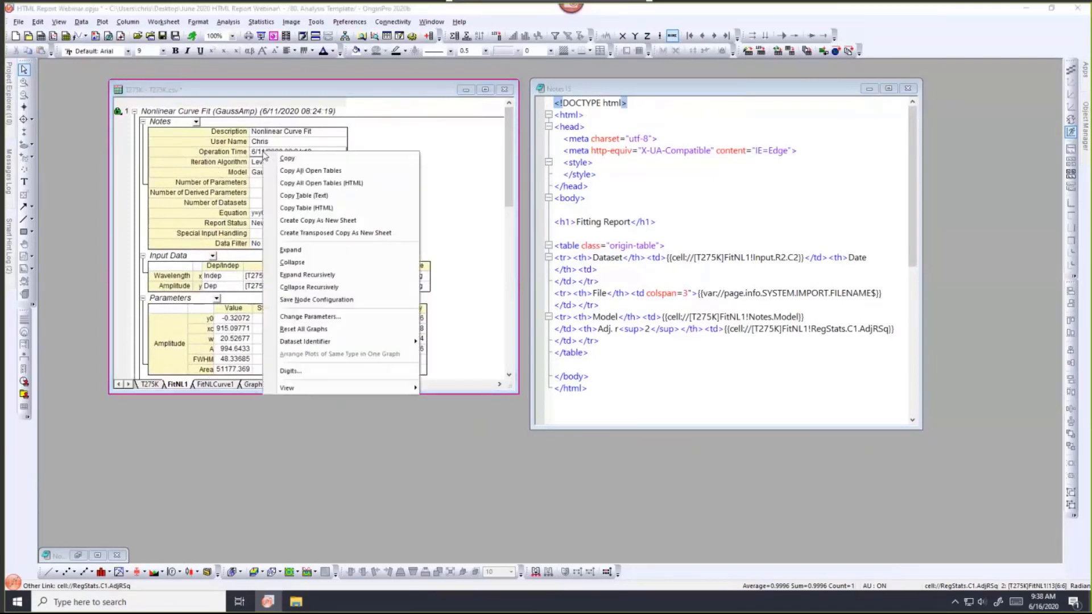
{"action": "left_click", "coordinate": [276, 162]}
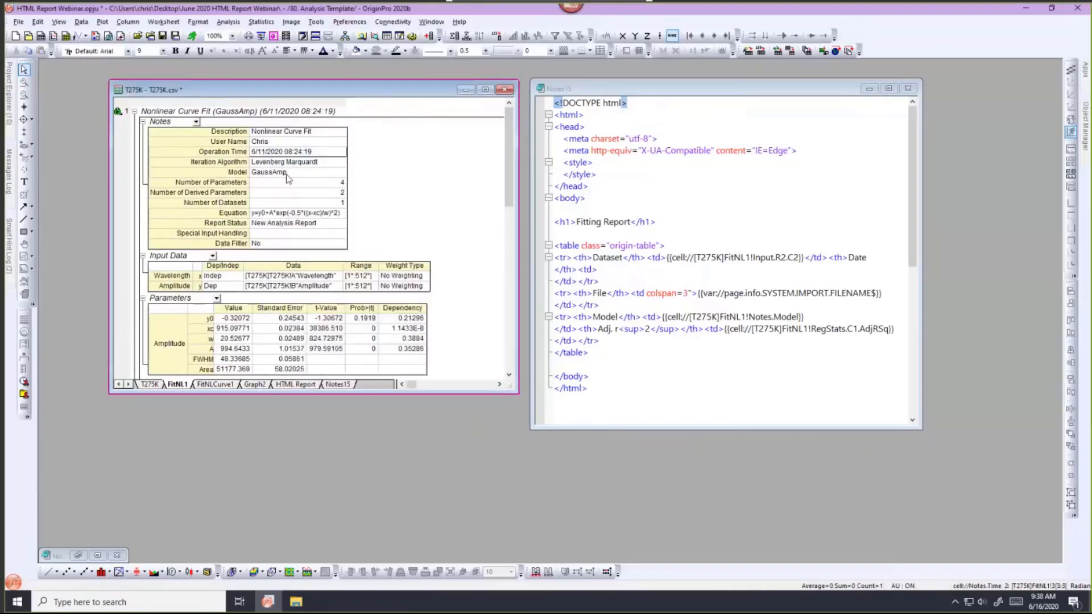
{"action": "left_click", "coordinate": [604, 271]}
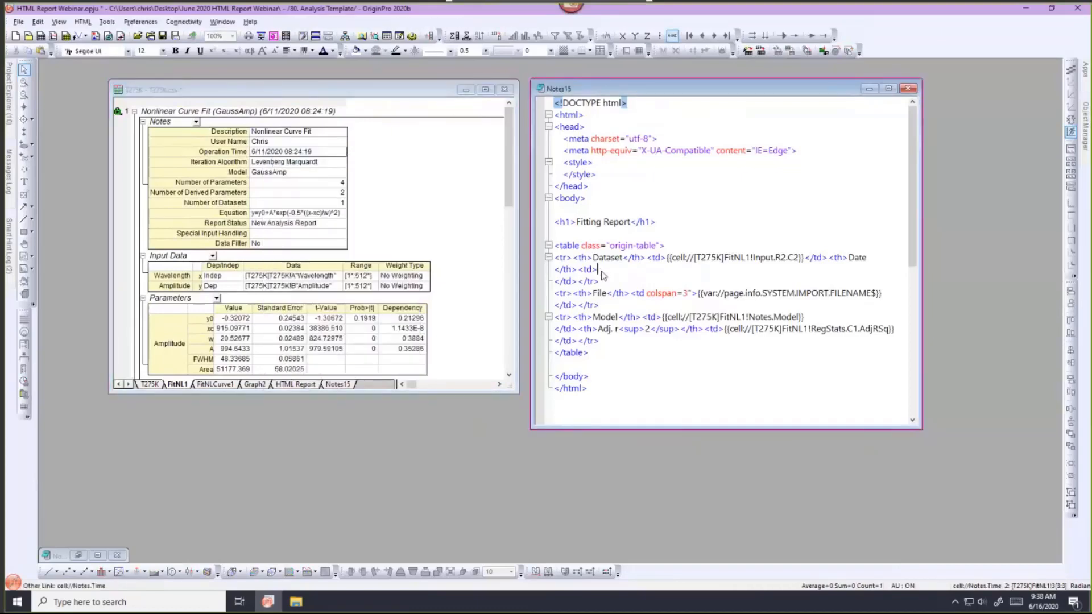
{"action": "right_click", "coordinate": [601, 270]}
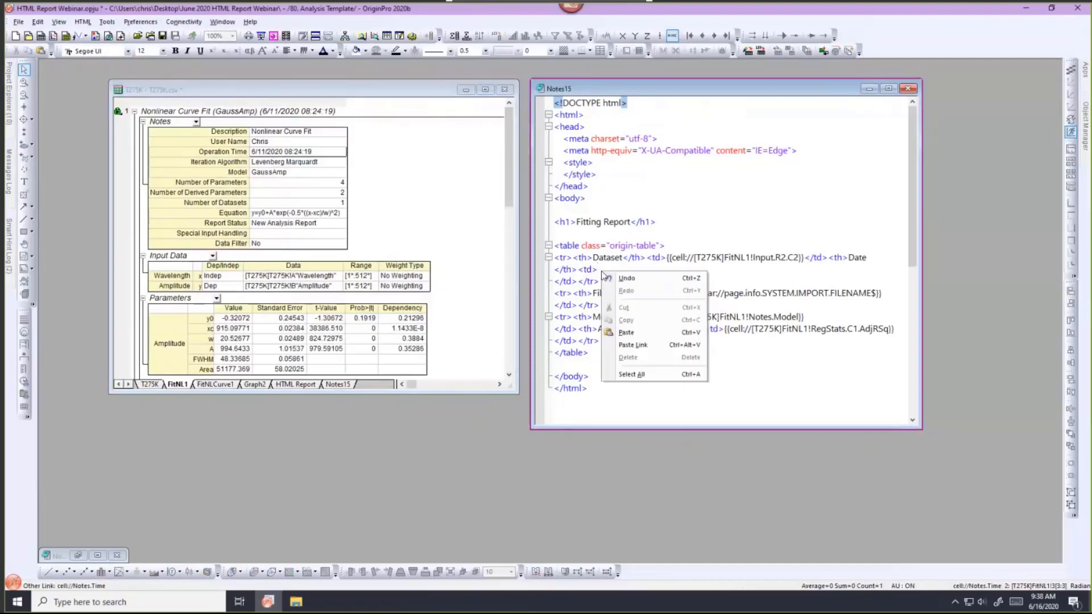
{"action": "left_click", "coordinate": [626, 333]}
{"action": "key", "text": "BackSpace"}
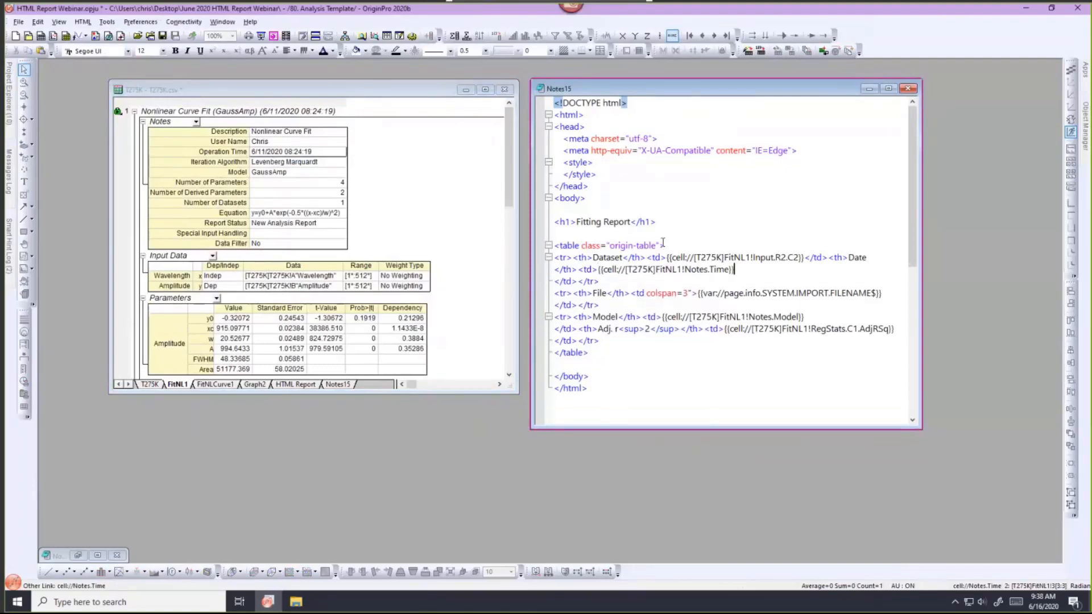
{"action": "key", "text": "ctrl+m"}
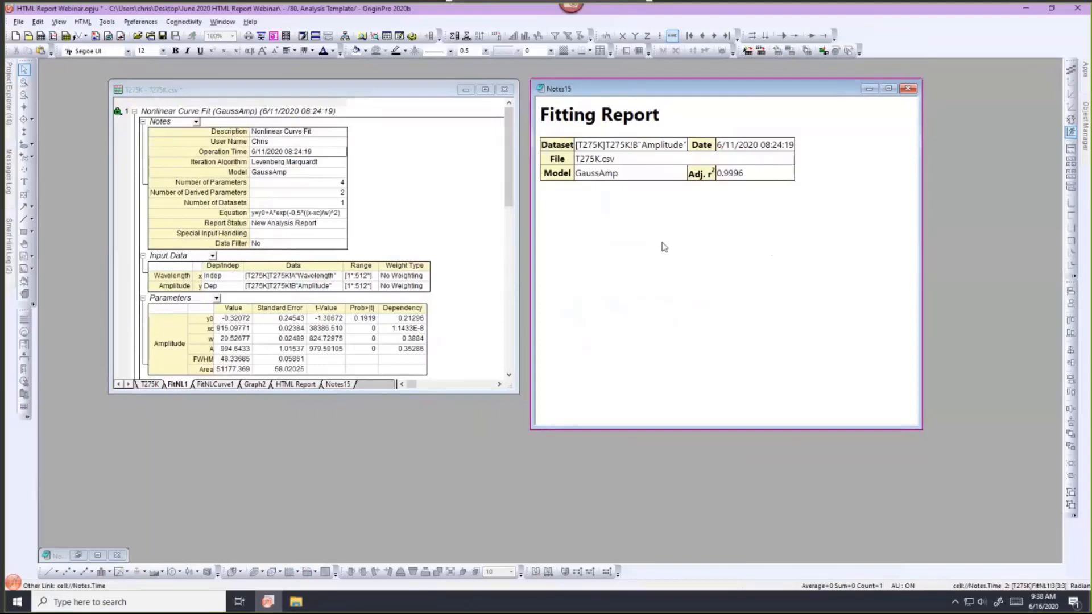
{"action": "key", "text": "ctrl+m"}
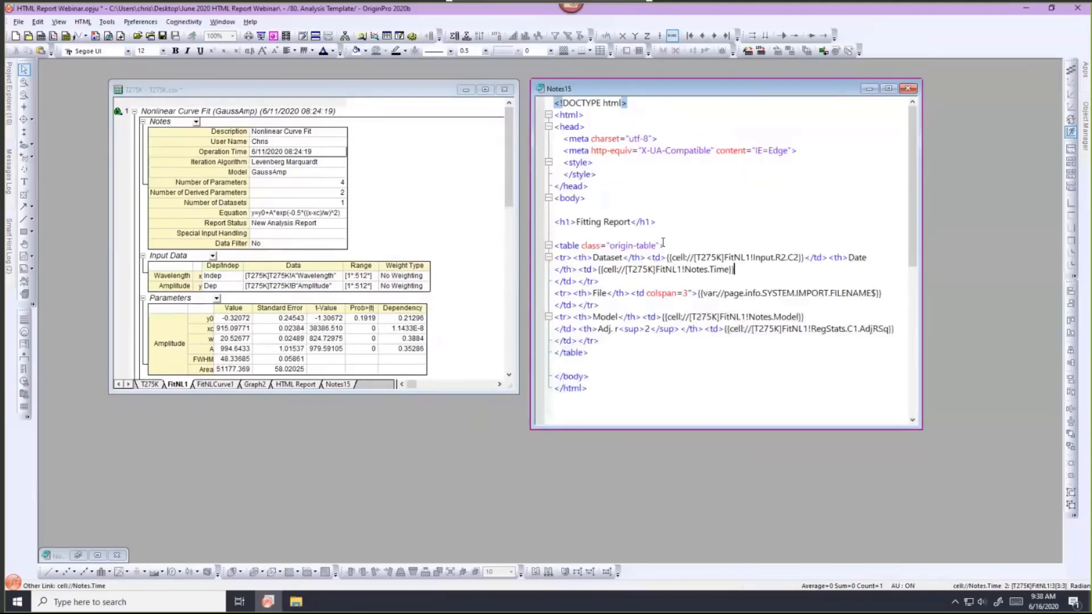
Step: Open the workbook's embedded Graph2 in its own window and move it over the workbook, clear of the notes source
{"action": "left_click", "coordinate": [253, 386]}
{"action": "double_click", "coordinate": [254, 299]}
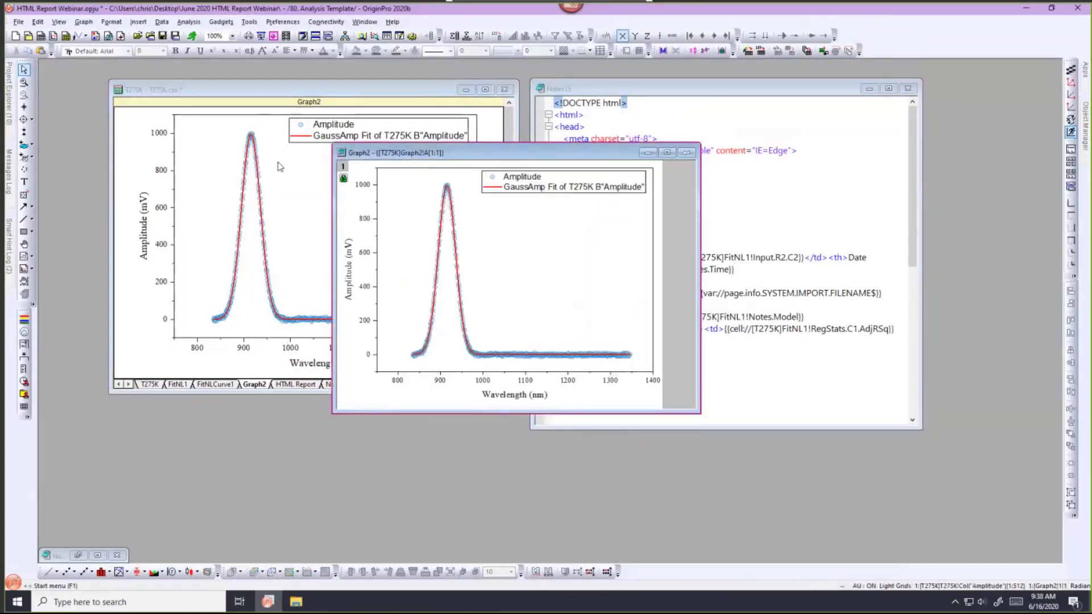
{"action": "left_click_drag", "start_coordinate": [496, 153], "coordinate": [278, 163]}
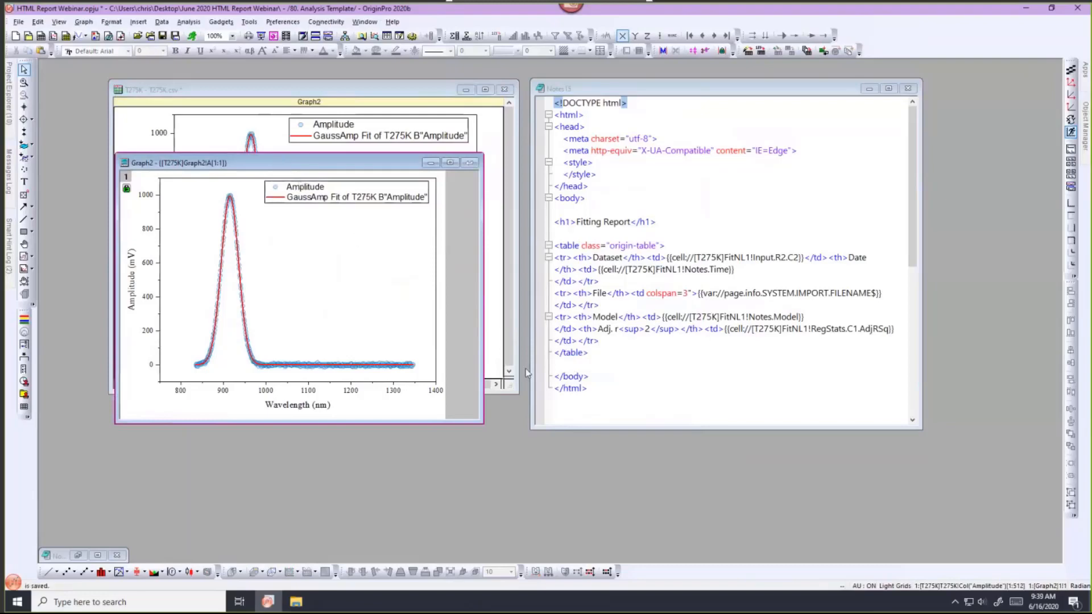
Step: Insert Graph2 as a linked image on a new line between the table and the closing body tag, and set its width to 600
{"action": "left_click", "coordinate": [560, 364]}
{"action": "key", "text": "Return"}
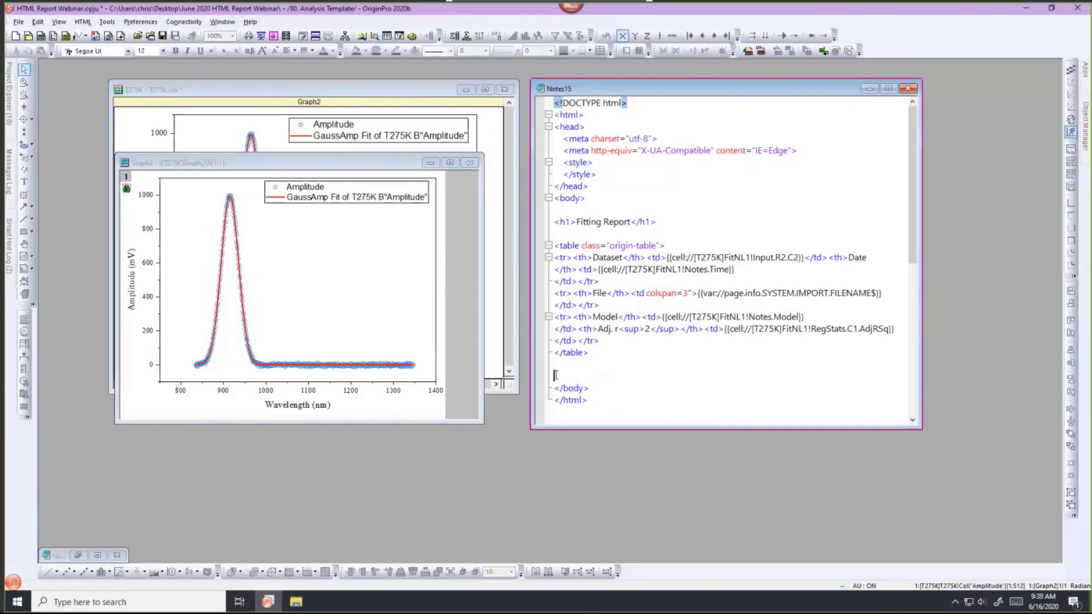
{"action": "right_click", "coordinate": [556, 375]}
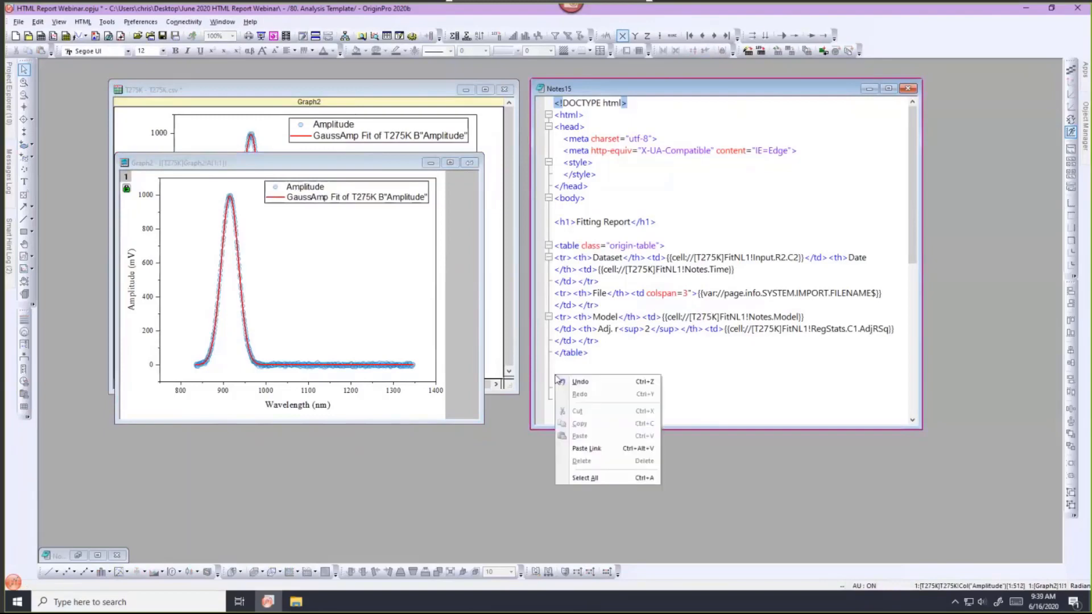
{"action": "left_click", "coordinate": [586, 448]}
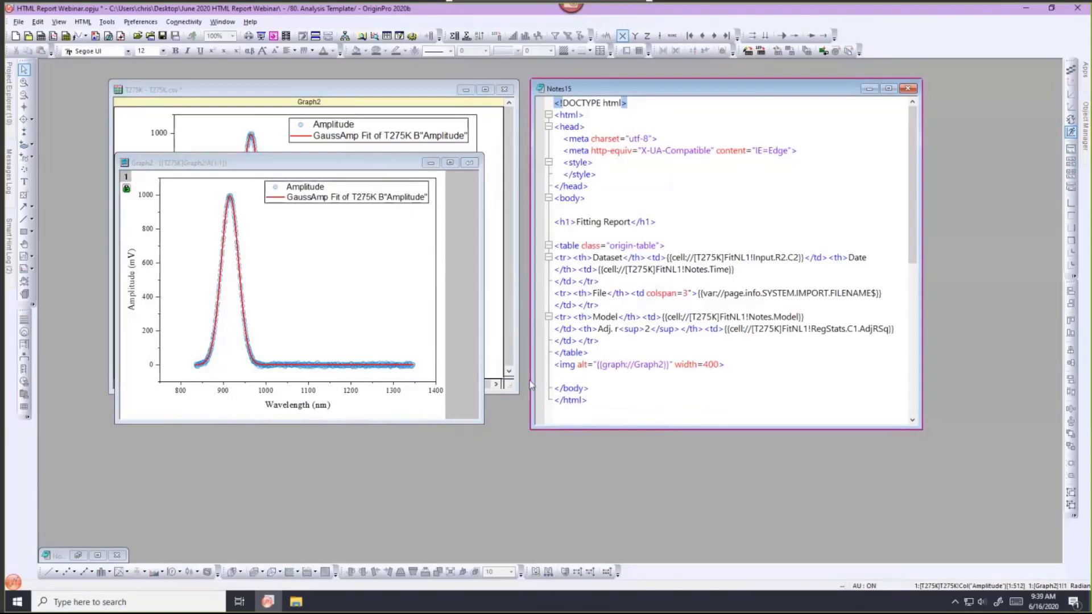
{"action": "left_click", "coordinate": [708, 377]}
{"action": "key", "text": "BackSpace"}
{"action": "type", "text": "6"}
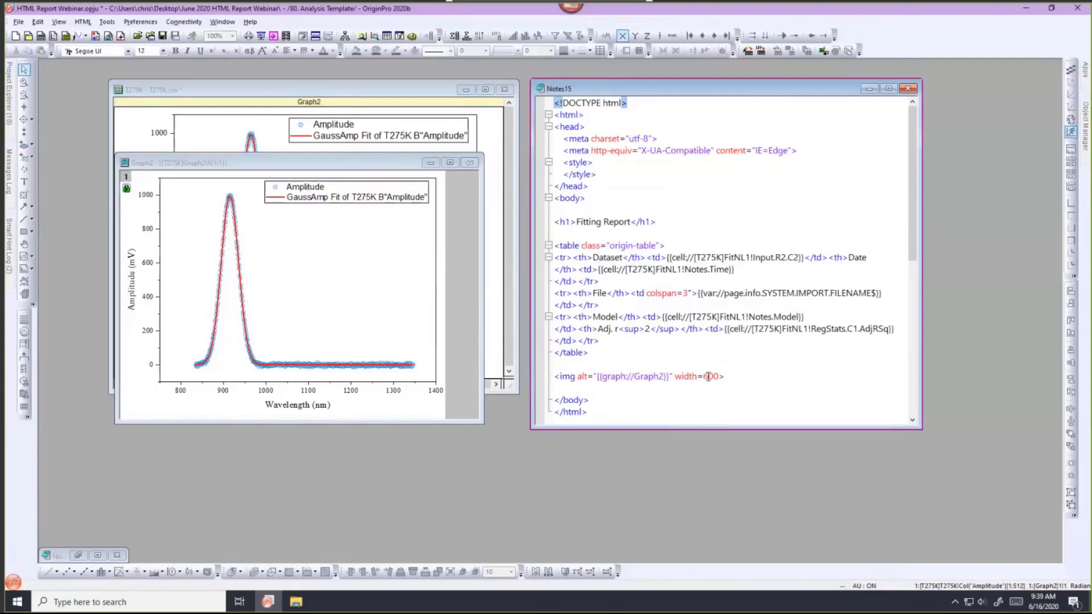
Step: Add an empty line below the Graph2 image tag in the notes source, and return the separate Graph2 window to the workbook
{"action": "left_click", "coordinate": [600, 389]}
{"action": "key", "text": "Return"}
{"action": "key", "text": "Tab"}
{"action": "left_click", "coordinate": [469, 163]}
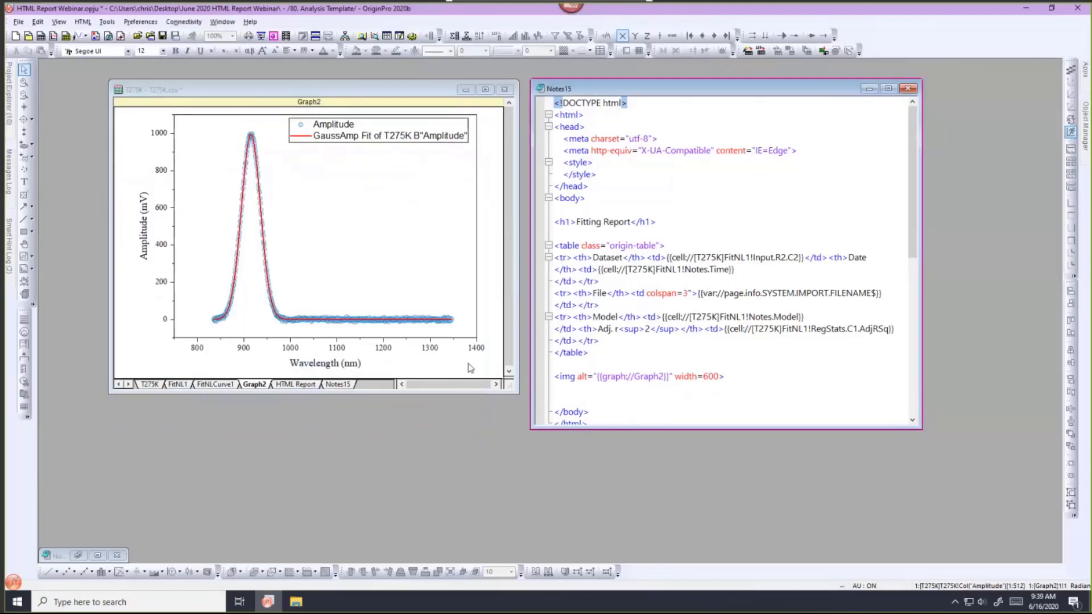
Step: Copy the Parameters table from the FitNL1 sheet and insert it as {{table://[T275K]FitNL1!Parameters}} below the Graph2 image
{"action": "left_click", "coordinate": [177, 384]}
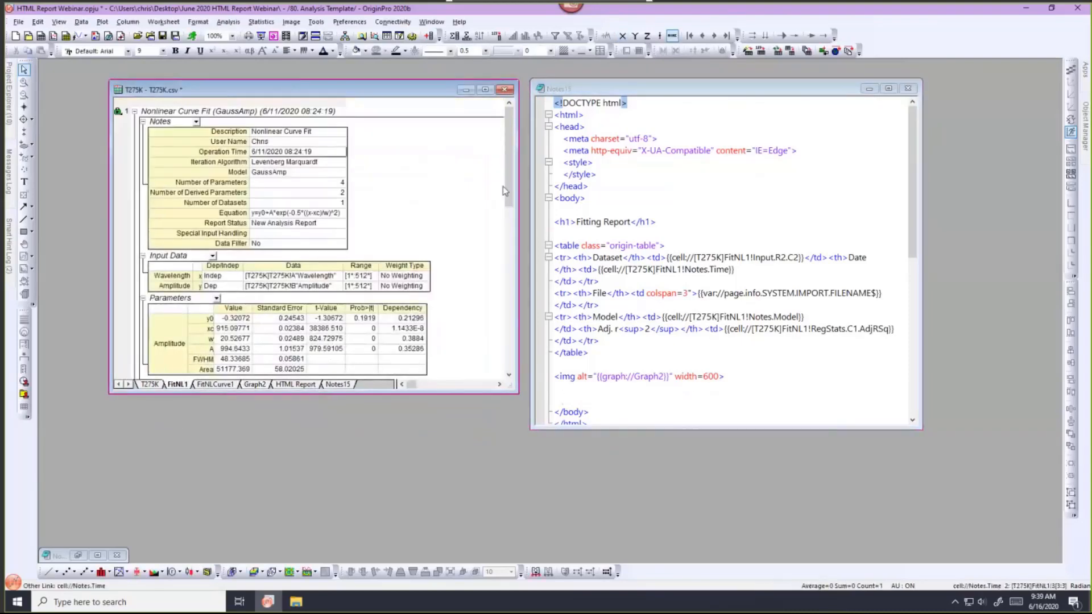
{"action": "left_click_drag", "start_coordinate": [509, 189], "coordinate": [505, 203]}
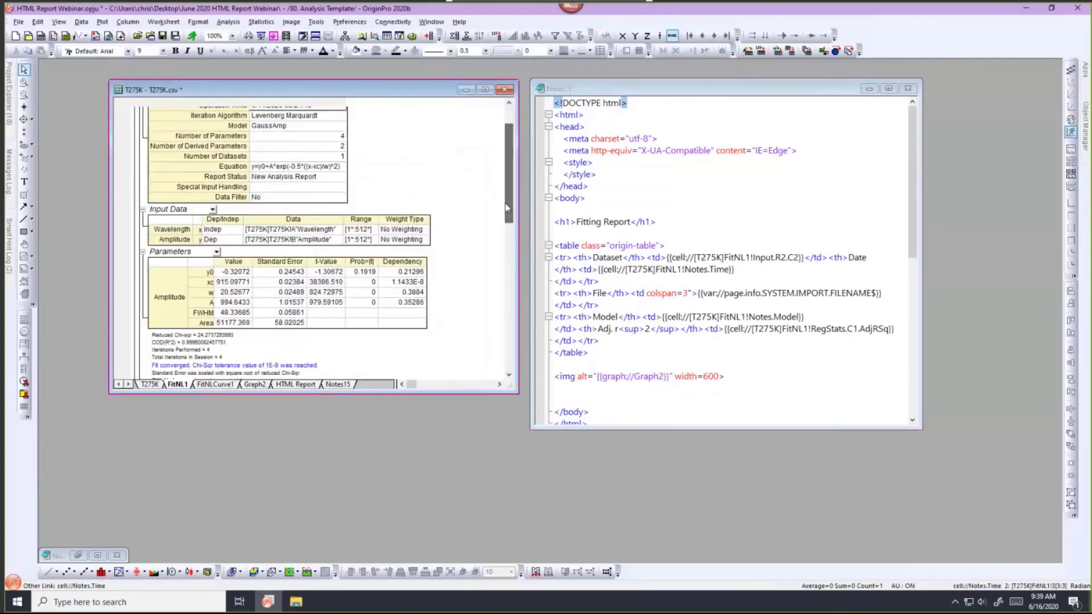
{"action": "right_click", "coordinate": [176, 266]}
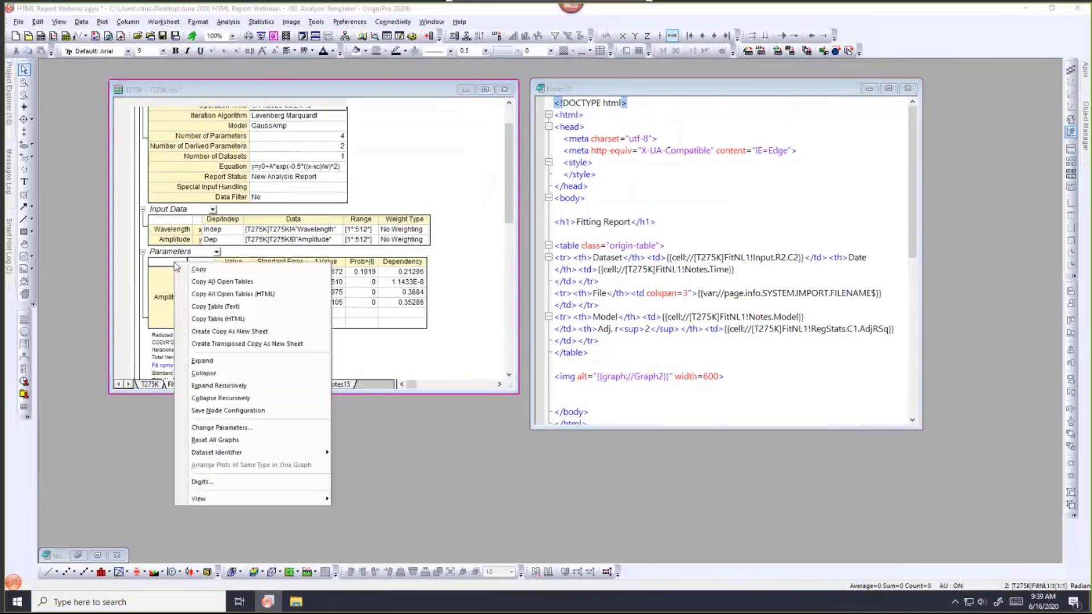
{"action": "left_click", "coordinate": [181, 307]}
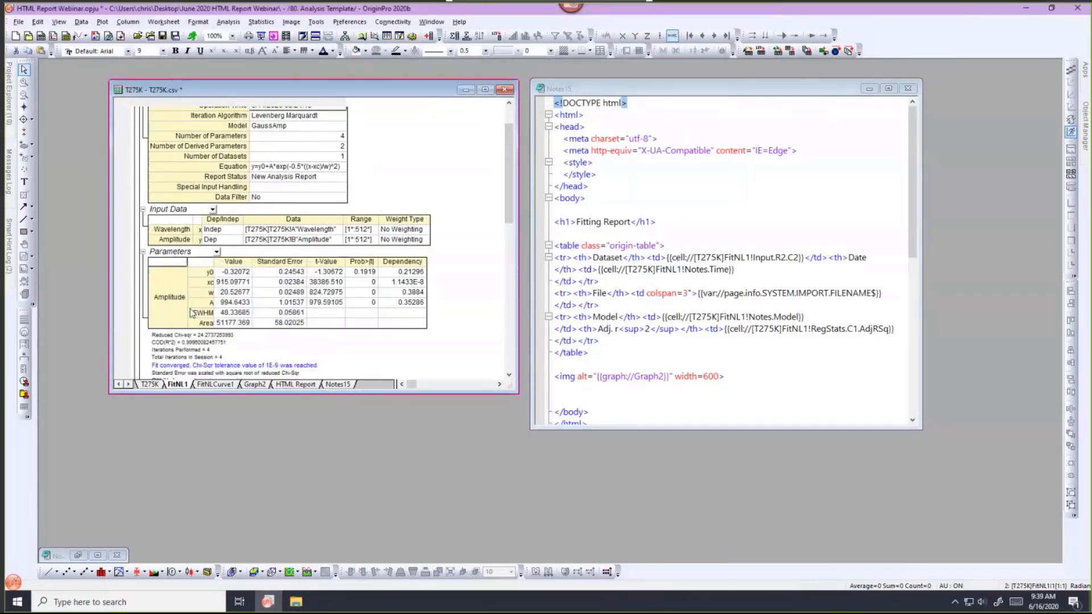
{"action": "left_click", "coordinate": [563, 397]}
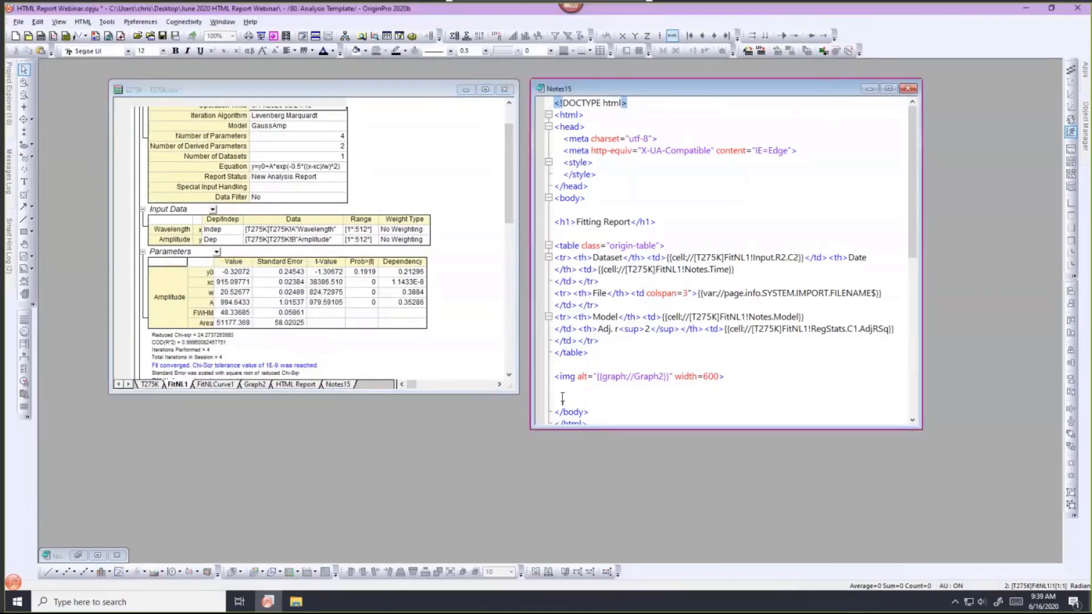
{"action": "right_click", "coordinate": [560, 401]}
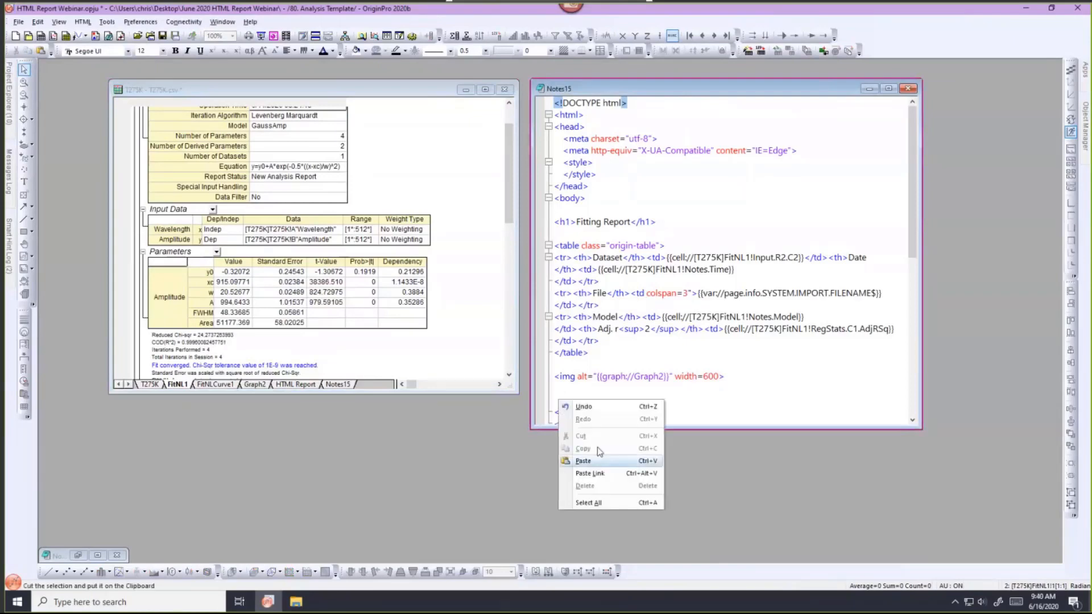
{"action": "left_click", "coordinate": [585, 461]}
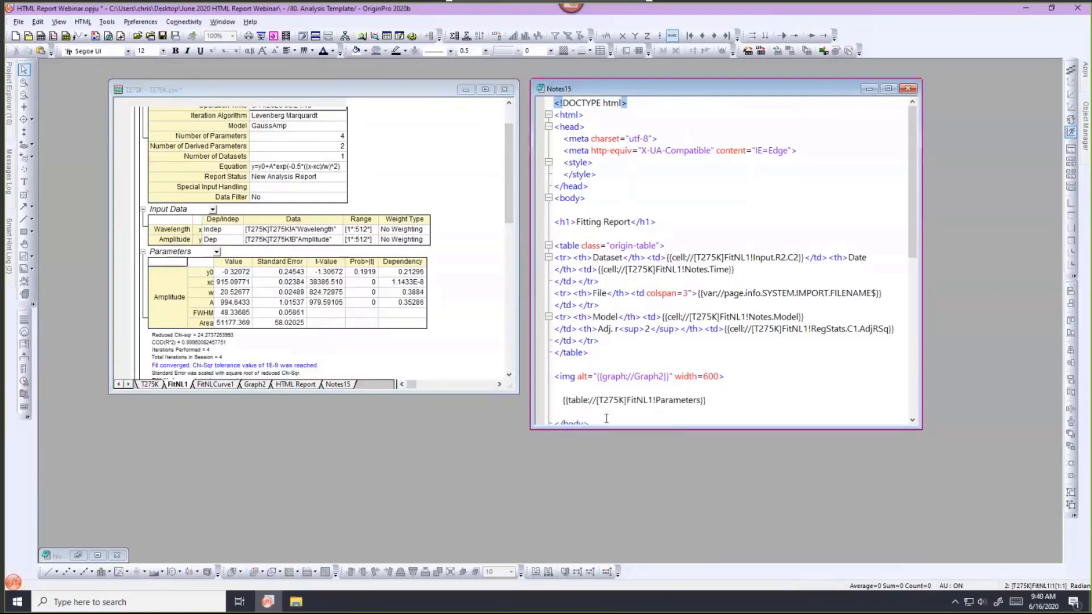
Step: Render the report, and move its window up slightly and extend it downward to fit the parameters table with the graph
{"action": "key", "text": "ctrl+w"}
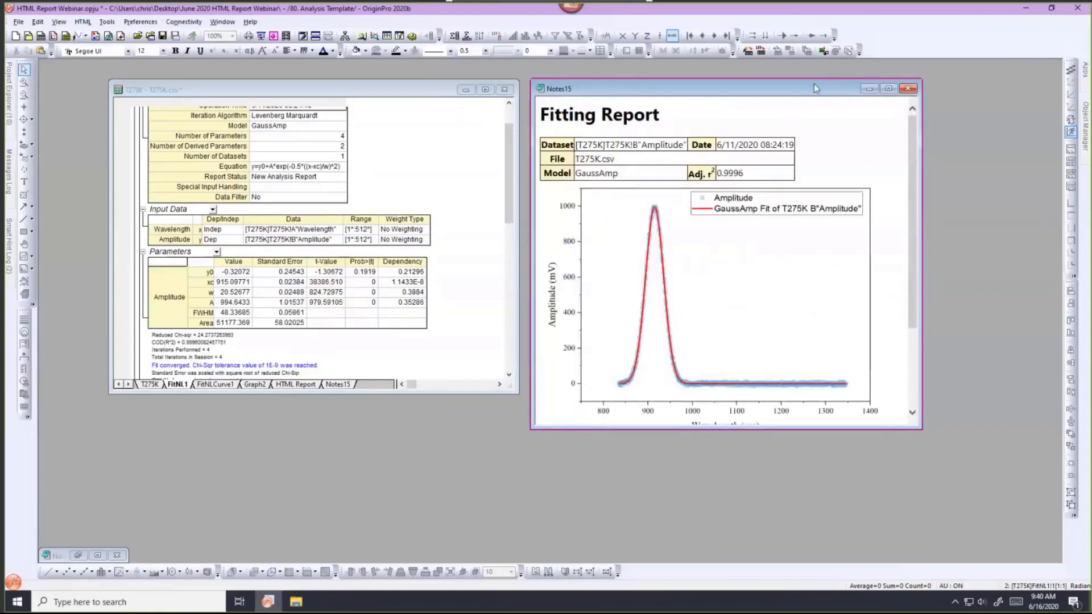
{"action": "left_click_drag", "start_coordinate": [697, 89], "coordinate": [696, 78]}
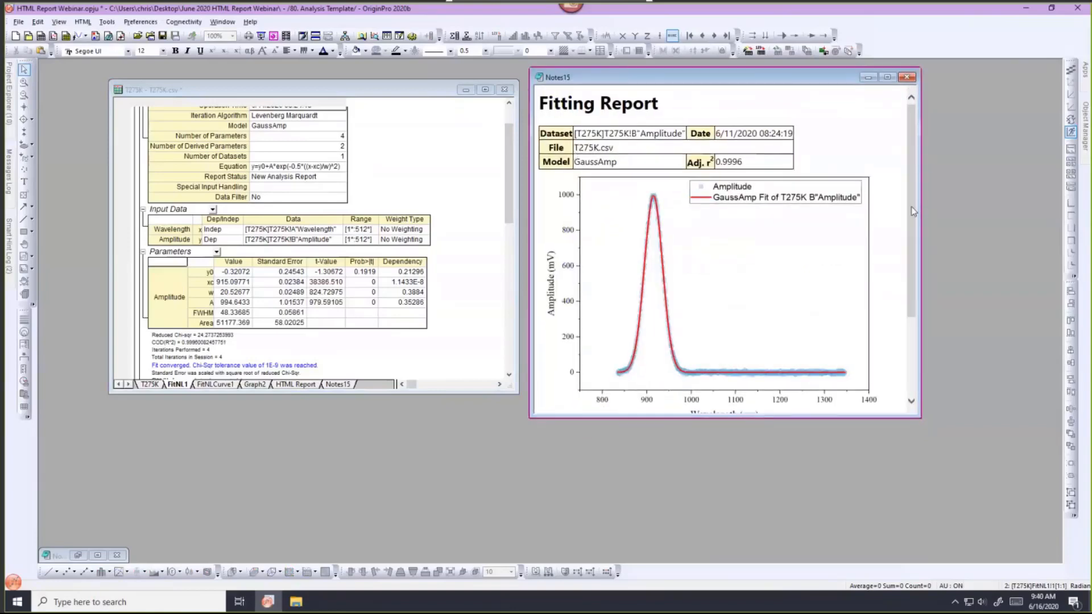
{"action": "left_click_drag", "start_coordinate": [910, 212], "coordinate": [918, 303]}
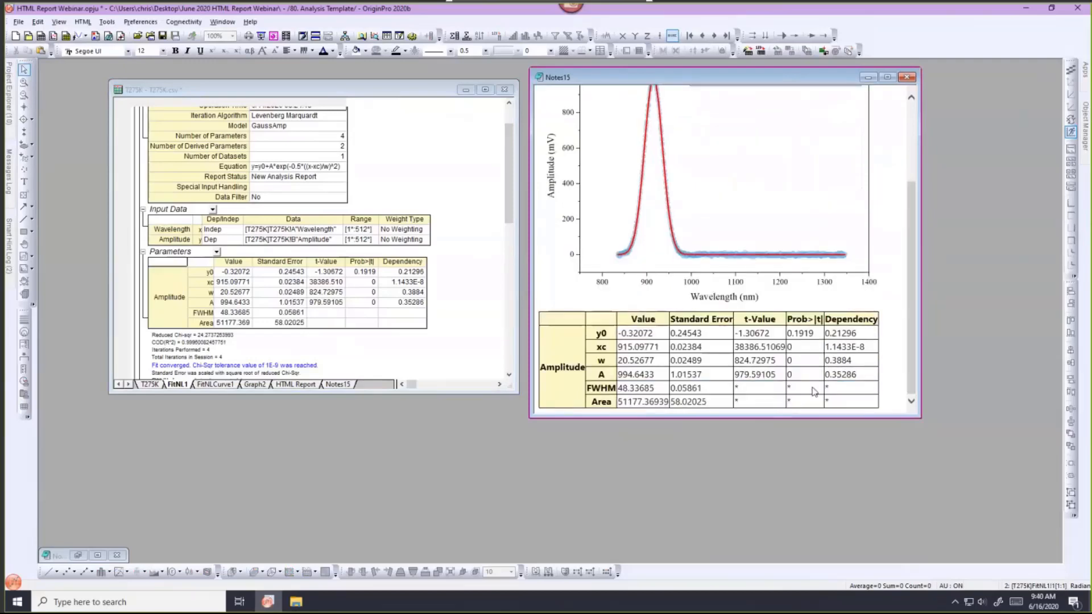
{"action": "left_click_drag", "start_coordinate": [800, 417], "coordinate": [812, 461]}
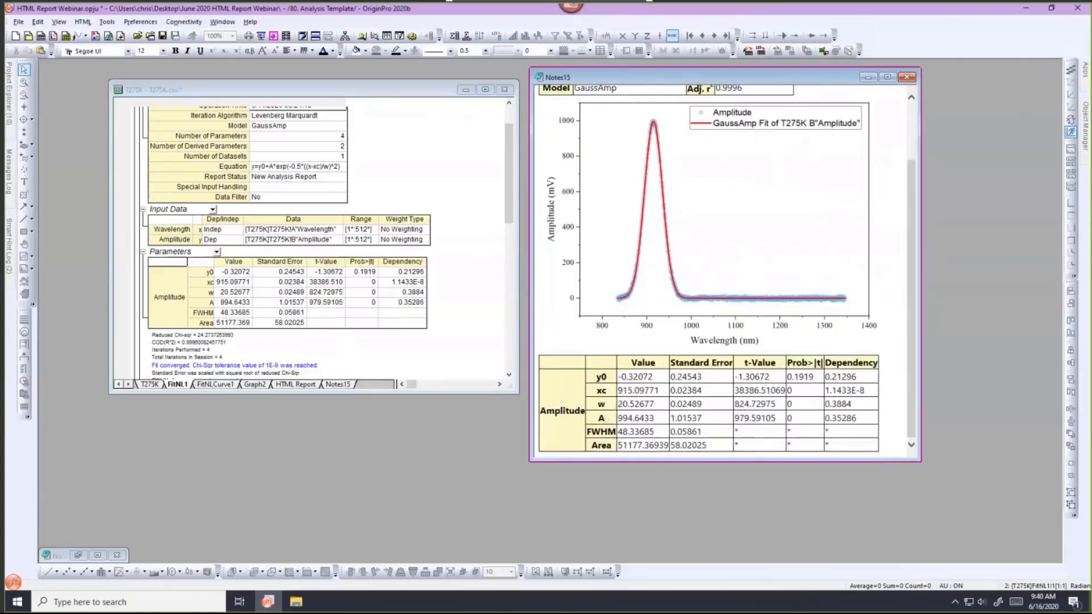
Step: Put the finished report back into the workbook, and reopen it from the Notes15 sheet to review it from graph to parameters table
{"action": "left_click", "coordinate": [907, 78]}
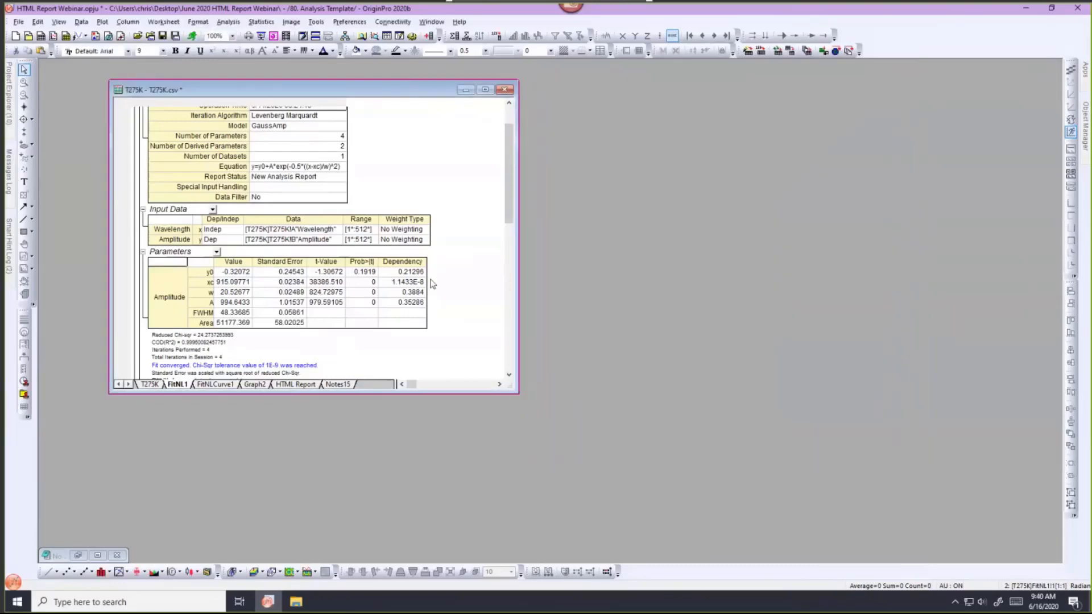
{"action": "left_click", "coordinate": [148, 384]}
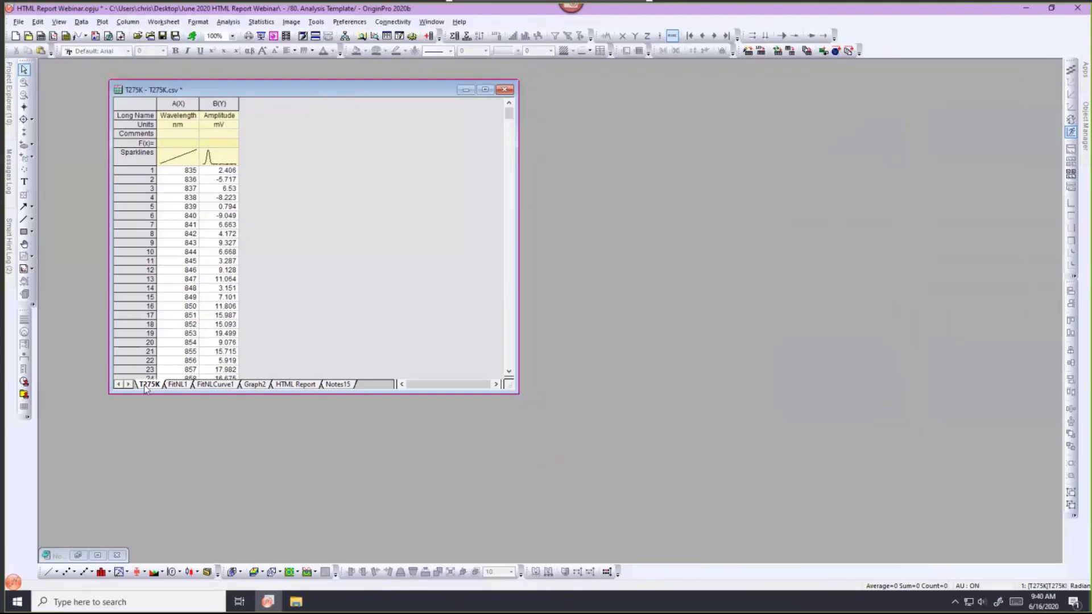
{"action": "left_click", "coordinate": [339, 385]}
{"action": "double_click", "coordinate": [379, 247]}
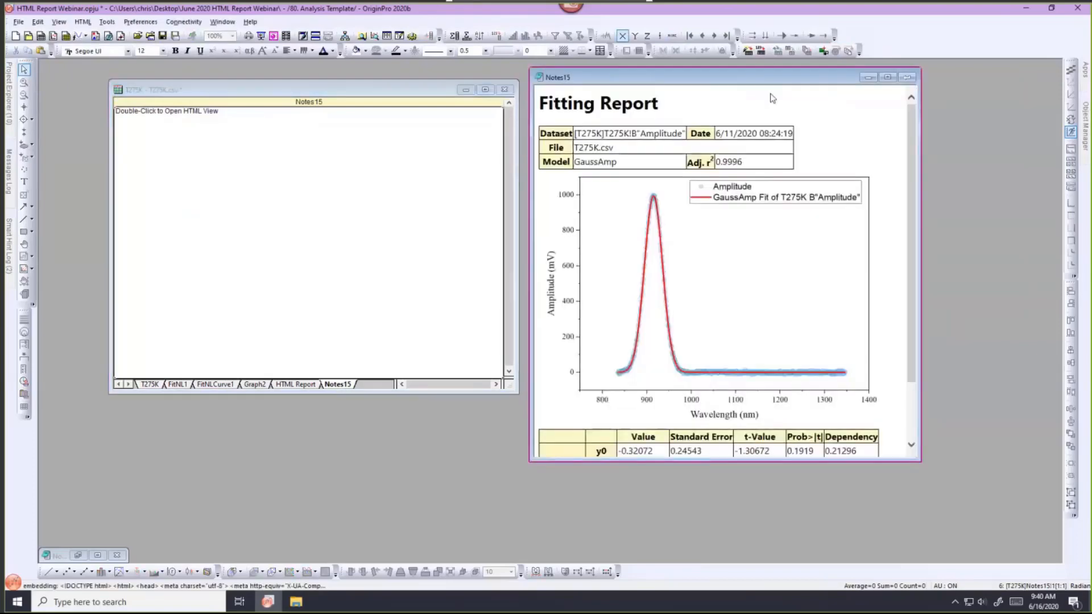
{"action": "left_click_drag", "start_coordinate": [912, 154], "coordinate": [913, 226]}
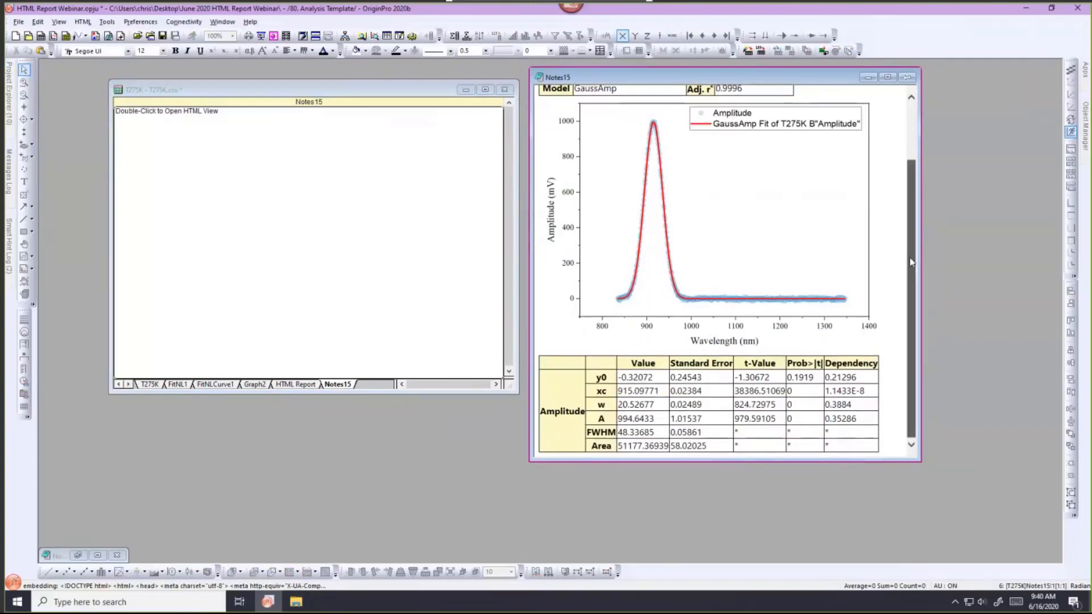
{"action": "scroll", "coordinate": [909, 257], "scroll_direction": "up", "scroll_amount": 2}
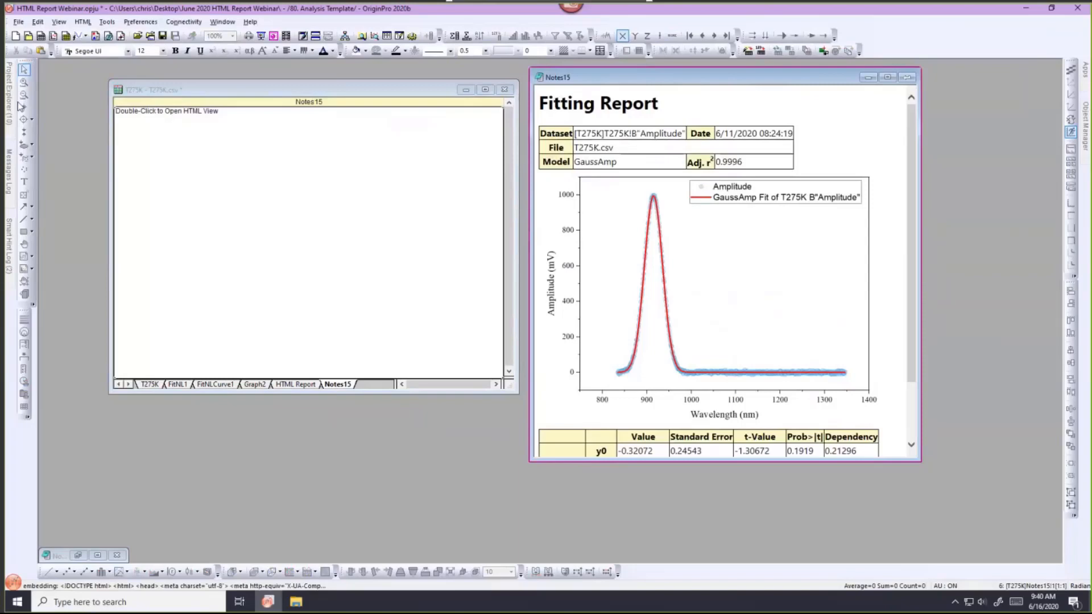
Step: Open the T275K1 workbook's embedded HTML Report notes from the 90. Styling Report folder and review the rendered report
{"action": "mouse_move", "coordinate": [10, 108]}
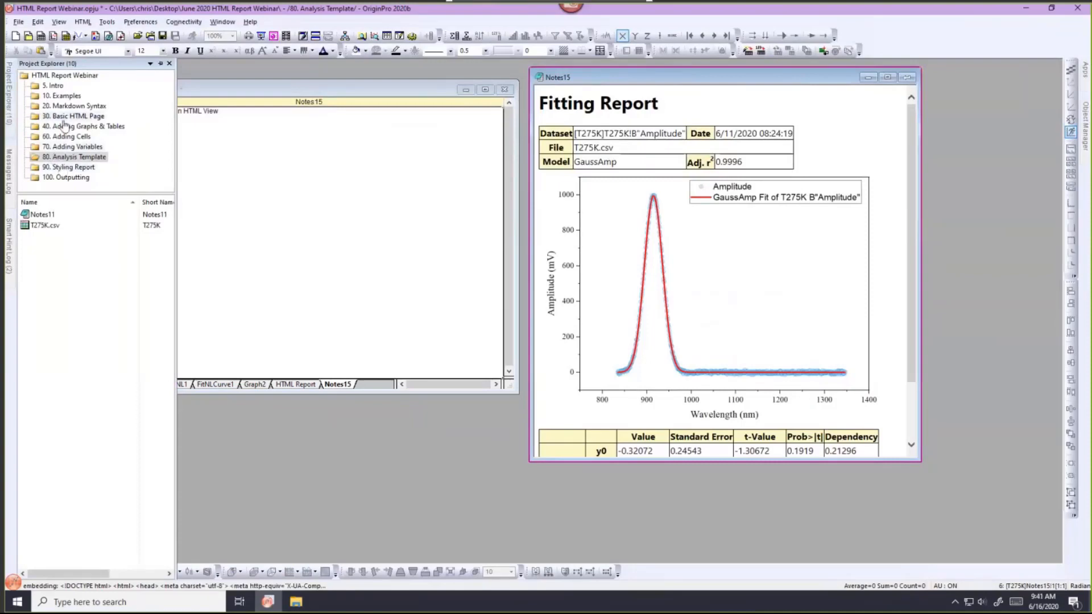
{"action": "left_click", "coordinate": [67, 167]}
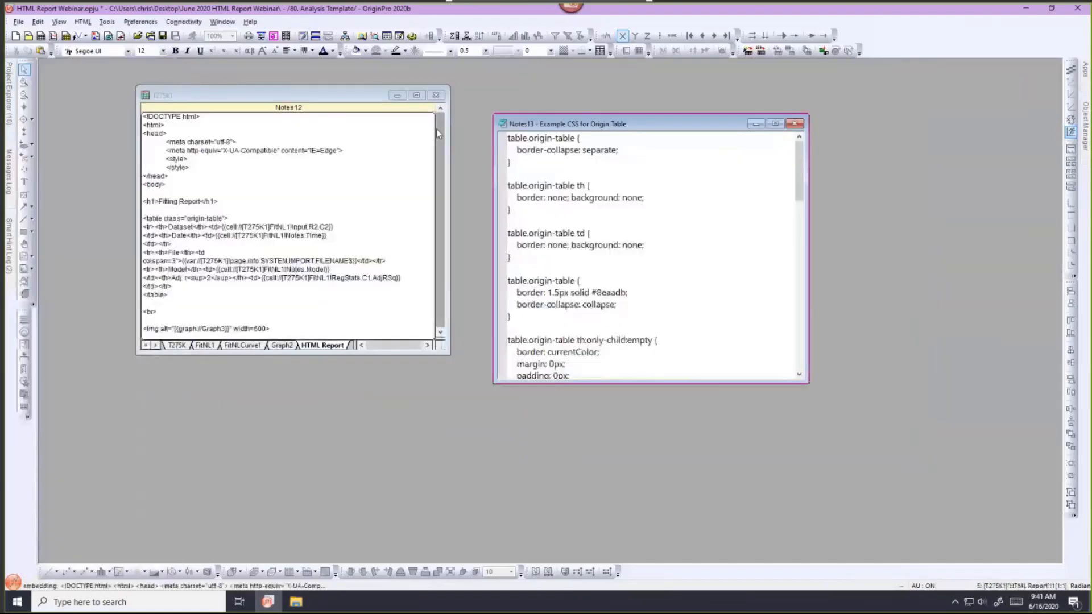
{"action": "left_click", "coordinate": [323, 94]}
{"action": "double_click", "coordinate": [310, 156]}
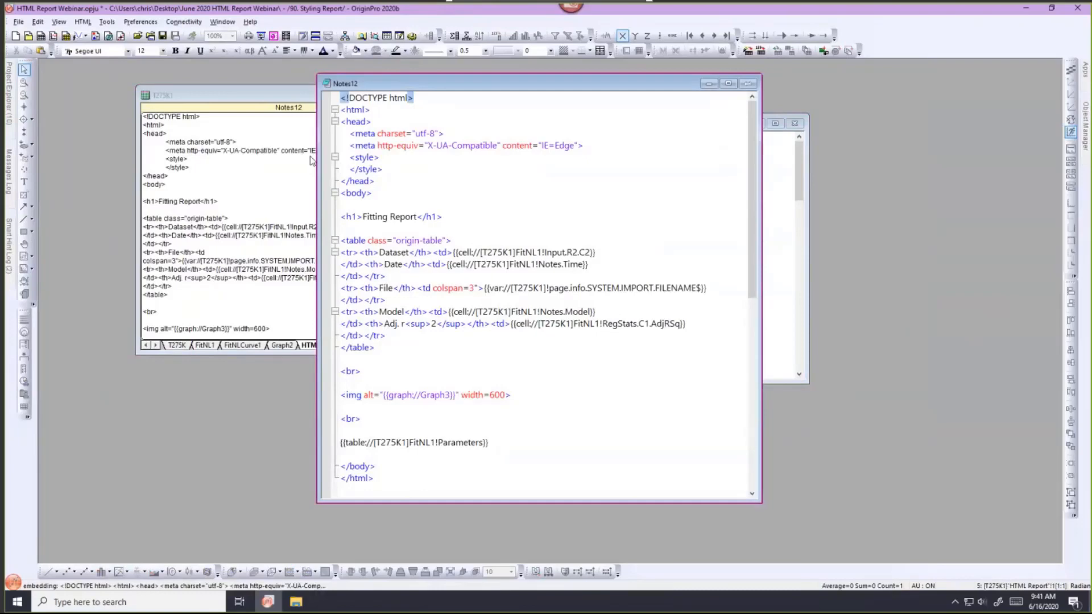
{"action": "key", "text": "ctrl+m"}
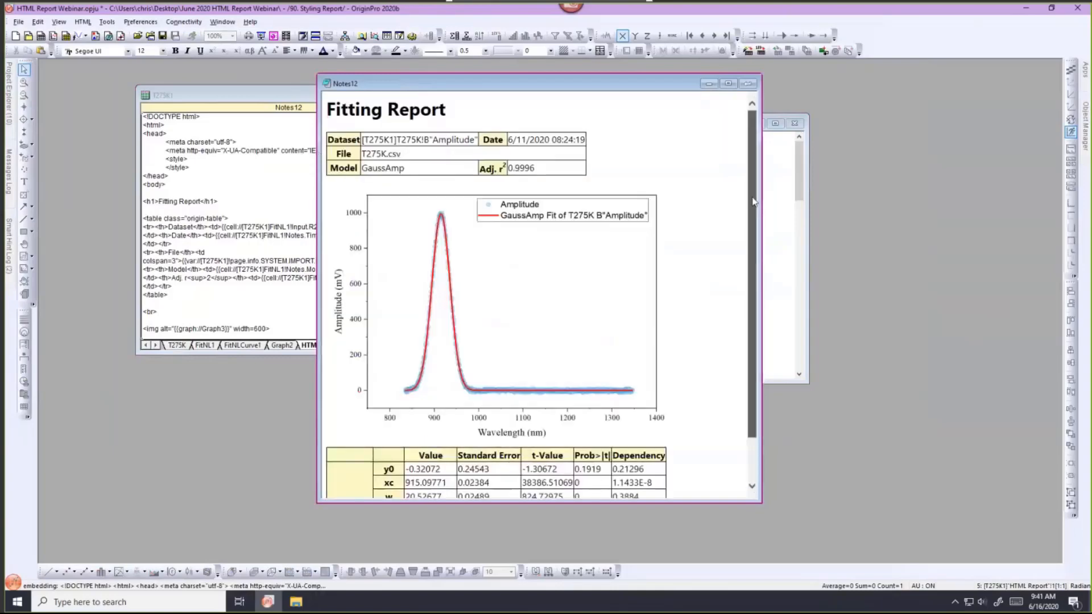
{"action": "scroll", "coordinate": [754, 202], "scroll_direction": "down", "scroll_amount": 2}
{"action": "scroll", "coordinate": [753, 202], "scroll_direction": "up", "scroll_amount": 2}
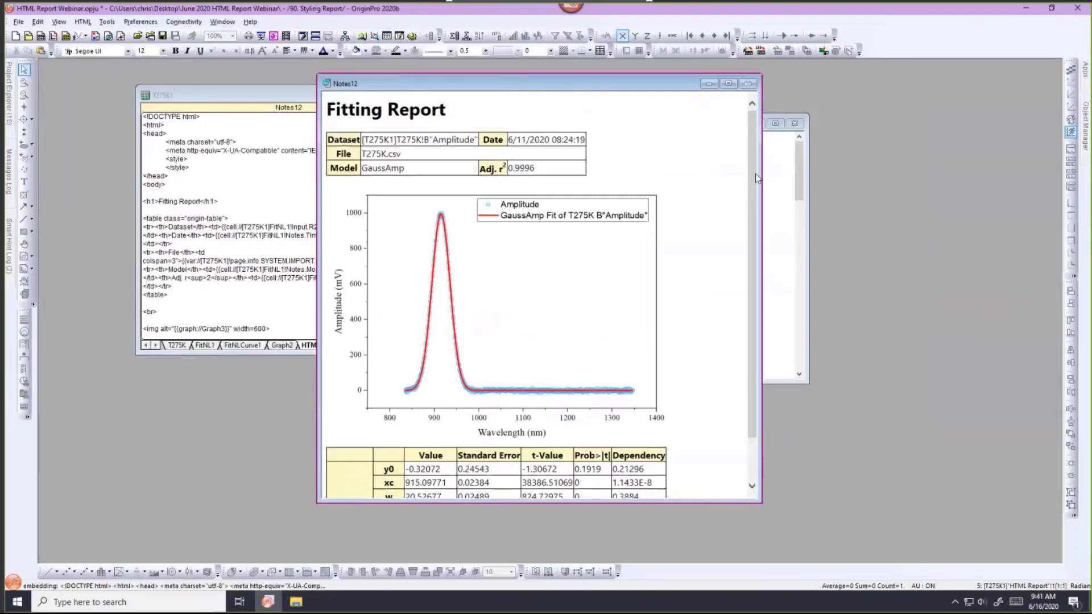
{"action": "scroll", "coordinate": [751, 175], "scroll_direction": "down", "scroll_amount": 1}
{"action": "scroll", "coordinate": [752, 175], "scroll_direction": "up", "scroll_amount": 1}
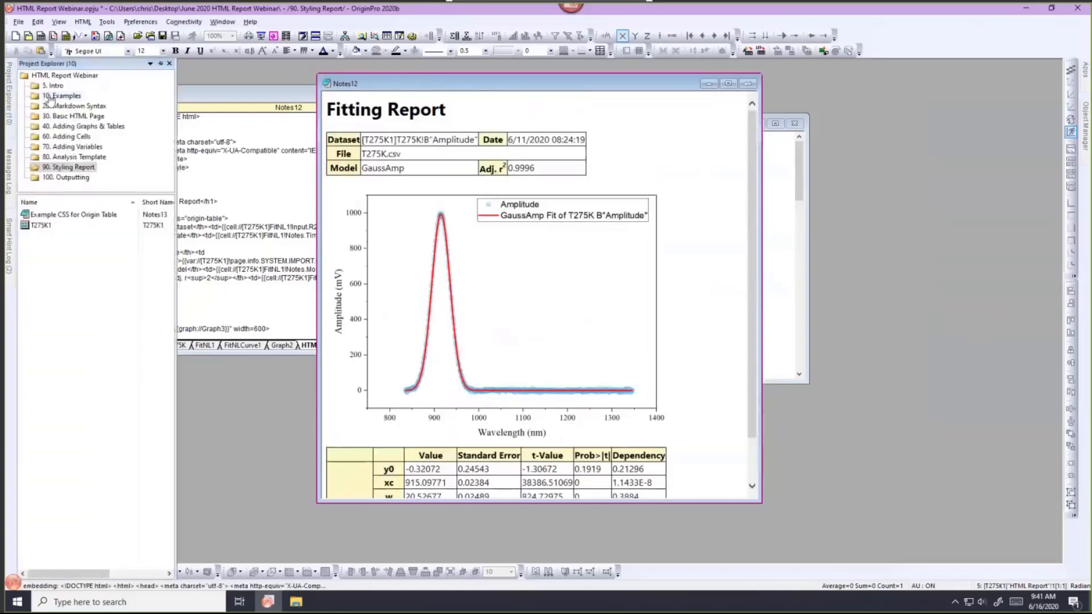
Step: Look at the styled Peak Fitting Report in the 10. Examples folder, and reopen the Notes12 report in the 90. Styling Report folder
{"action": "left_click", "coordinate": [50, 98]}
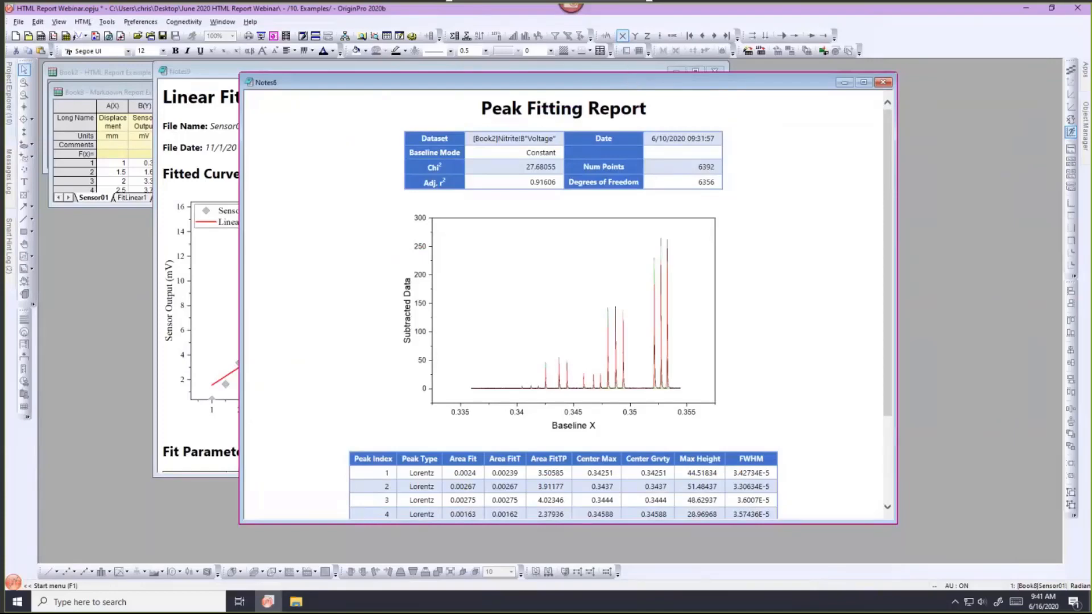
{"action": "mouse_move", "coordinate": [9, 118]}
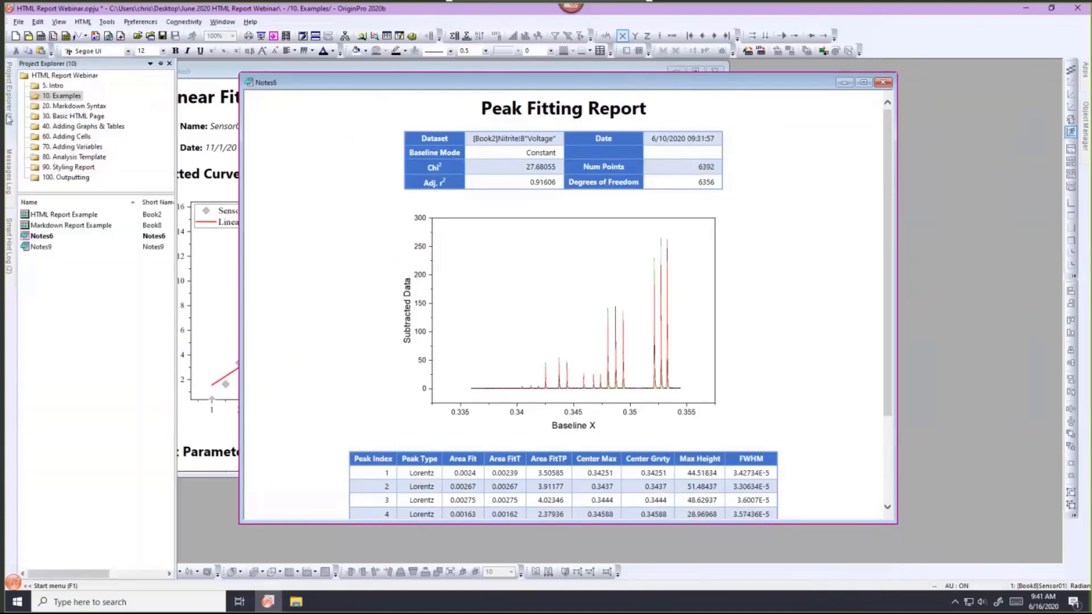
{"action": "left_click", "coordinate": [60, 166]}
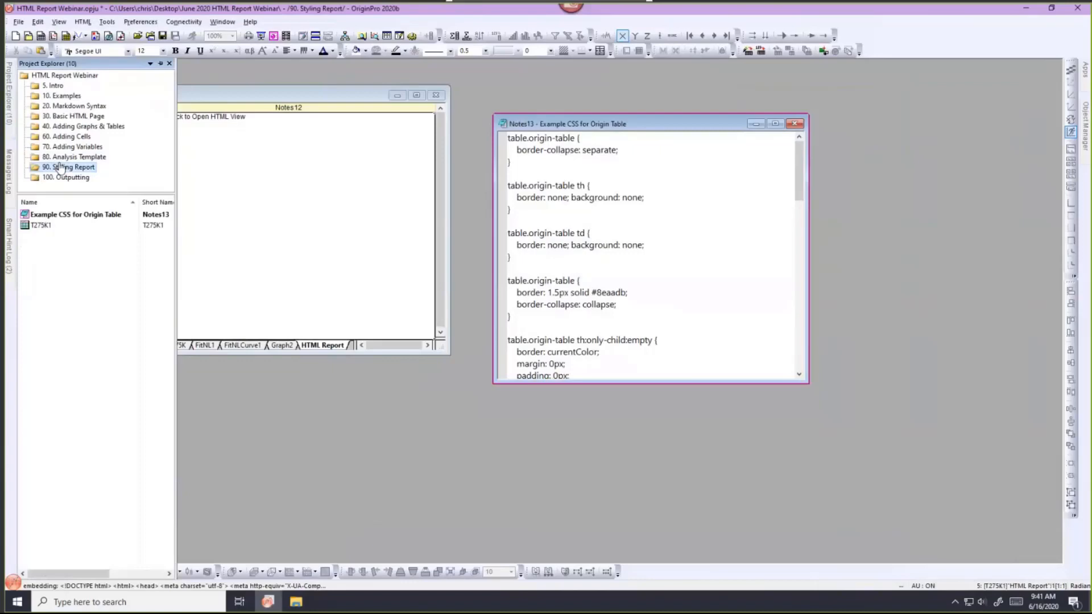
{"action": "left_click", "coordinate": [311, 103]}
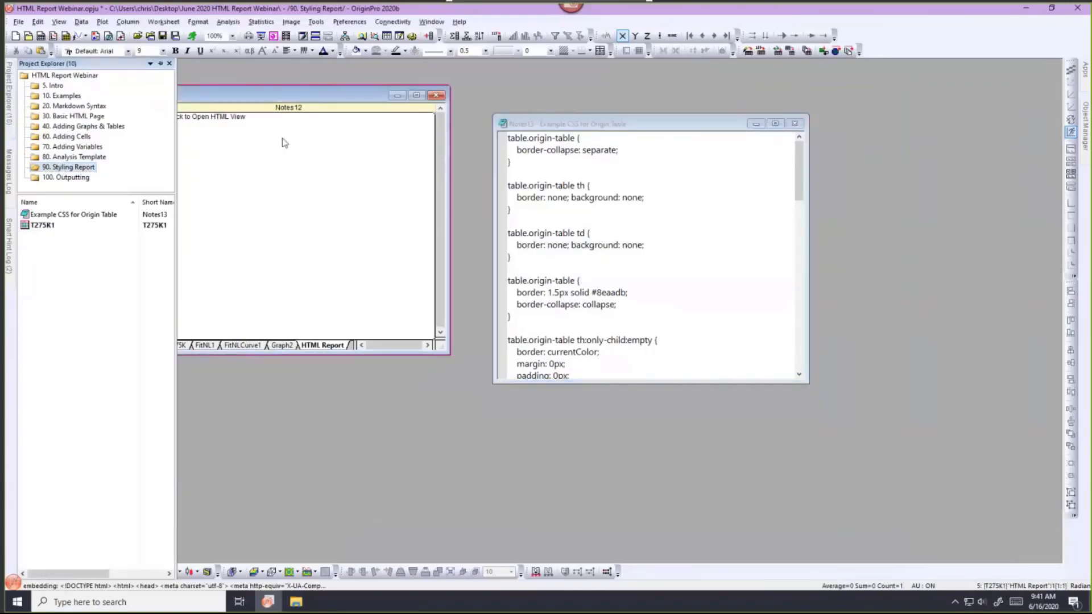
{"action": "double_click", "coordinate": [278, 191]}
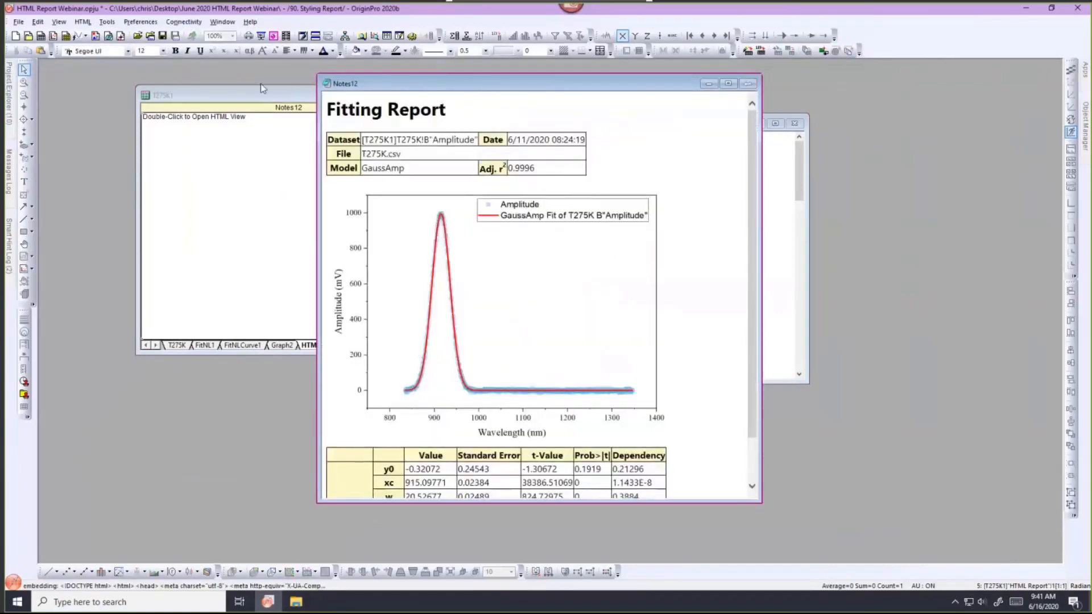
Step: Arrange the Notes12 report and the Example CSS for Origin Table notes side by side, with the CSS window enlarged for reading
{"action": "left_click", "coordinate": [681, 121]}
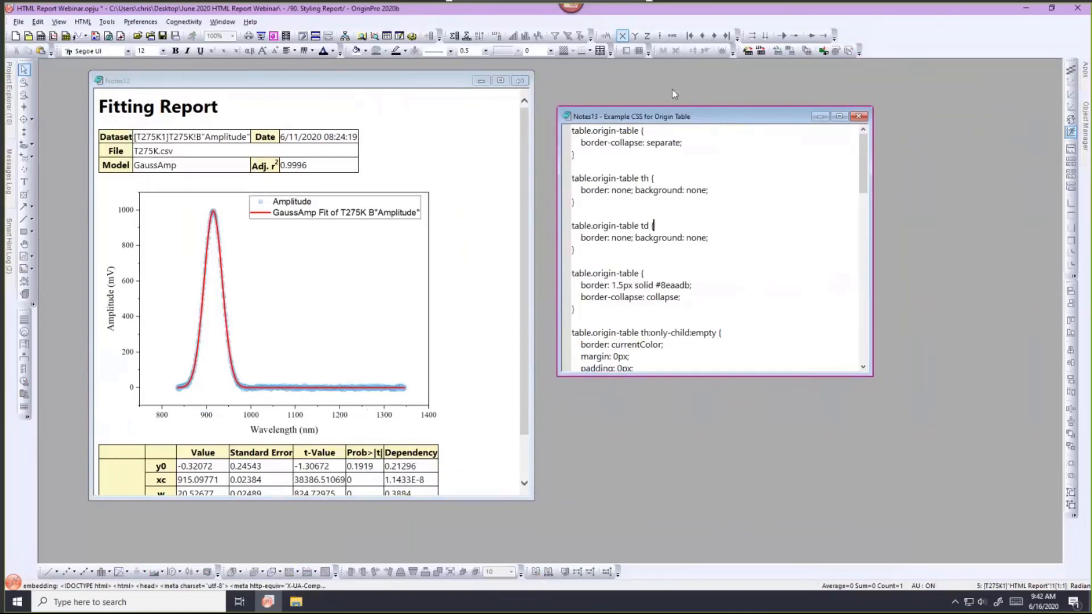
{"action": "left_click_drag", "start_coordinate": [712, 117], "coordinate": [672, 88]}
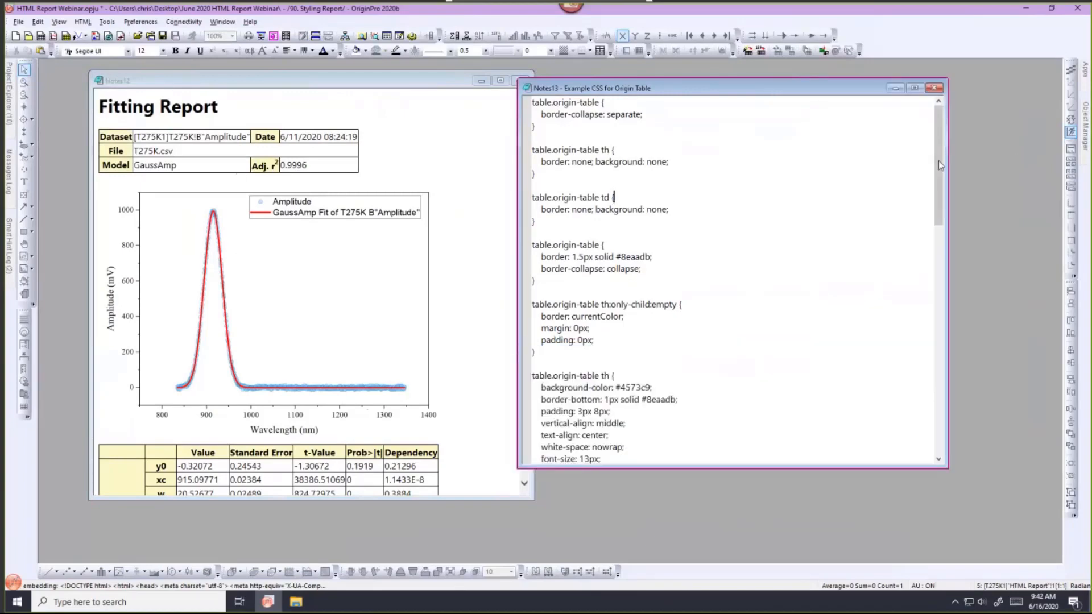
{"action": "mouse_move", "coordinate": [938, 164]}
{"action": "left_mouse_down"}
{"action": "mouse_move", "coordinate": [940, 301]}
{"action": "mouse_move", "coordinate": [938, 151]}
{"action": "left_mouse_up"}
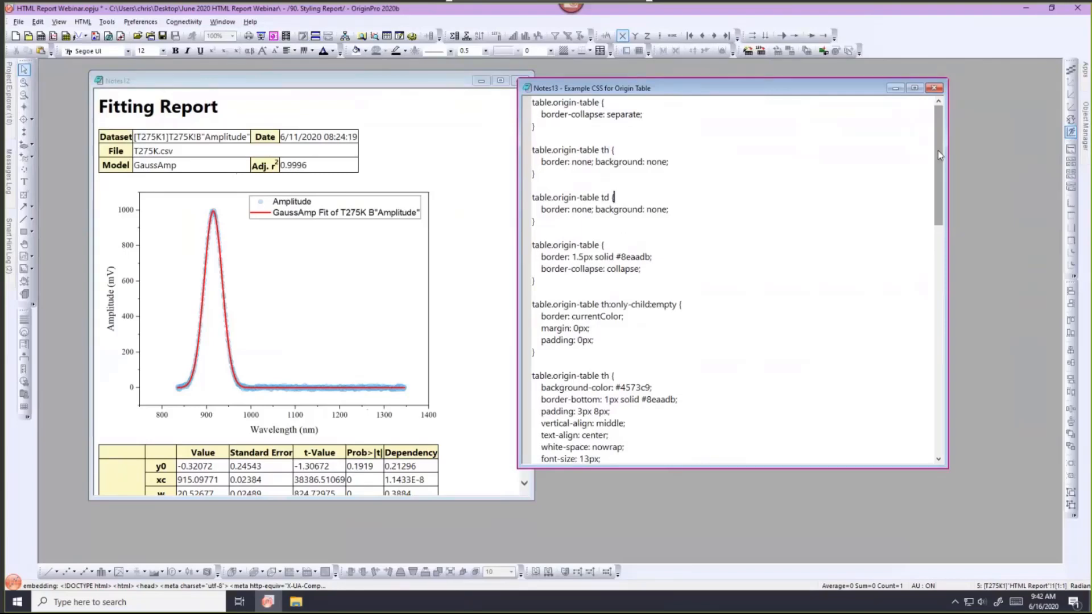
{"action": "left_click_drag", "start_coordinate": [413, 78], "coordinate": [400, 81]}
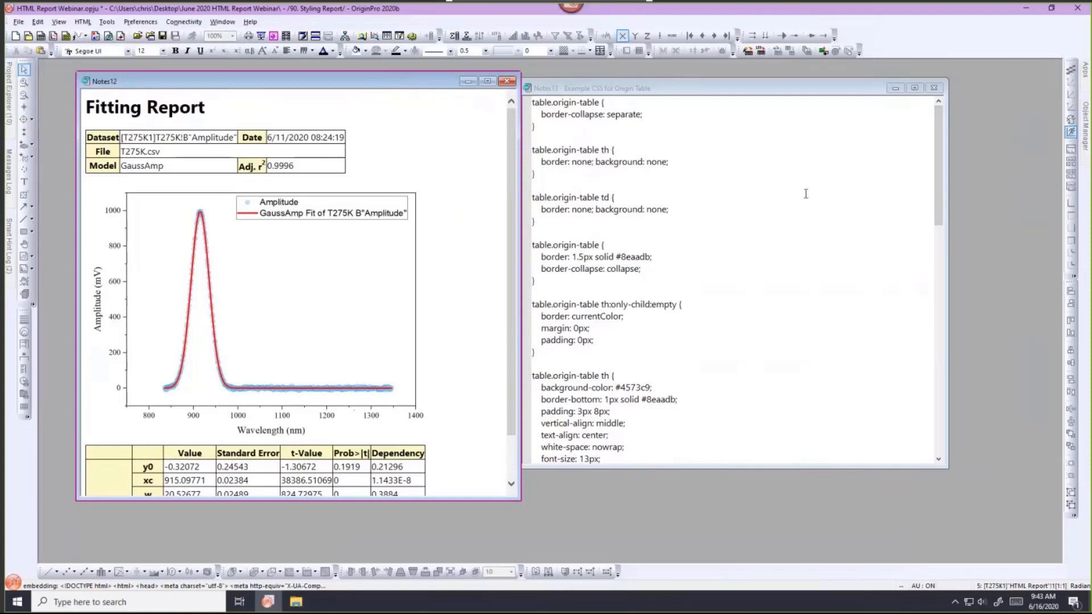
{"action": "left_click", "coordinate": [936, 180]}
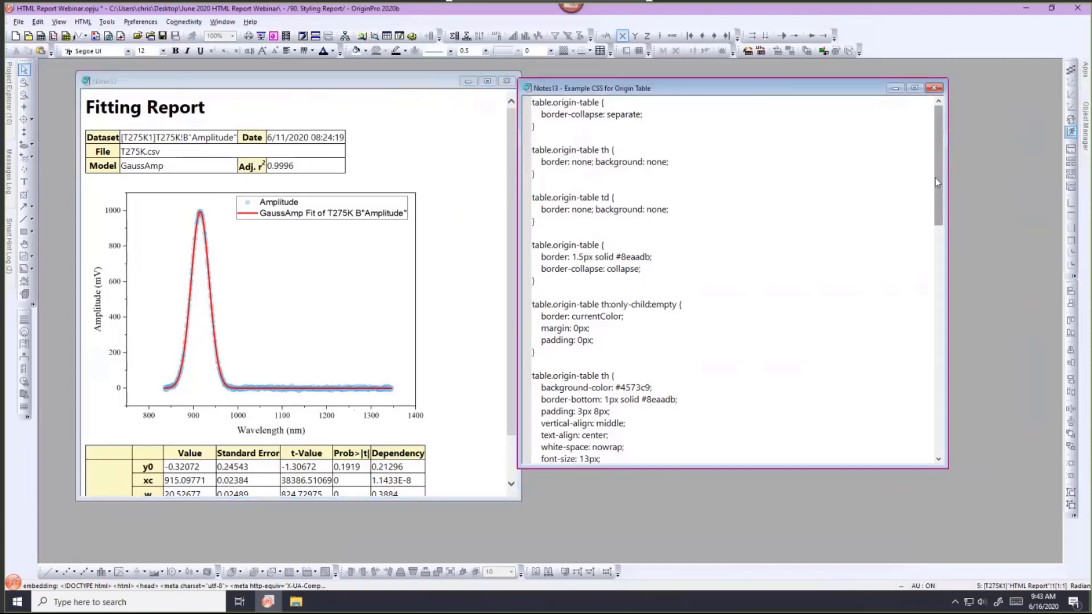
{"action": "mouse_move", "coordinate": [933, 179]}
{"action": "left_mouse_down"}
{"action": "mouse_move", "coordinate": [931, 233]}
{"action": "mouse_move", "coordinate": [925, 181]}
{"action": "left_mouse_up"}
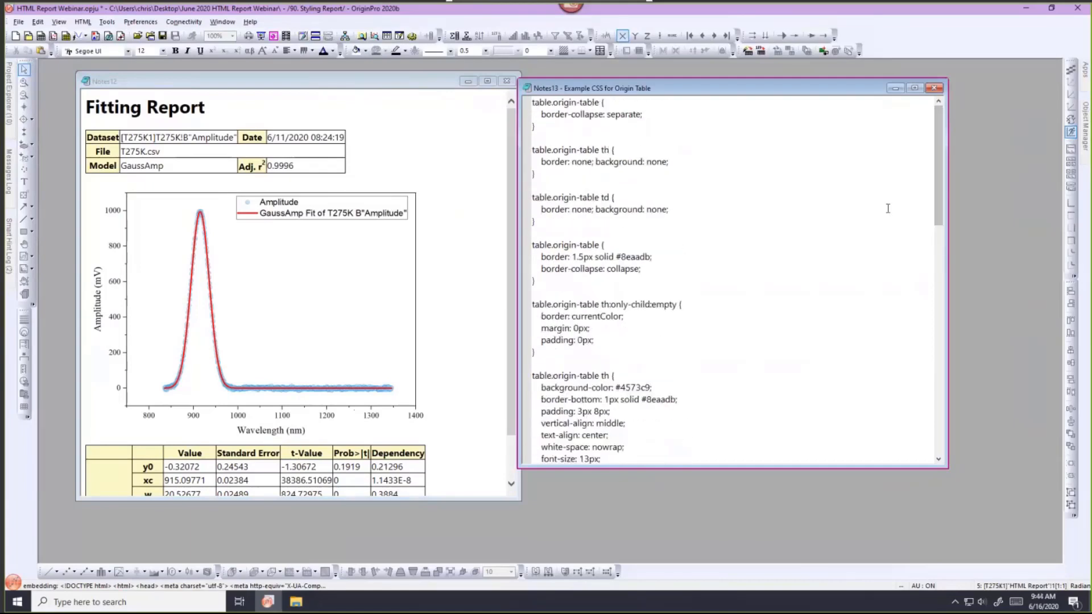
Step: Switch the Notes12 fitting report from its rendered view to the HTML source
{"action": "left_click", "coordinate": [273, 88]}
{"action": "key", "text": "ctrl+m"}
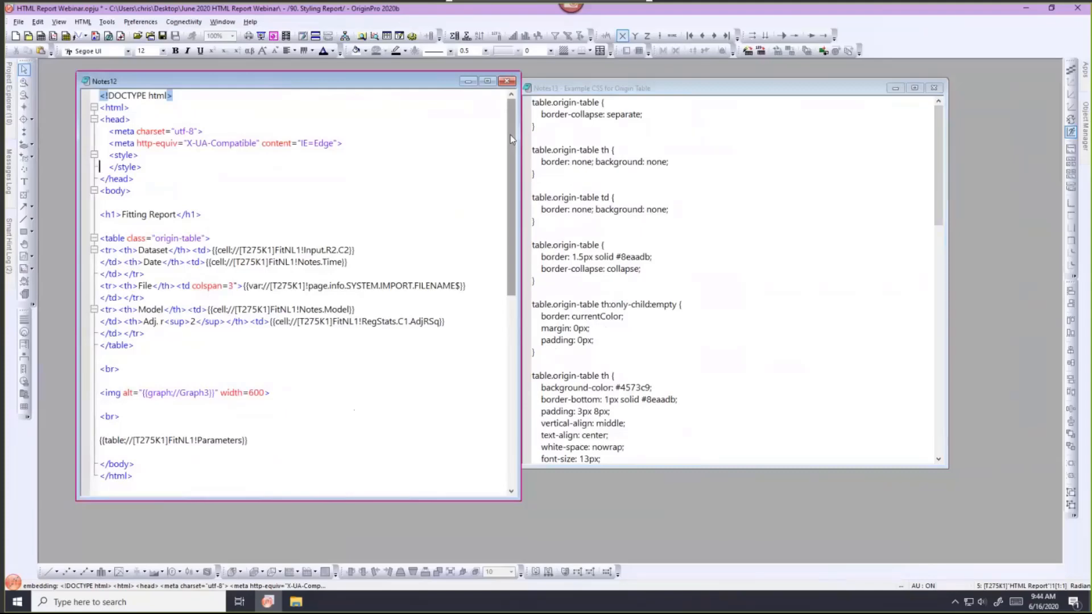
Step: Copy the entire Example CSS for Origin Table notes and paste it between the style tags of the Notes12 HTML source
{"action": "left_click", "coordinate": [615, 104]}
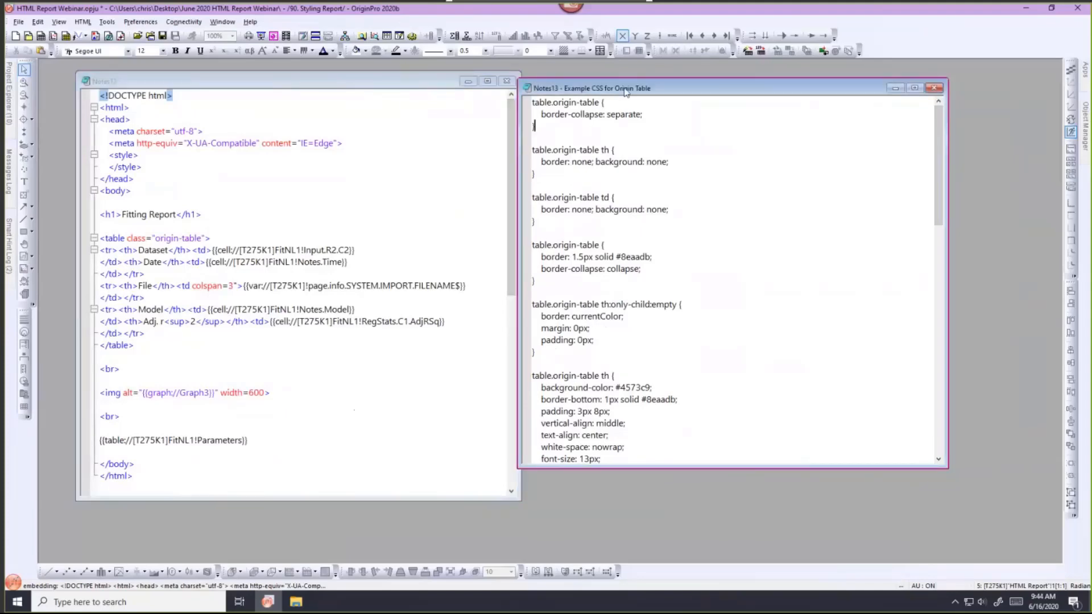
{"action": "left_click_drag", "start_coordinate": [641, 90], "coordinate": [658, 92]}
{"action": "left_click", "coordinate": [646, 124]}
{"action": "key", "text": "ctrl+a"}
{"action": "key", "text": "ctrl+c"}
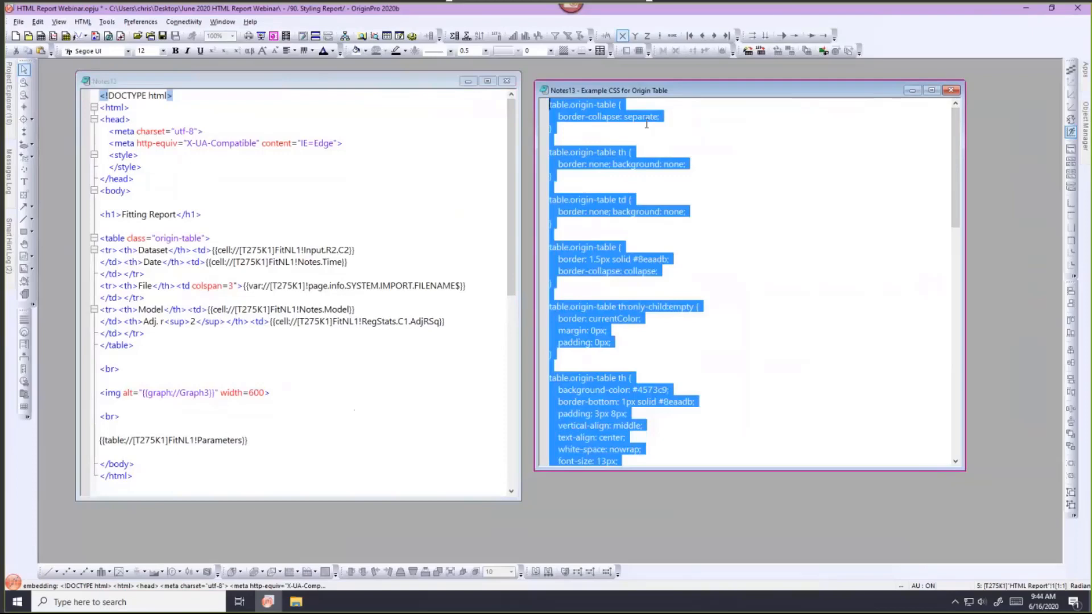
{"action": "left_click", "coordinate": [613, 164]}
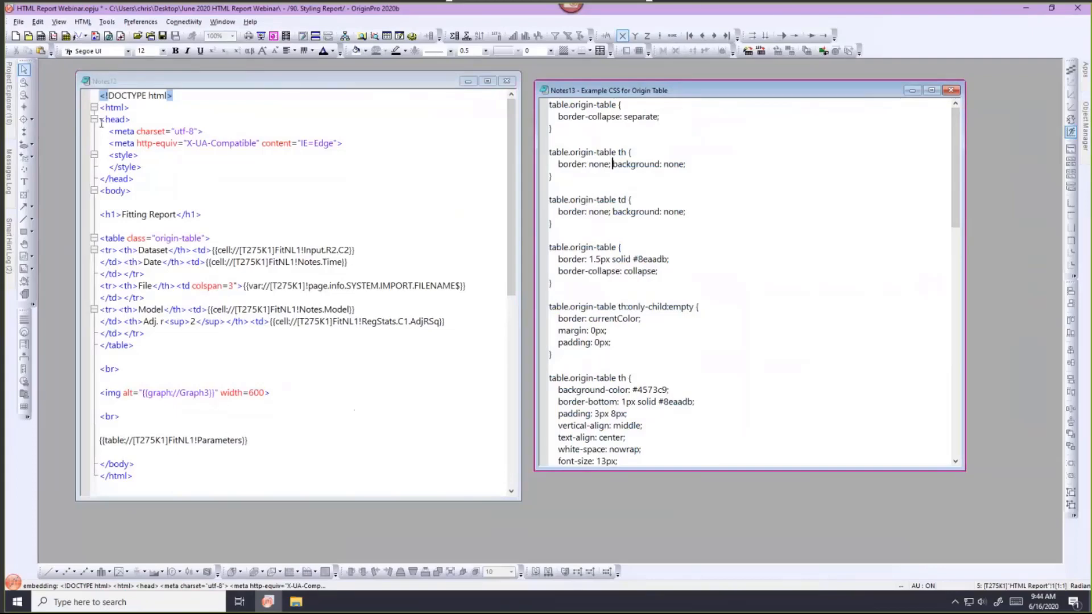
{"action": "left_click", "coordinate": [101, 167]}
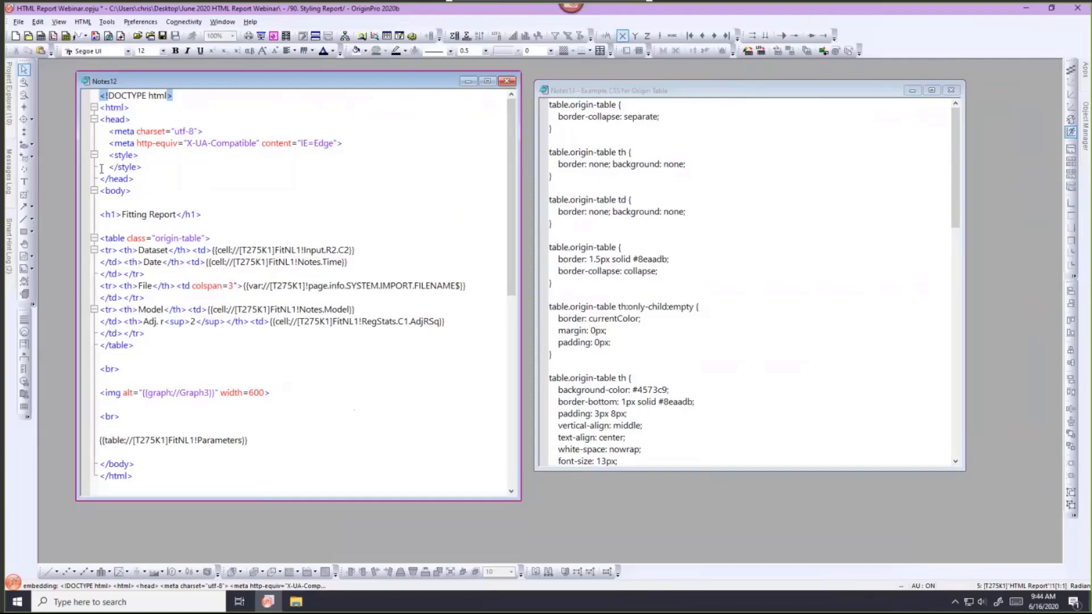
{"action": "key", "text": "ctrl+v"}
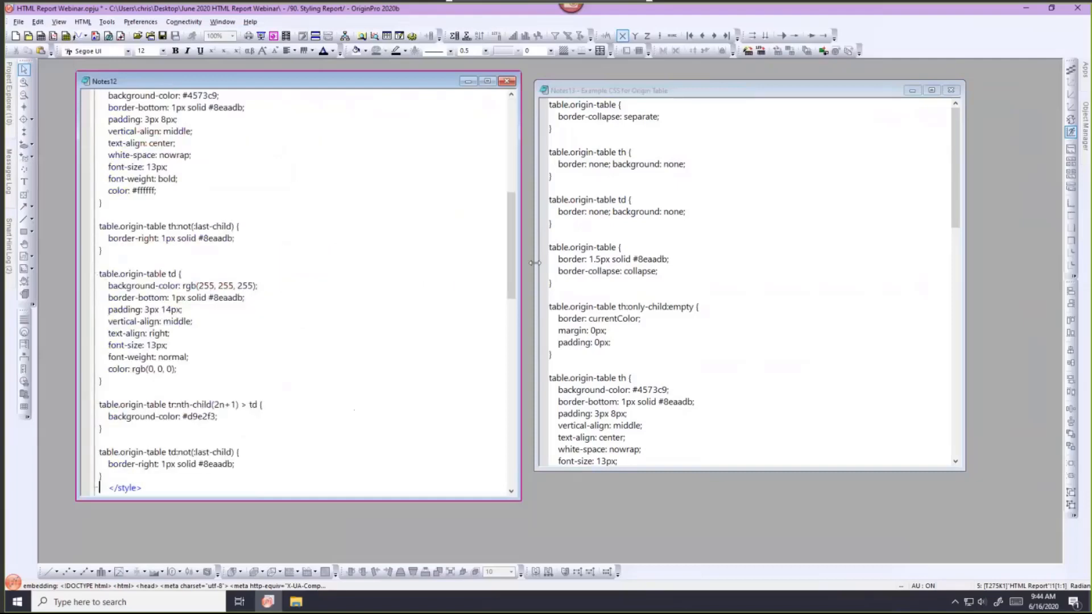
Step: Switch the Notes12 report to its rendered view and review the styled tables from the heading down to the parameters table
{"action": "left_click_drag", "start_coordinate": [510, 265], "coordinate": [503, 162]}
{"action": "key", "text": "ctrl+m"}
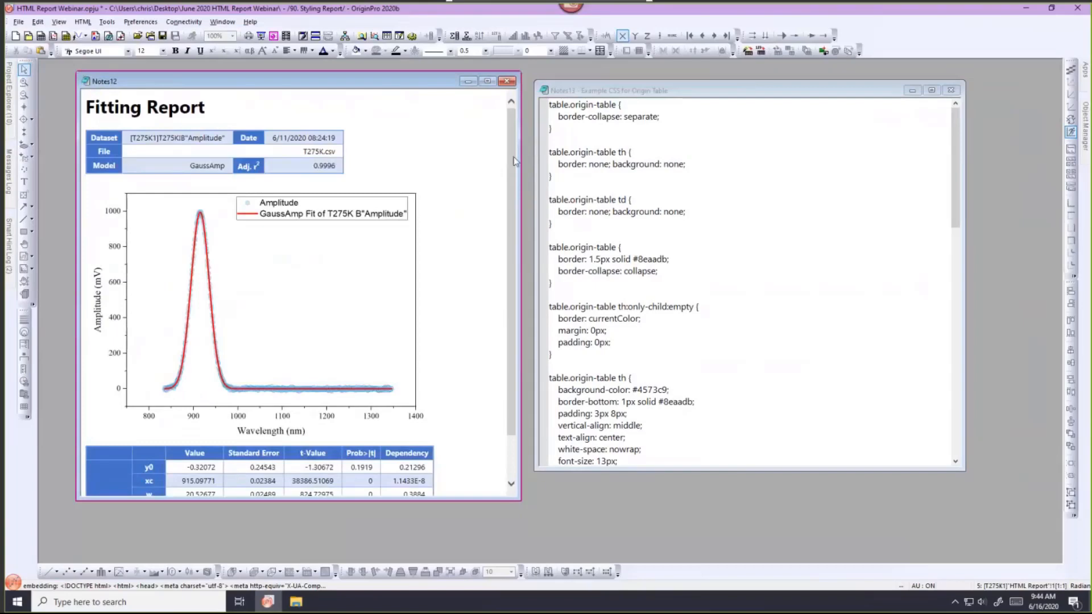
{"action": "left_click_drag", "start_coordinate": [513, 156], "coordinate": [509, 196]}
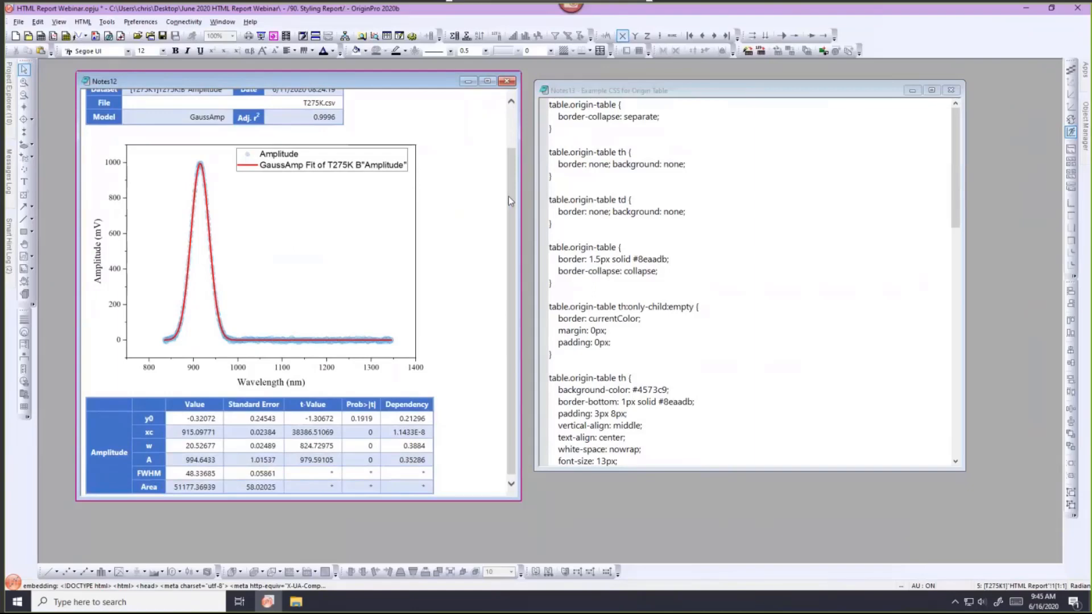
{"action": "left_click_drag", "start_coordinate": [508, 196], "coordinate": [517, 157]}
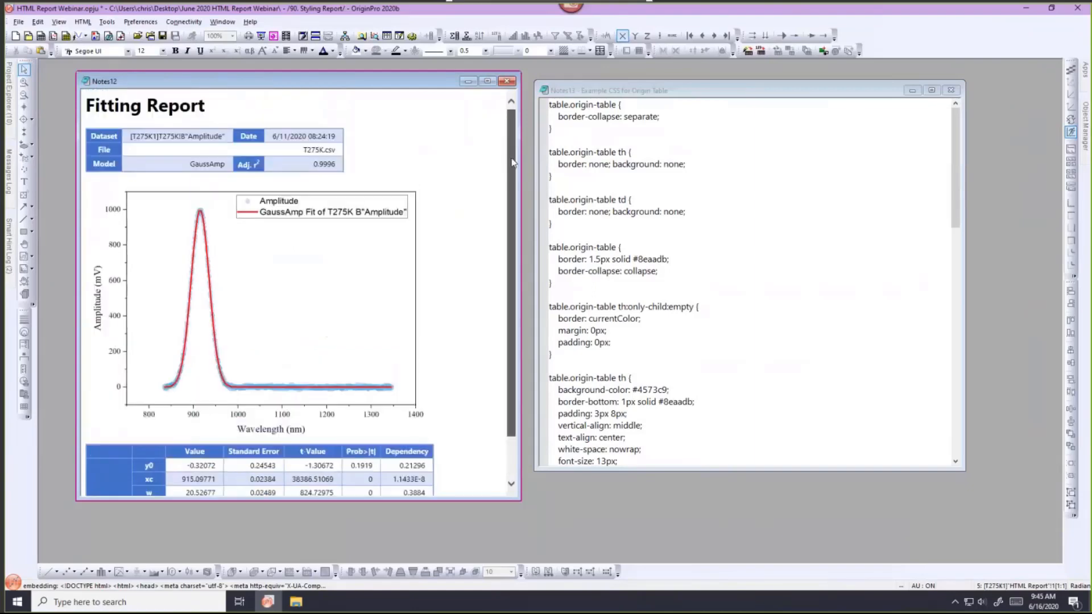
Step: Look at the output instructions in the 100. Outputting folder, and reopen the Notes12 report from the T275K1 workbook in 90. Styling Report
{"action": "mouse_move", "coordinate": [9, 94]}
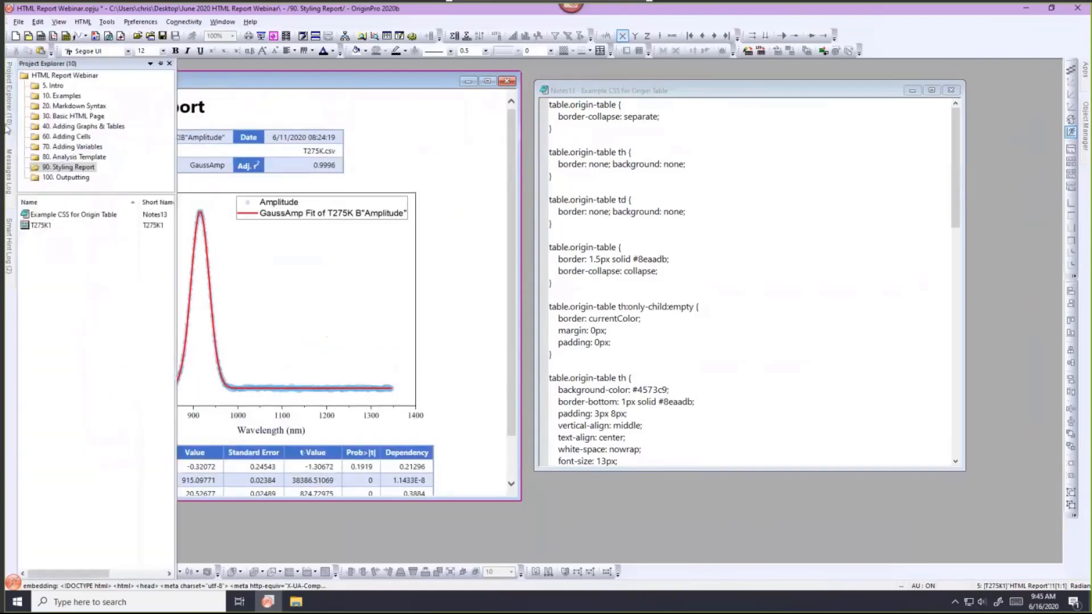
{"action": "left_click", "coordinate": [62, 178]}
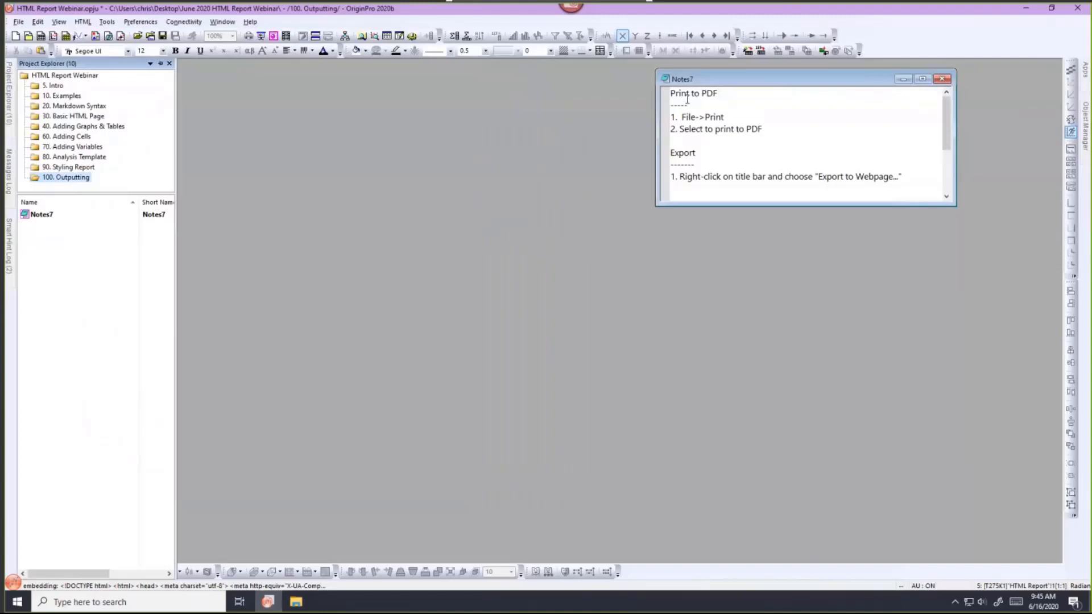
{"action": "left_click", "coordinate": [73, 168]}
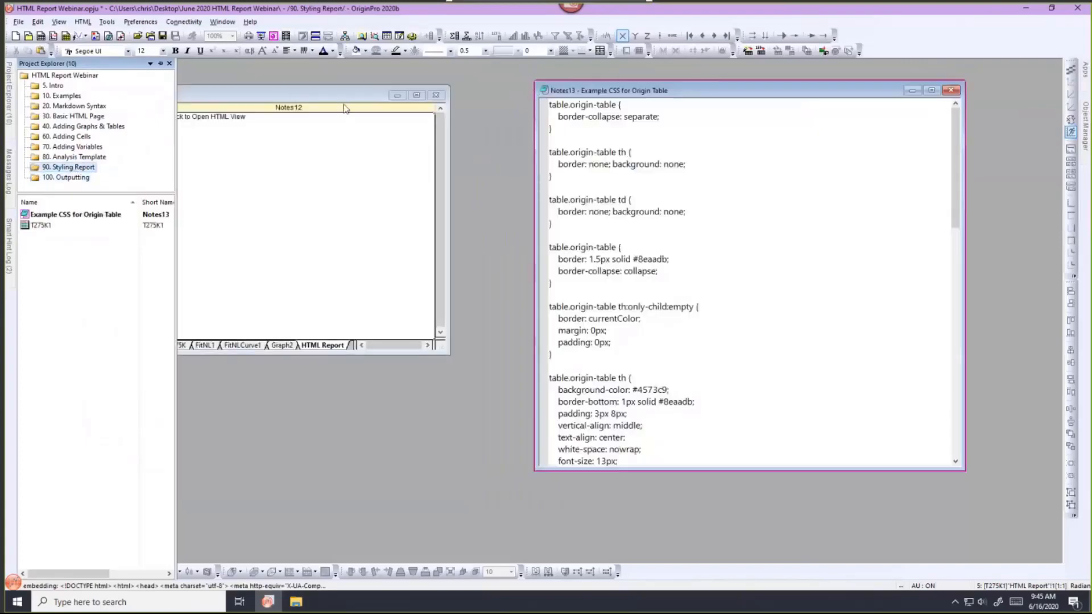
{"action": "left_click", "coordinate": [336, 156]}
{"action": "double_click", "coordinate": [333, 166]}
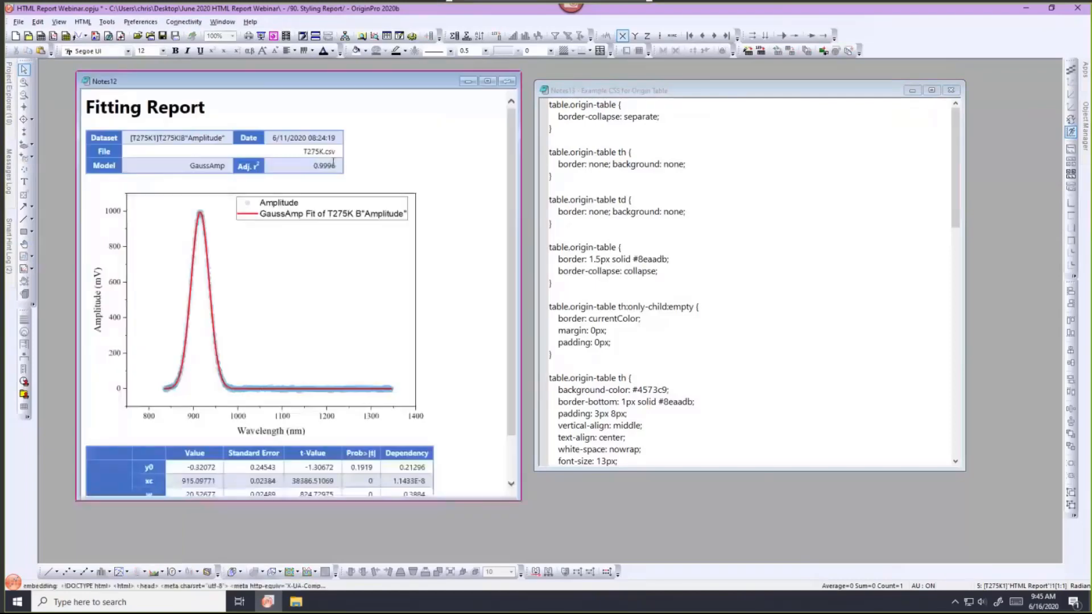
Step: Enlarge and reposition the Notes12 window so the heading, graph and full parameters table of the fitting report fit in view
{"action": "left_click_drag", "start_coordinate": [521, 502], "coordinate": [718, 547]}
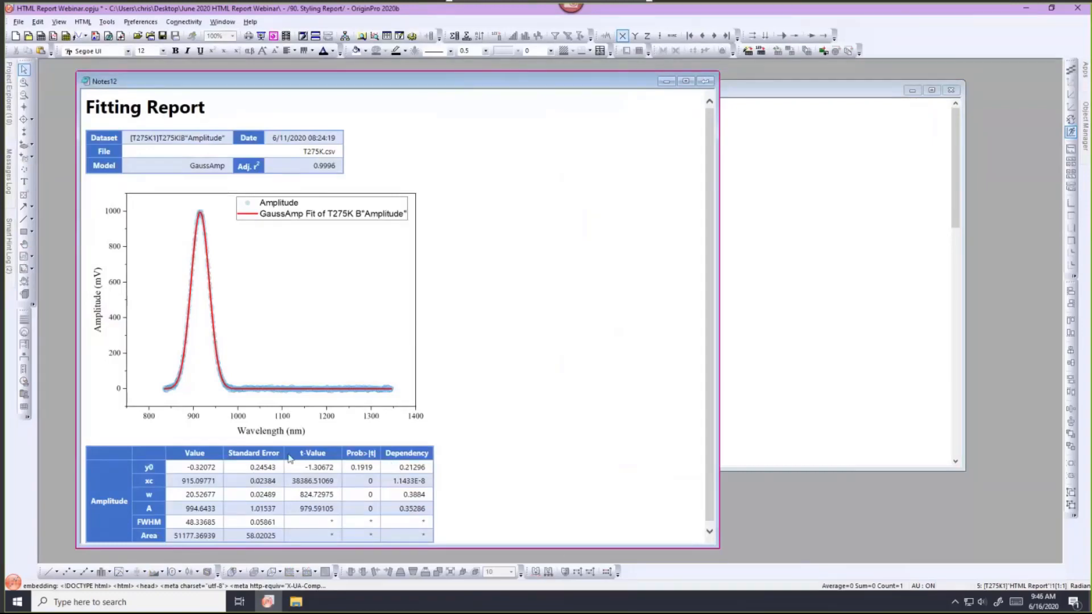
{"action": "left_click_drag", "start_coordinate": [716, 433], "coordinate": [946, 439]}
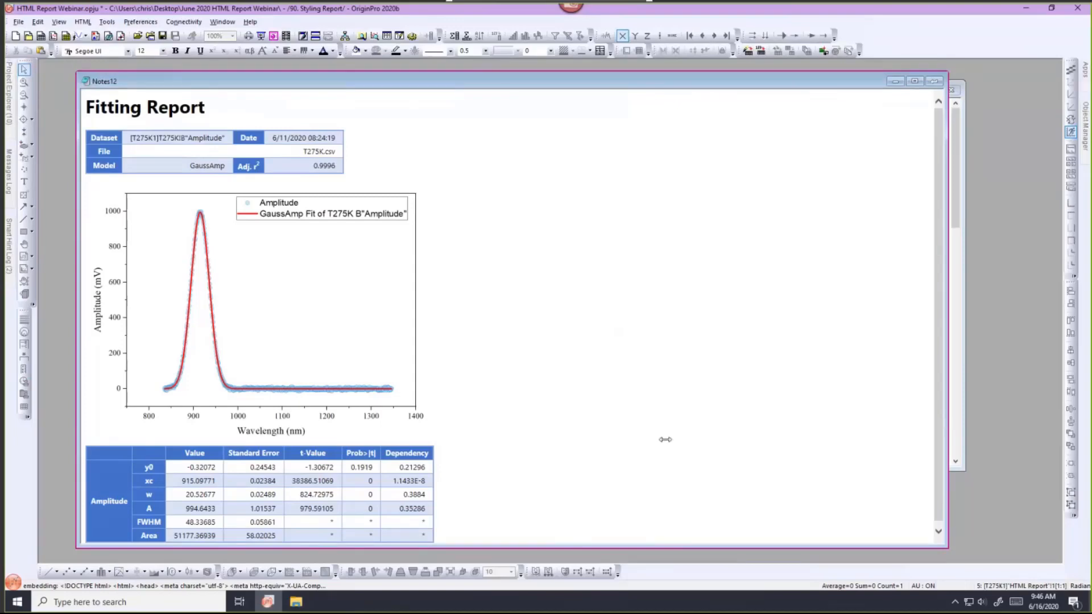
{"action": "left_click_drag", "start_coordinate": [579, 444], "coordinate": [579, 444]}
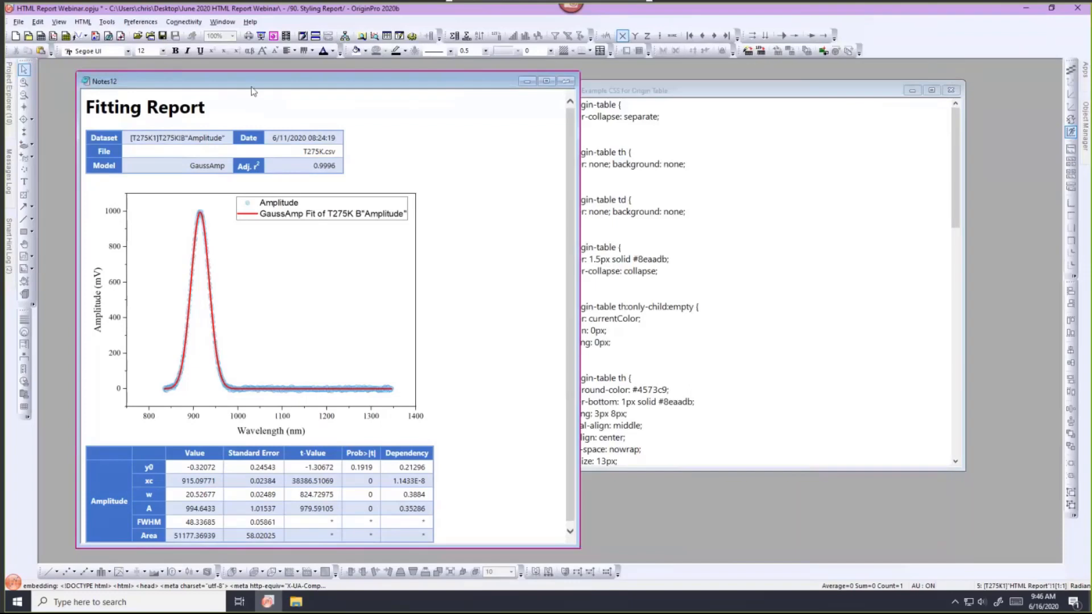
{"action": "left_click_drag", "start_coordinate": [253, 79], "coordinate": [258, 75]}
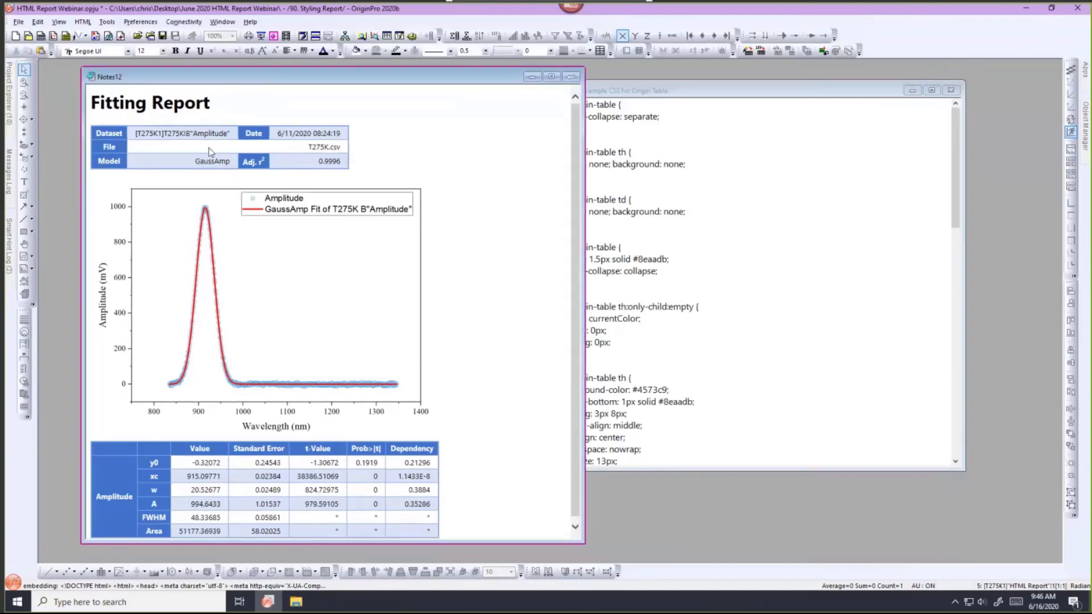
Step: Print the Notes12 report with Microsoft Print to PDF, saving it as My Report in the My HTML Reports folder
{"action": "left_click", "coordinate": [17, 22]}
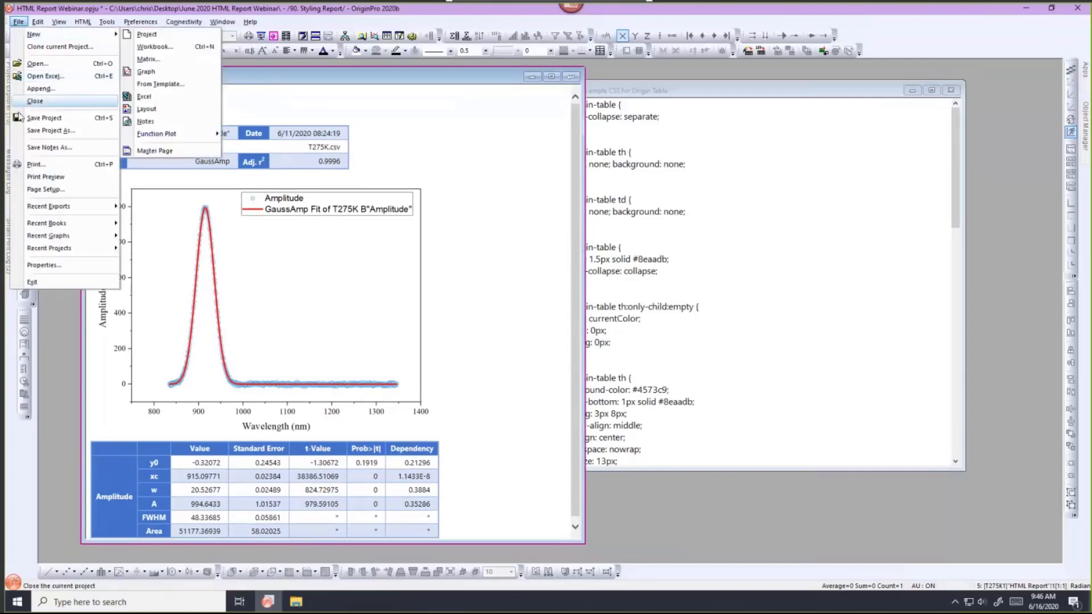
{"action": "left_click", "coordinate": [18, 165]}
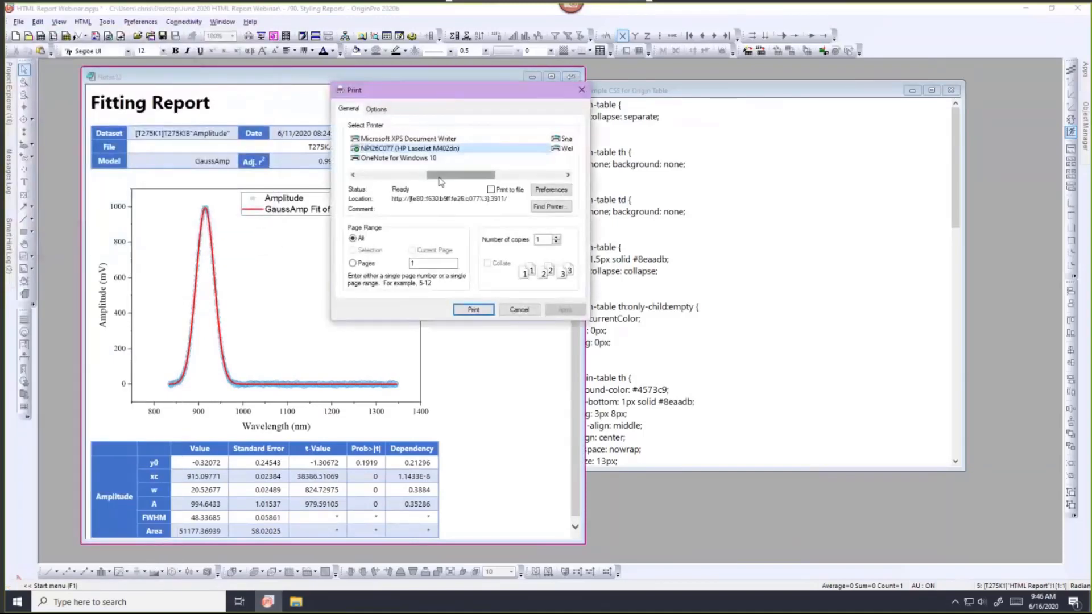
{"action": "left_click_drag", "start_coordinate": [439, 178], "coordinate": [371, 177]}
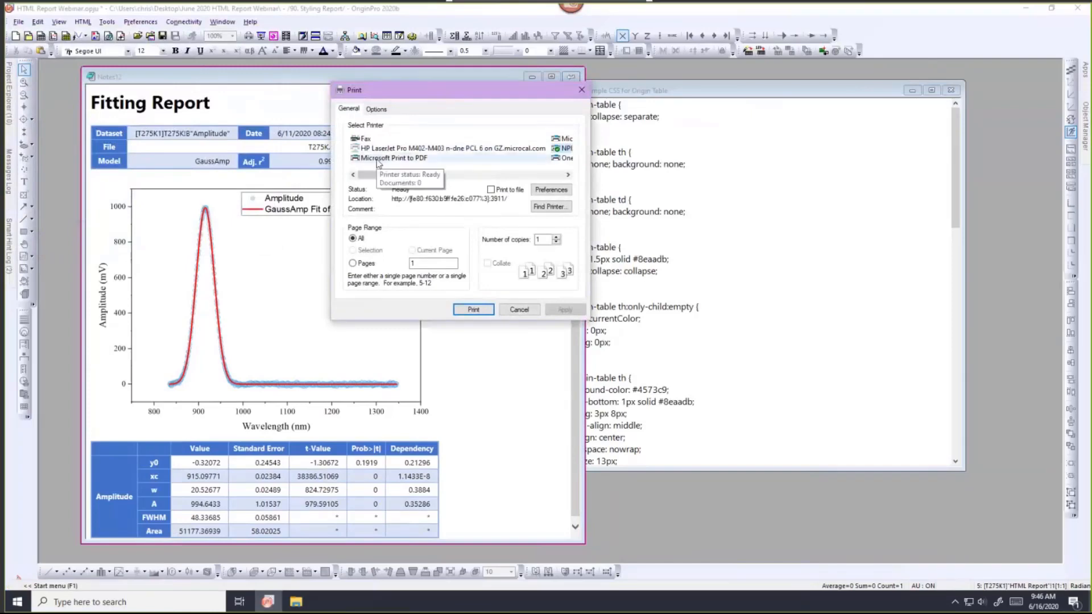
{"action": "left_click", "coordinate": [378, 159]}
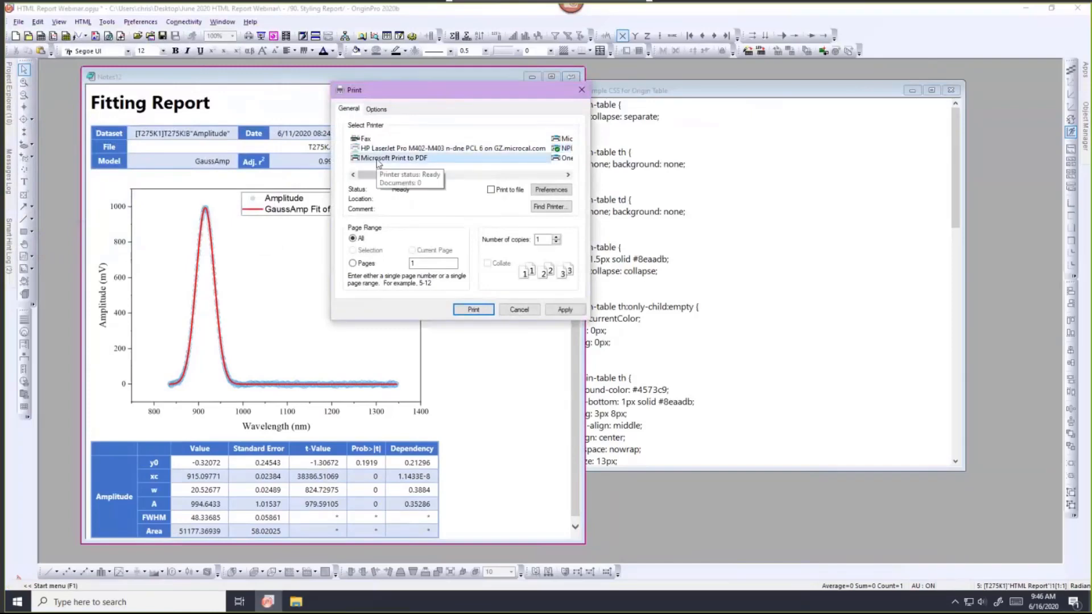
{"action": "left_click", "coordinate": [478, 311]}
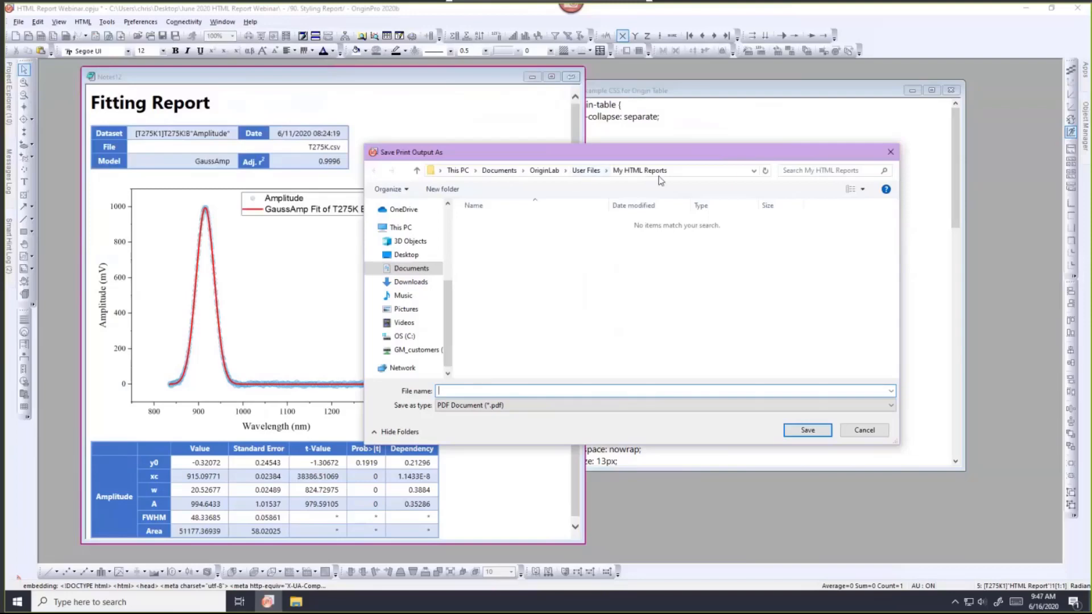
{"action": "type", "text": "My Report"}
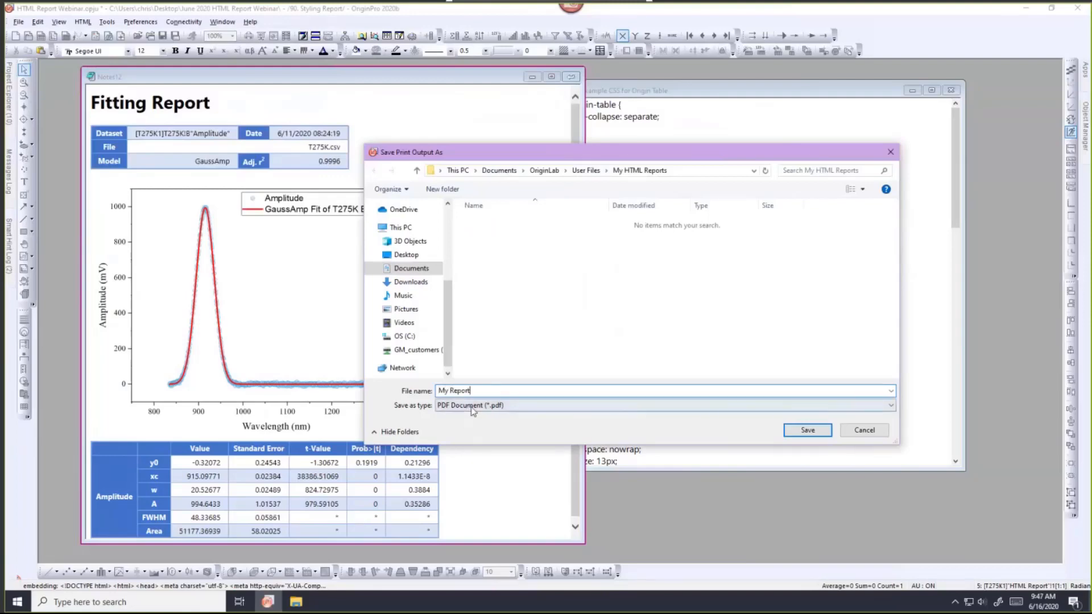
{"action": "left_click", "coordinate": [796, 429]}
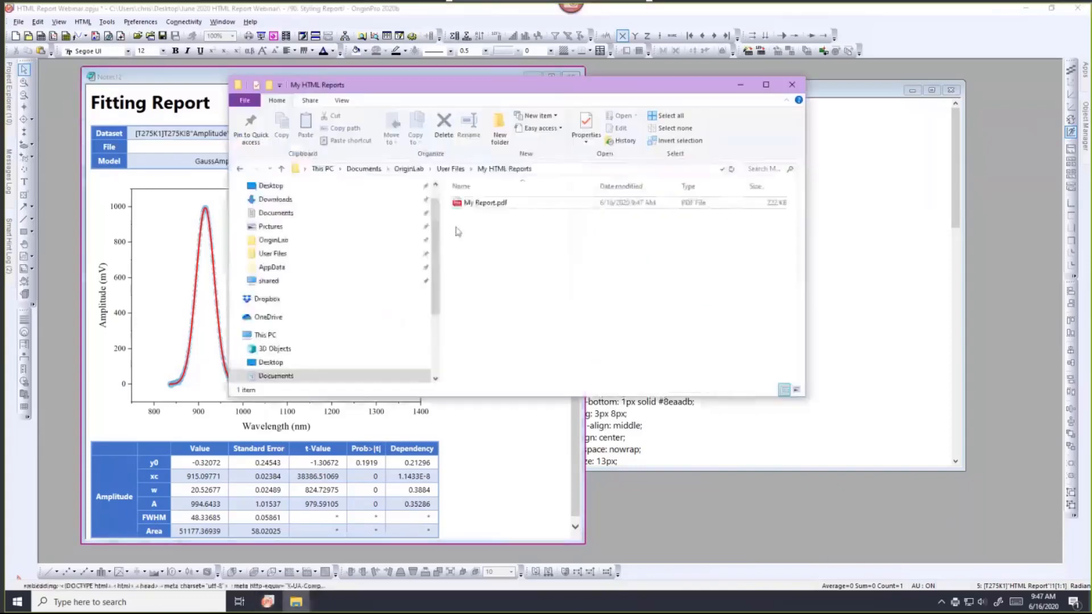
Step: Open My Report.pdf from the My HTML Reports folder to check the printed report, and put the PDF viewer and folder windows away
{"action": "left_click", "coordinate": [469, 205]}
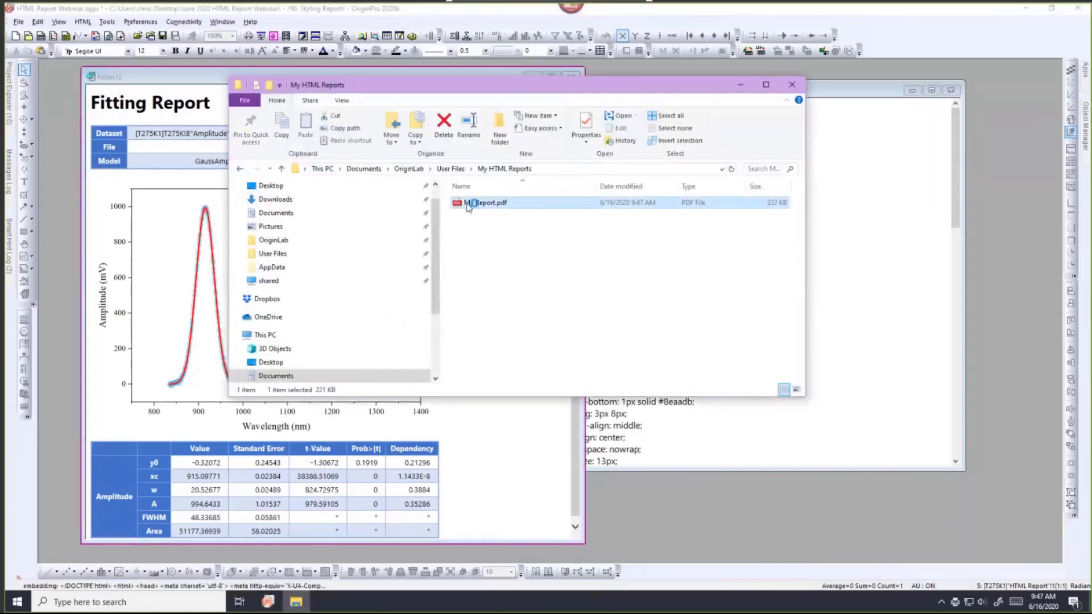
{"action": "double_click", "coordinate": [469, 205]}
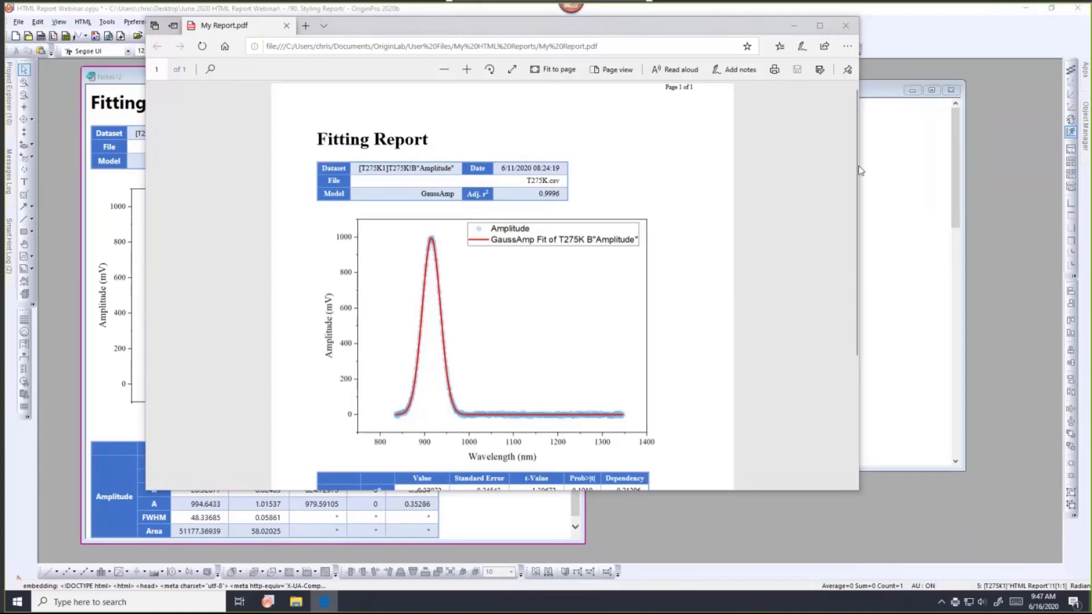
{"action": "left_click_drag", "start_coordinate": [857, 168], "coordinate": [844, 17]}
{"action": "left_click", "coordinate": [846, 26]}
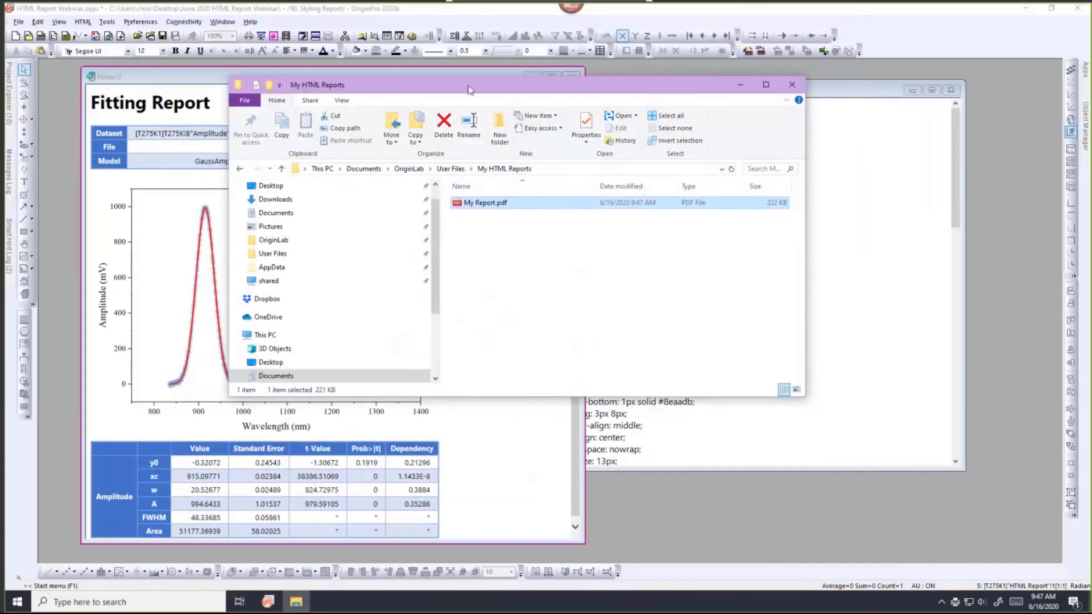
{"action": "left_click", "coordinate": [740, 85]}
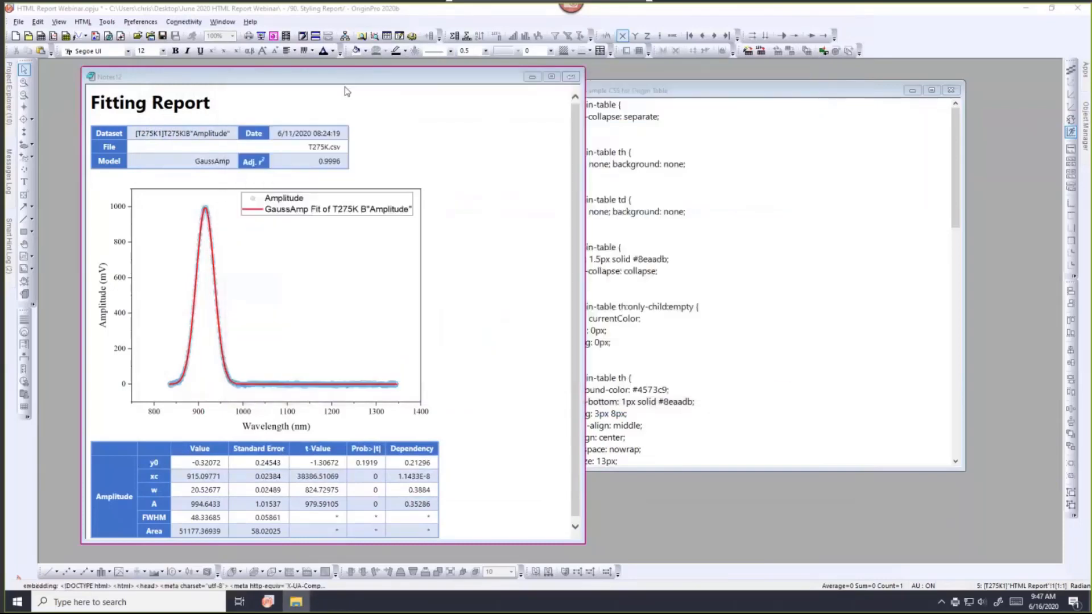
Step: Export the Notes12 report as a complete webpage named My Report.html in the My HTML Reports folder
{"action": "left_click", "coordinate": [306, 73]}
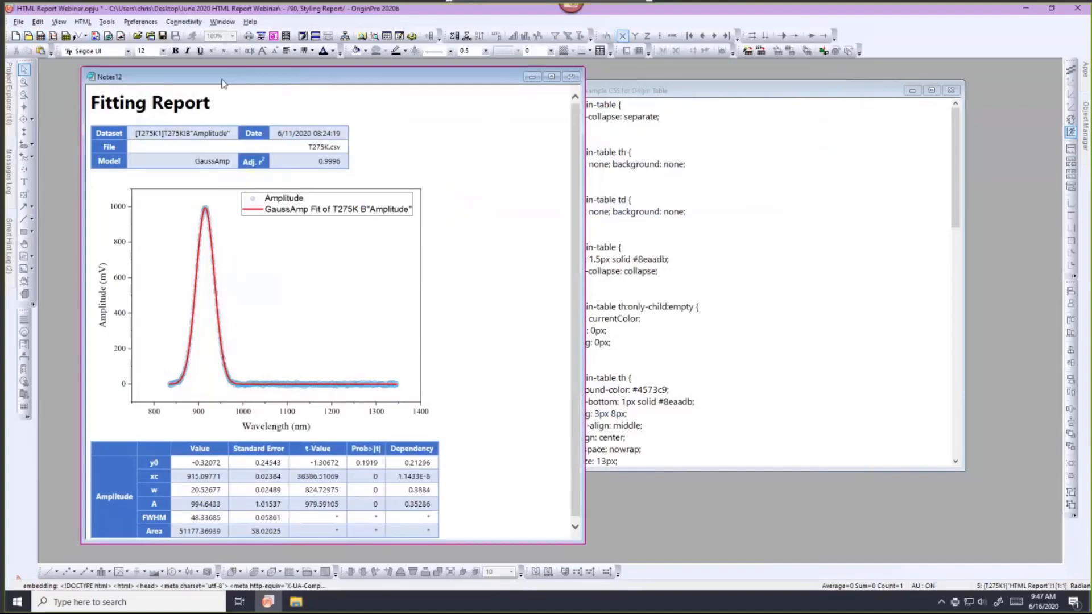
{"action": "right_click", "coordinate": [295, 76]}
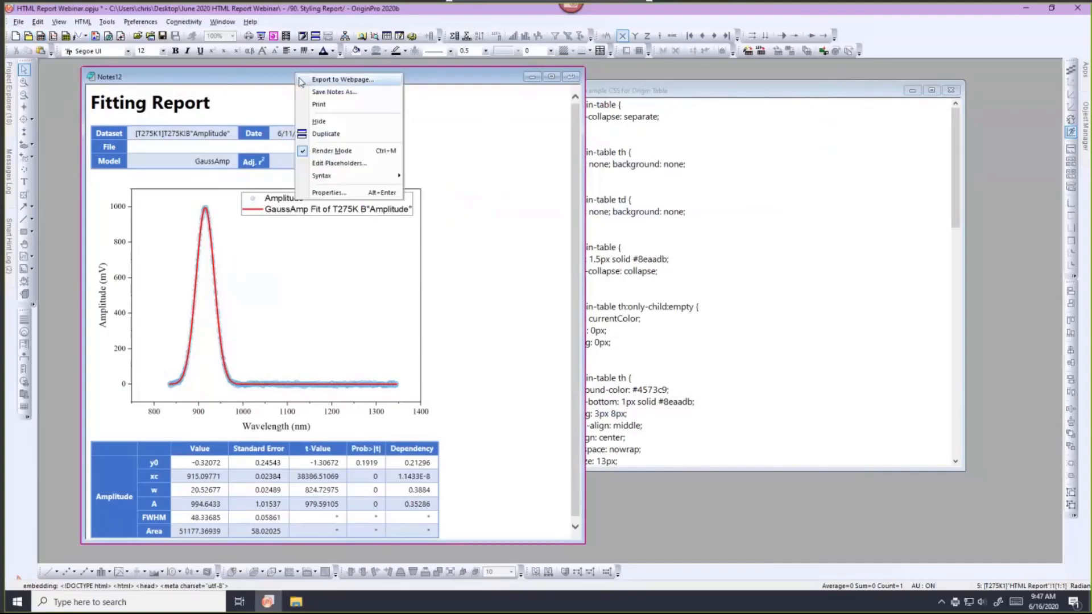
{"action": "left_click", "coordinate": [308, 80]}
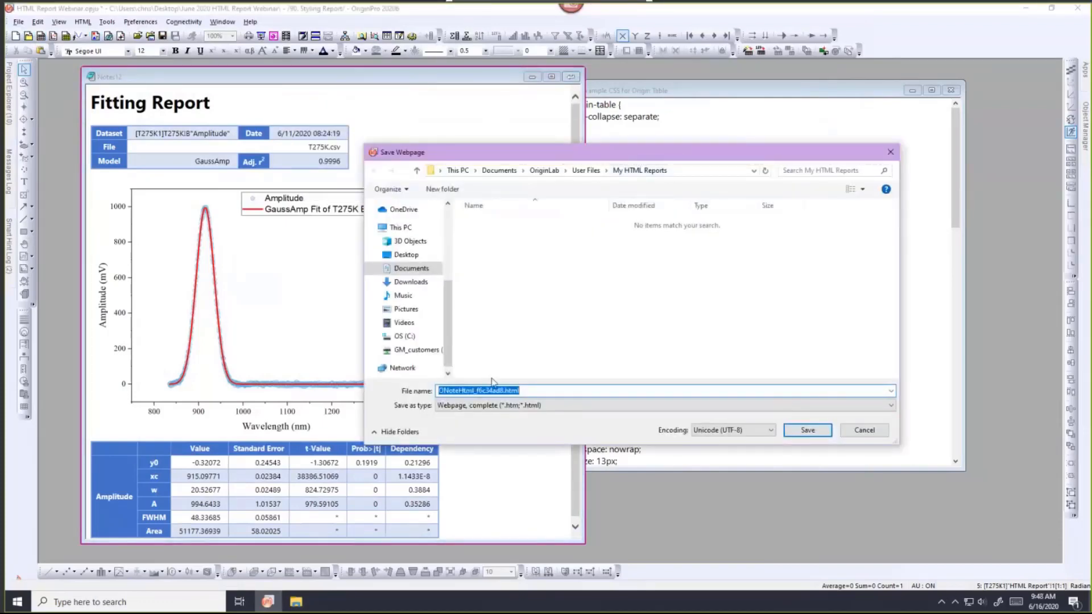
{"action": "left_click", "coordinate": [503, 391]}
{"action": "double_click", "coordinate": [502, 390]}
{"action": "type", "text": "My Report"}
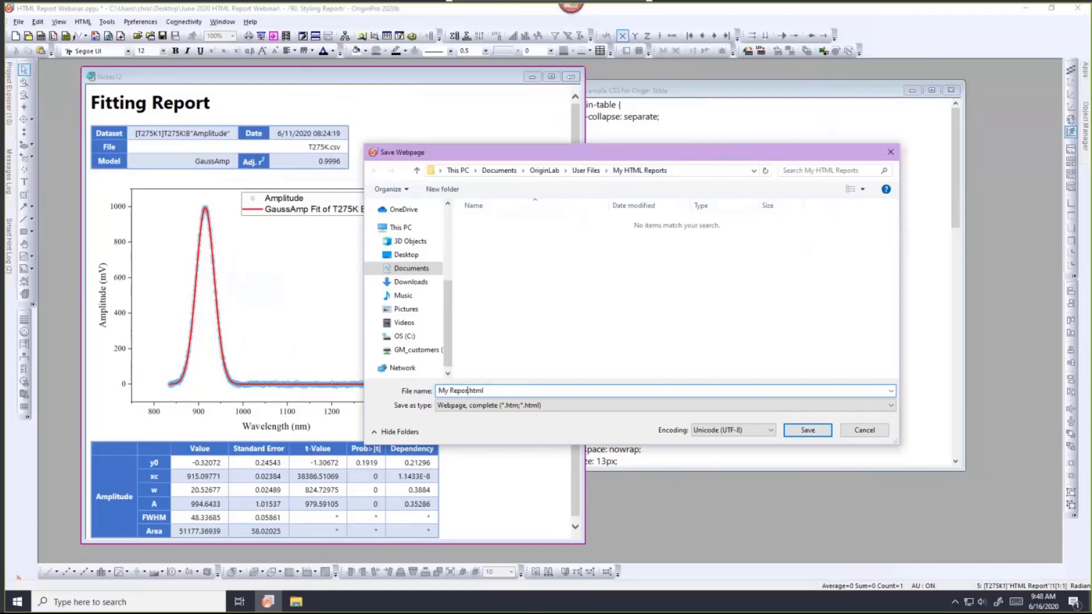
{"action": "left_click", "coordinate": [825, 432]}
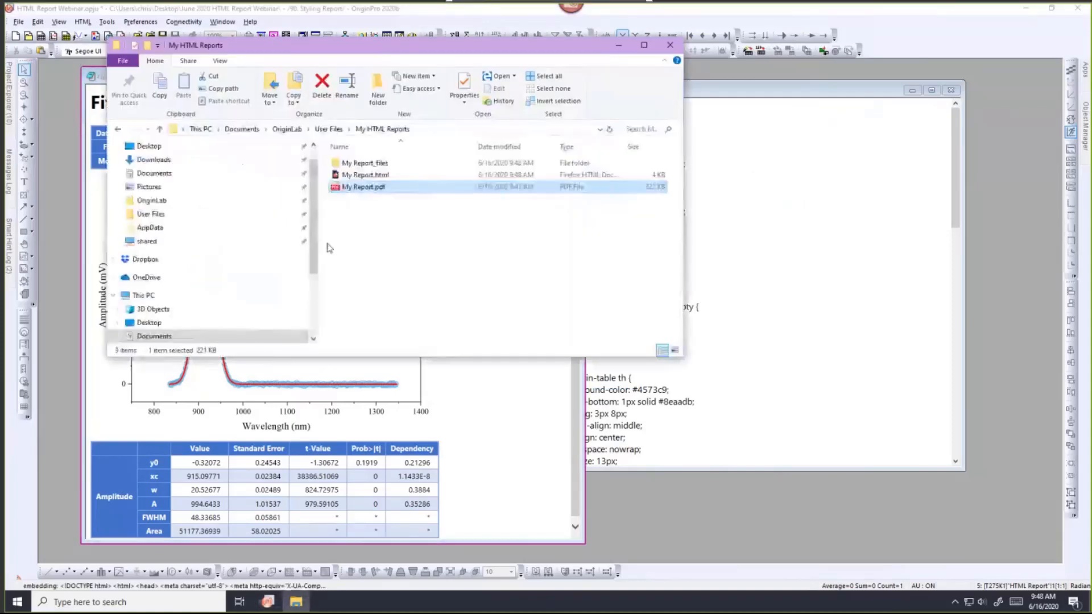
Step: Open the exported My Report.html from the My HTML Reports folder in the web browser to check it
{"action": "left_click", "coordinate": [330, 248]}
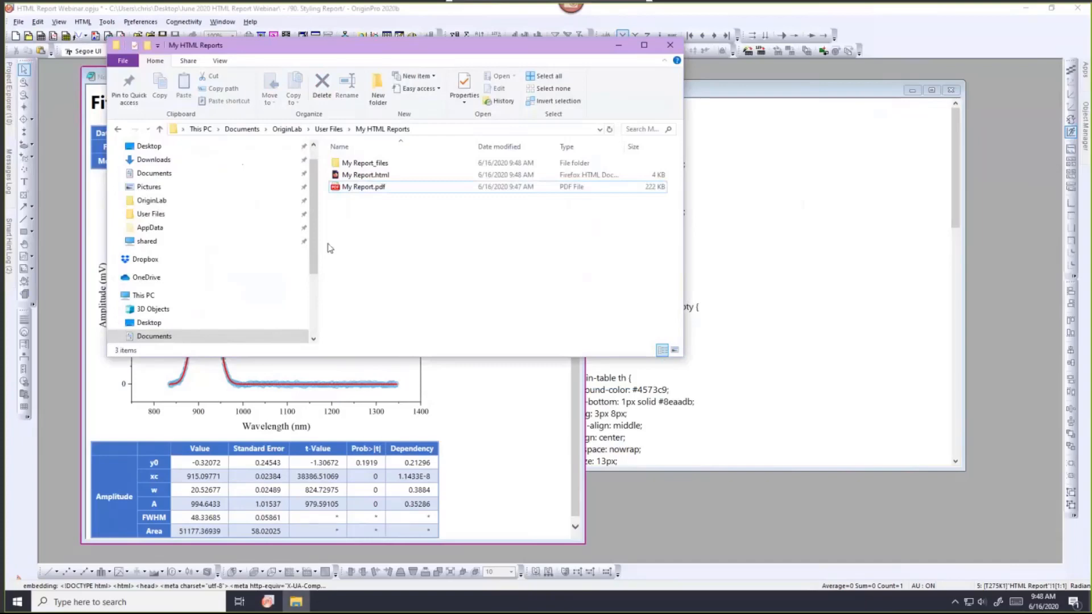
{"action": "left_click", "coordinate": [354, 175]}
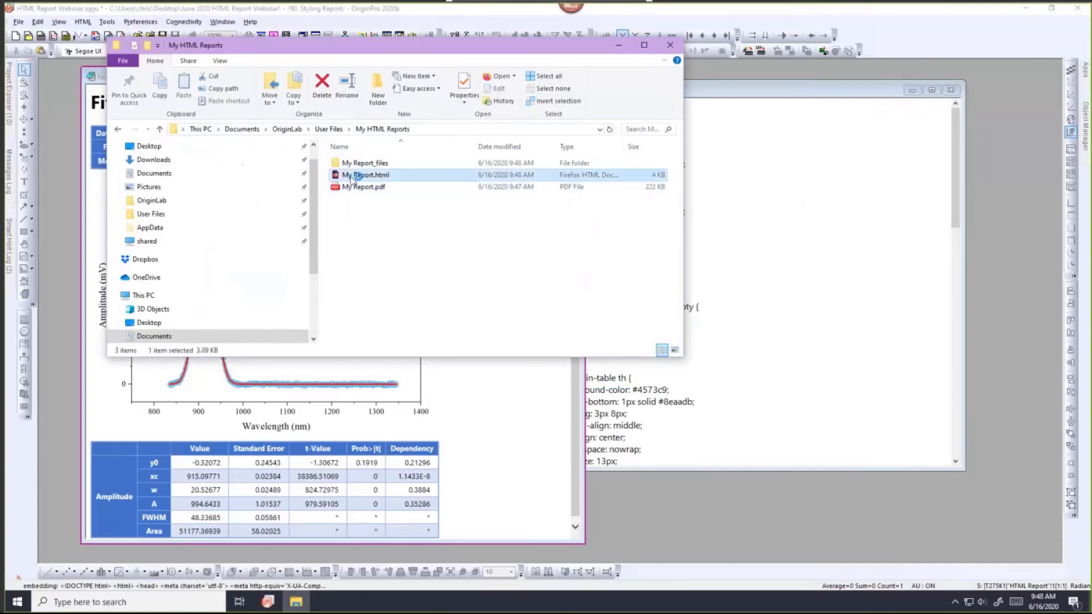
{"action": "double_click", "coordinate": [353, 176]}
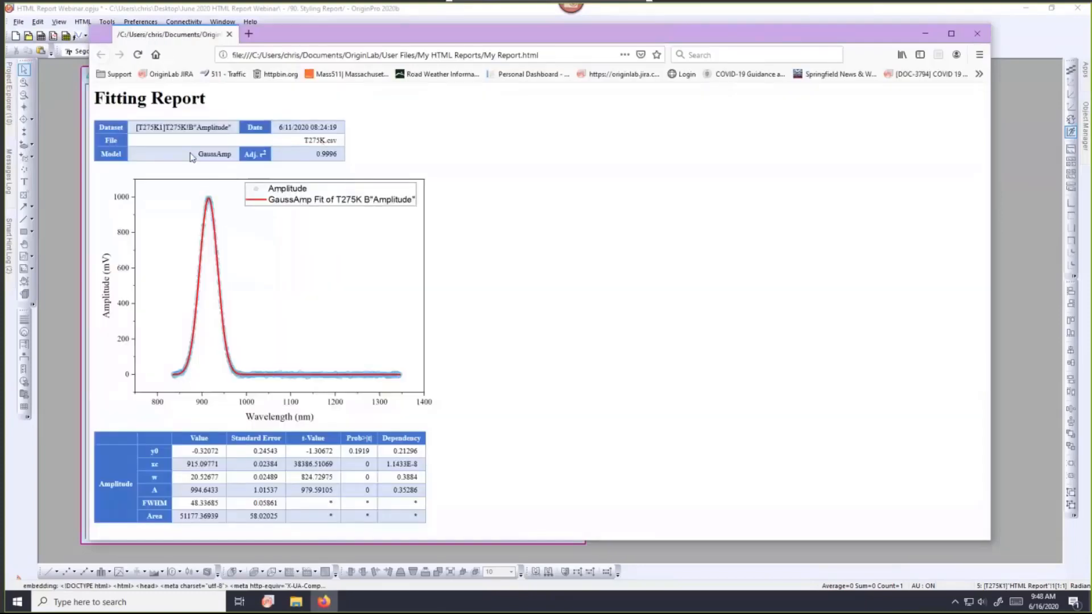
Step: Close the exported webpage and the My HTML Reports folder window, and bring up the report examples in the 10. Examples project folder
{"action": "left_click", "coordinate": [977, 33]}
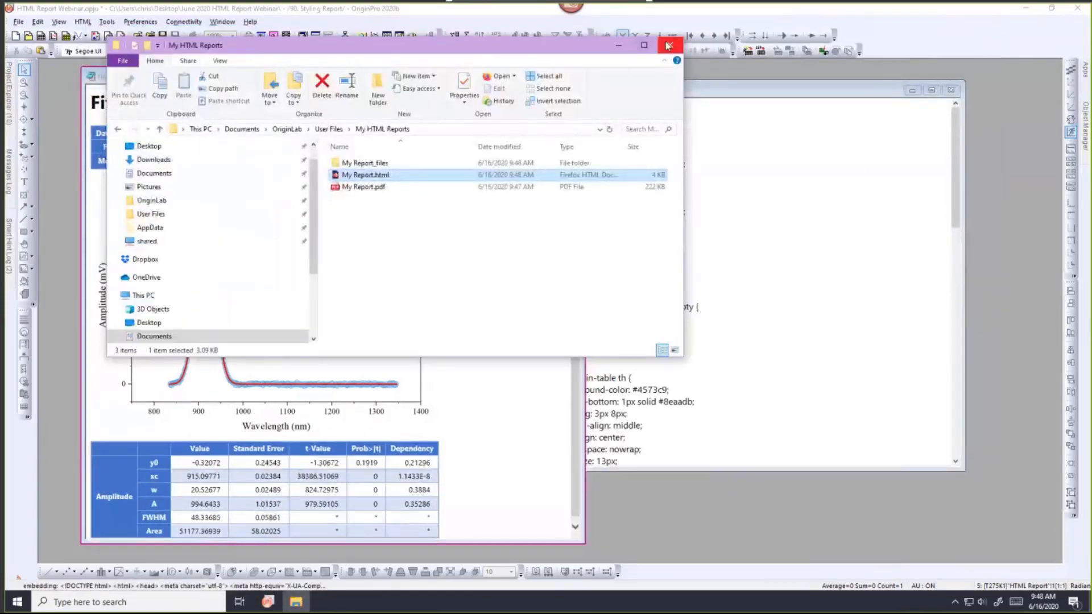
{"action": "left_click", "coordinate": [670, 44]}
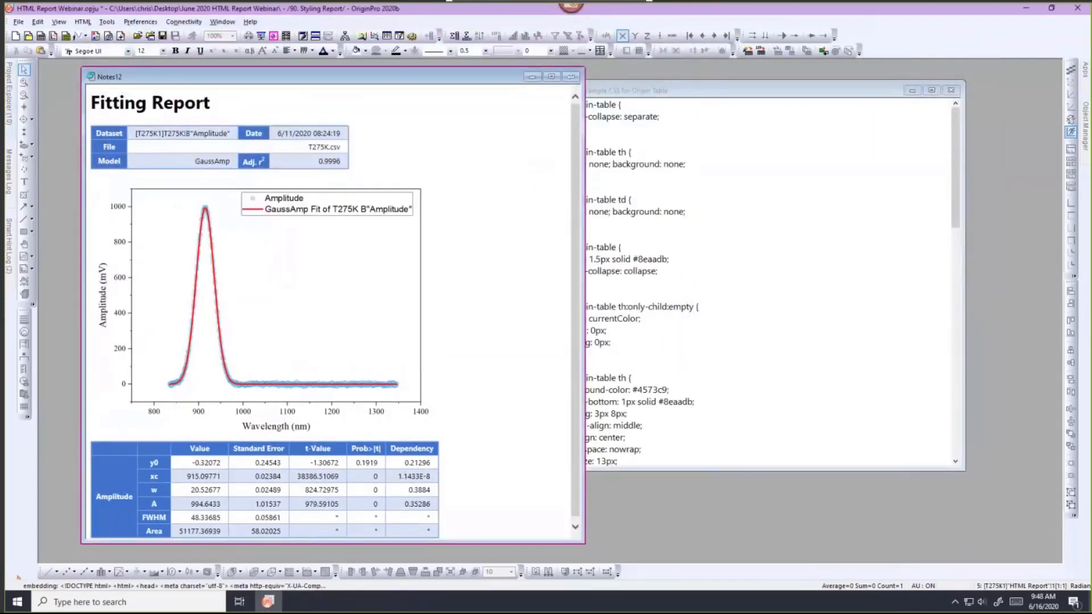
{"action": "mouse_move", "coordinate": [15, 130]}
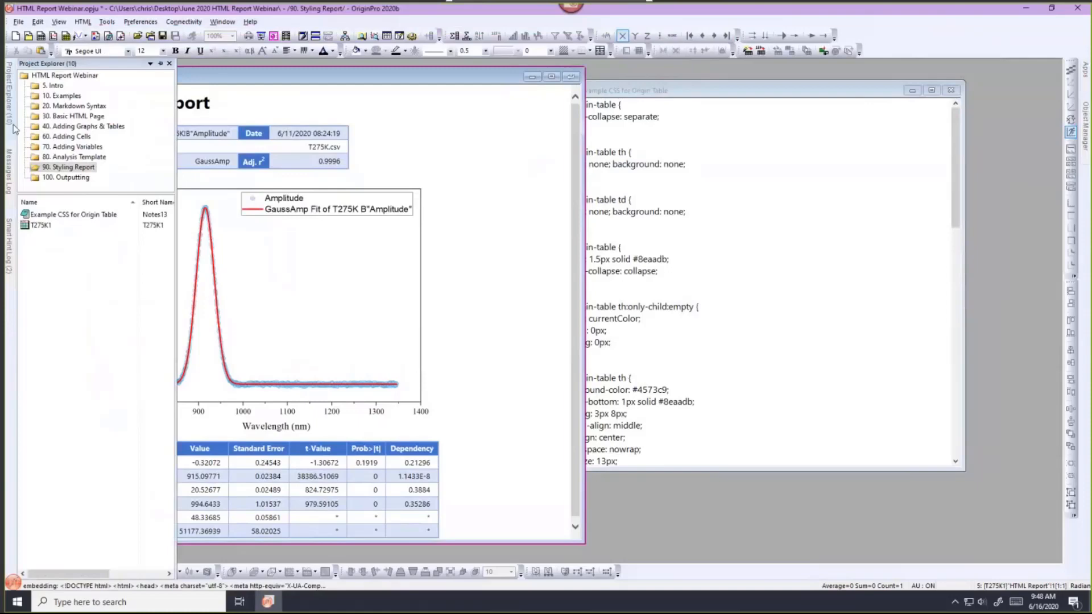
{"action": "left_click", "coordinate": [57, 100]}
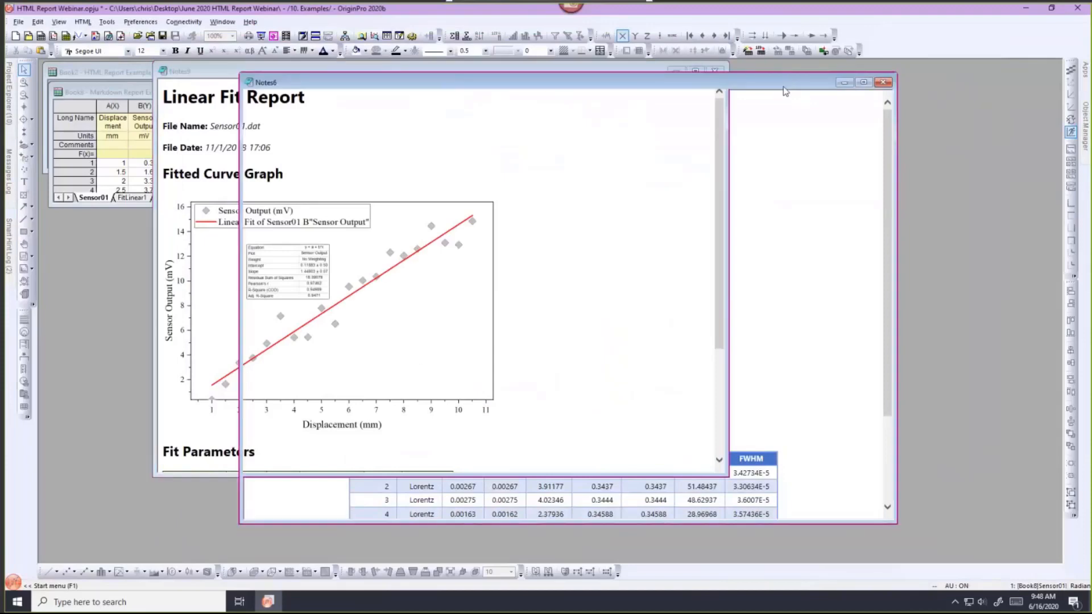
Step: Review the project folders 70. Adding Variables, 80. Analysis Template, 90. Styling Report and 100. Outputting one after another
{"action": "mouse_move", "coordinate": [8, 87]}
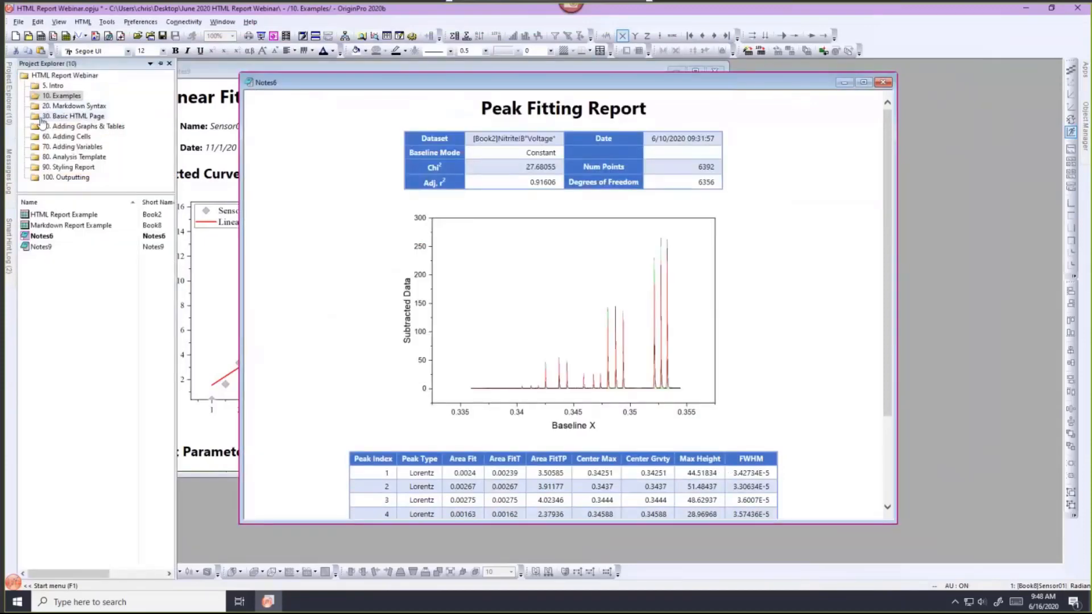
{"action": "left_click", "coordinate": [52, 147]}
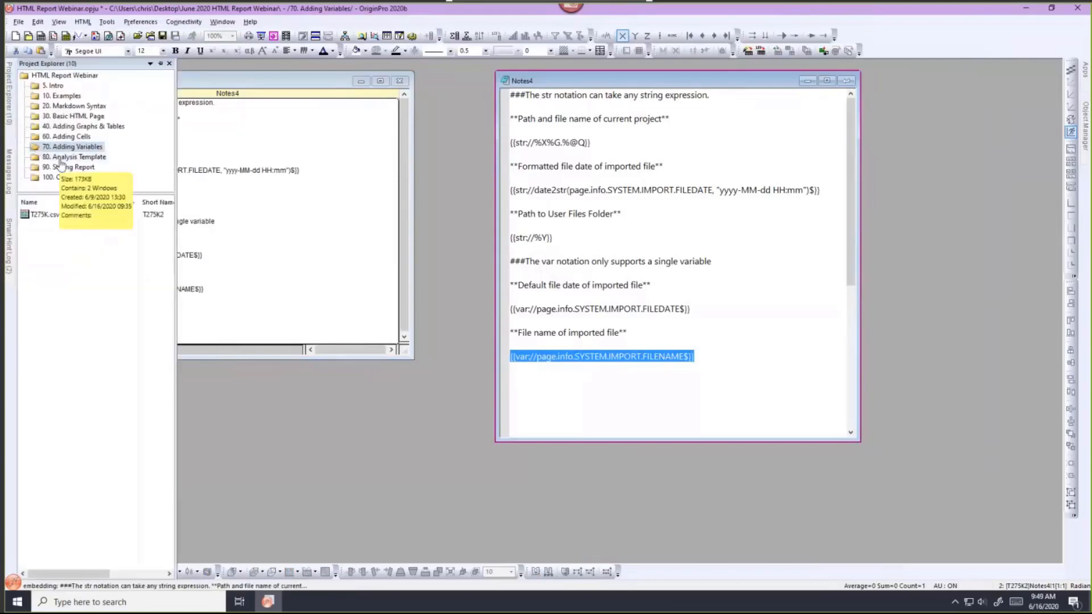
{"action": "left_click", "coordinate": [68, 157]}
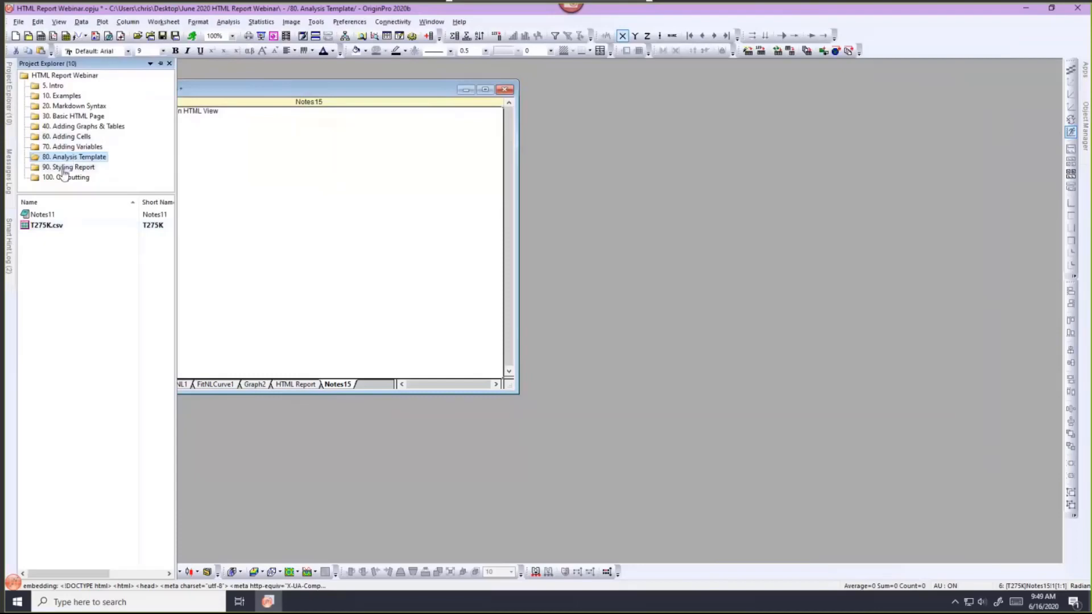
{"action": "left_click", "coordinate": [63, 170]}
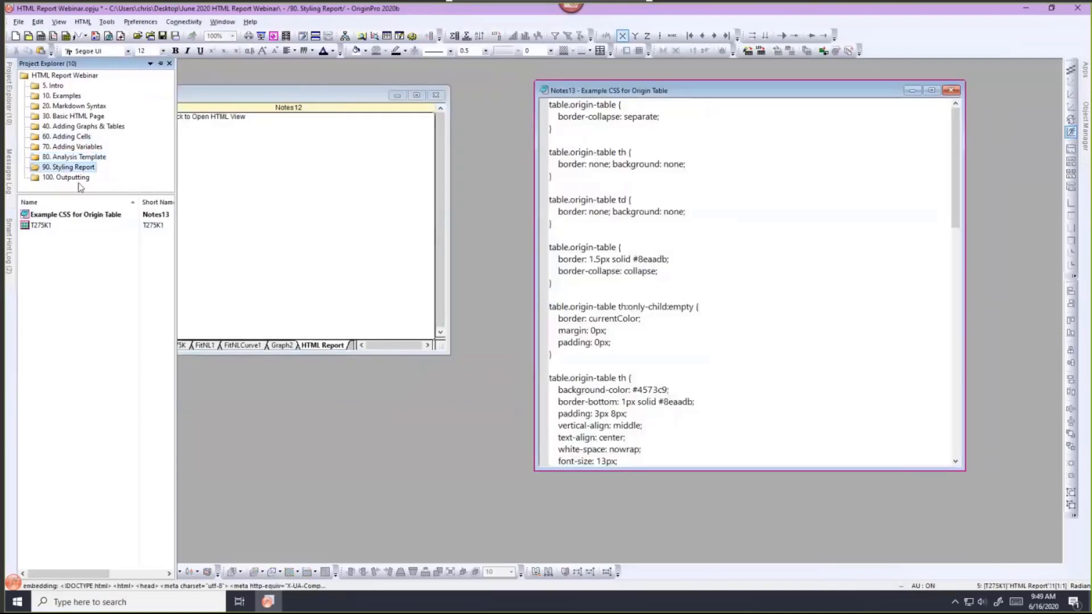
{"action": "left_click", "coordinate": [79, 180]}
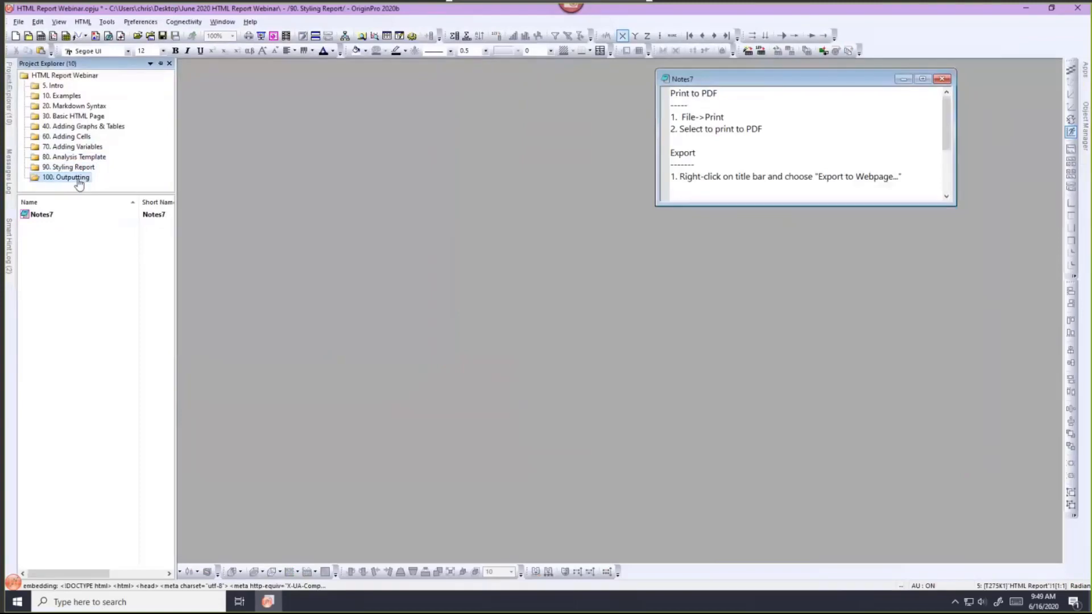